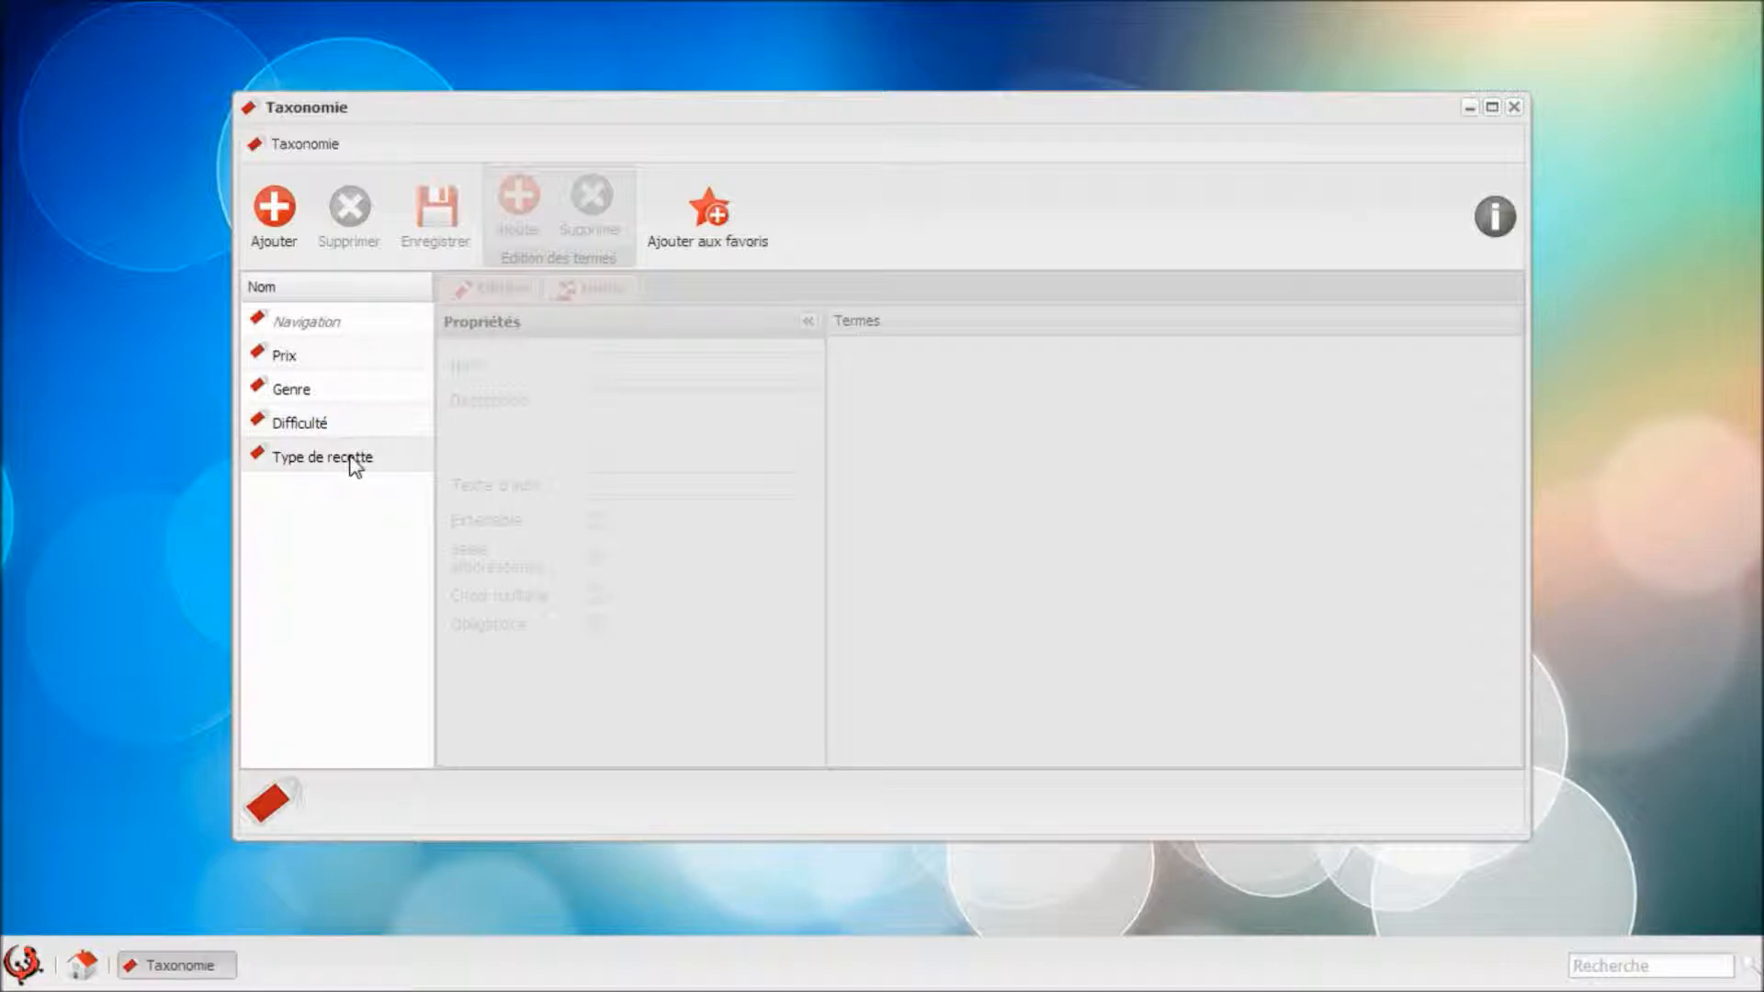
Open the Type de recette vocabulary and view its properties and the terms nested under Dessert.
left_click(352, 459)
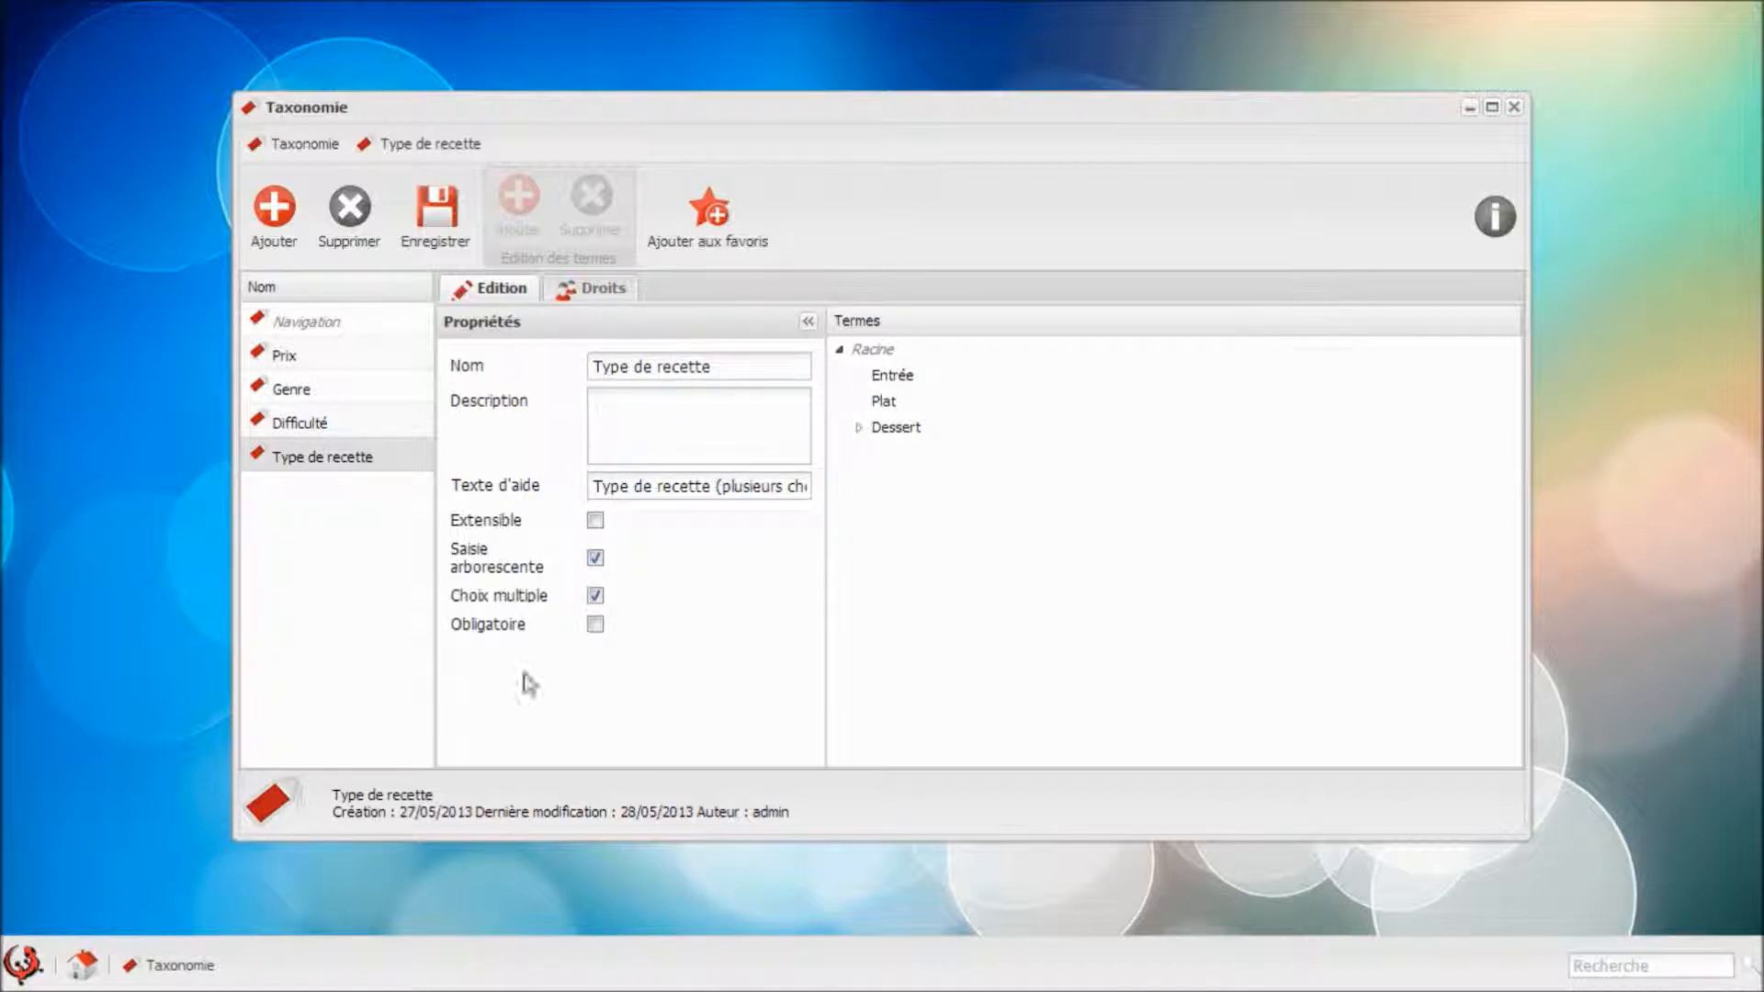
left_click(784, 371)
left_click(777, 411)
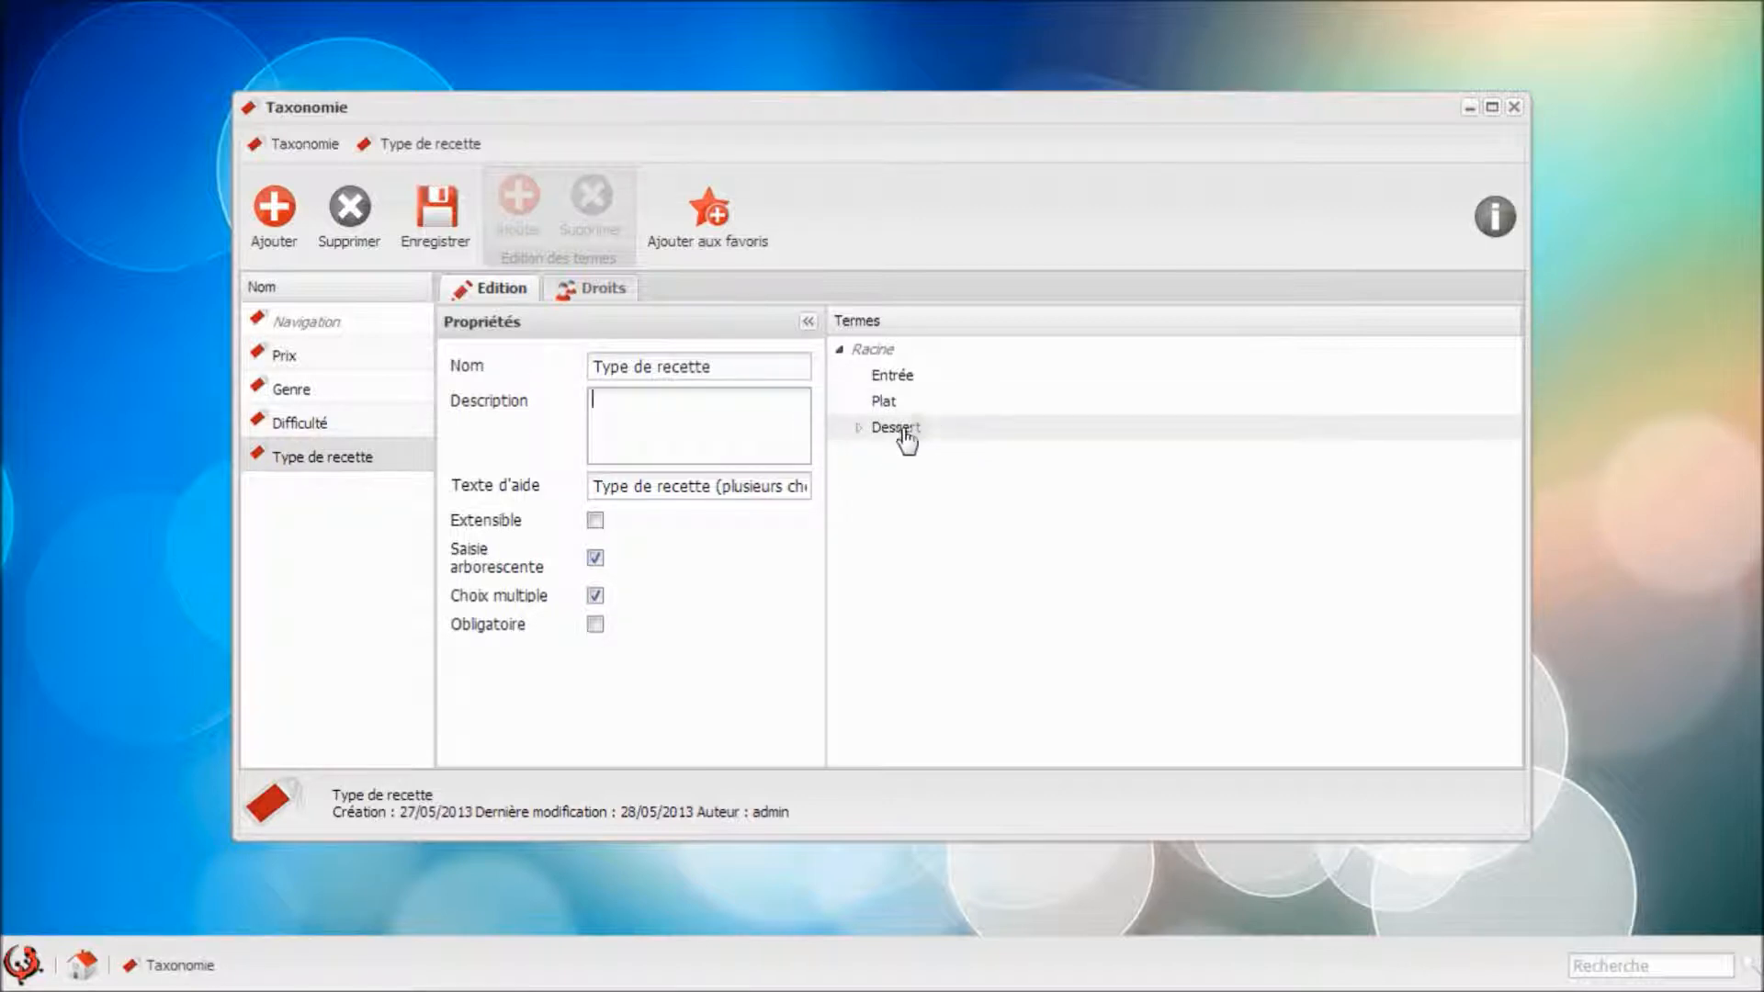
left_click(860, 429)
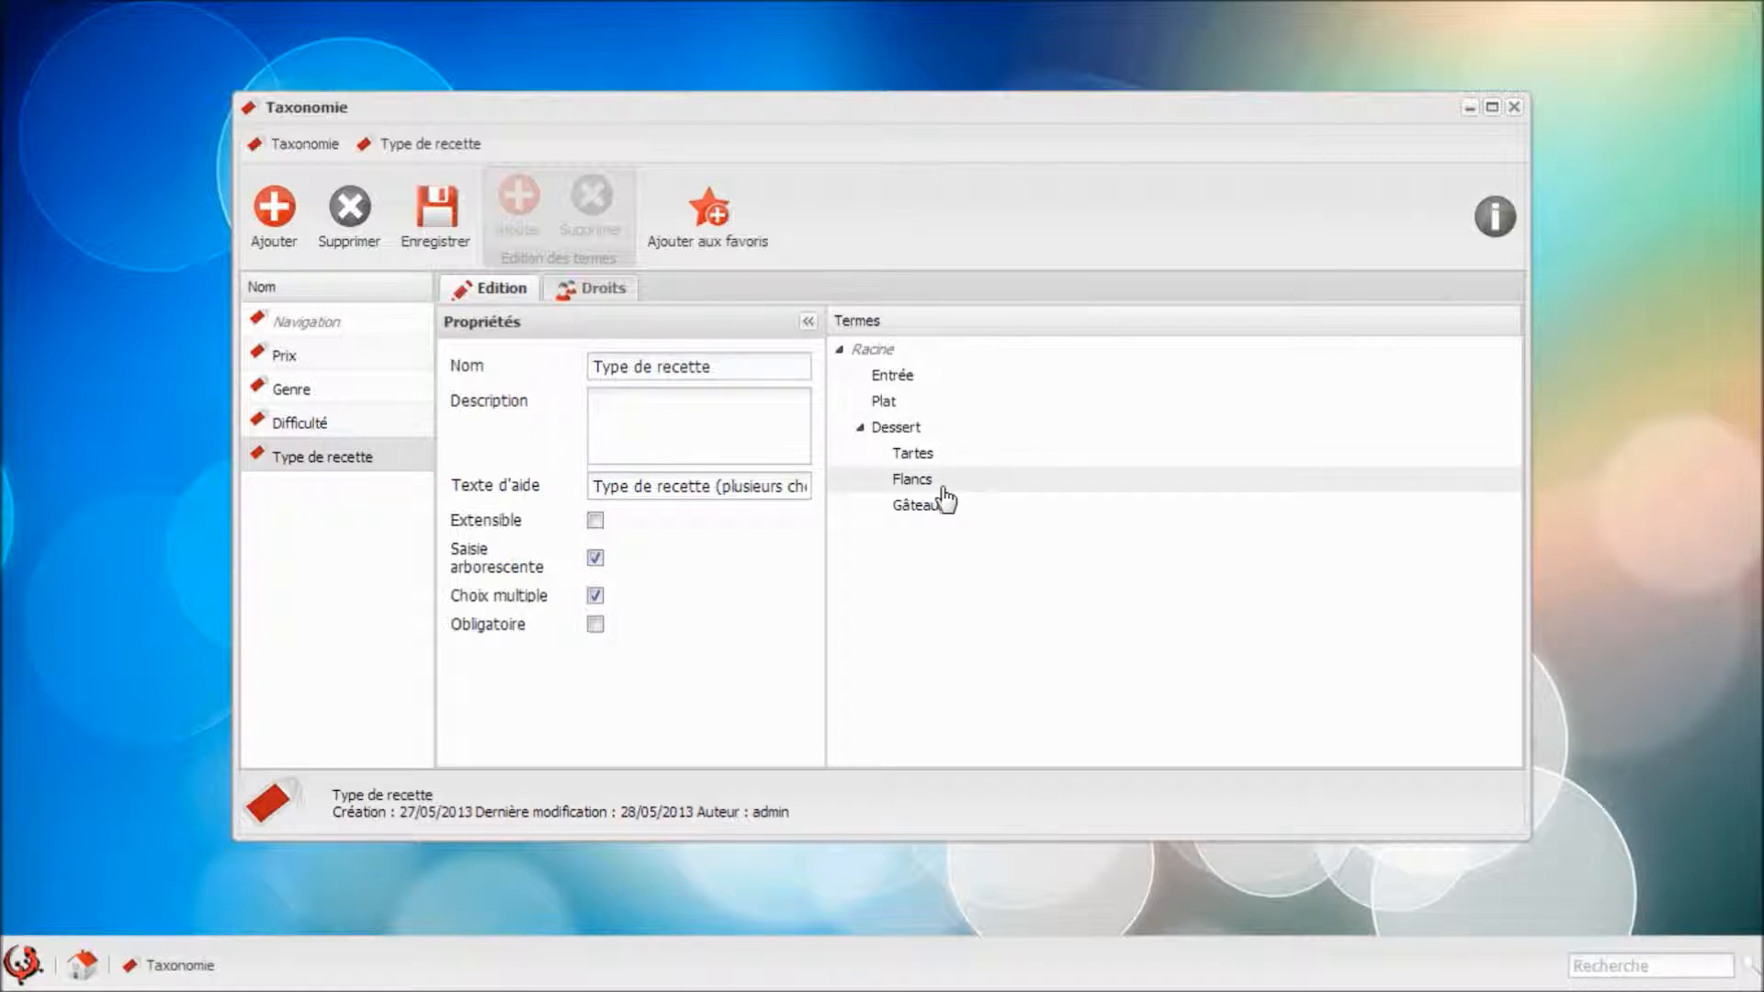
Add a new term named Glaces under Dessert in the Type de recette vocabulary.
left_click(919, 437)
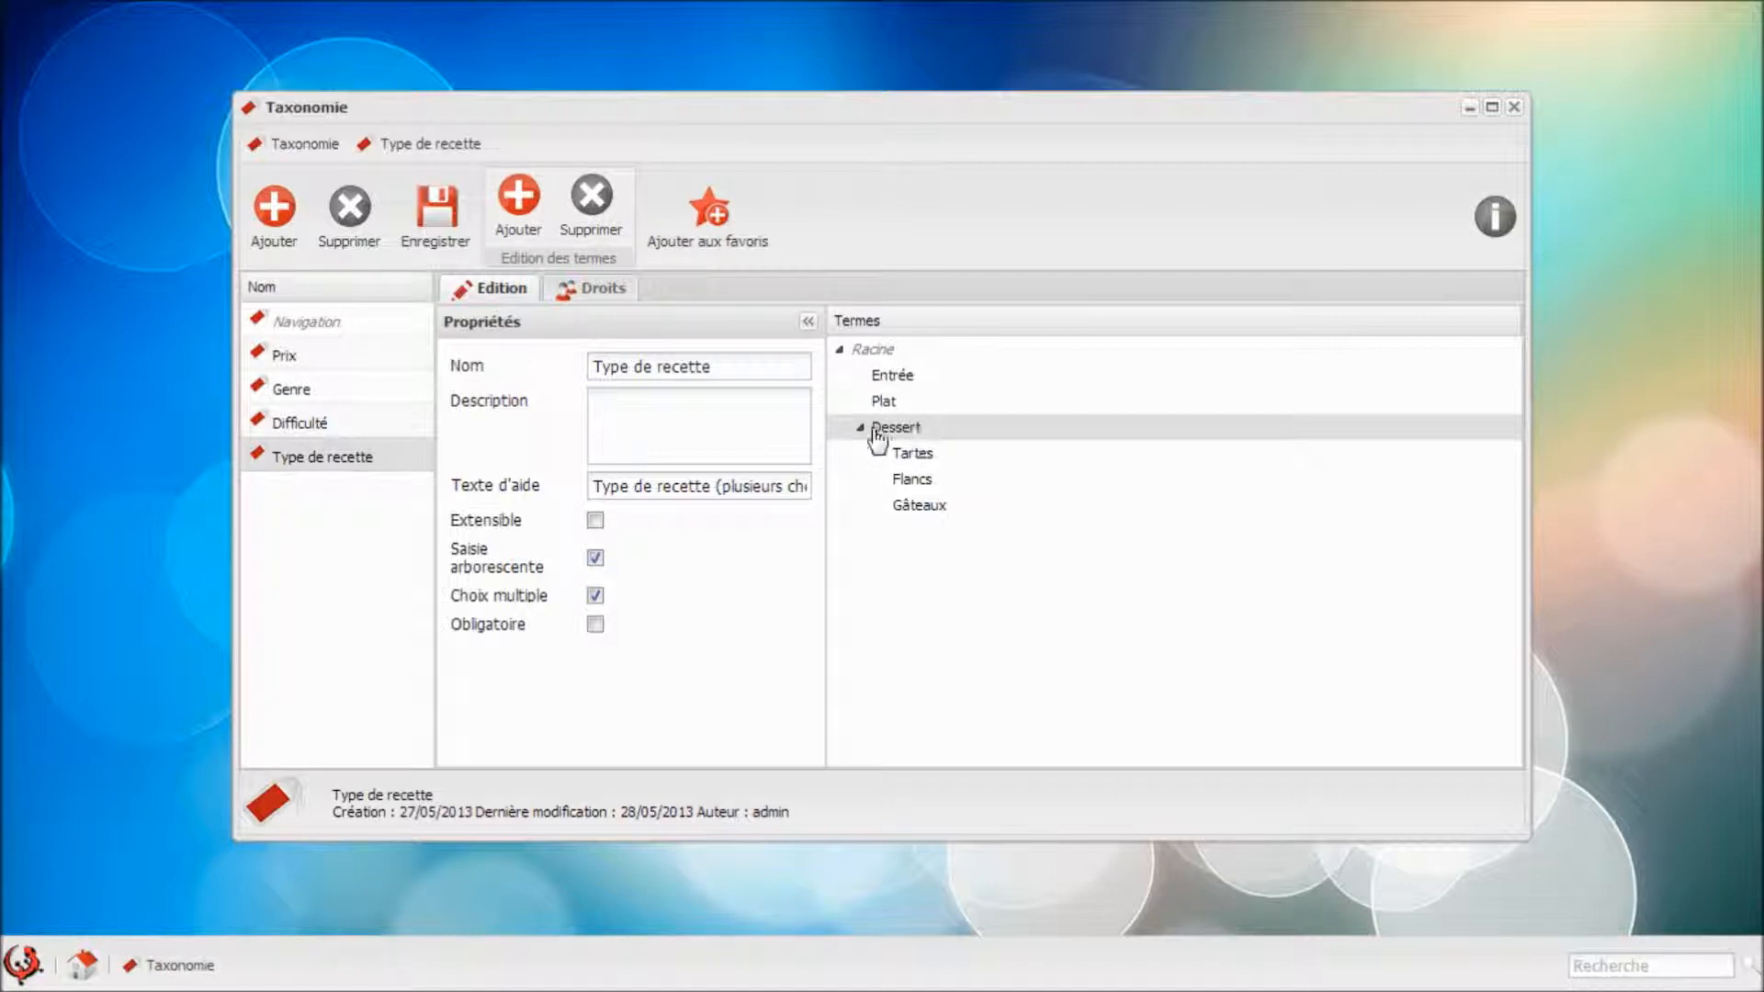
left_click(550, 224)
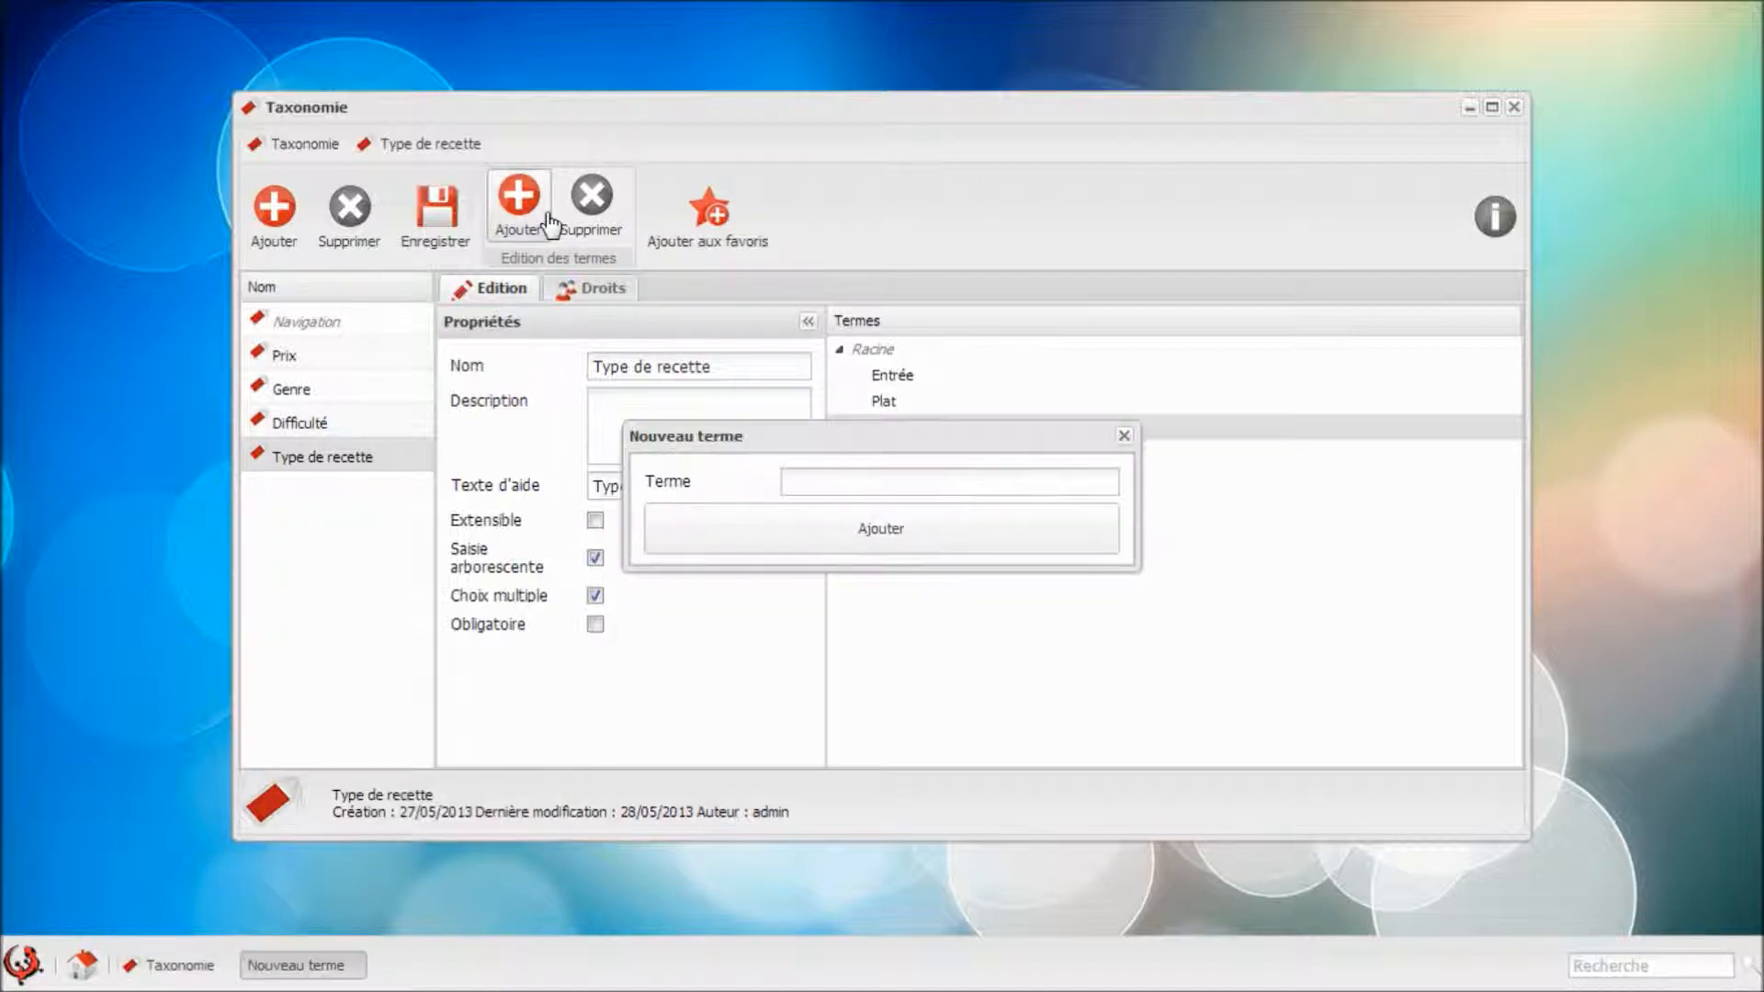
left_click(894, 493)
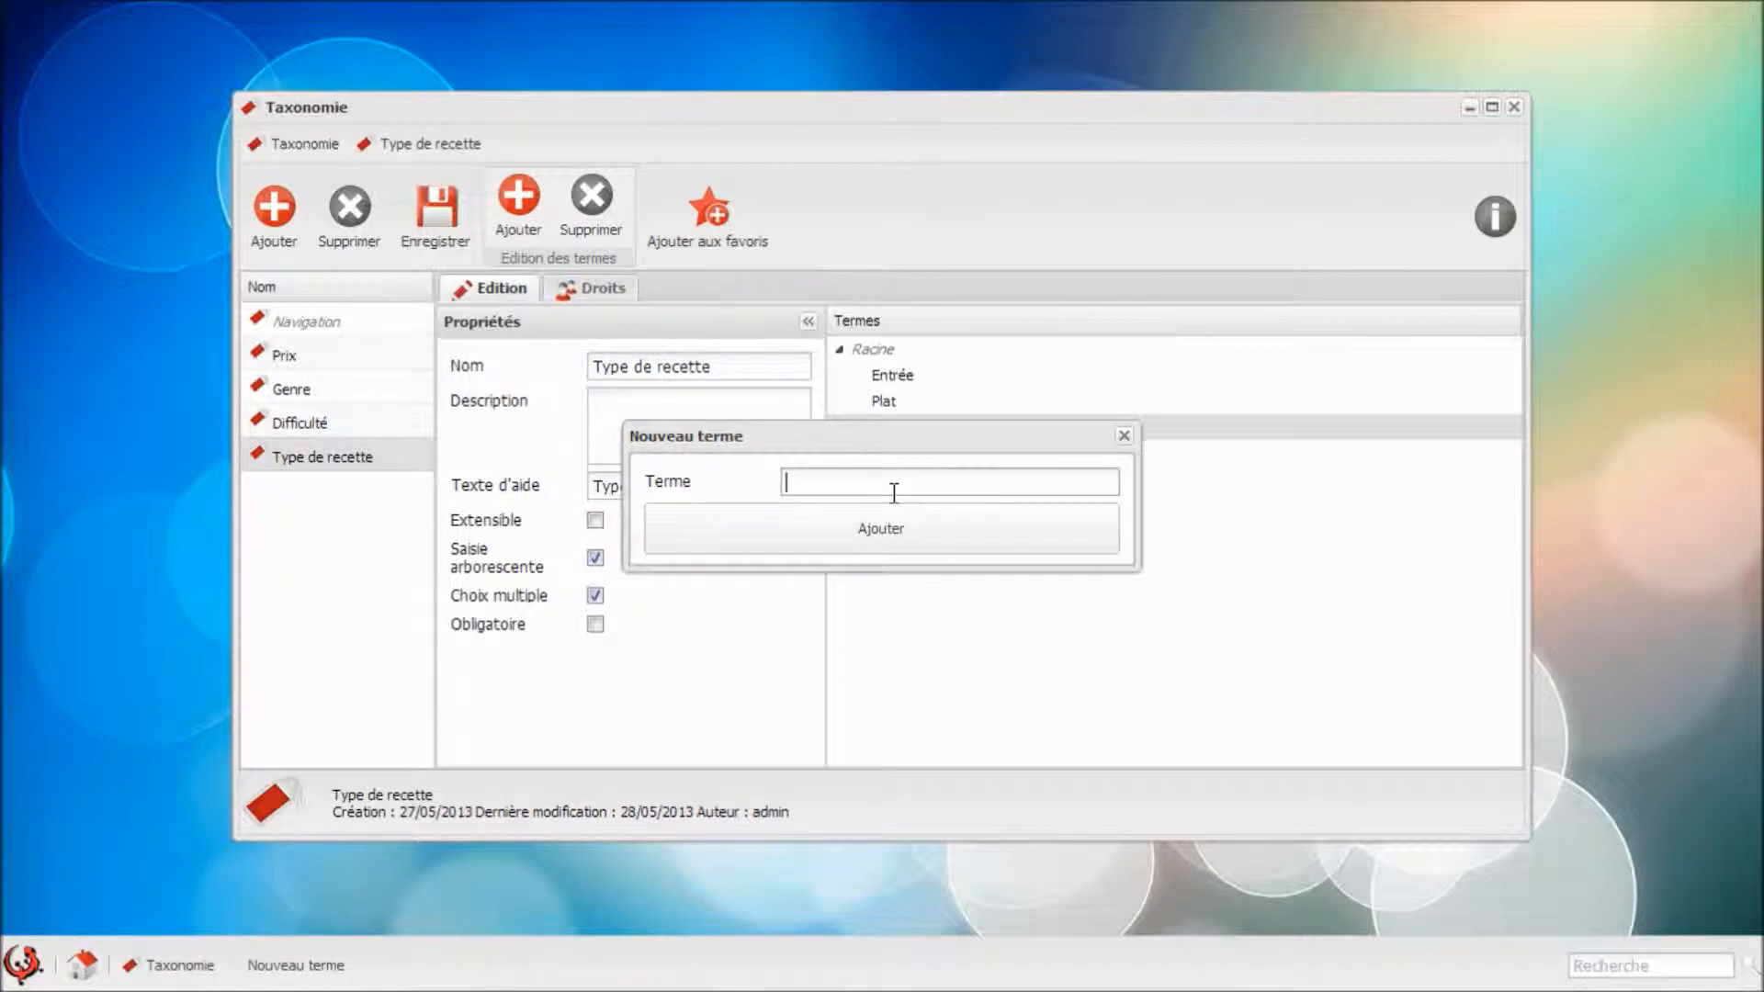
type("Glaces")
left_click(890, 531)
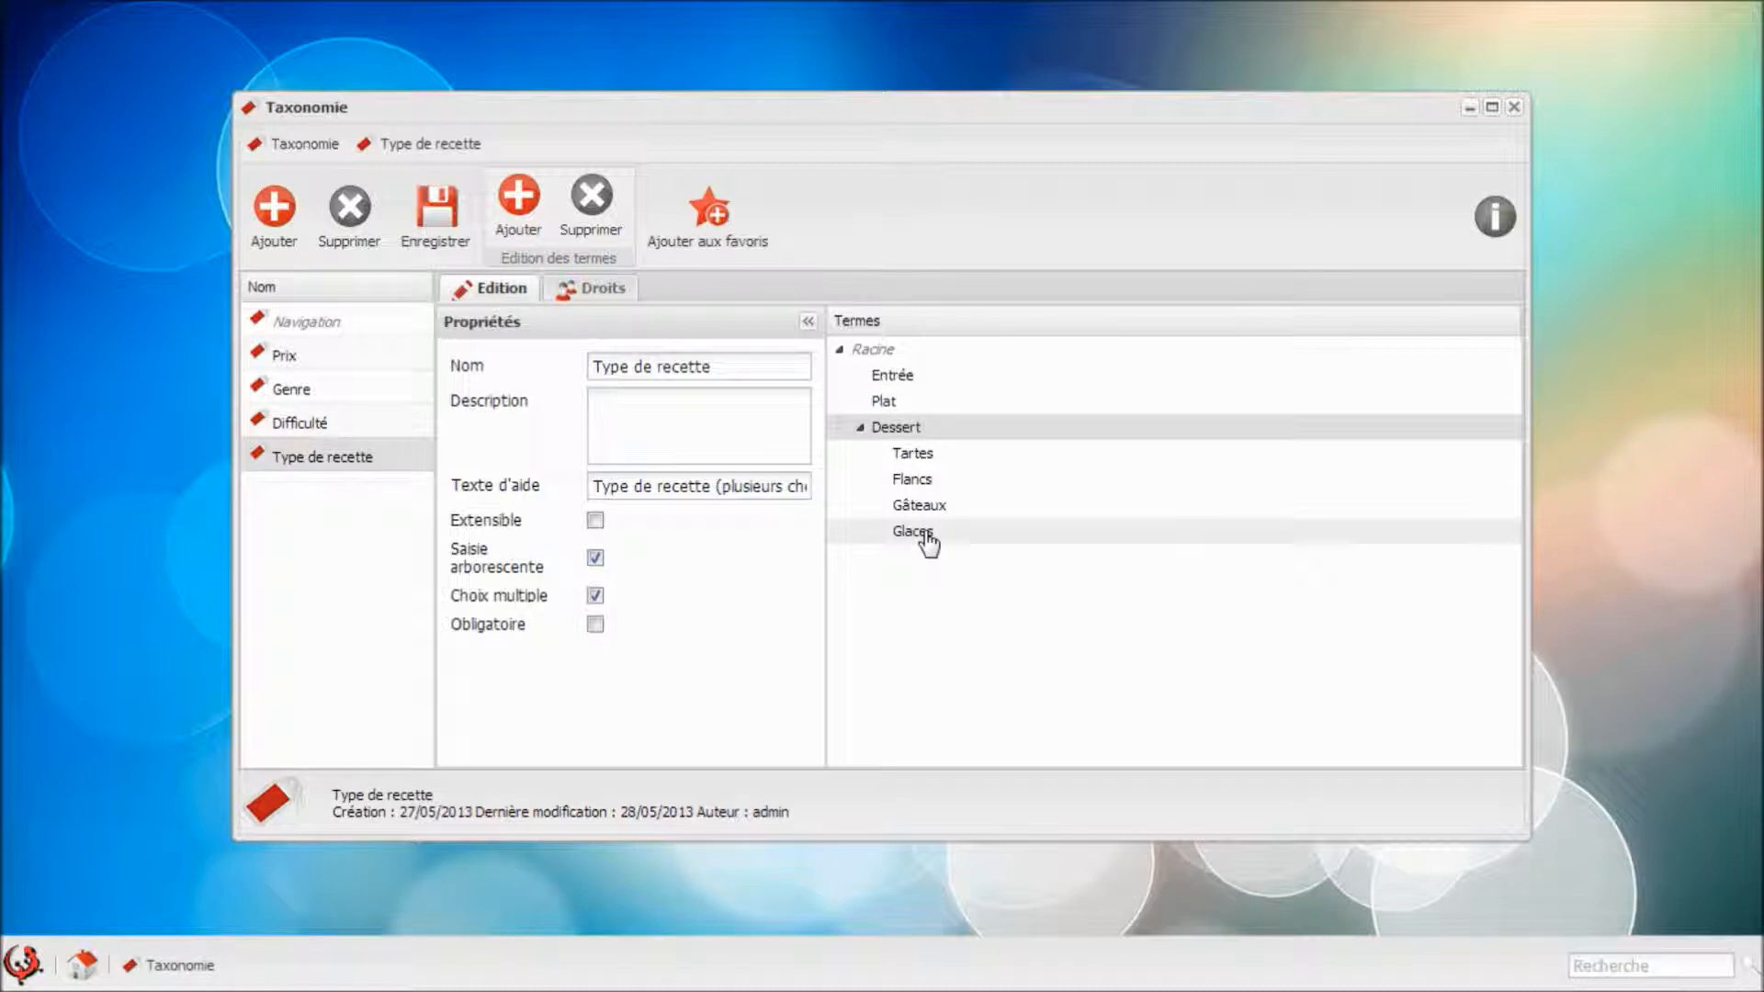
Move the Glaces term out of Dessert to the root level, between Entrée and Plat.
left_click(926, 537)
left_click_drag(925, 539, 890, 398)
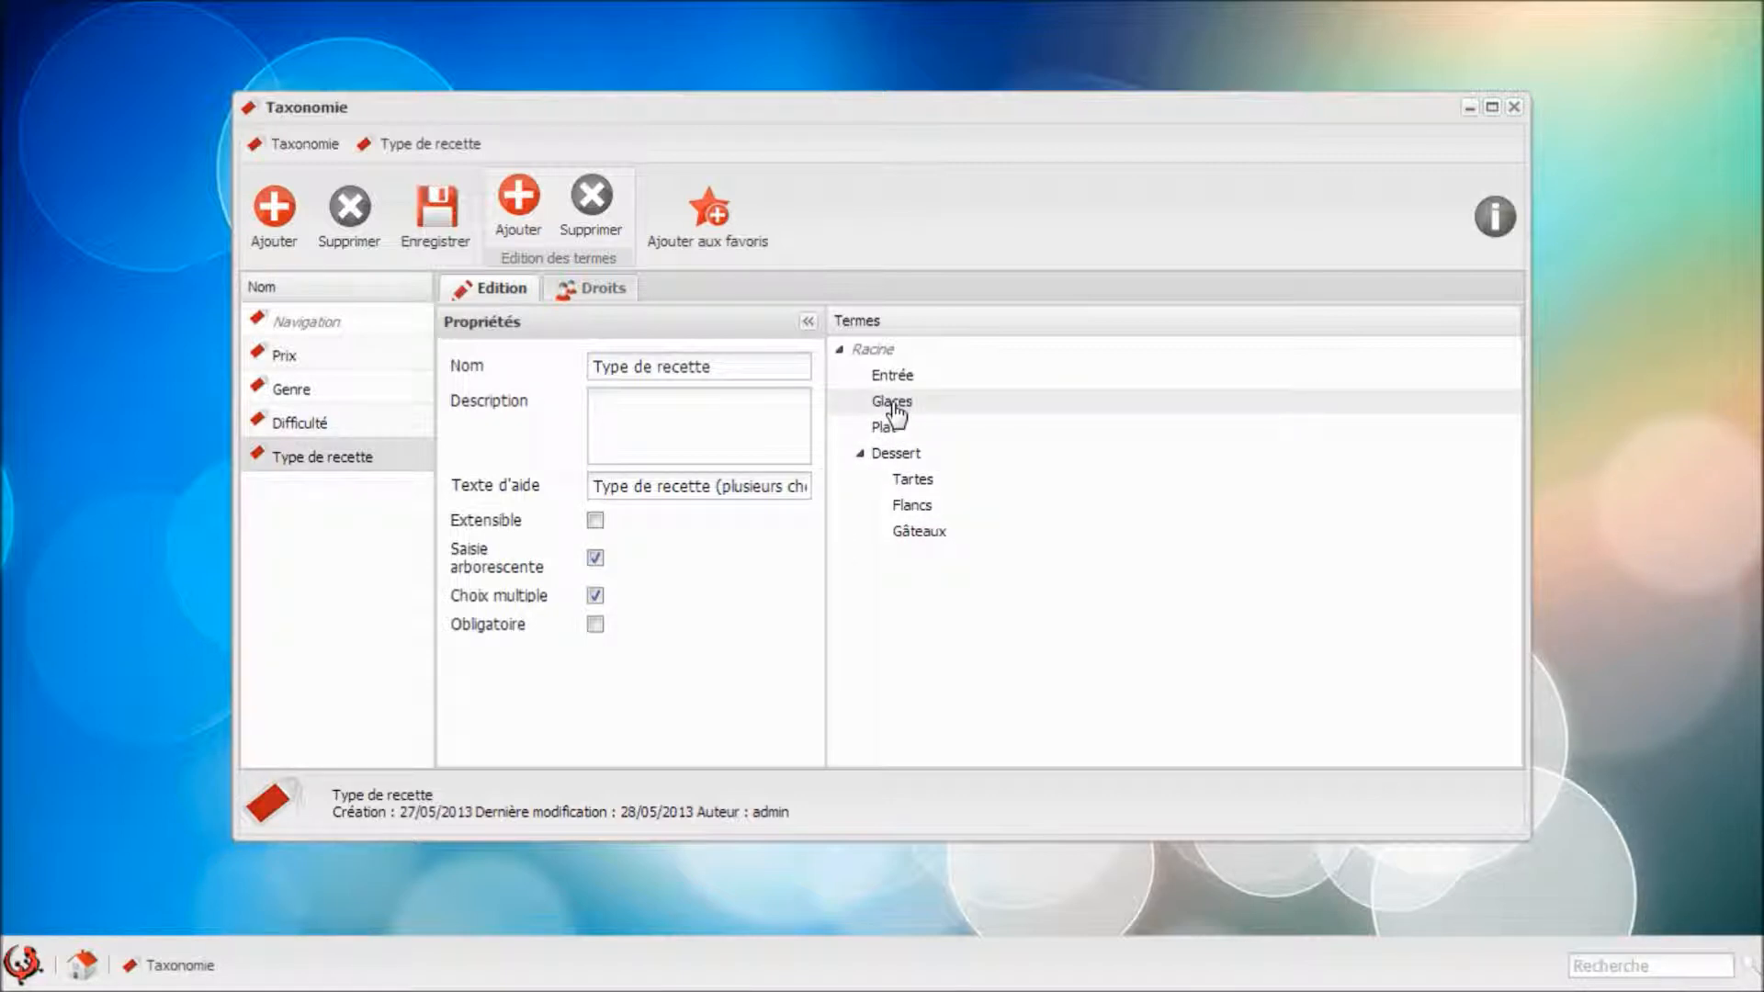
Rename the Glaces term to Glace, and delete it from the vocabulary.
left_click(893, 406)
key("BackSpace")
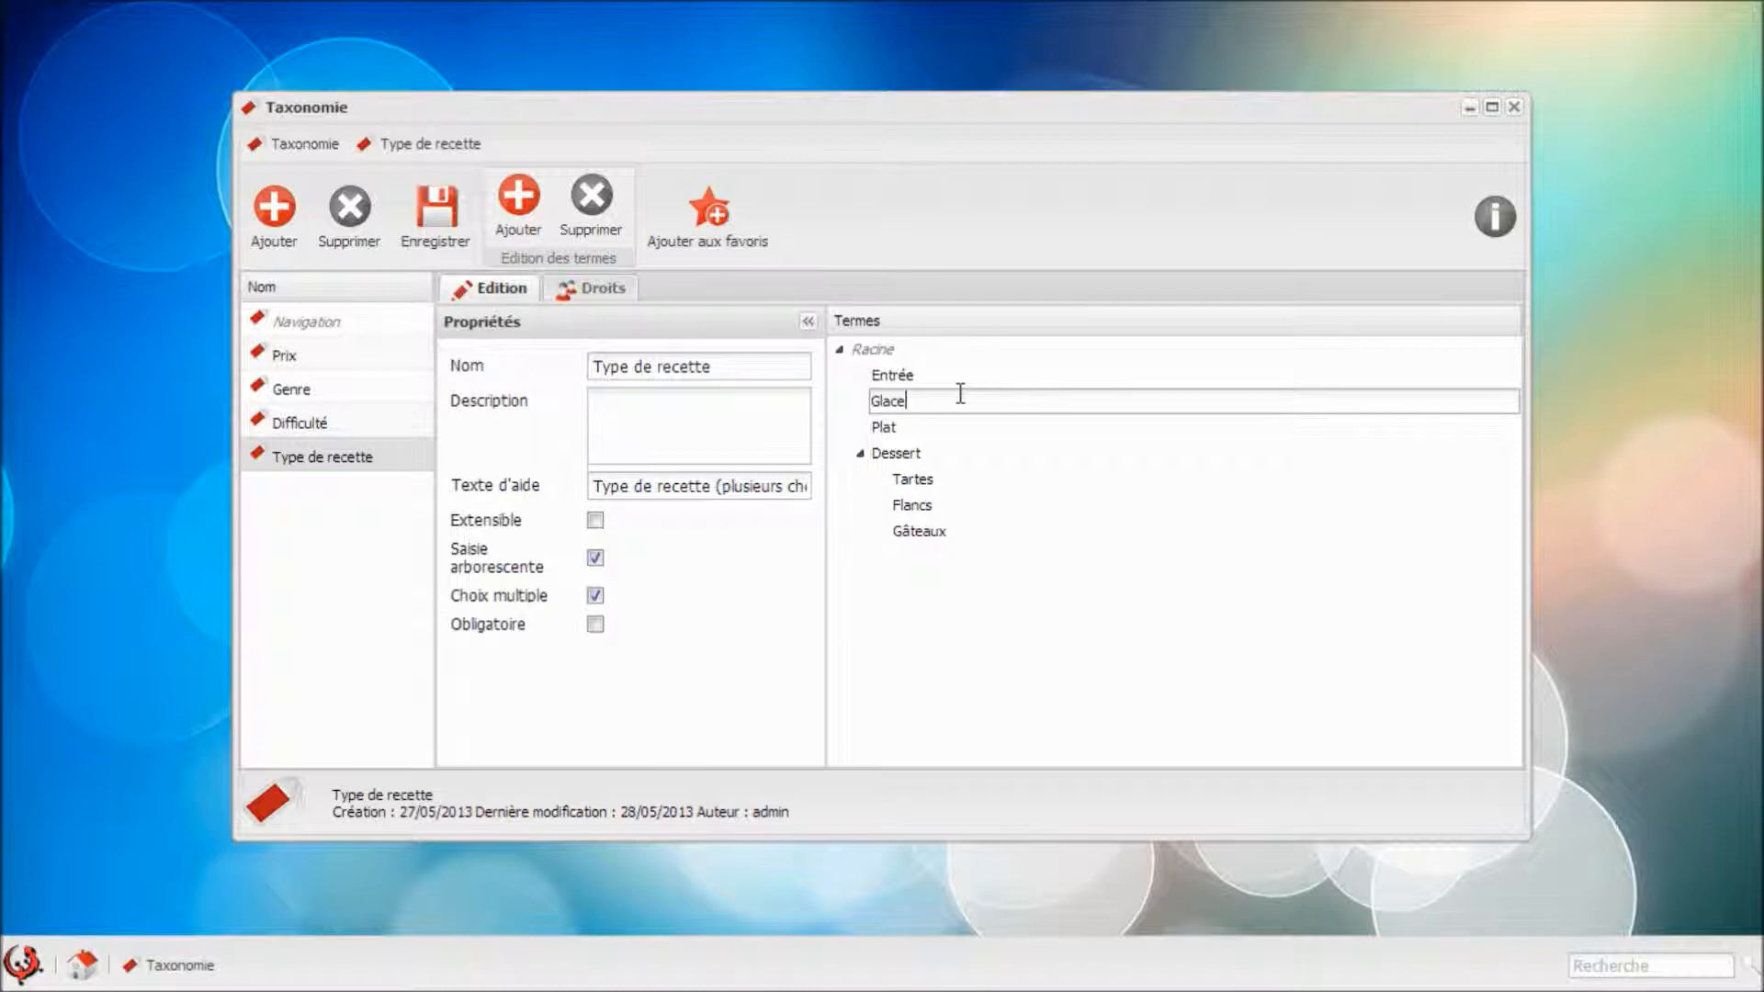
left_click(921, 630)
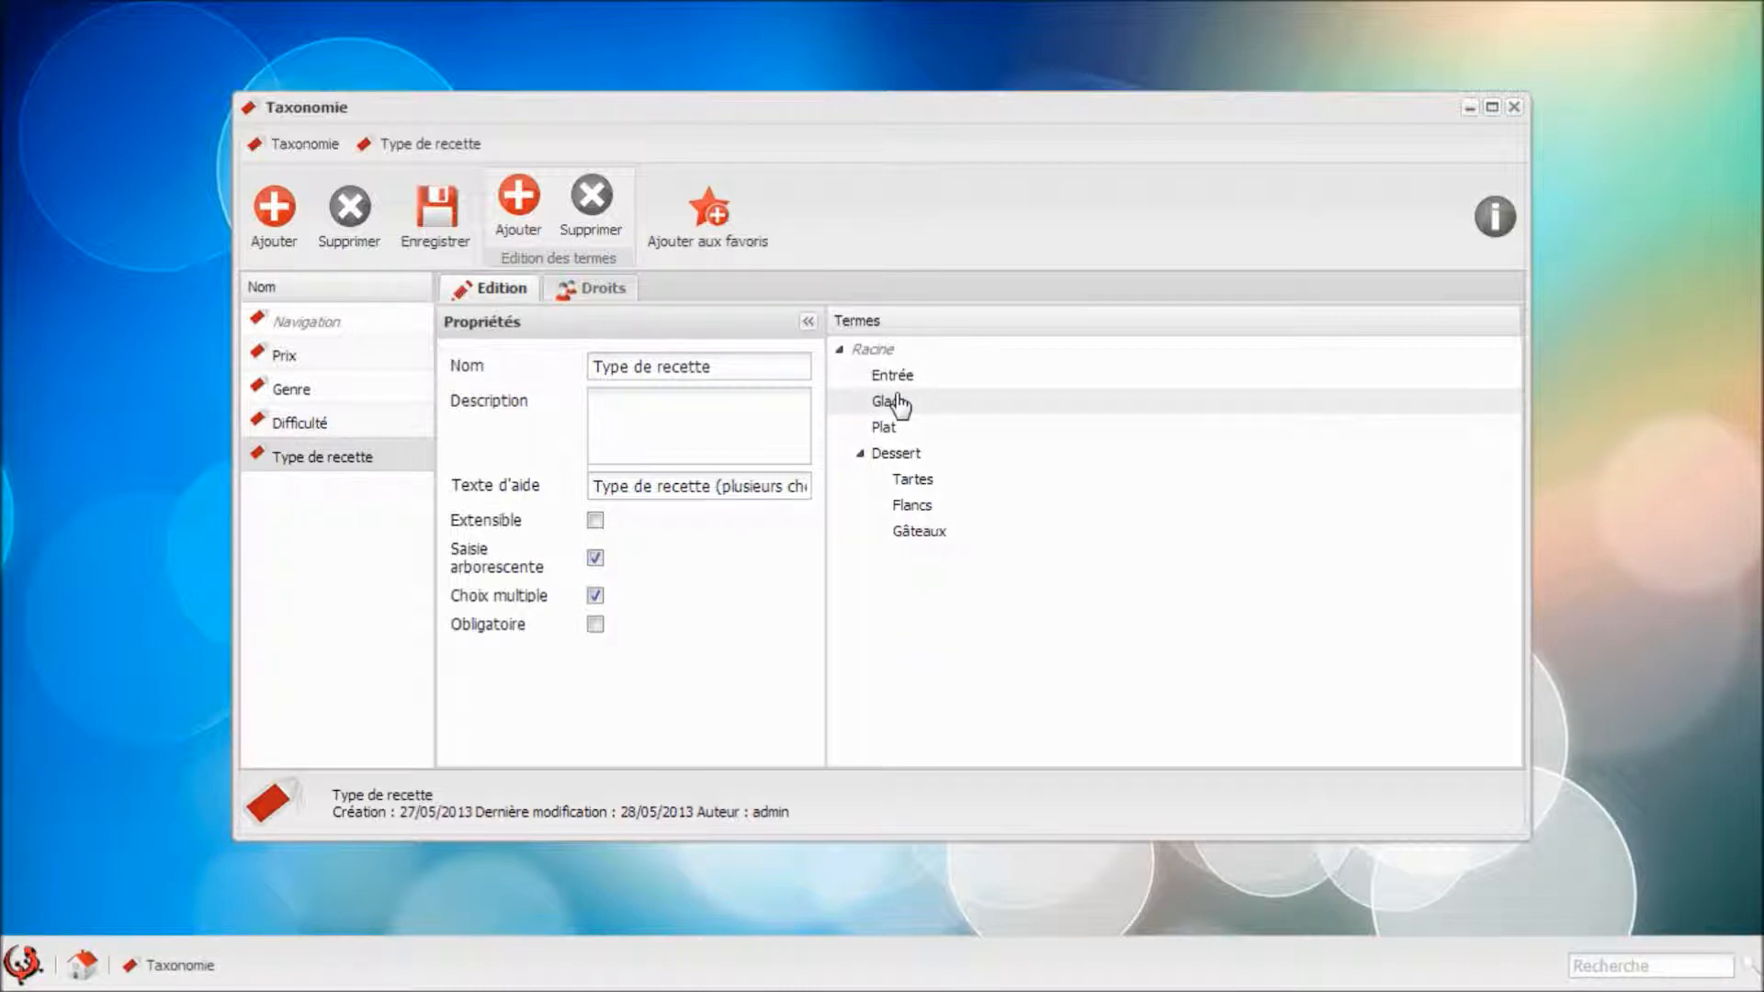
left_click(576, 204)
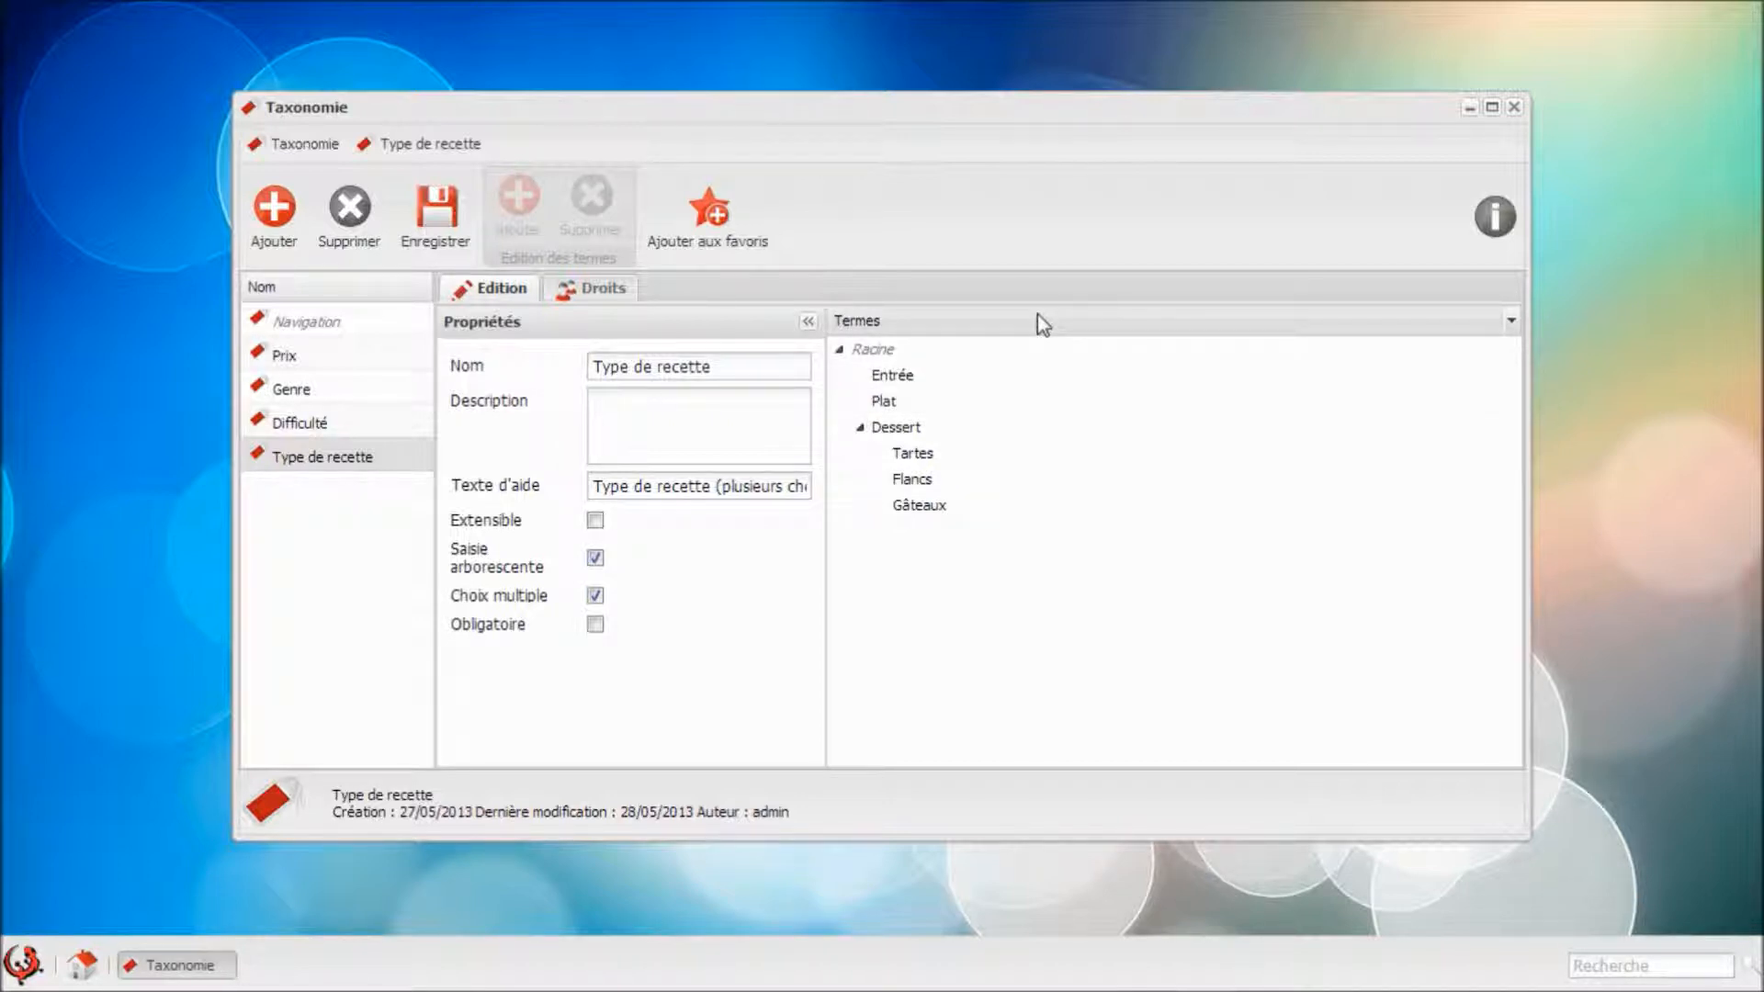
Show the workspace rights of the Type de recette vocabulary and of the Navigation vocabulary.
left_click(597, 291)
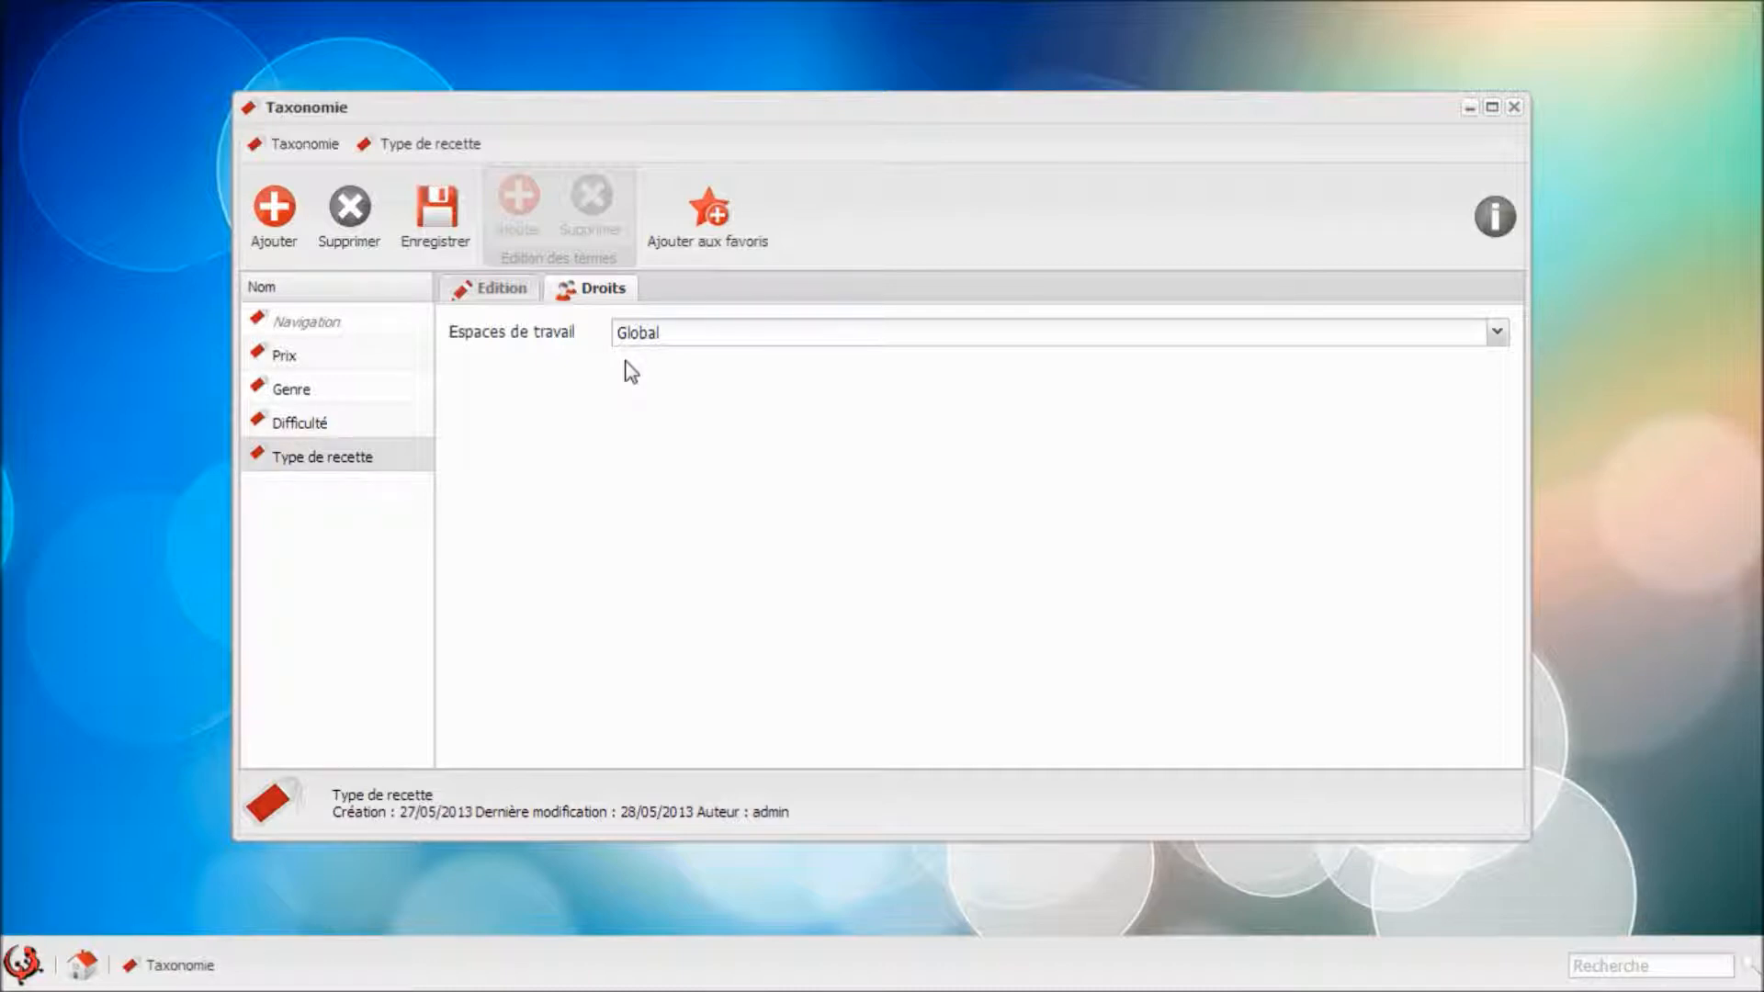
left_click(326, 339)
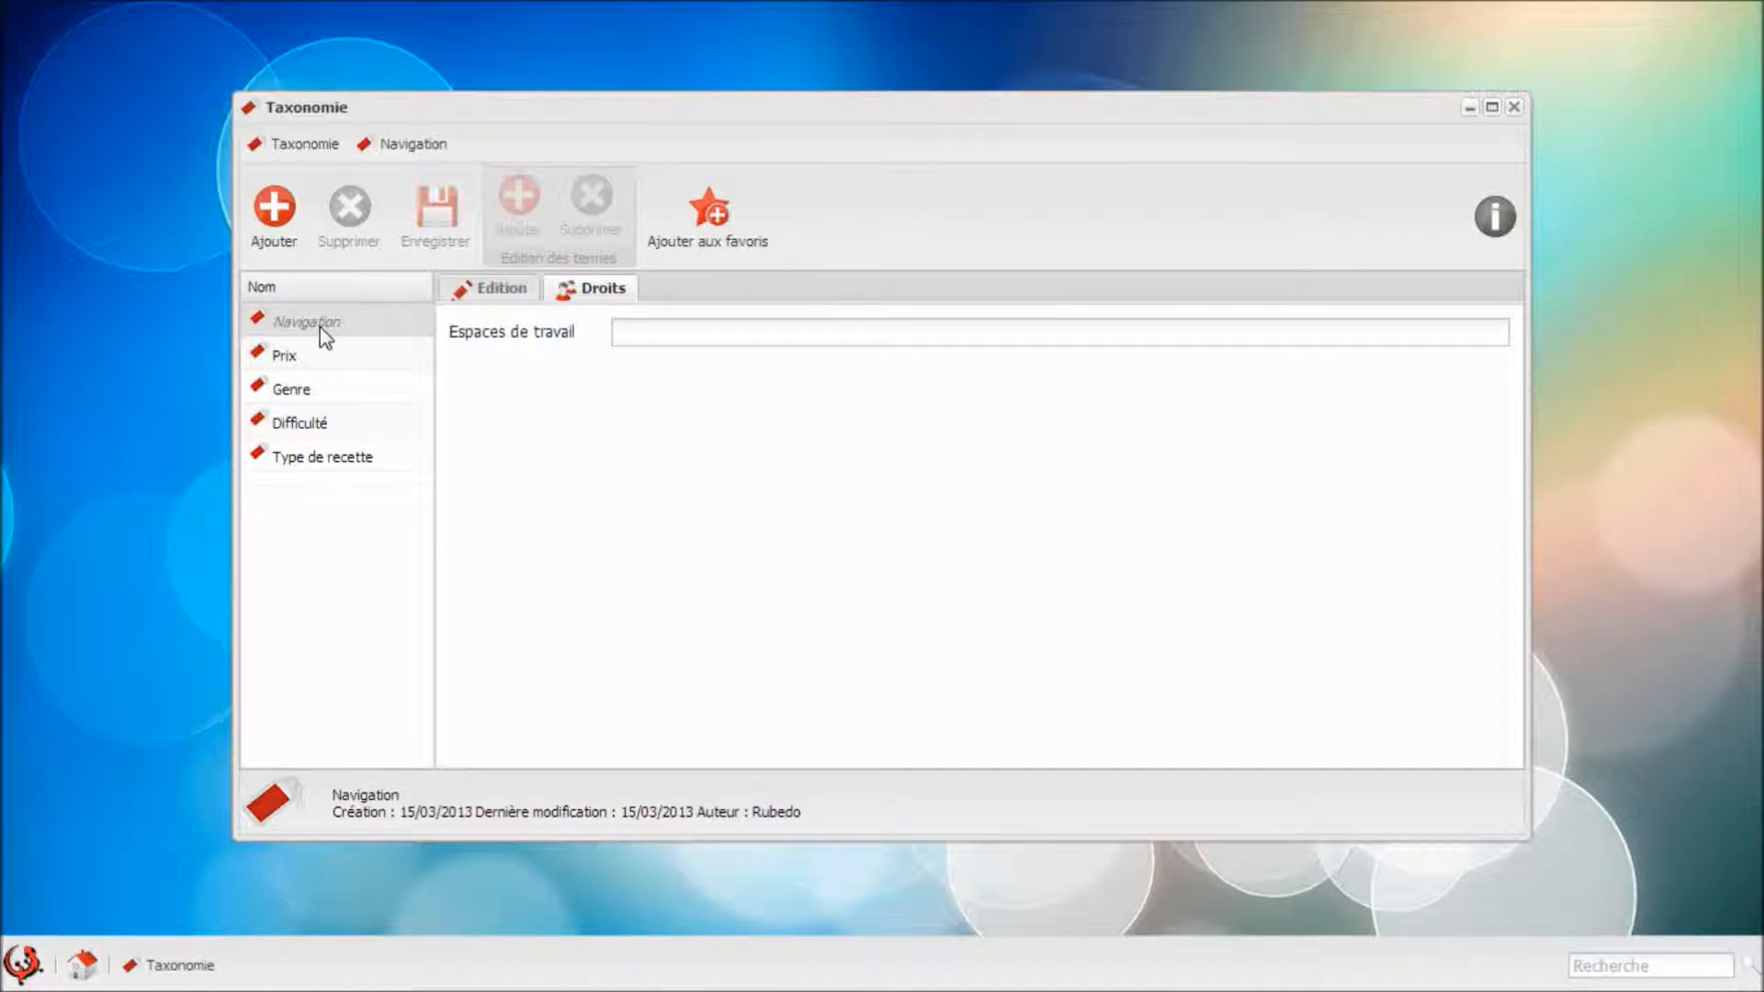
Create a new vocabulary named "Nouveau vocabulaire".
left_click(272, 230)
left_click(873, 487)
type("Nouveau")
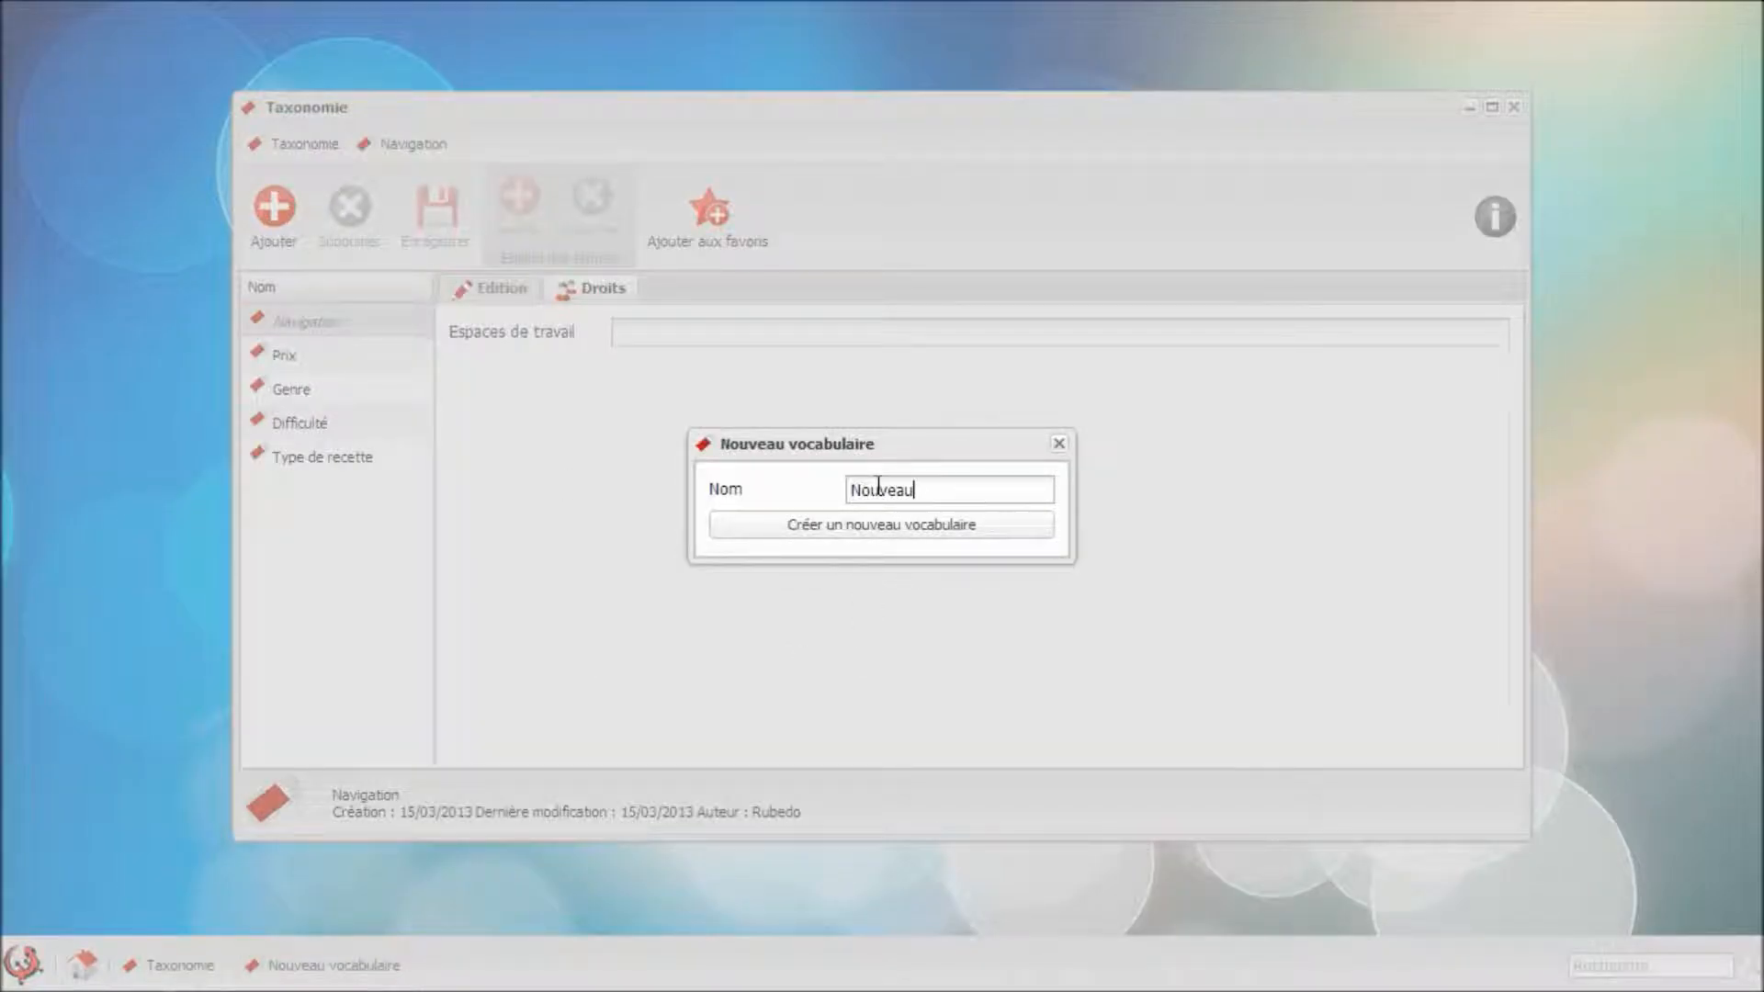
type(" vocabulaire")
left_click(913, 539)
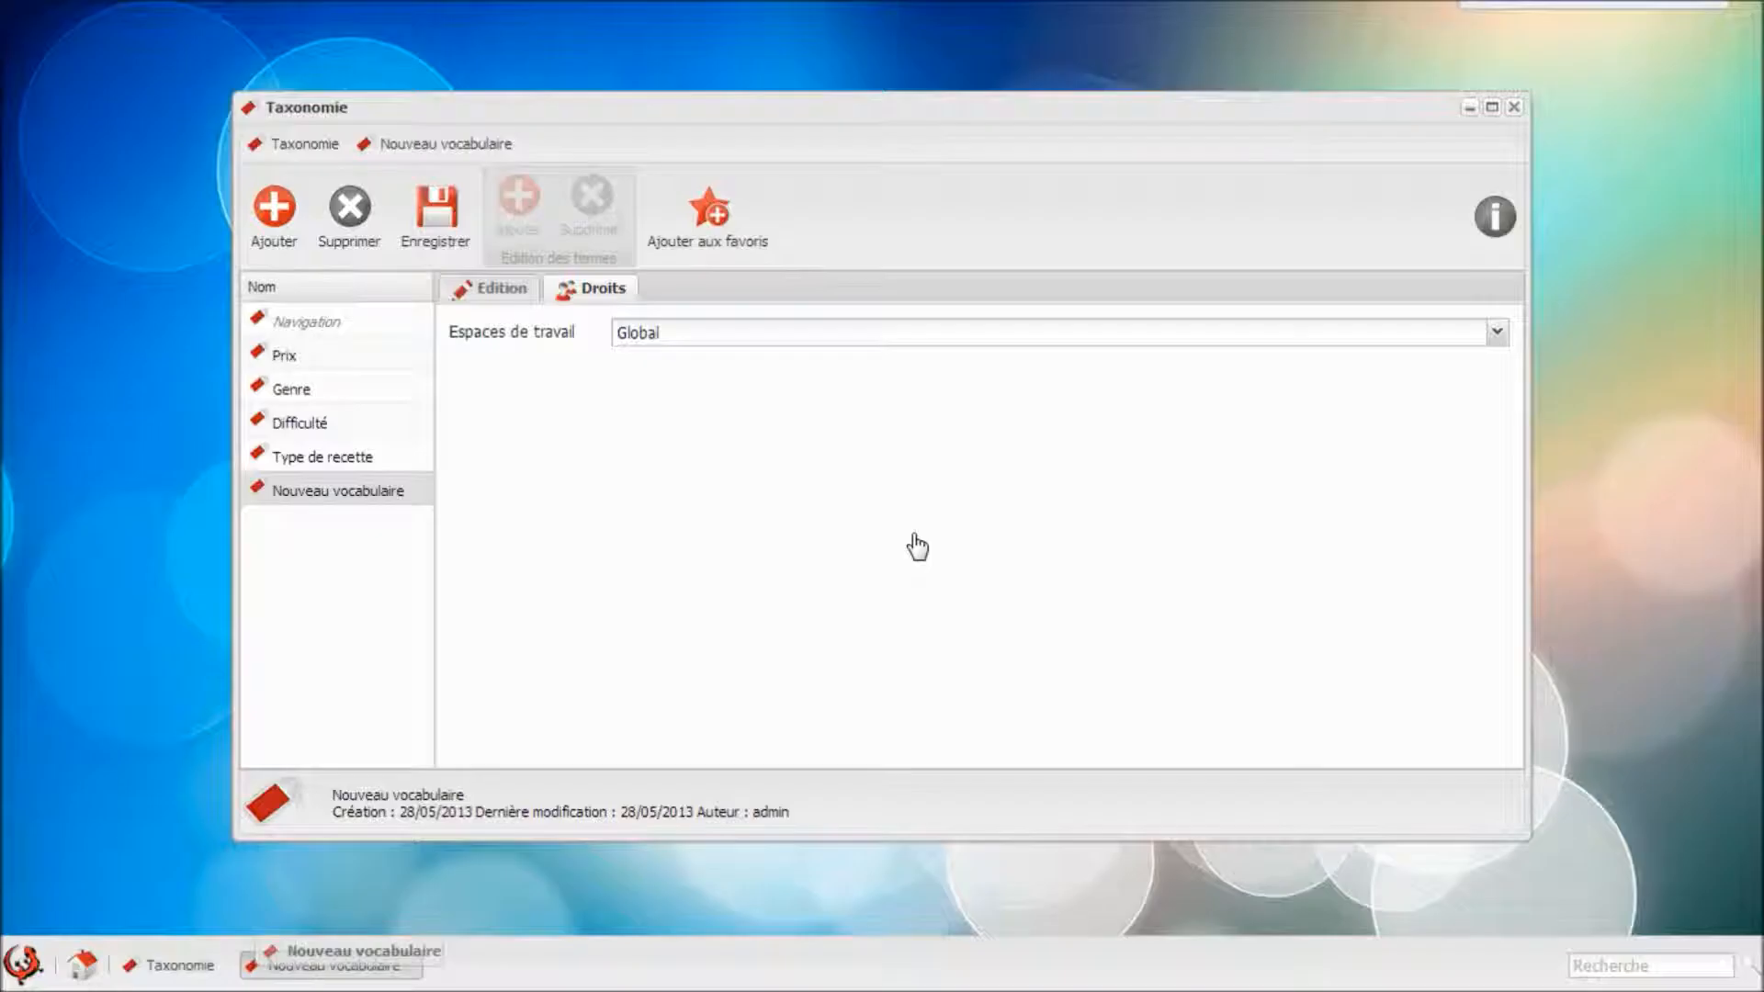
Add the term "Nouveau terme" under the root of Nouveau vocabulaire and close the taxonomy window.
left_click(518, 296)
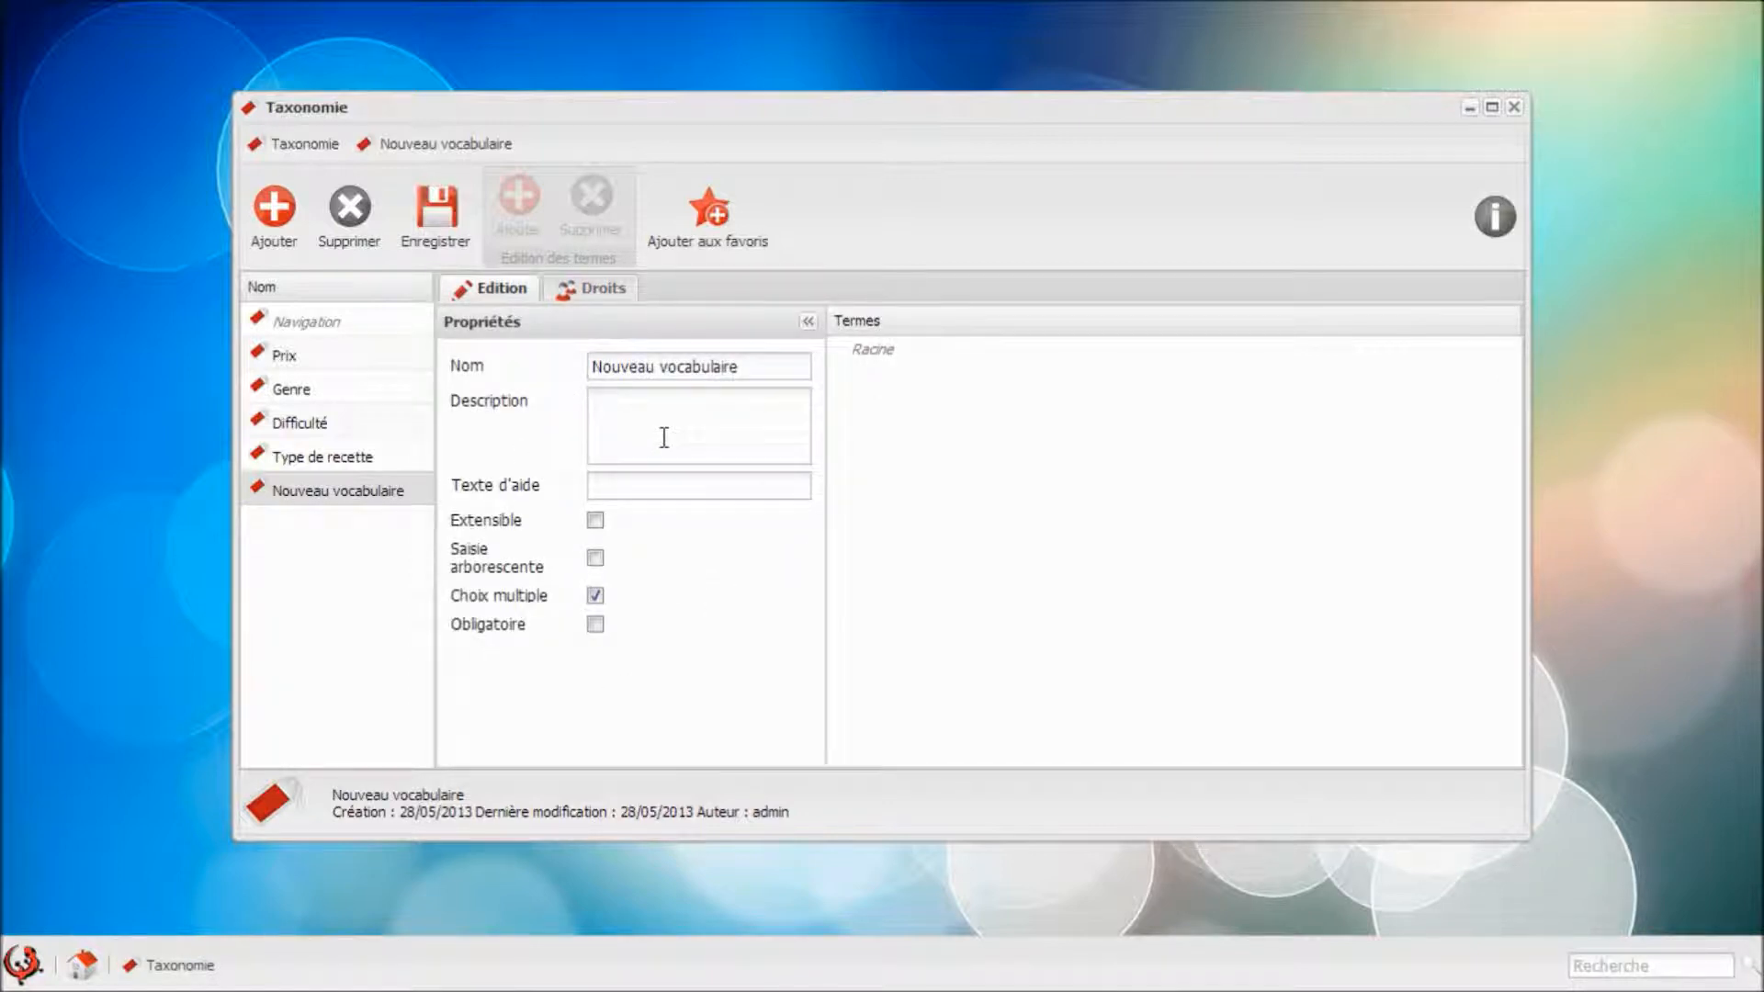
left_click(913, 358)
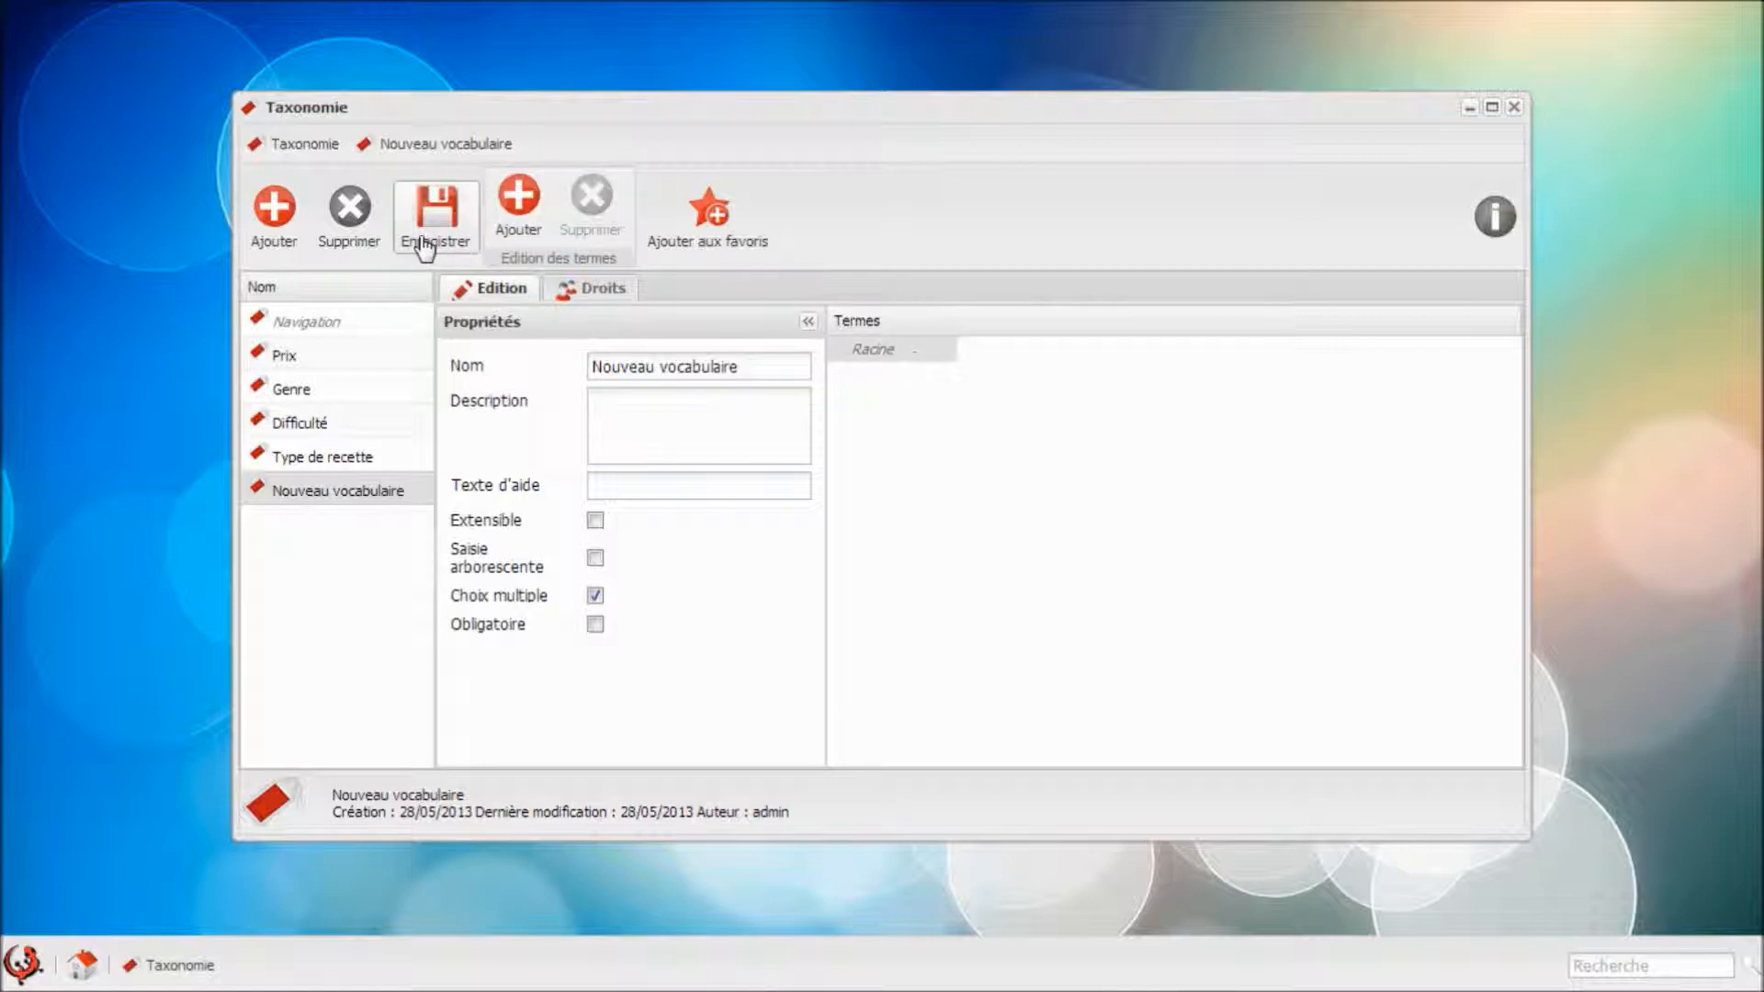
left_click(540, 218)
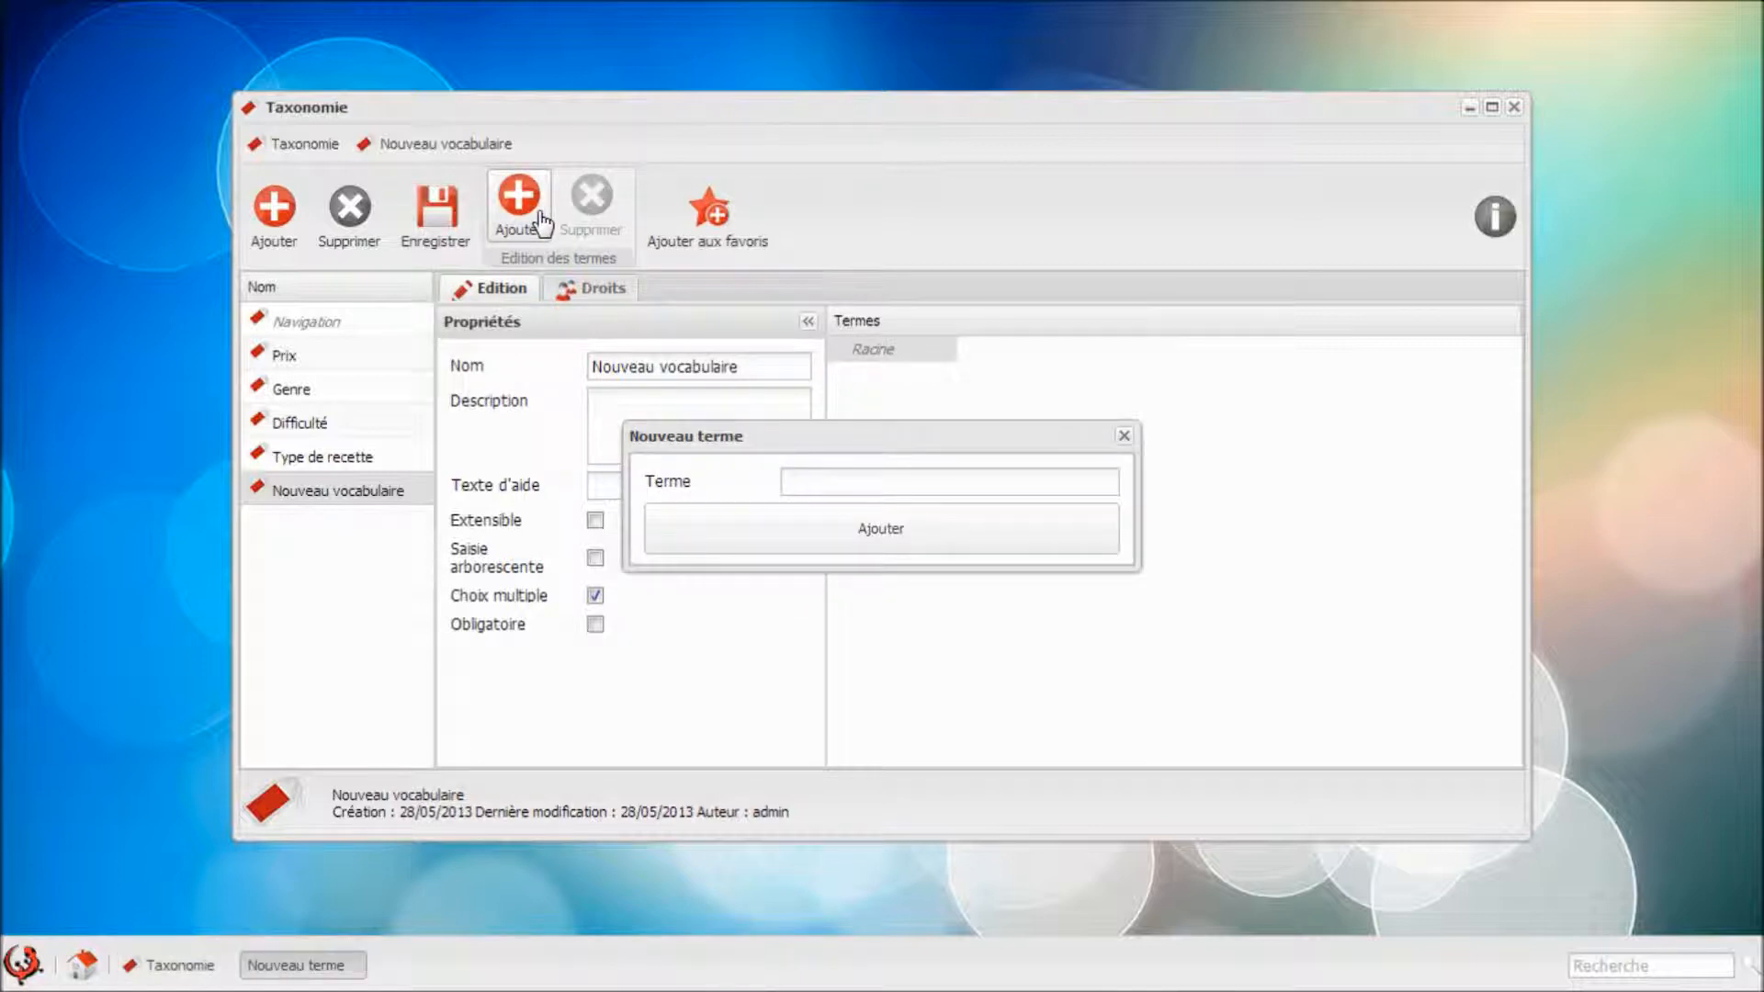
left_click(844, 489)
type("Nouveau terme")
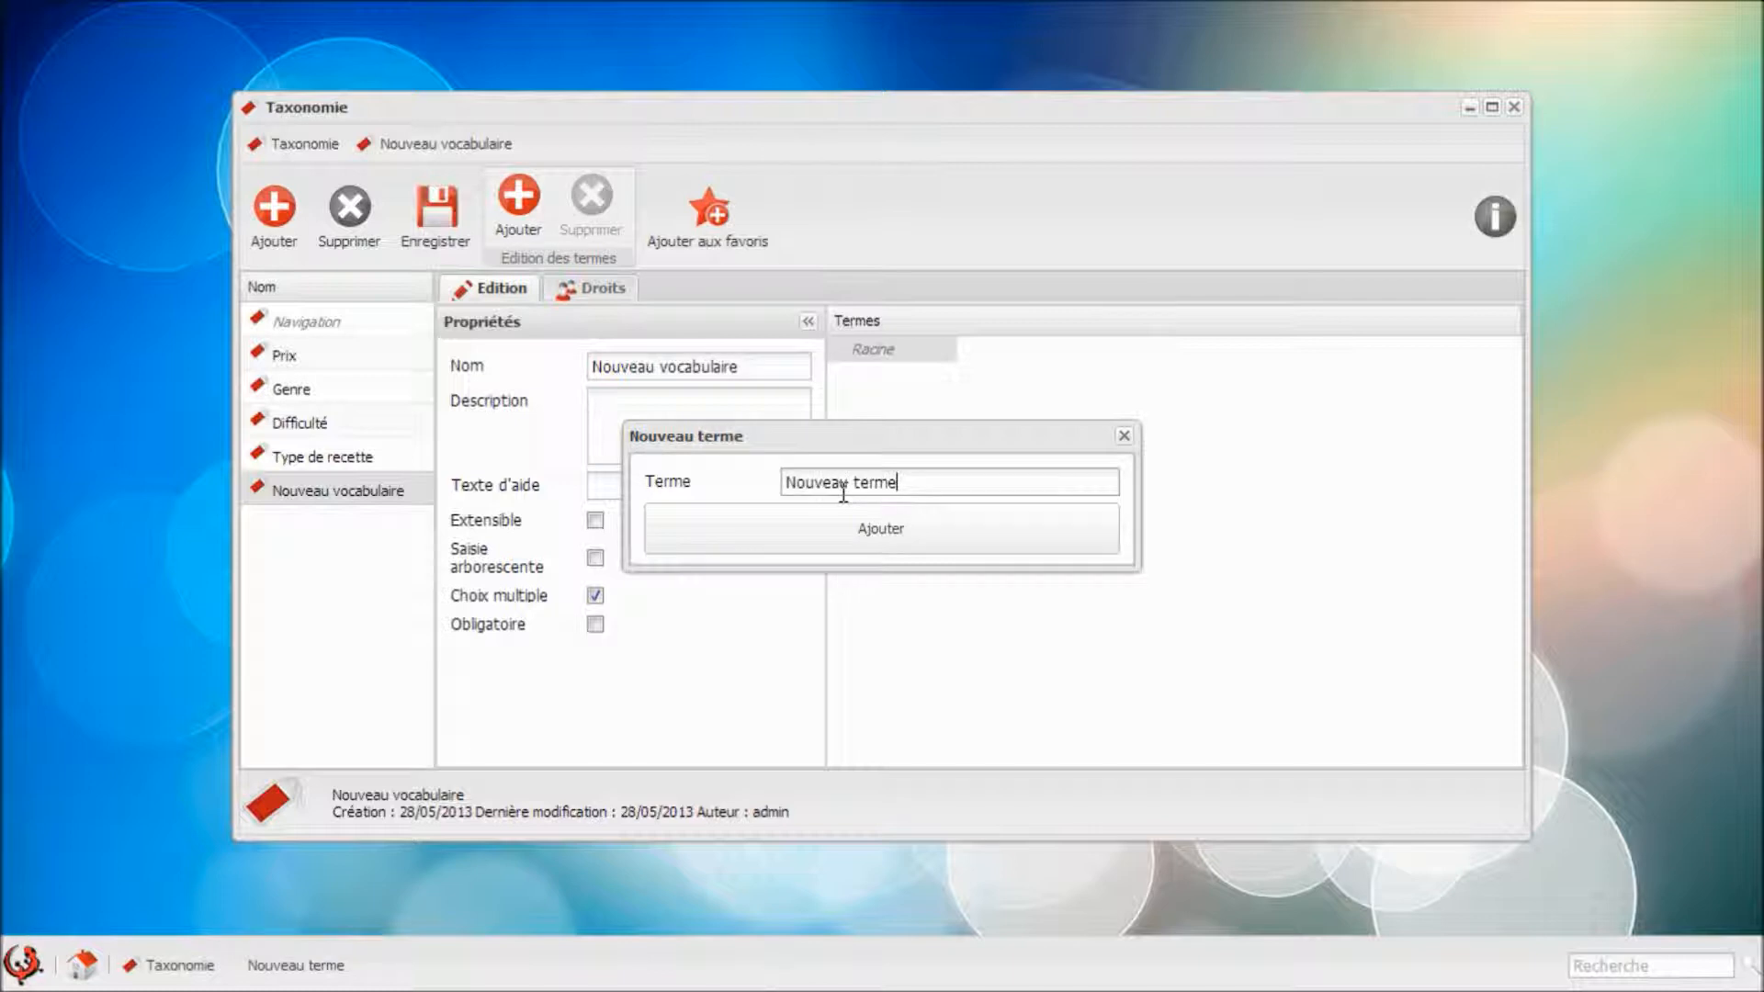
left_click(858, 528)
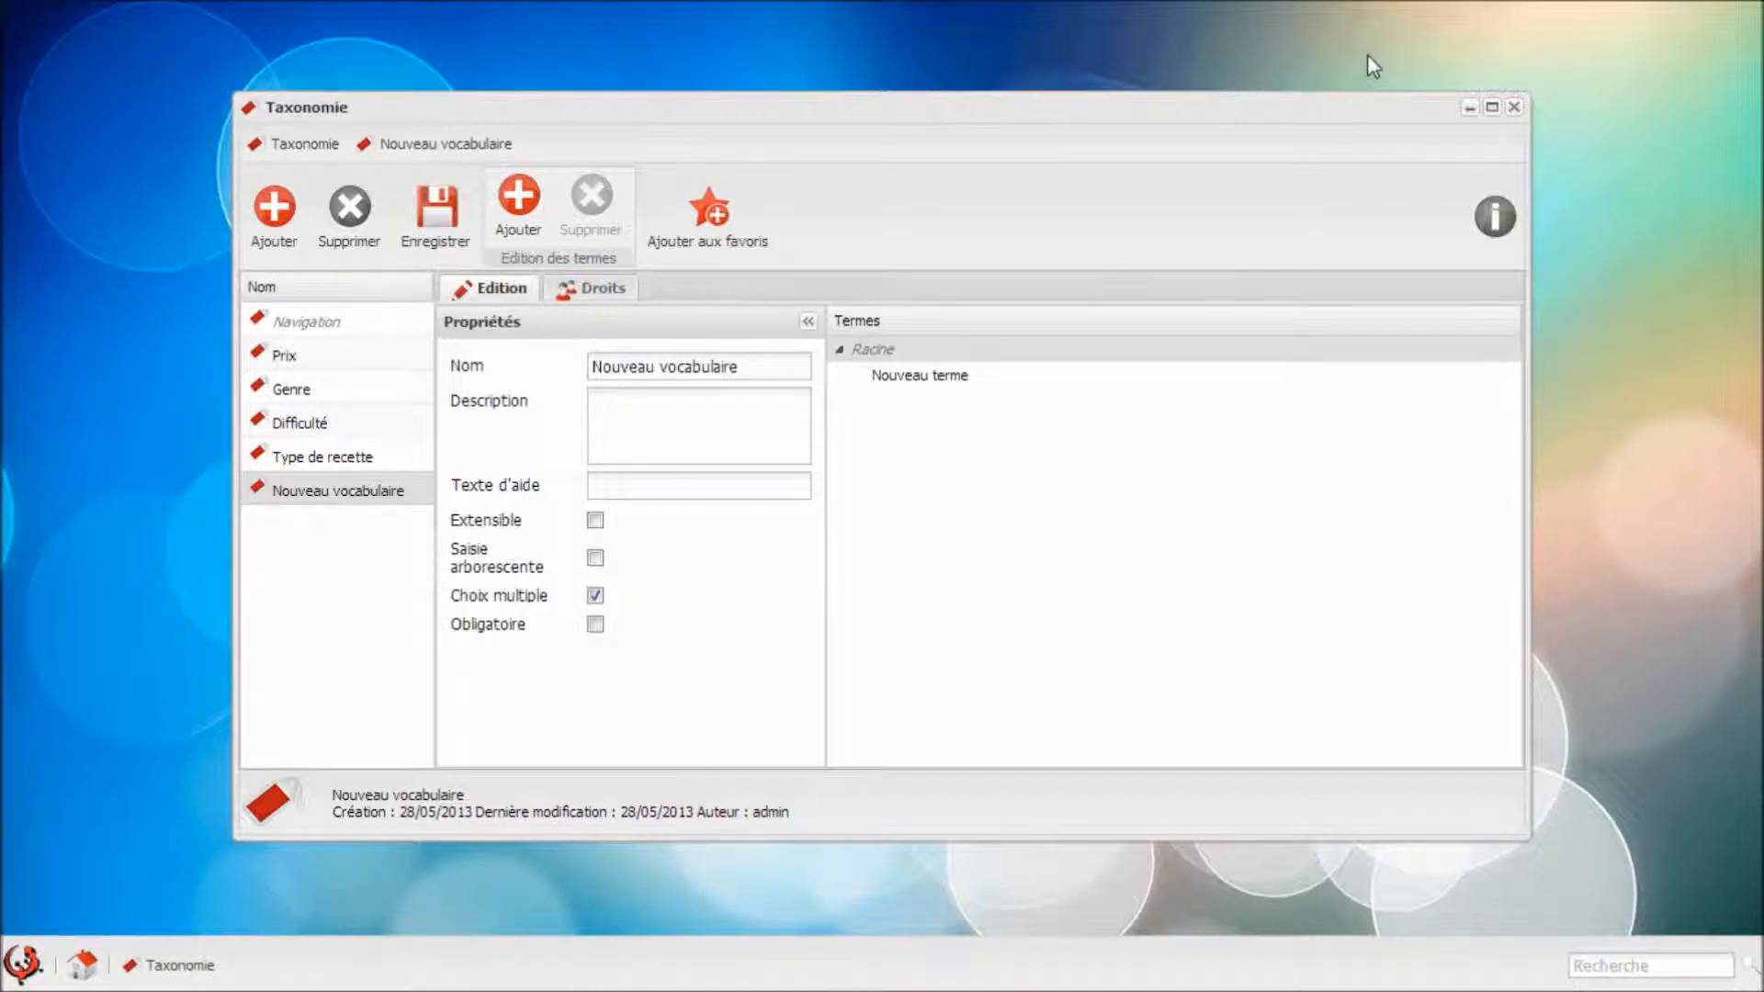
left_click(1516, 108)
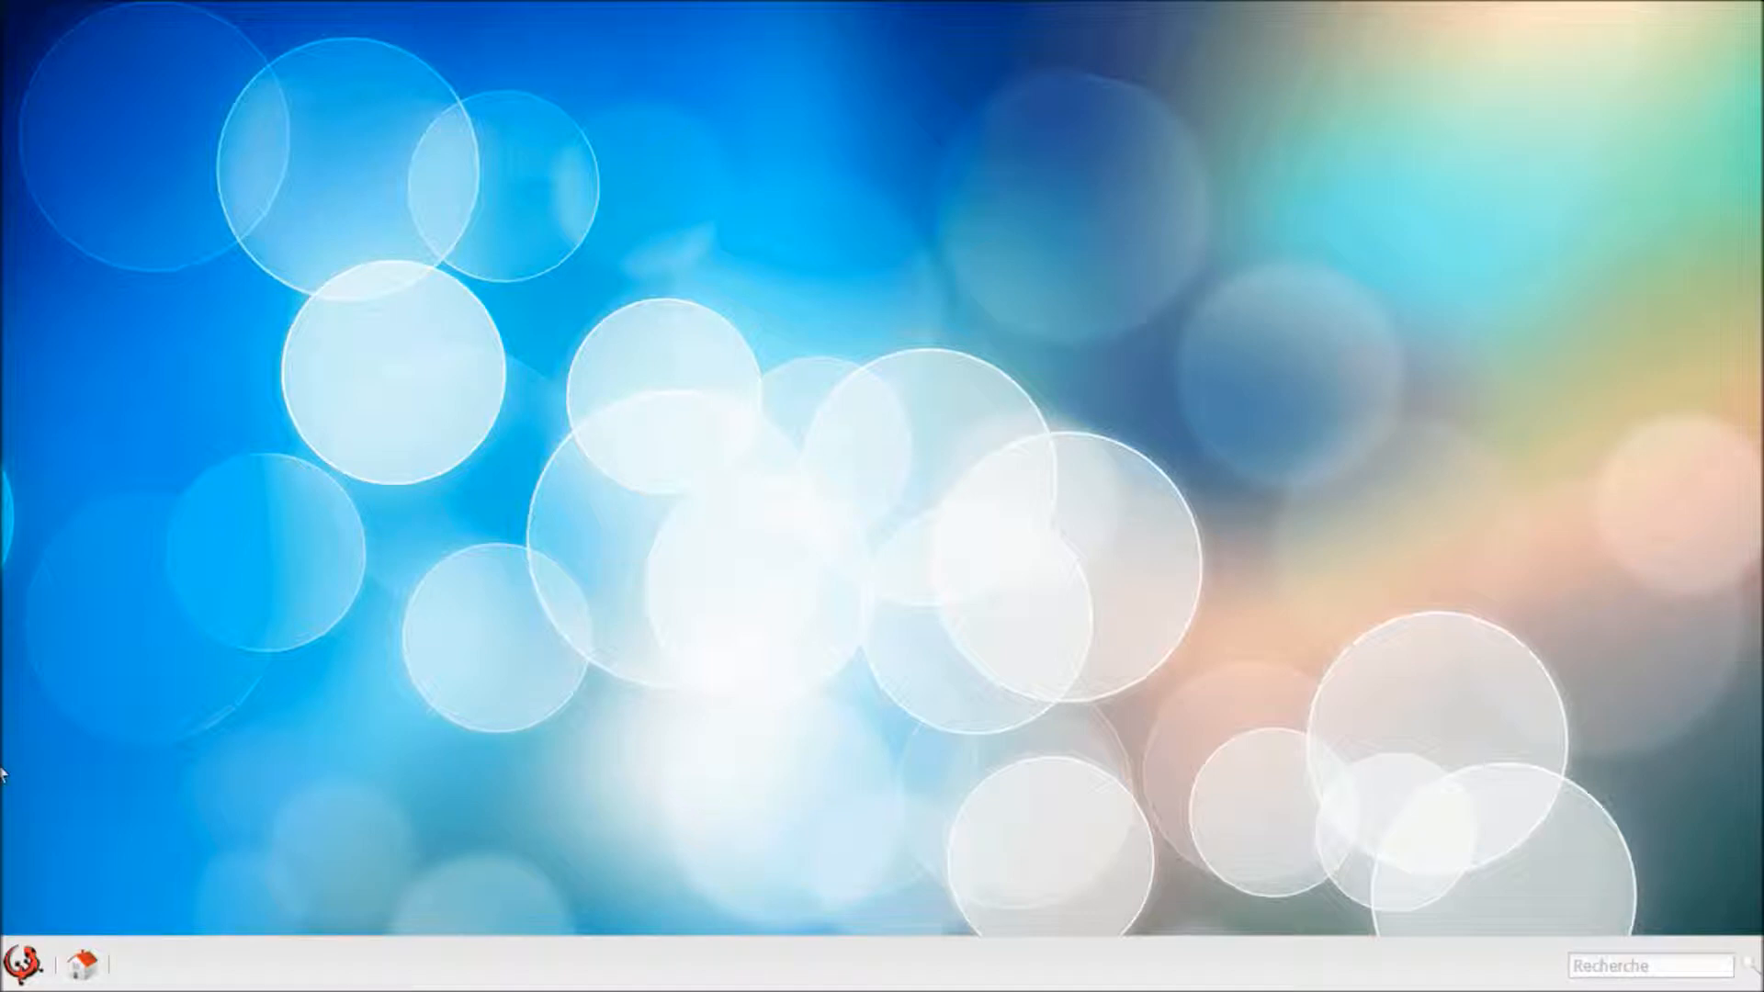
Open the Recette content type and show which taxonomy vocabularies are assigned to it.
left_click(20, 967)
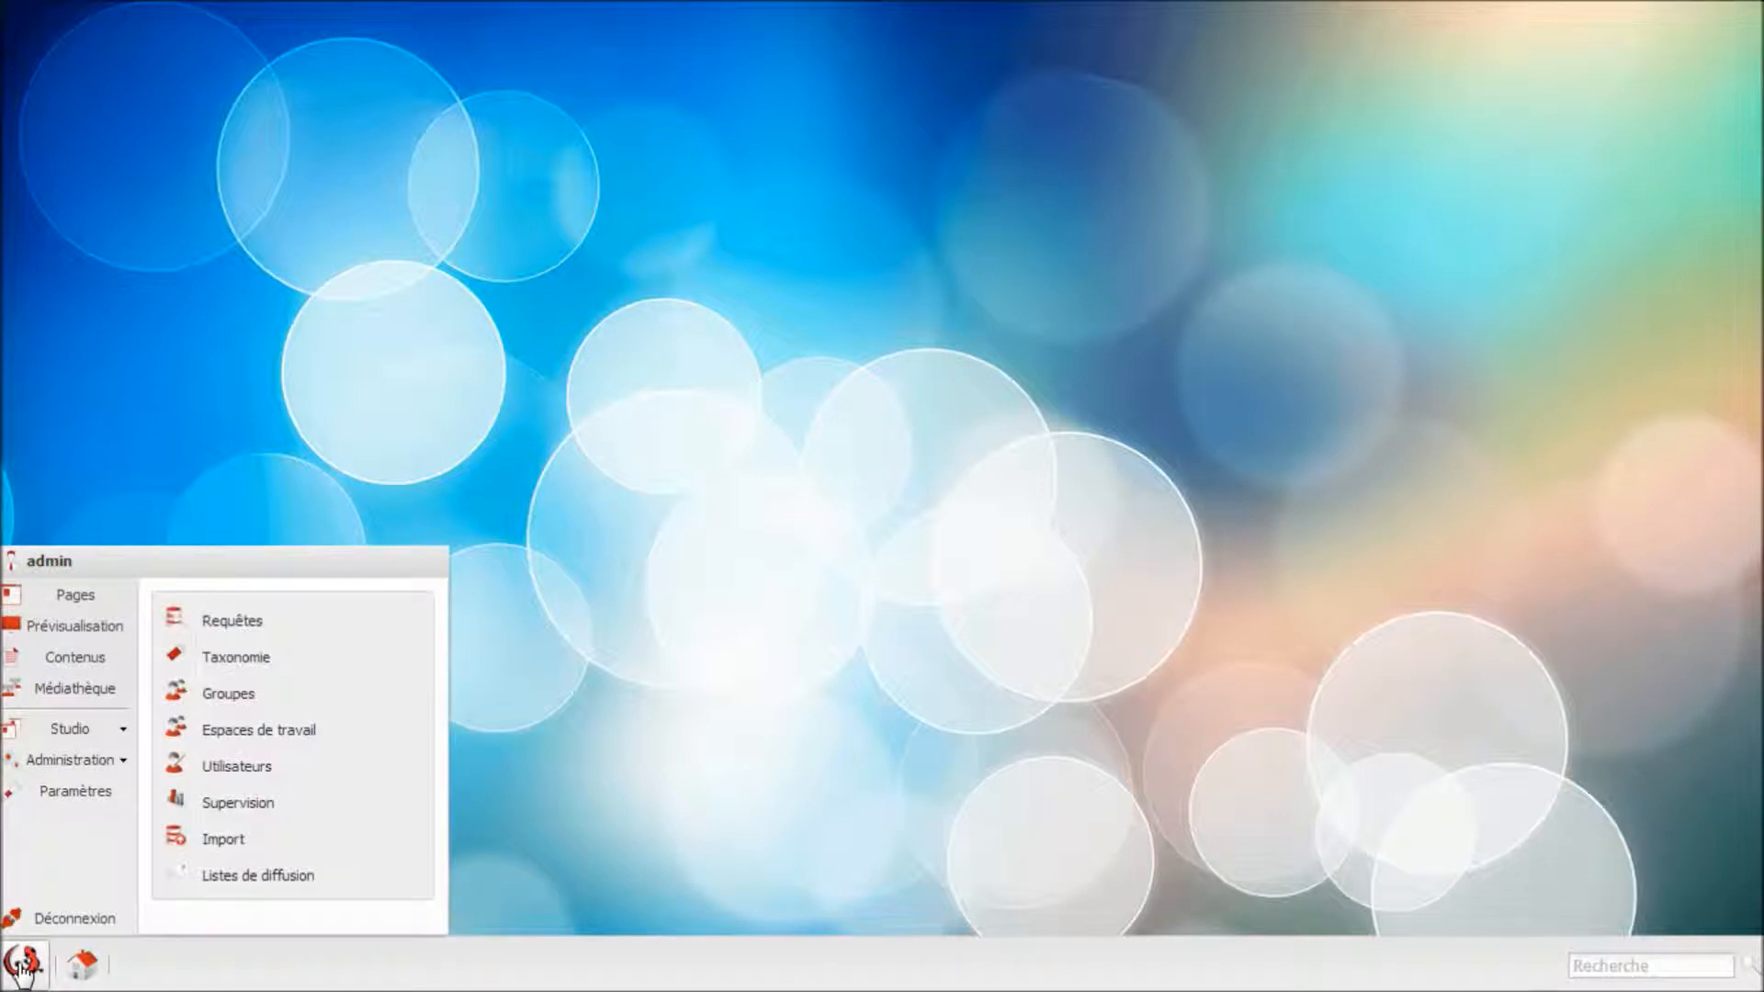
mouse_move(72, 767)
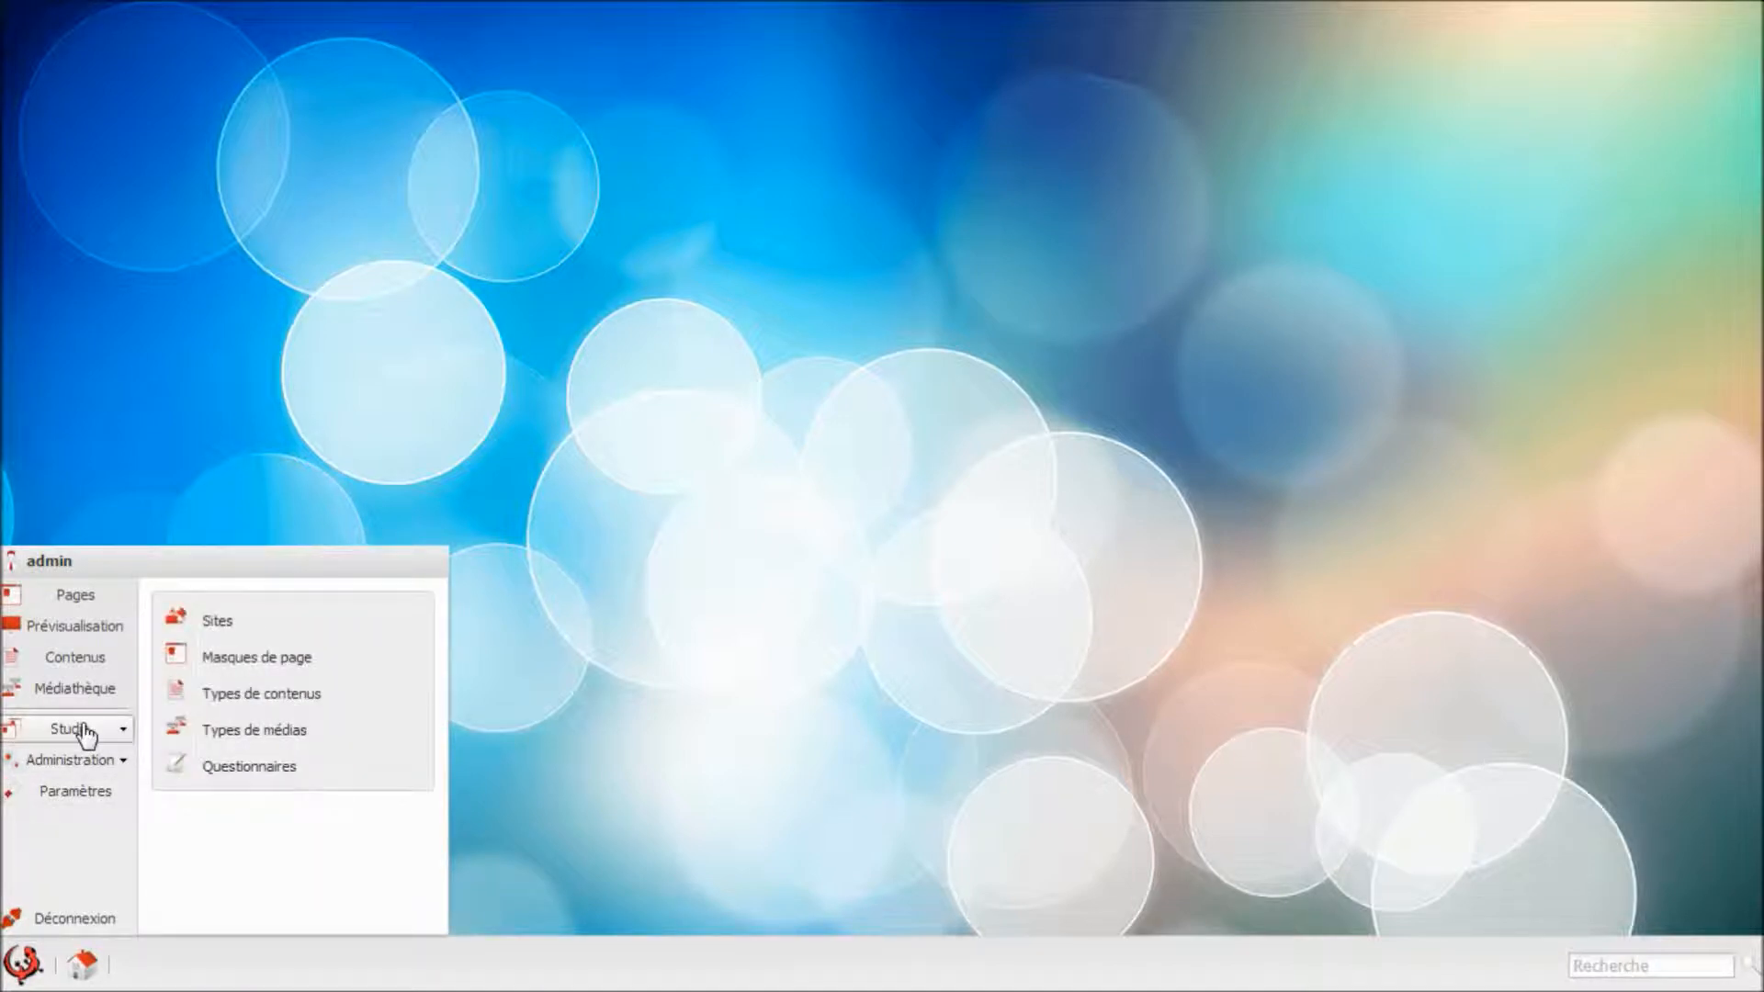
left_click(284, 696)
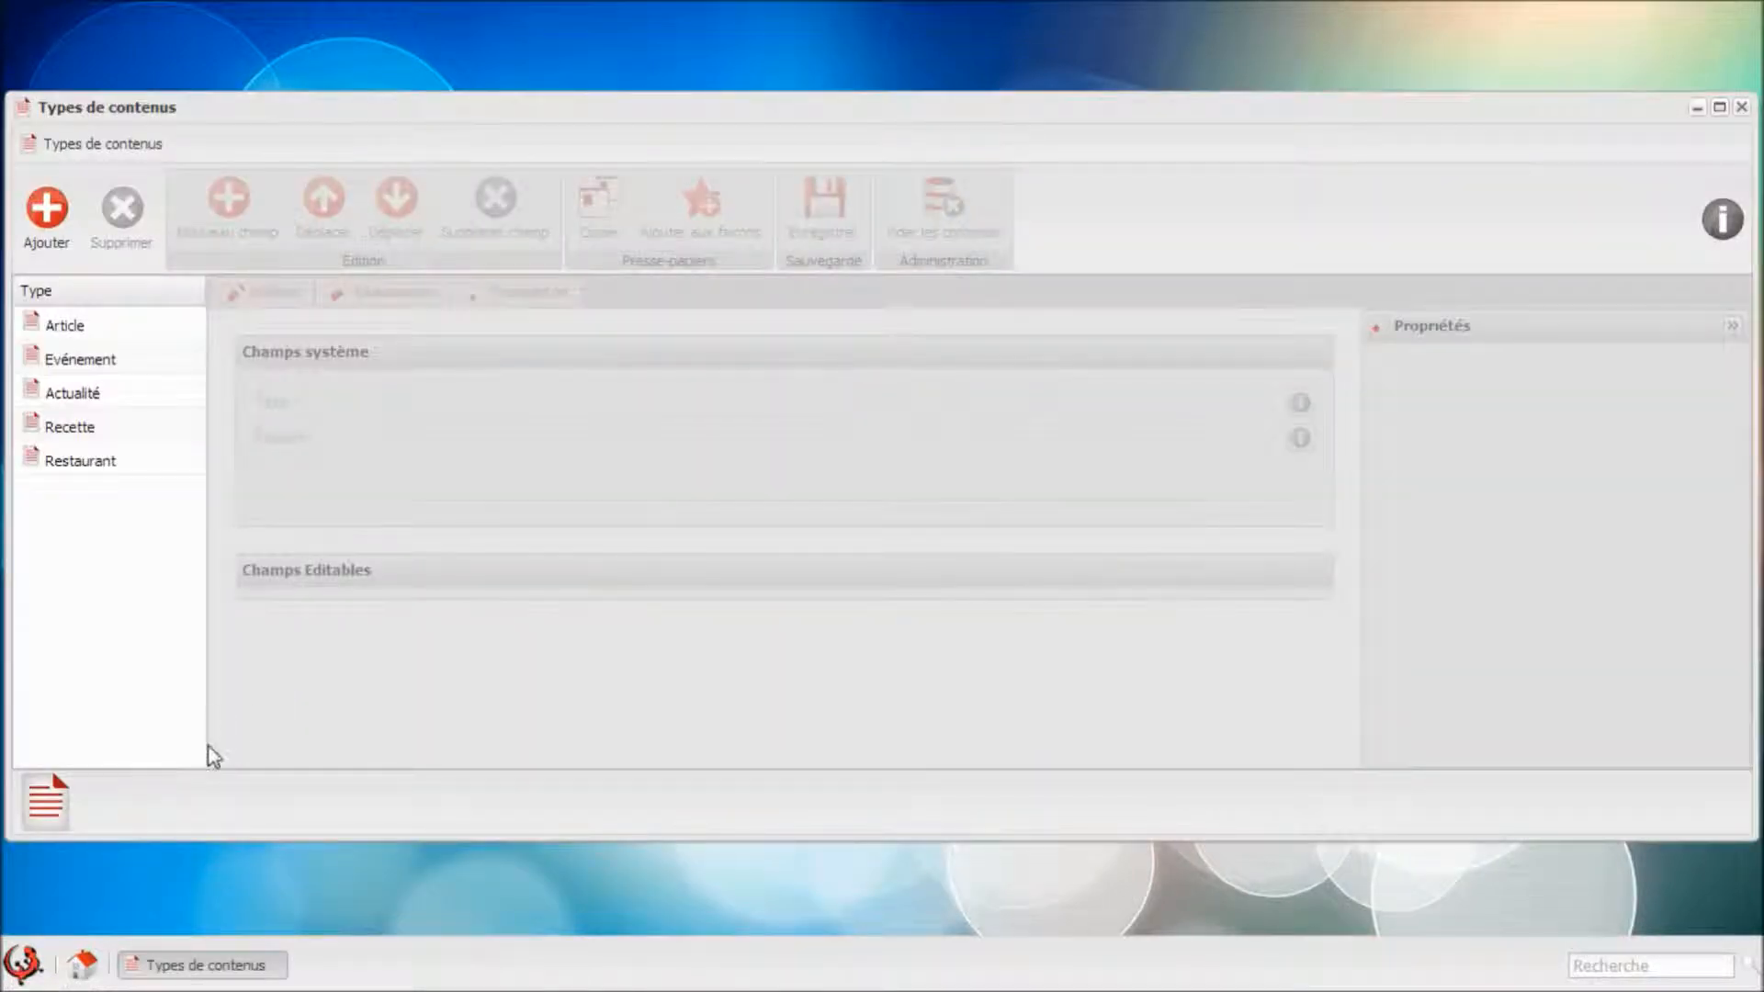
left_click(97, 419)
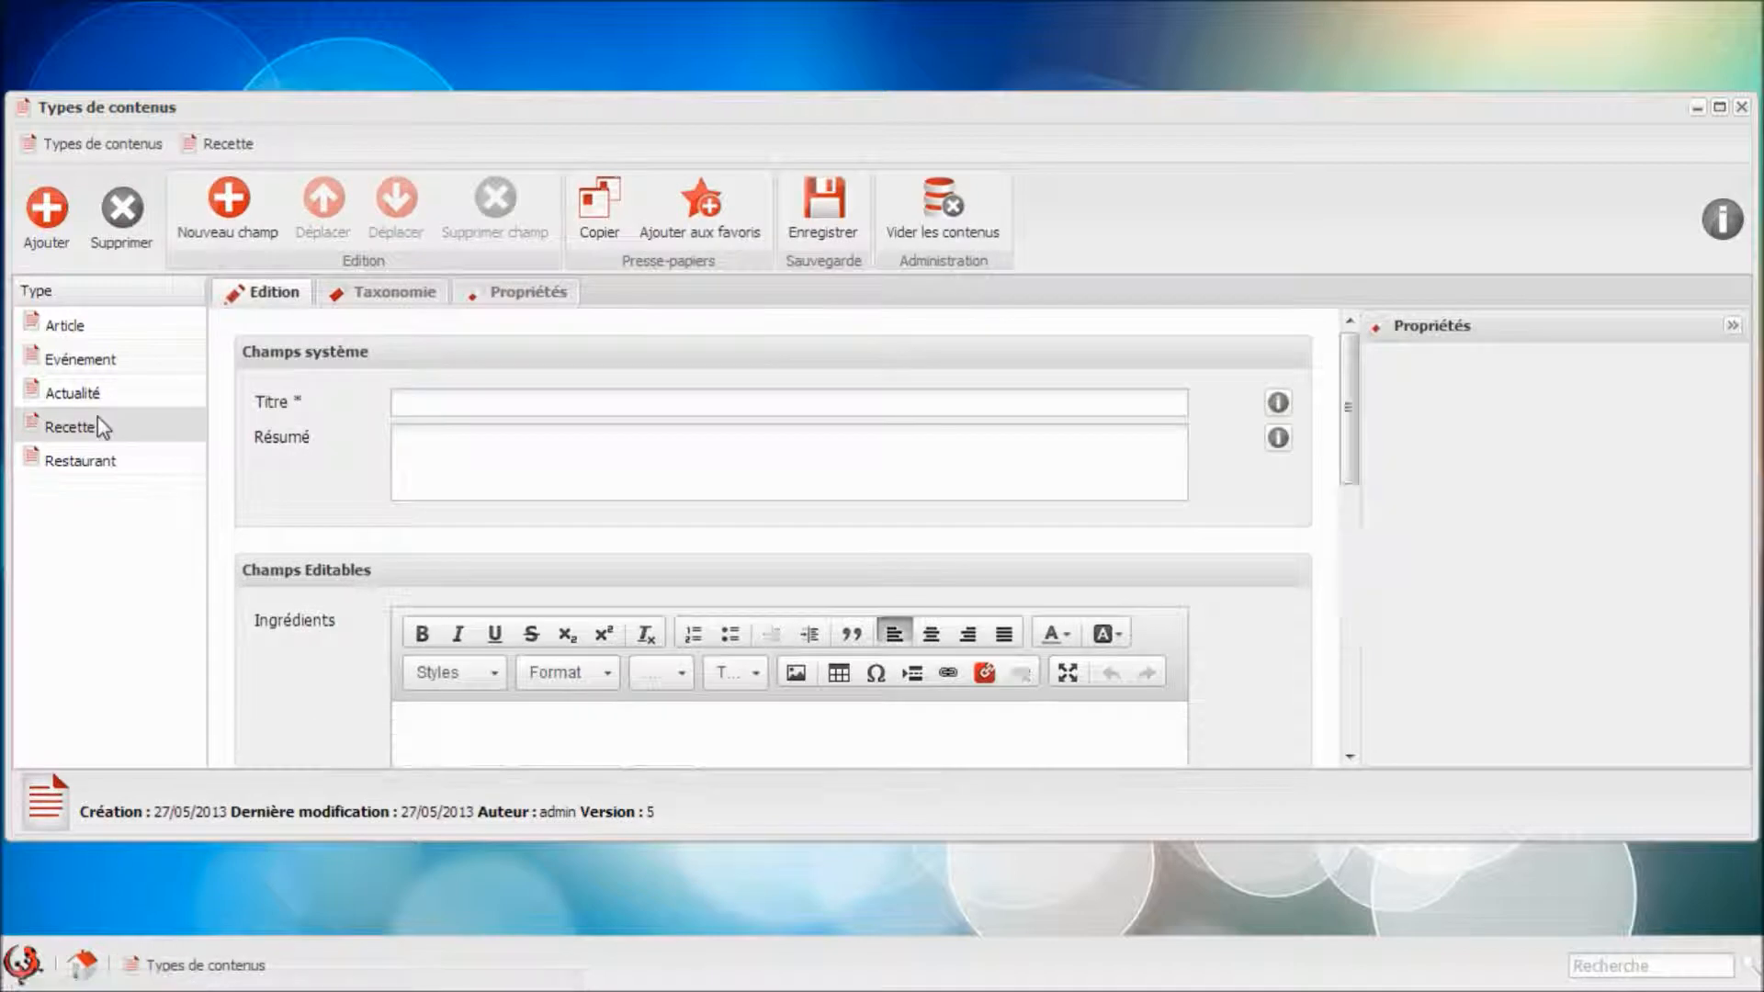
left_click(394, 296)
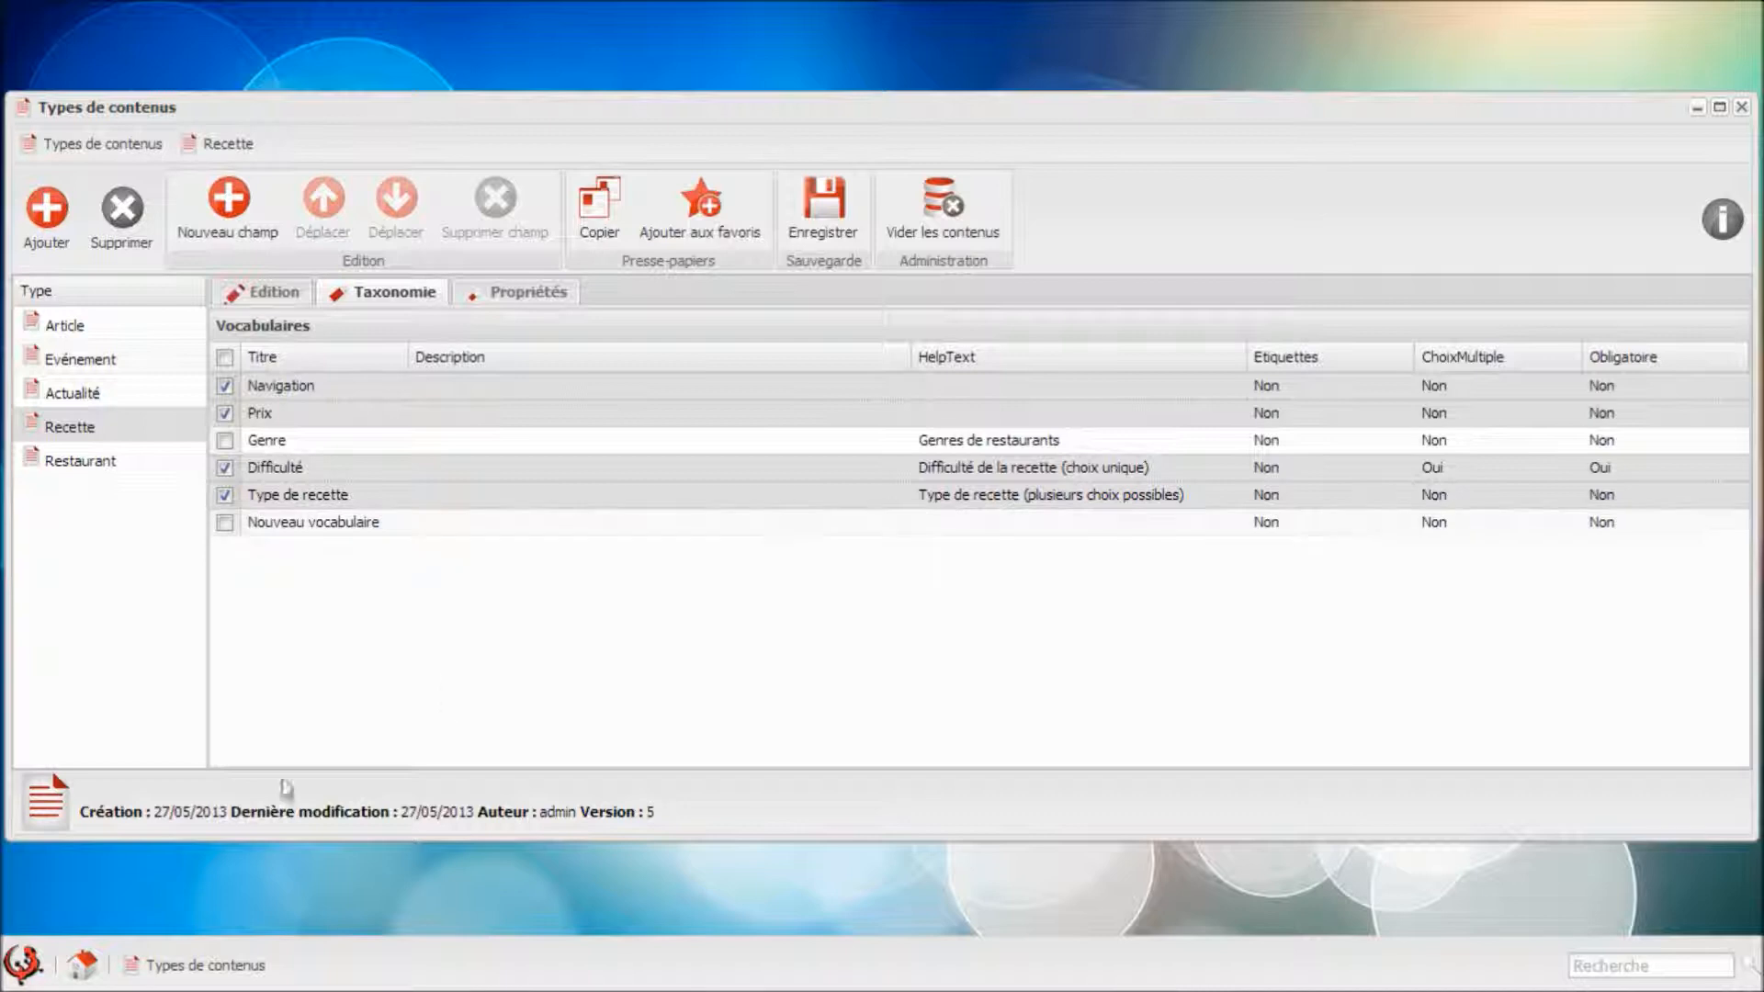
Open the Recette content "Flan aux pommes" for editing and display its taxonomy settings.
left_click(23, 963)
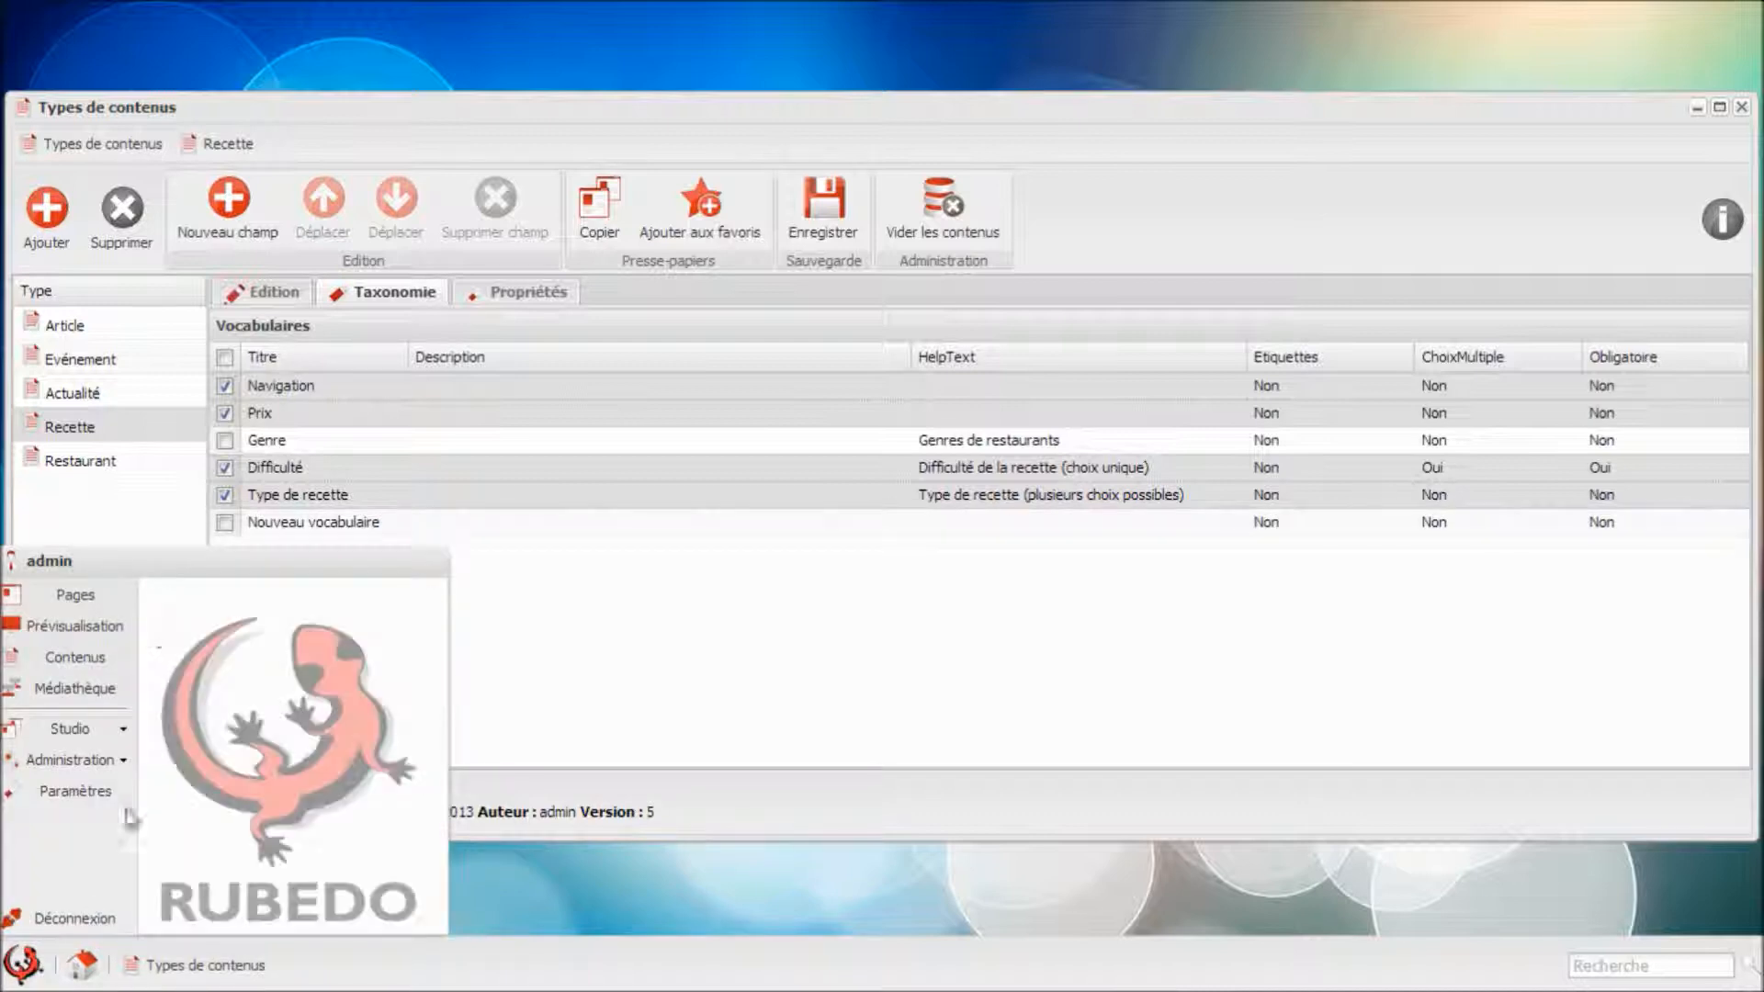
left_click(71, 667)
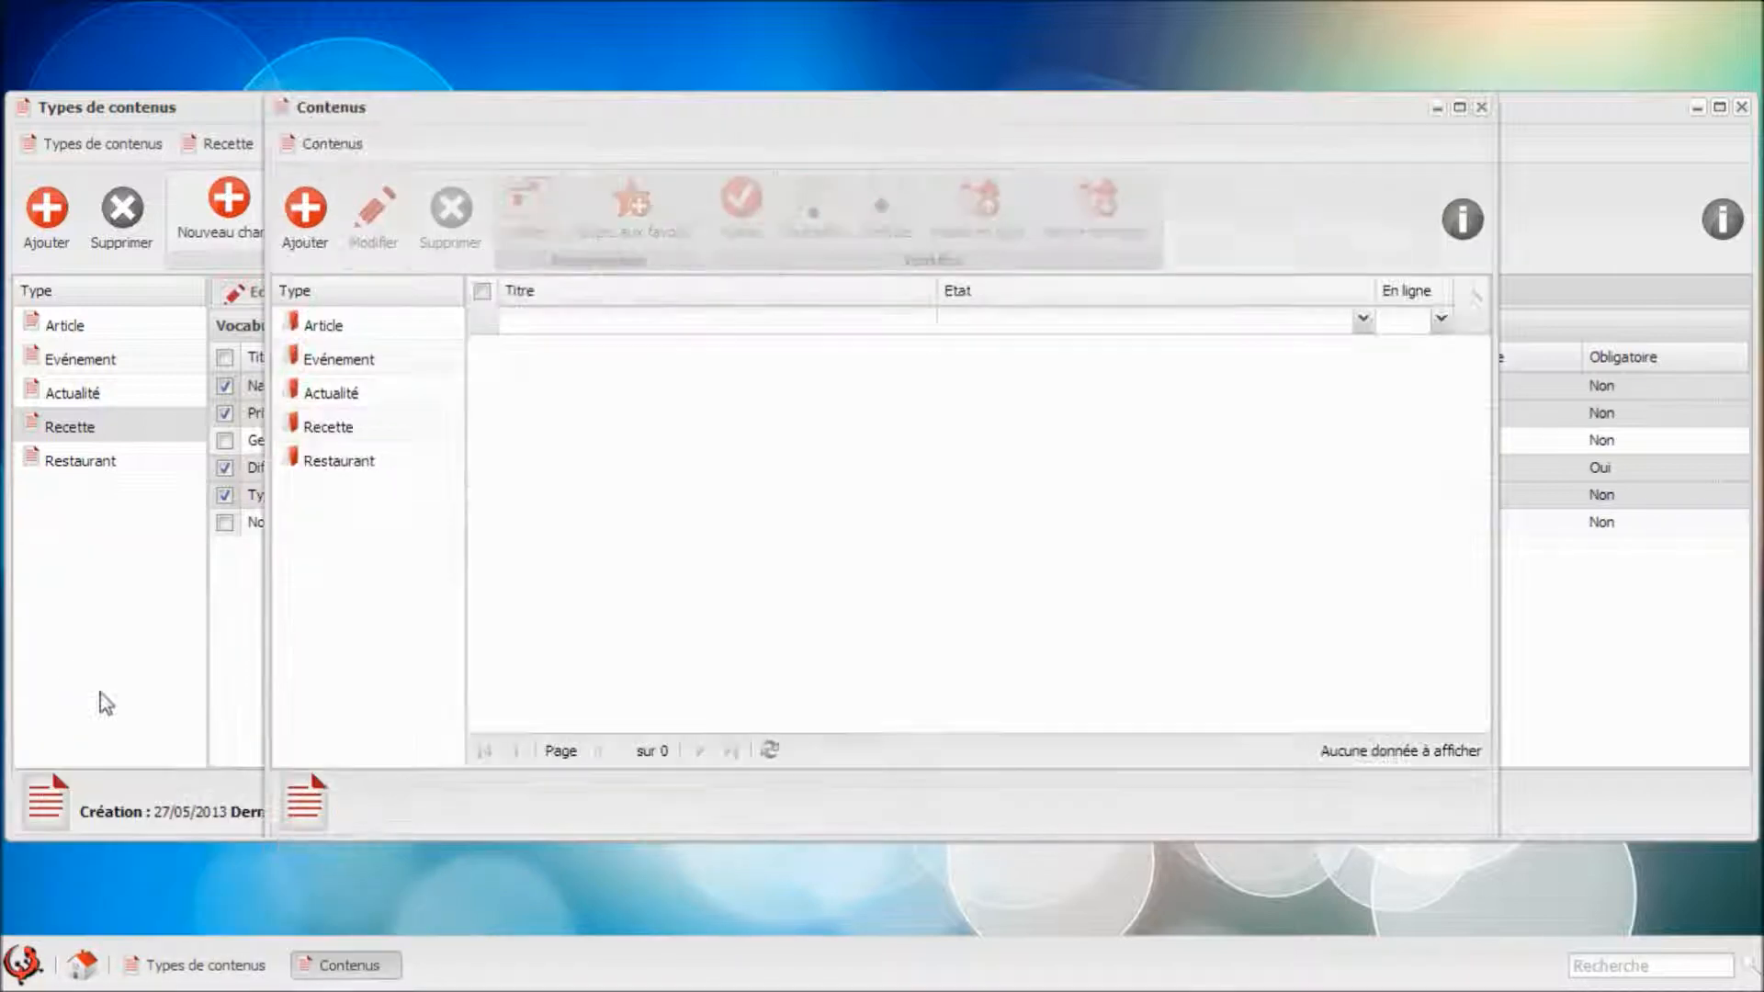
left_click(357, 434)
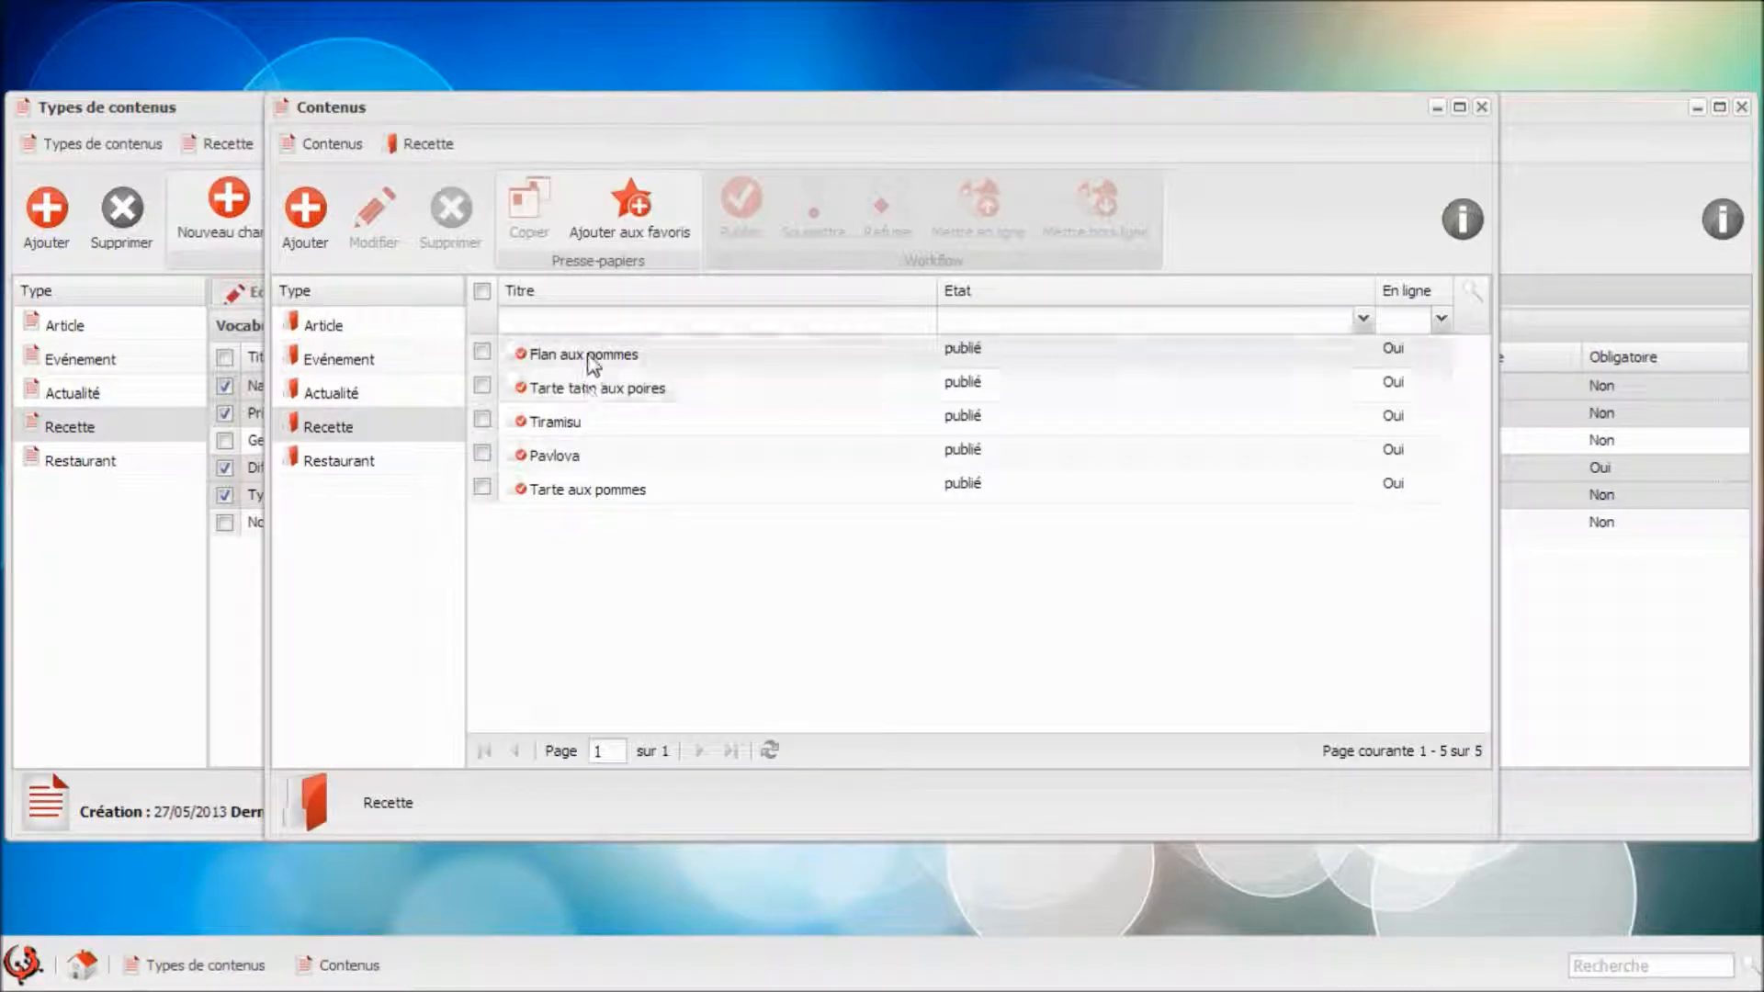
double_click(592, 361)
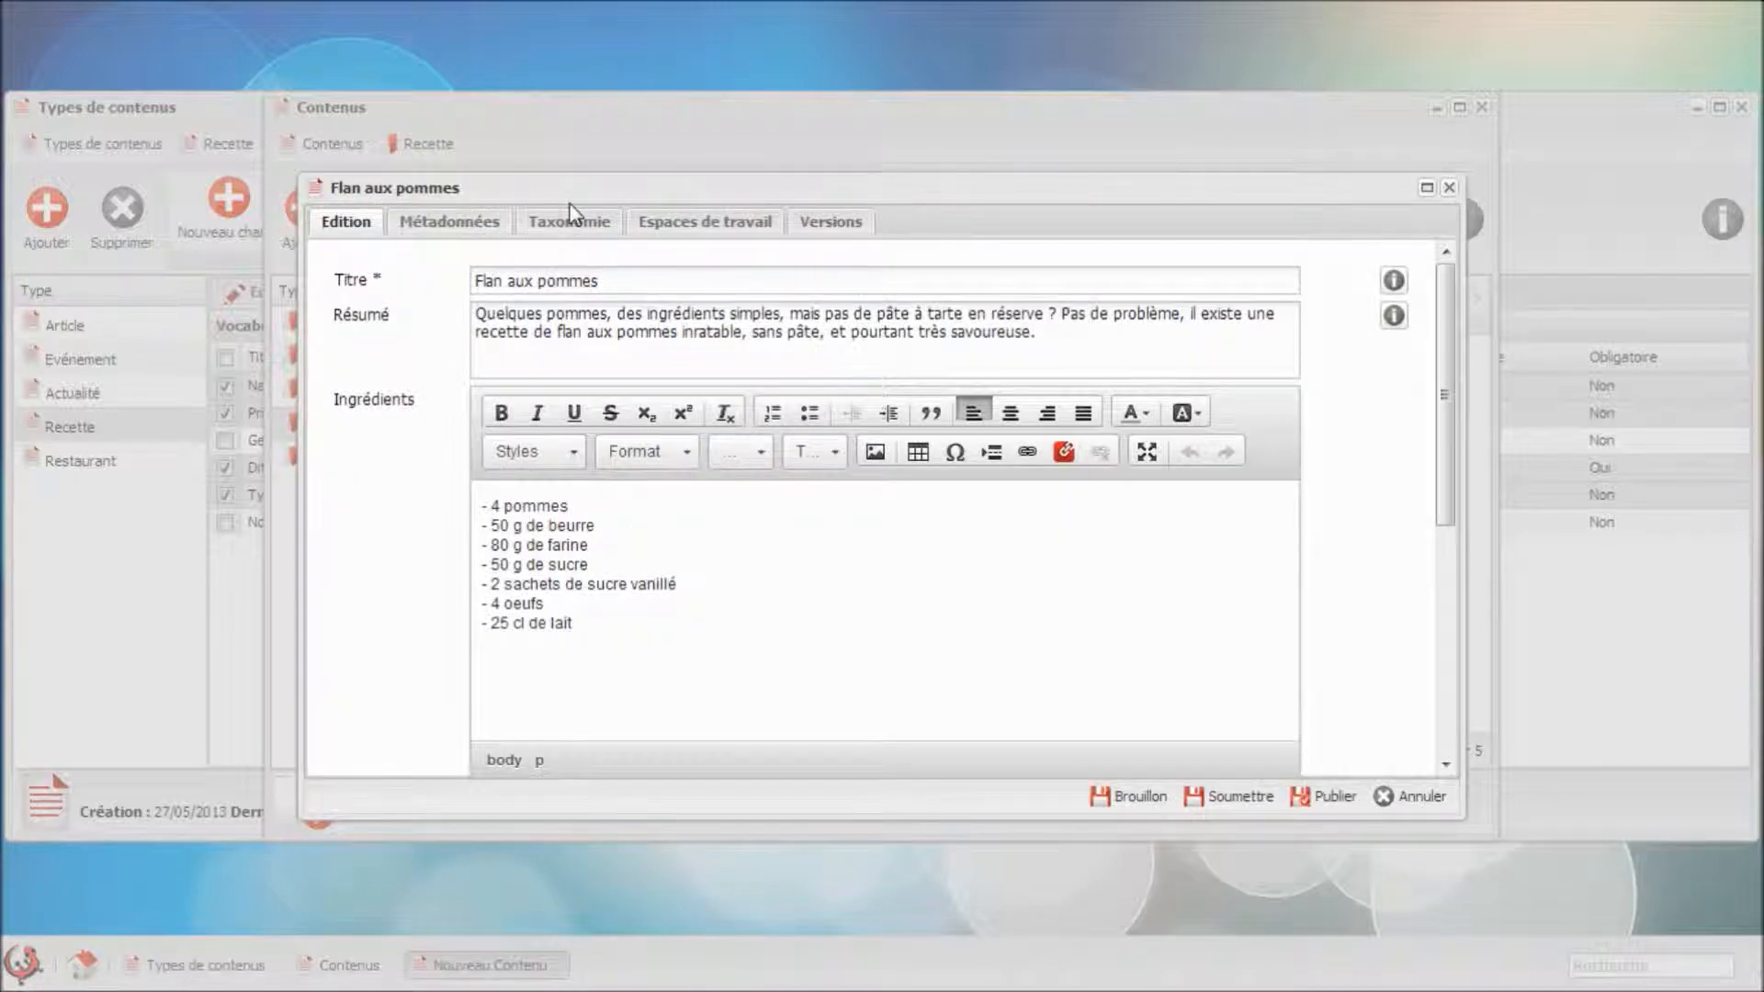
left_click(576, 238)
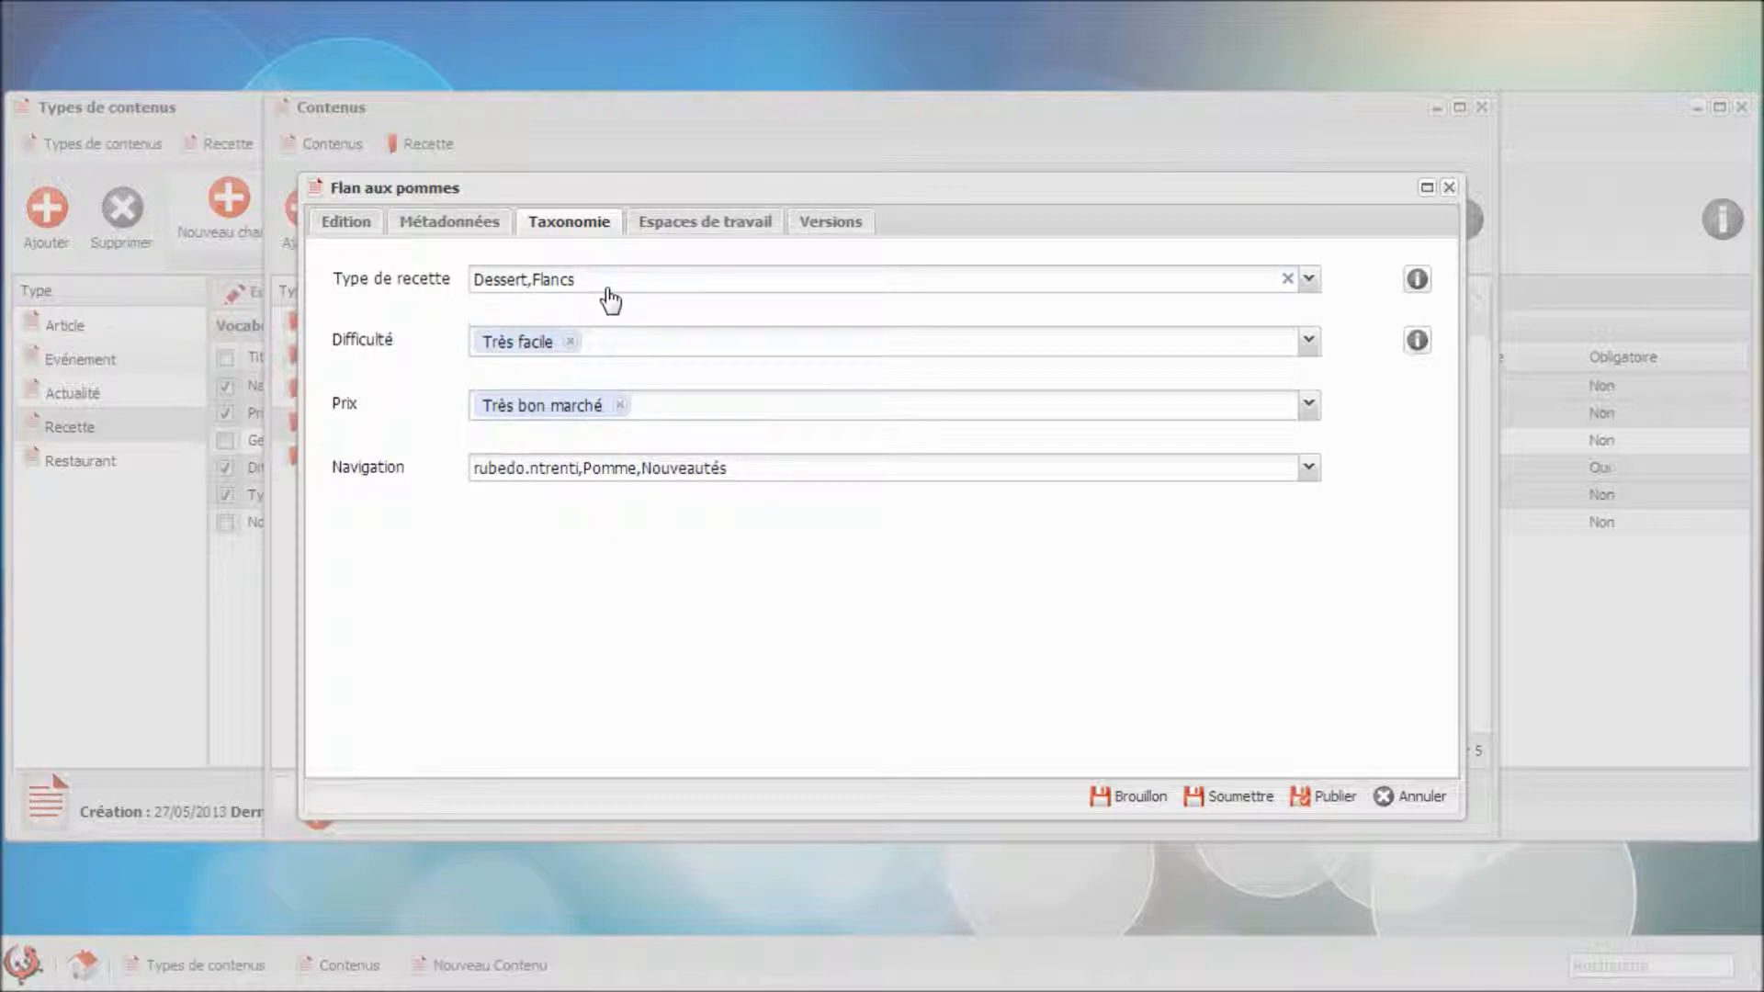
Replace Flancs with Tartes under Dessert in the Type de recette value of Flan aux pommes.
left_click(614, 279)
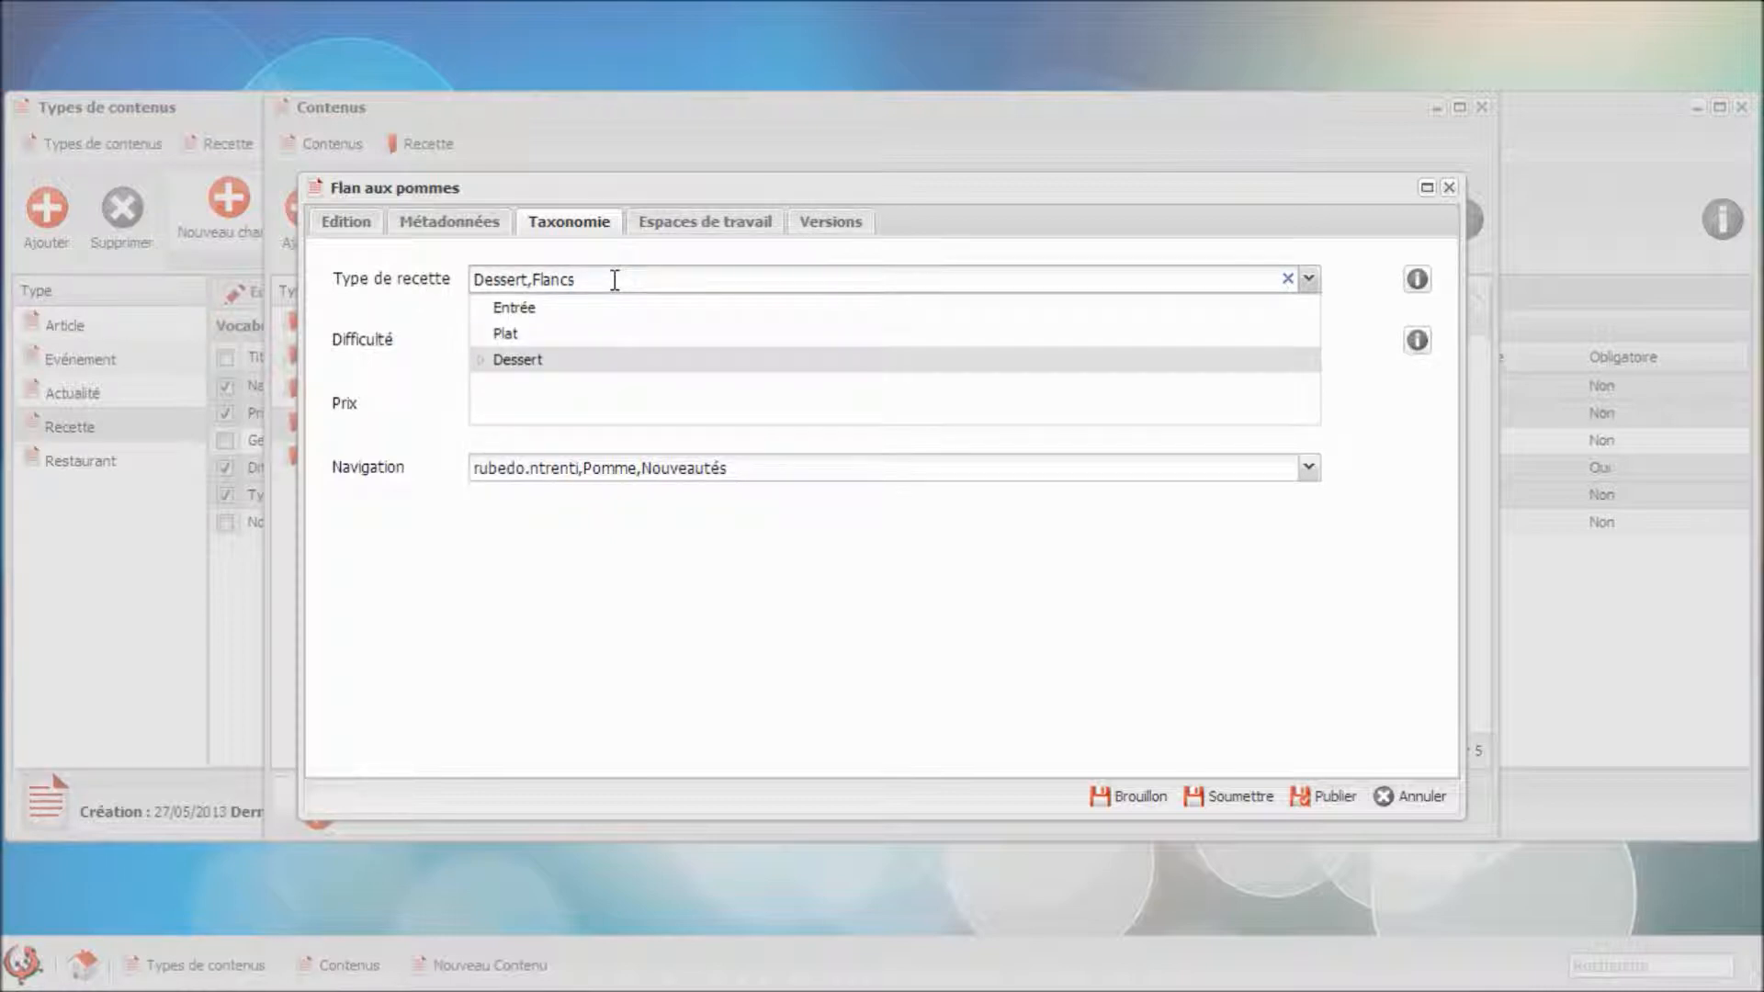
left_click(483, 361)
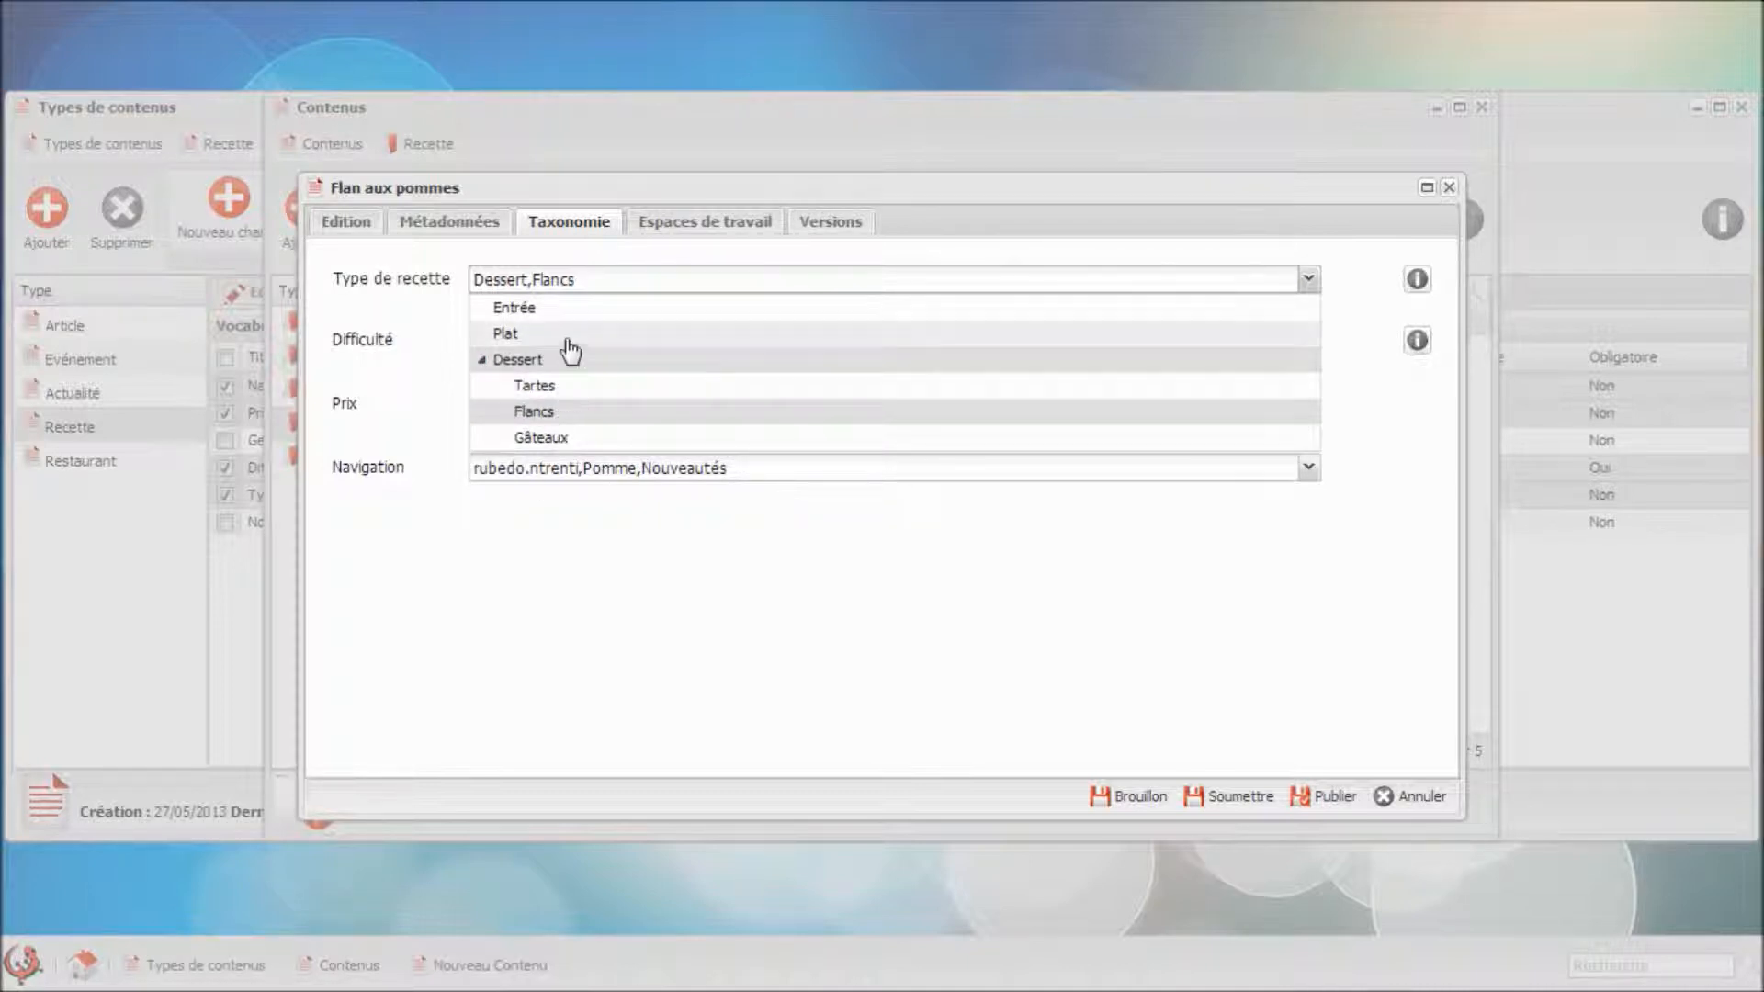
left_click(537, 386)
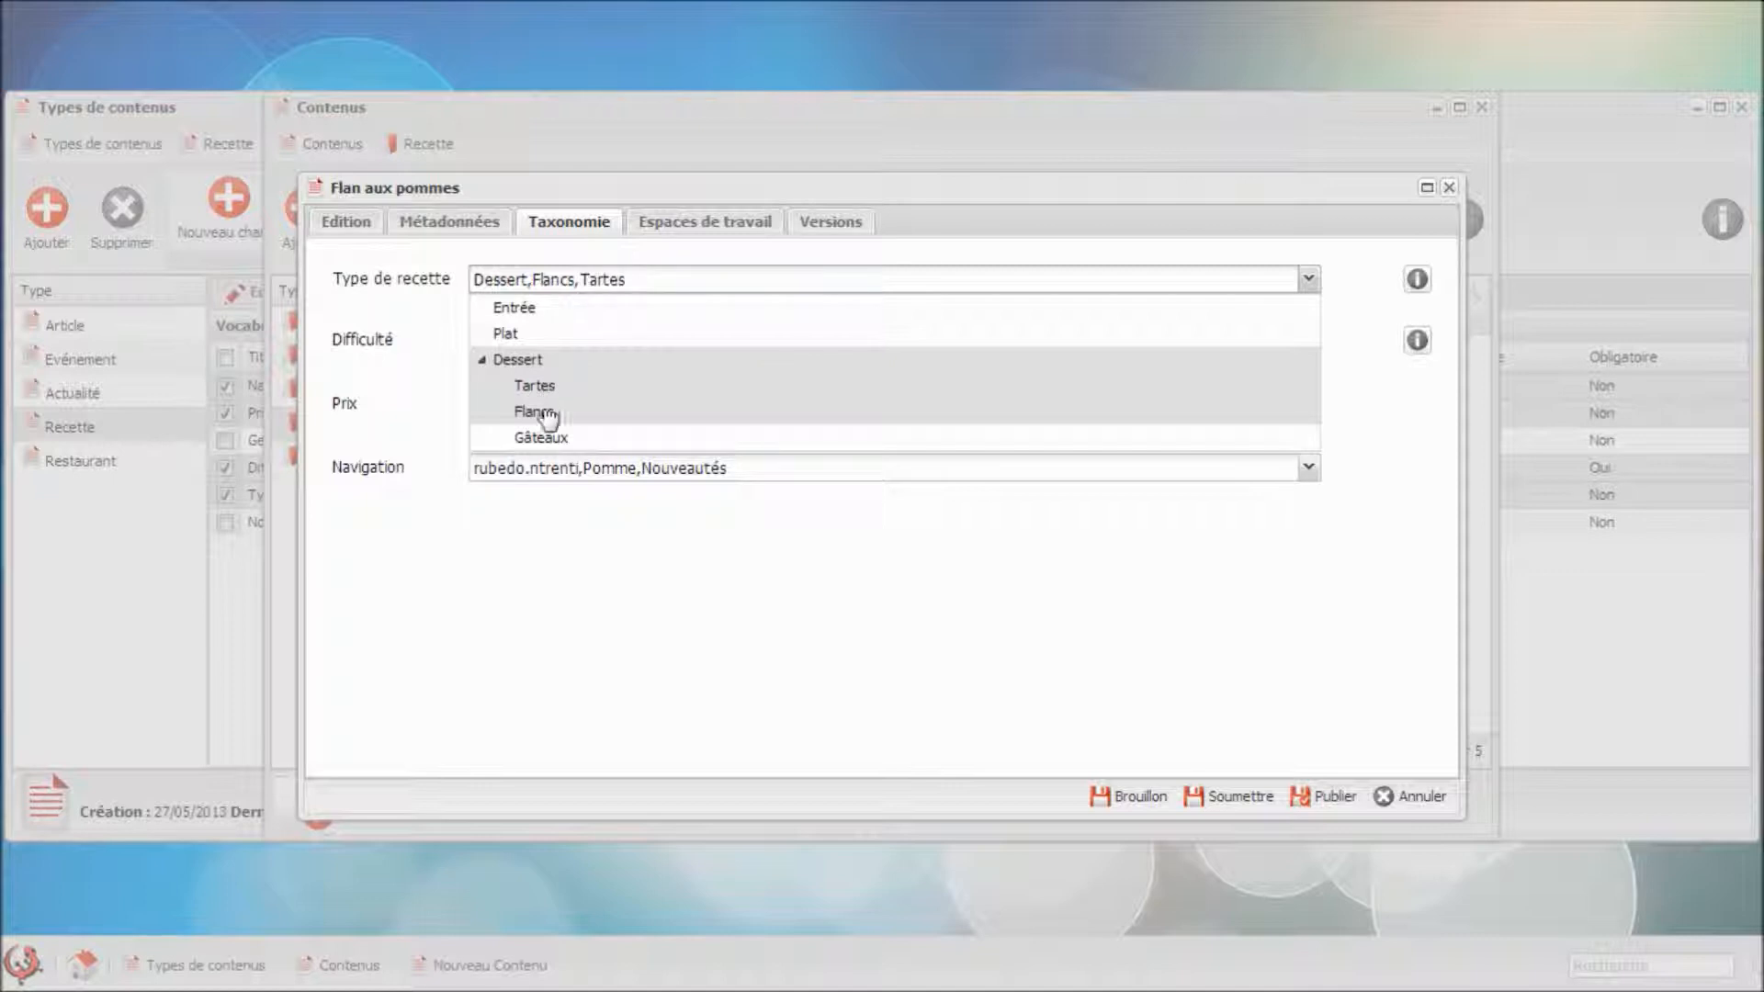
left_click(540, 412)
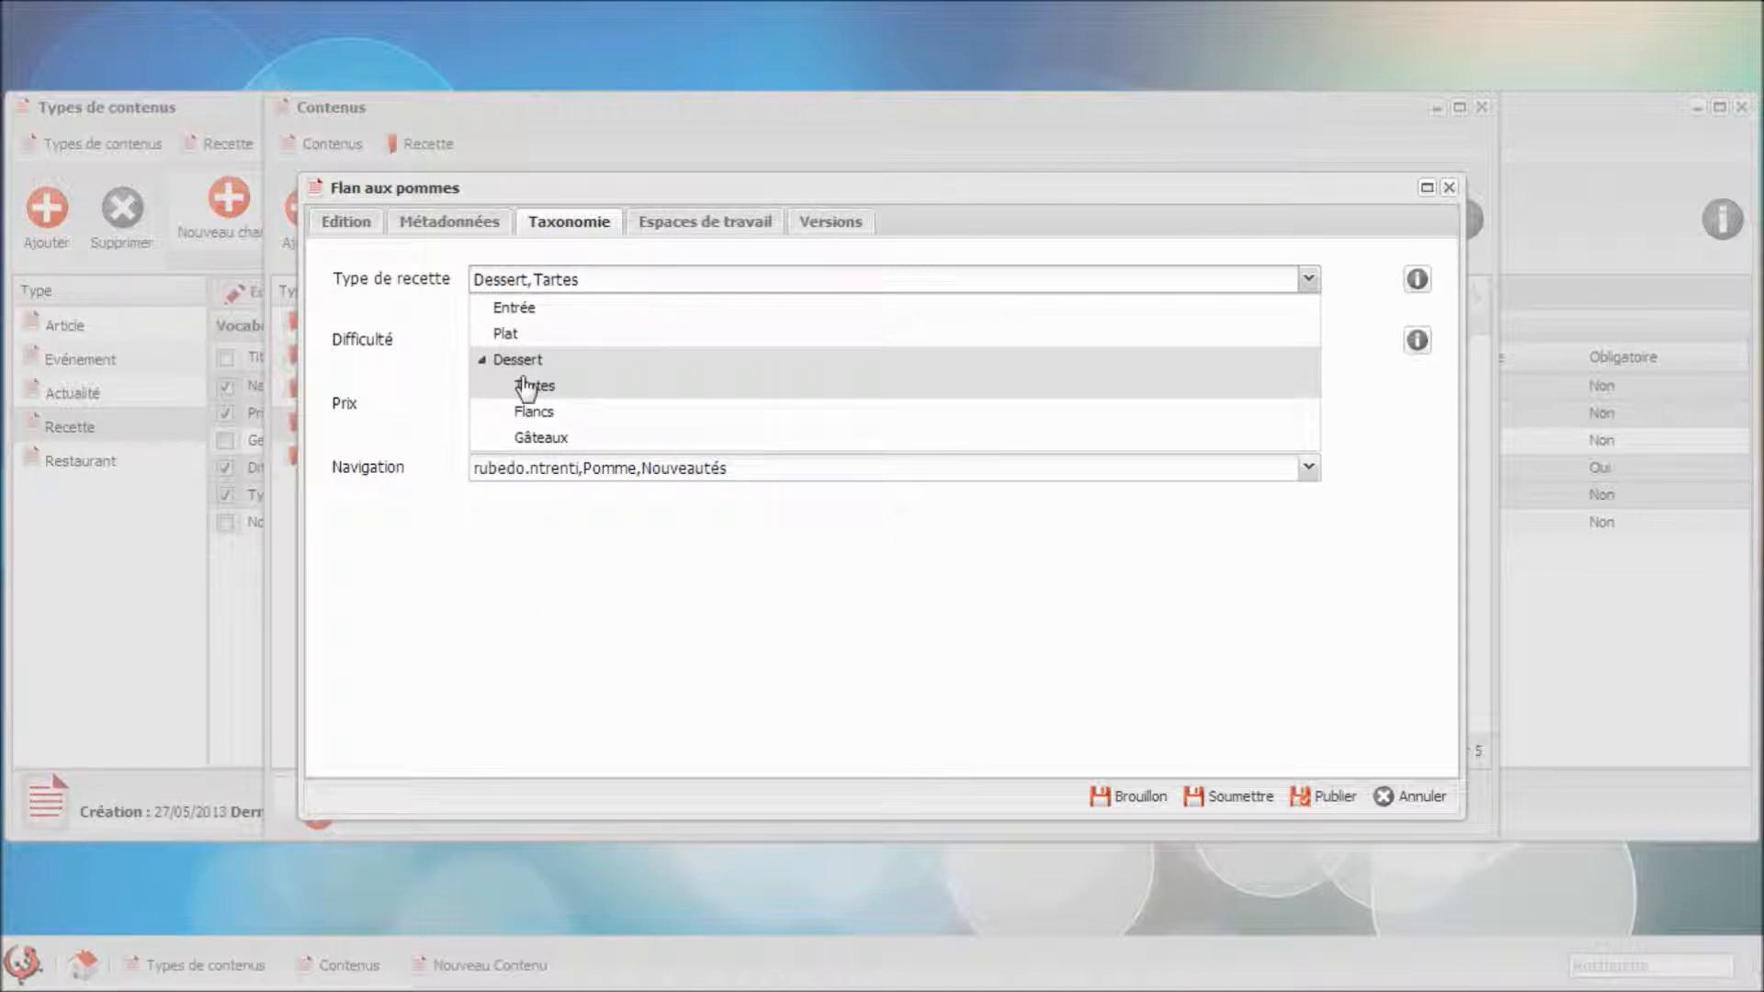
Replace the Difficulté term of Flan aux pommes with Facile and publish the content.
left_click(709, 649)
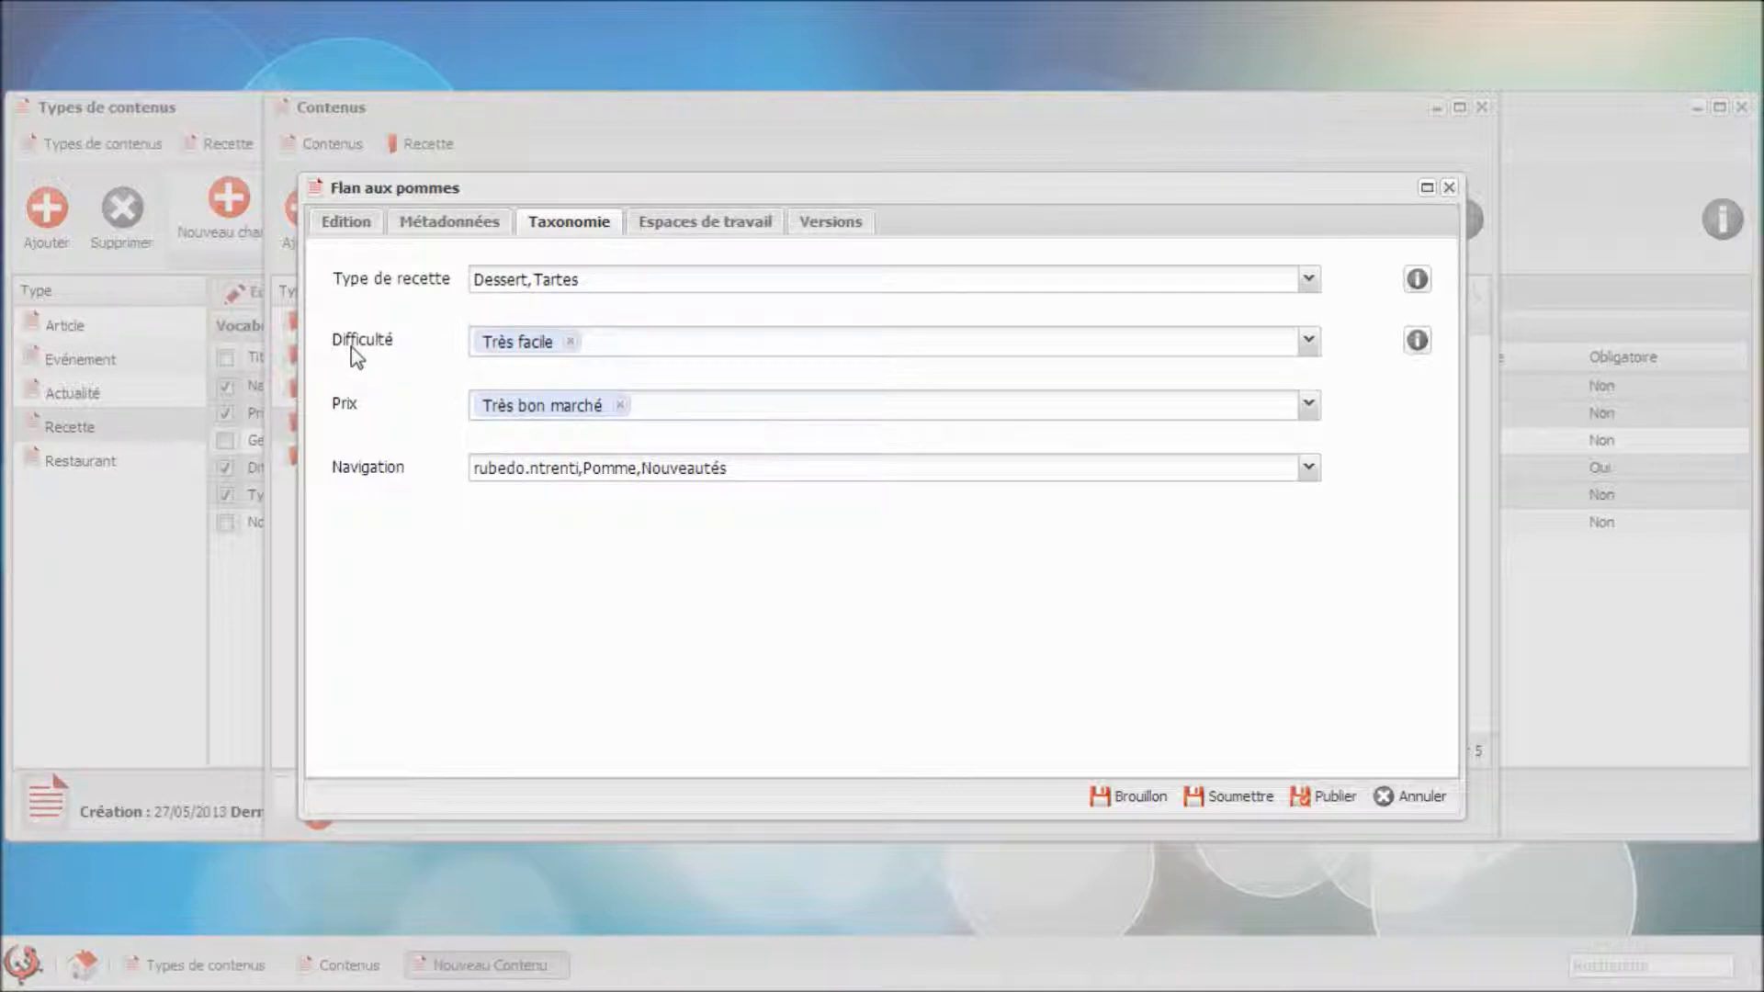
left_click(640, 342)
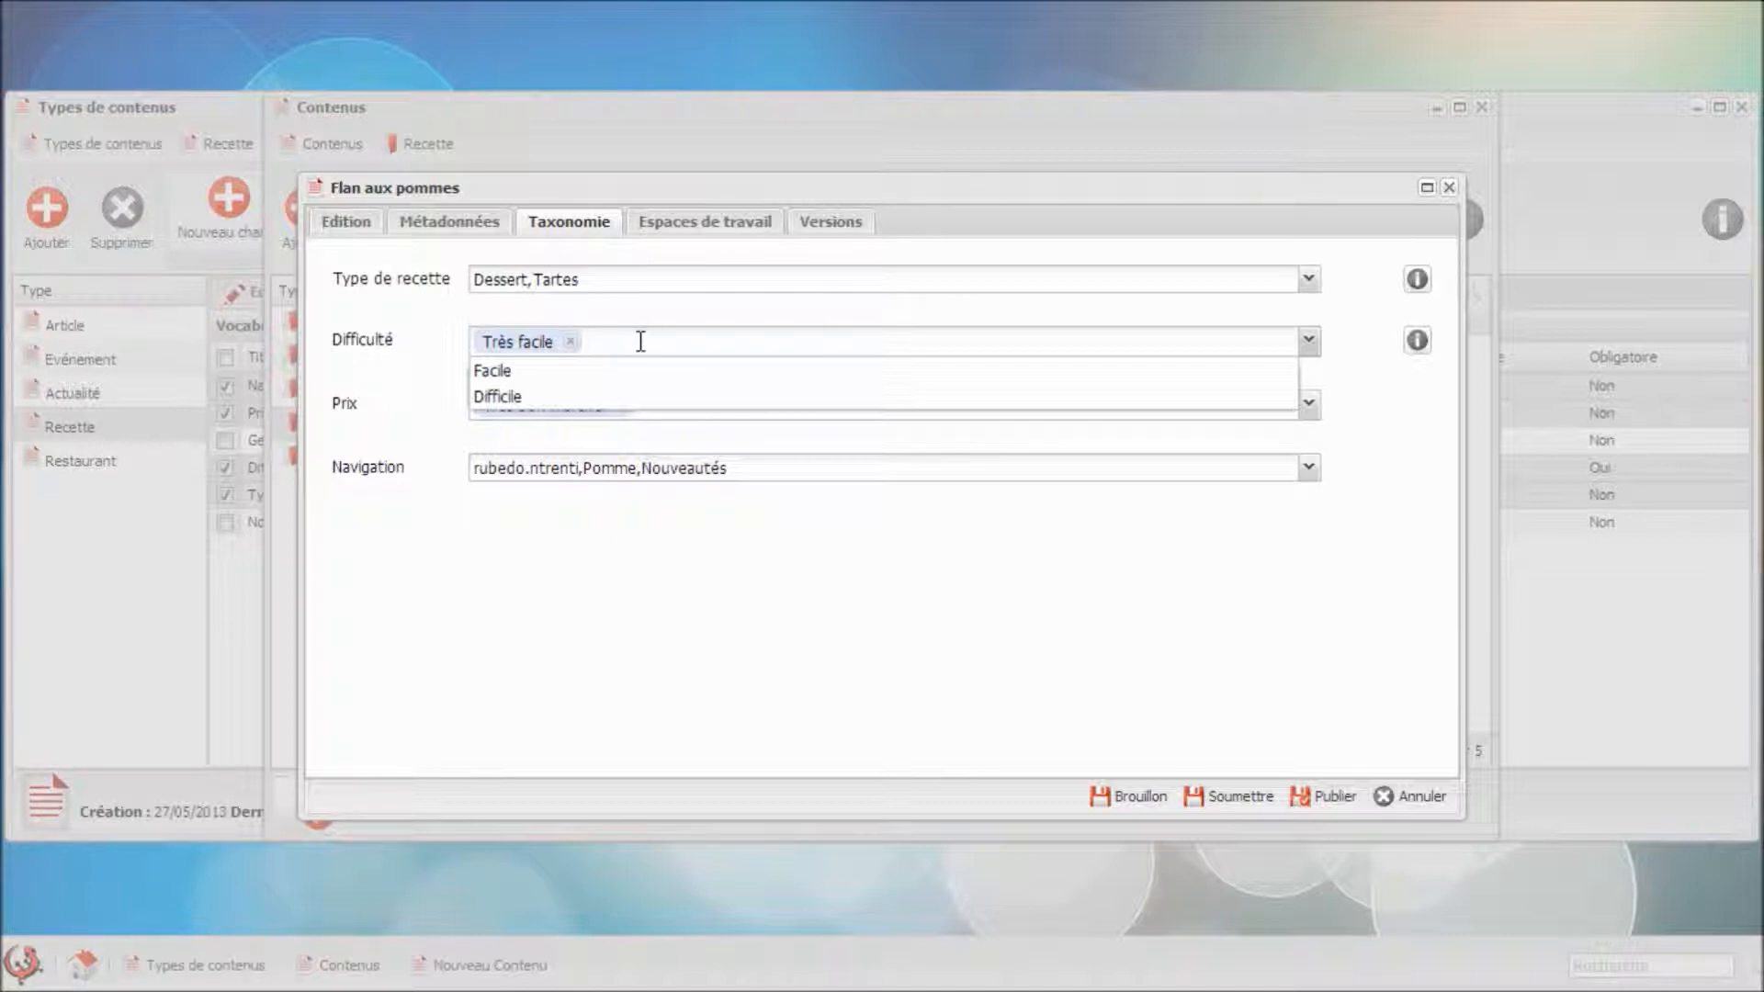
left_click(560, 373)
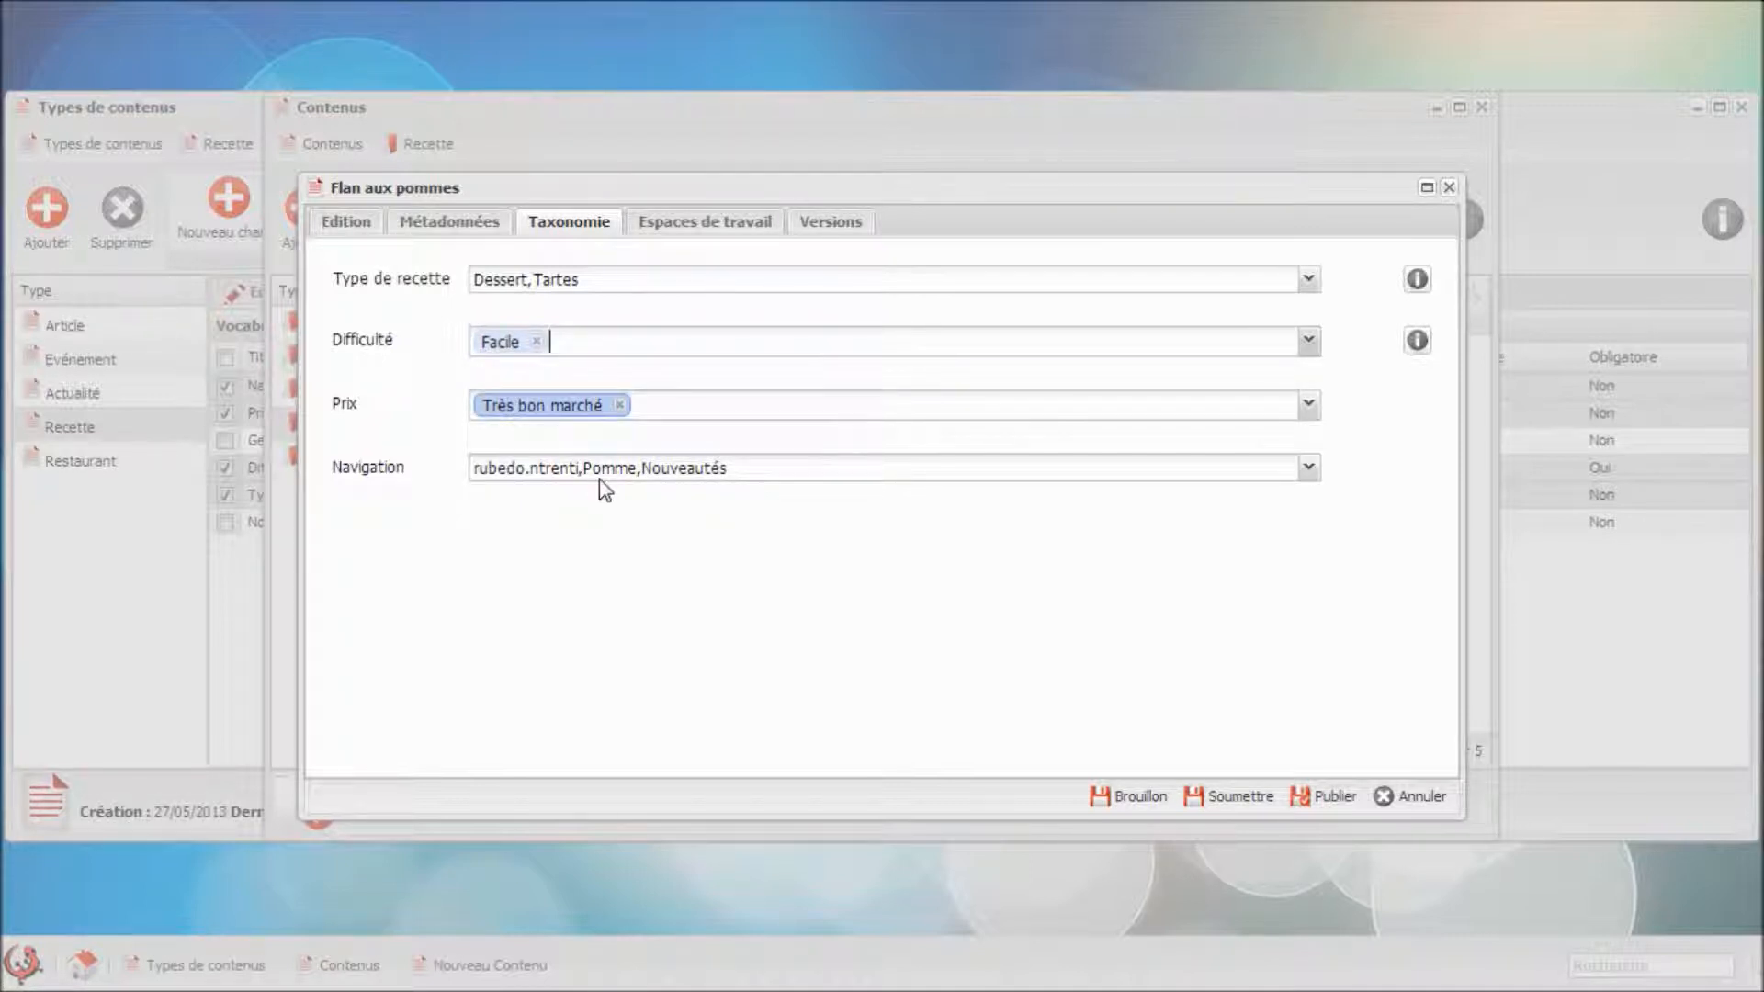
left_click(1334, 797)
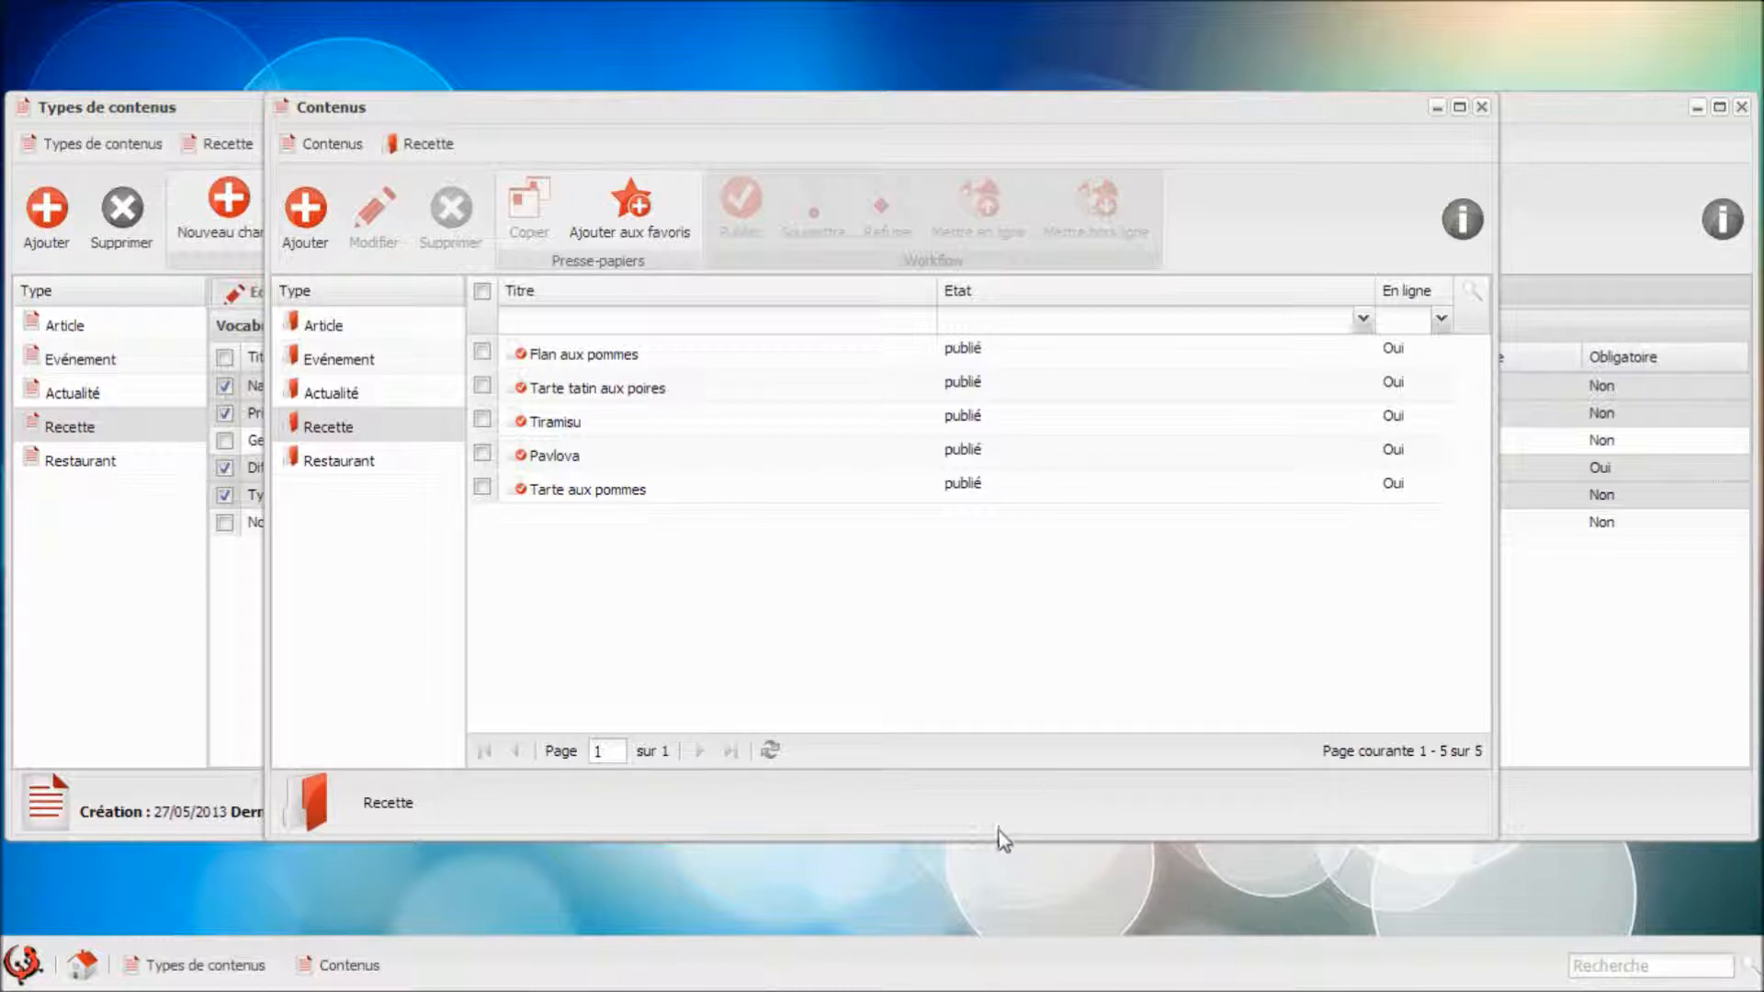
Open the pages of the rubedo.ntrenti site and move Pomme below Poire under Ingrédients.
left_click(23, 963)
left_click(83, 597)
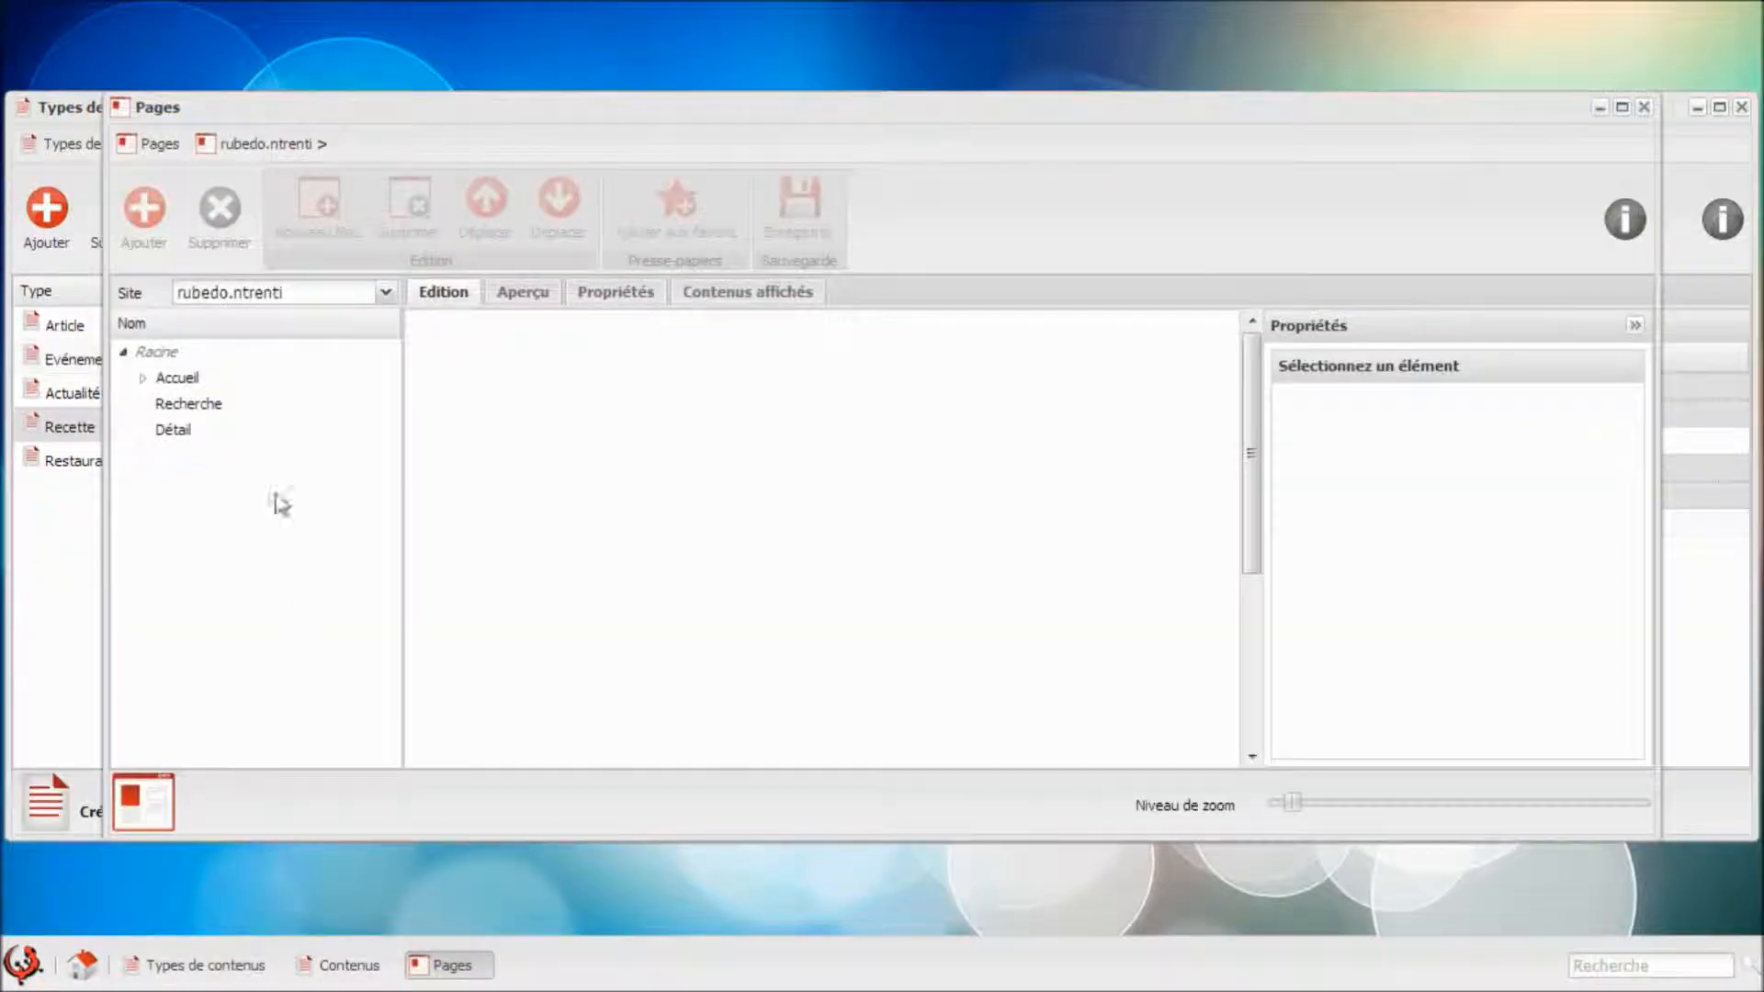
left_click(143, 378)
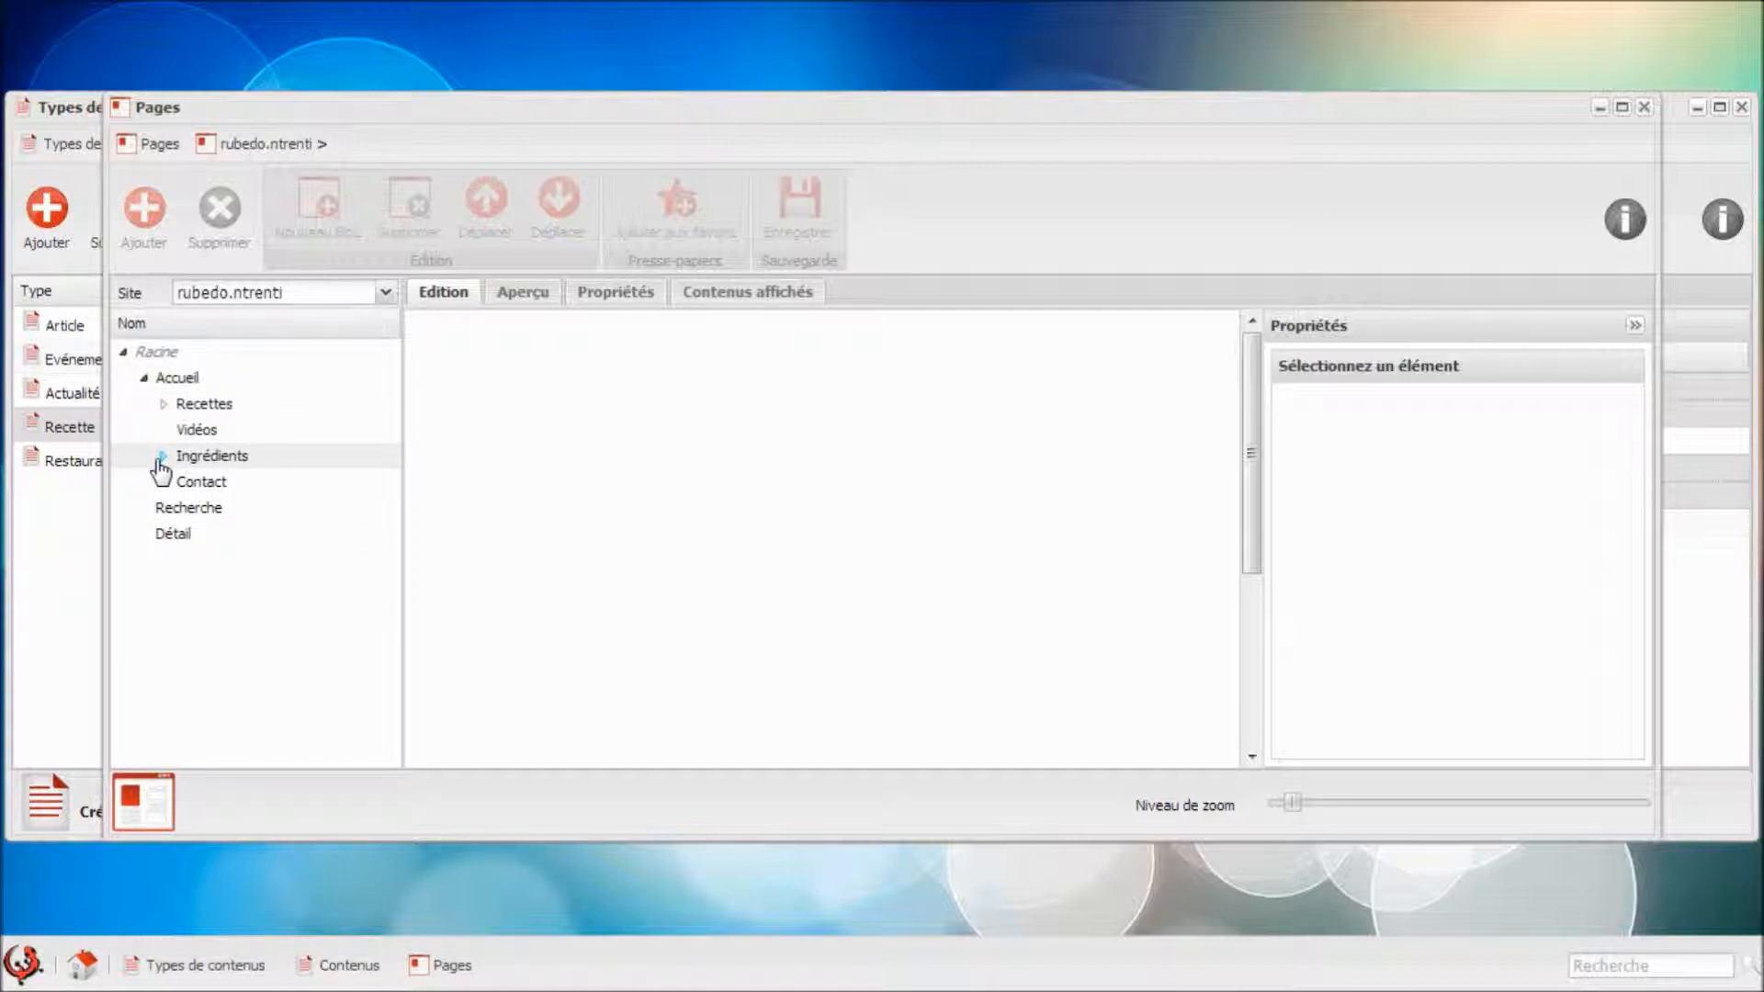
left_click(164, 458)
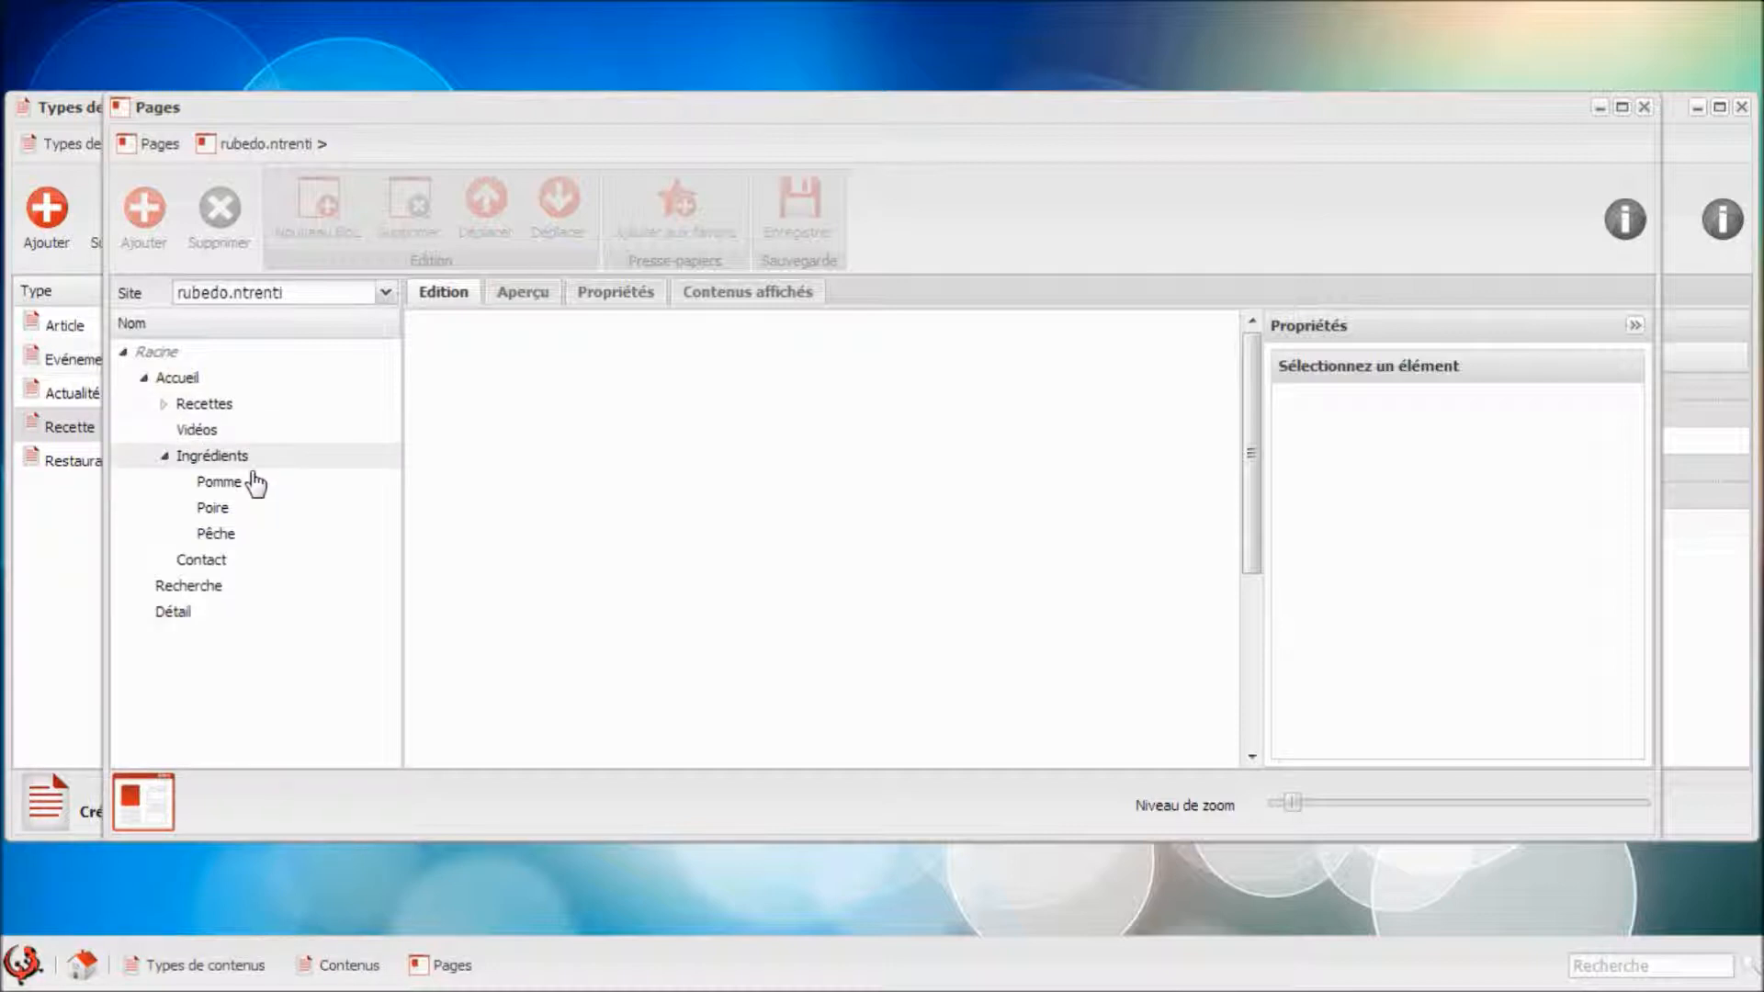
left_click_drag(255, 496, 240, 523)
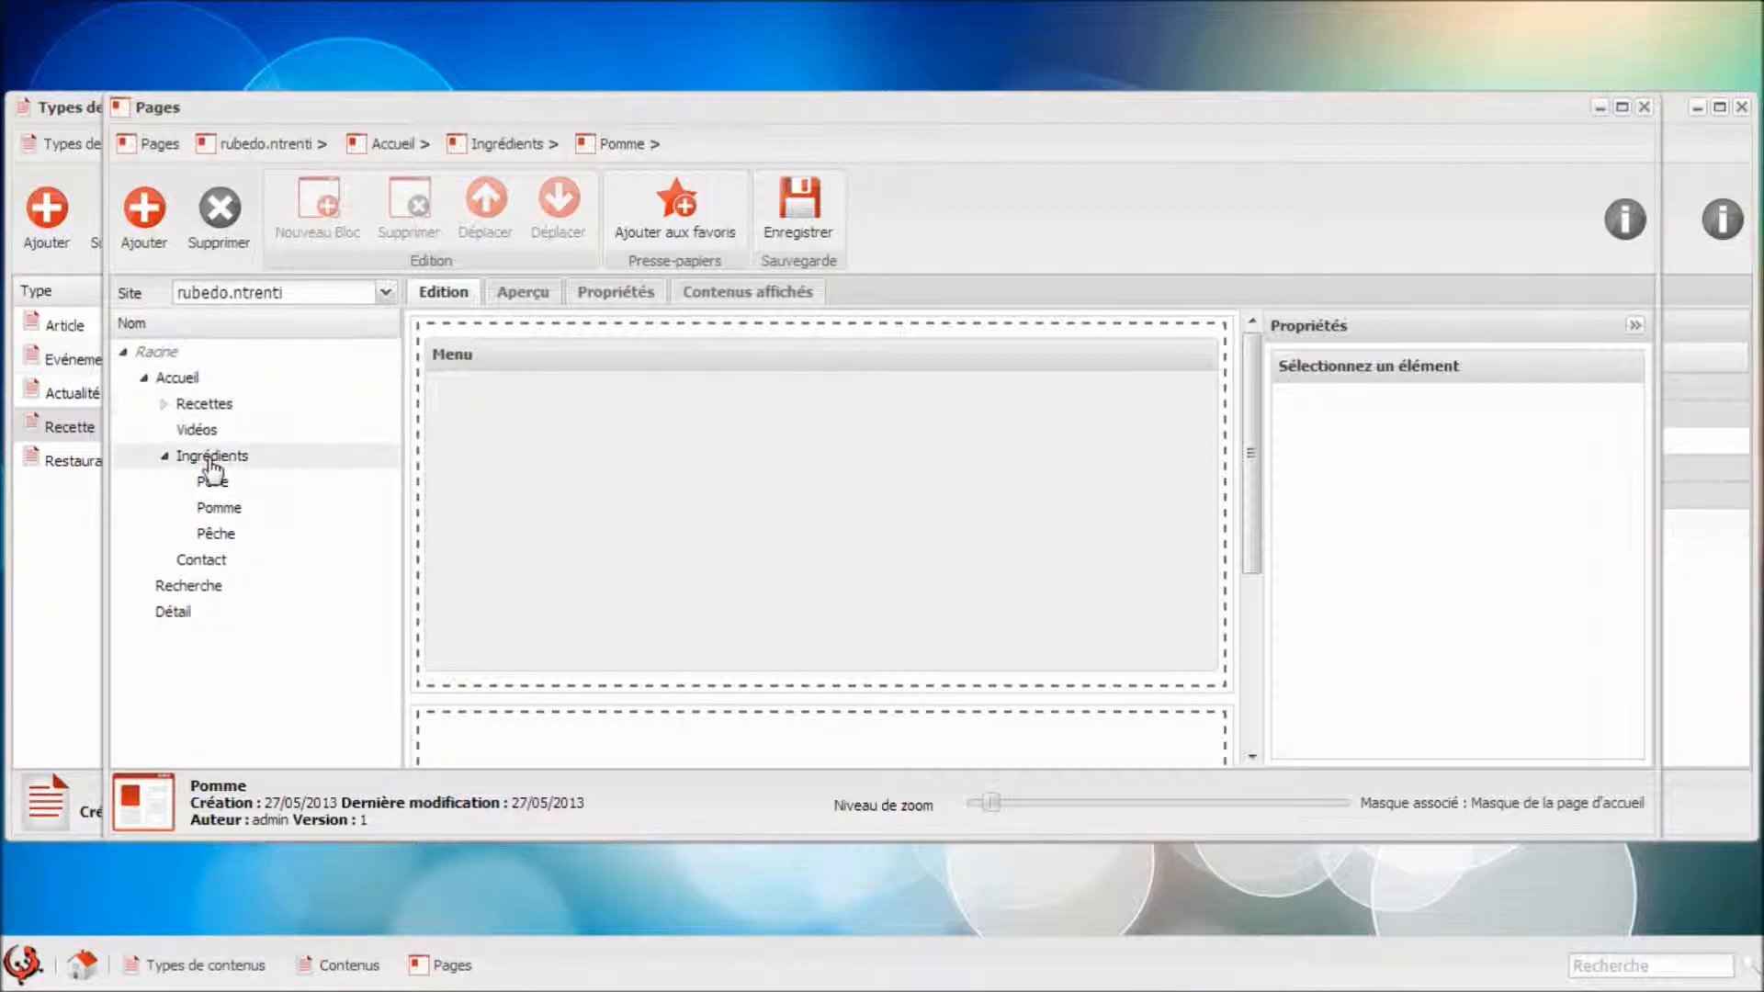
Create a child page titled "Kiwi" under Ingrédients with the mask Masque de la page d'accueil, and select it.
mouse_move(212, 462)
left_mouse_down()
mouse_move(249, 496)
mouse_move(244, 467)
left_mouse_up()
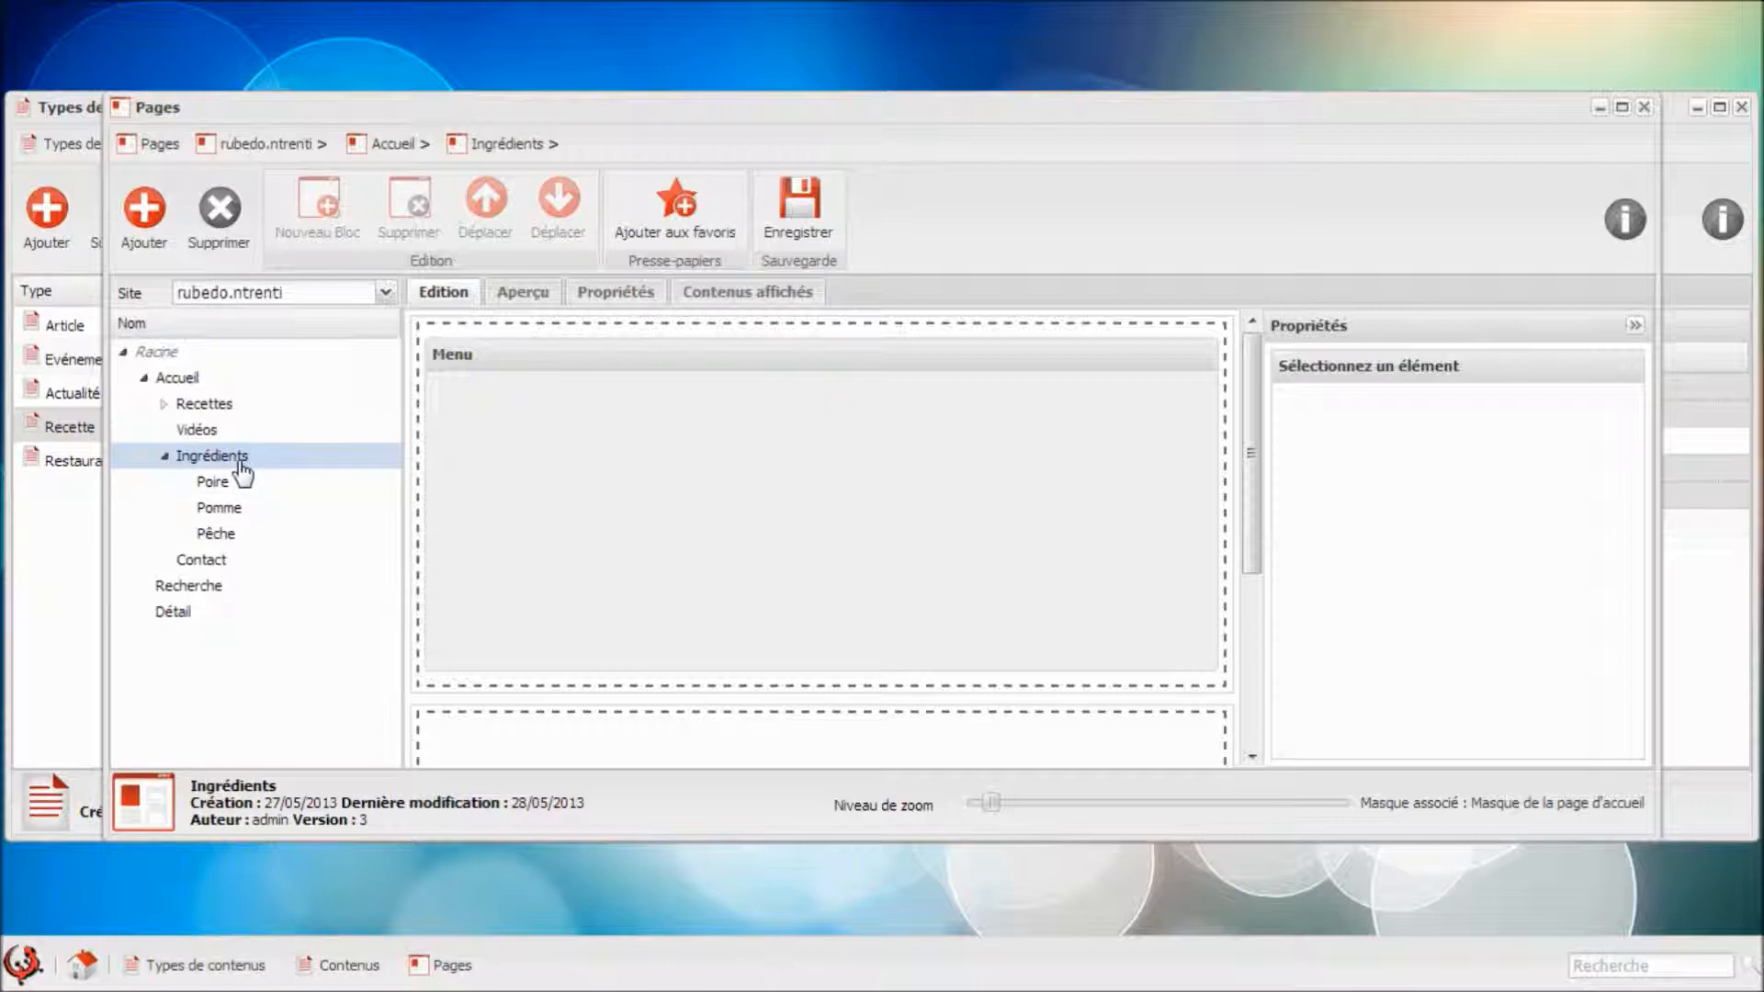
left_click(145, 239)
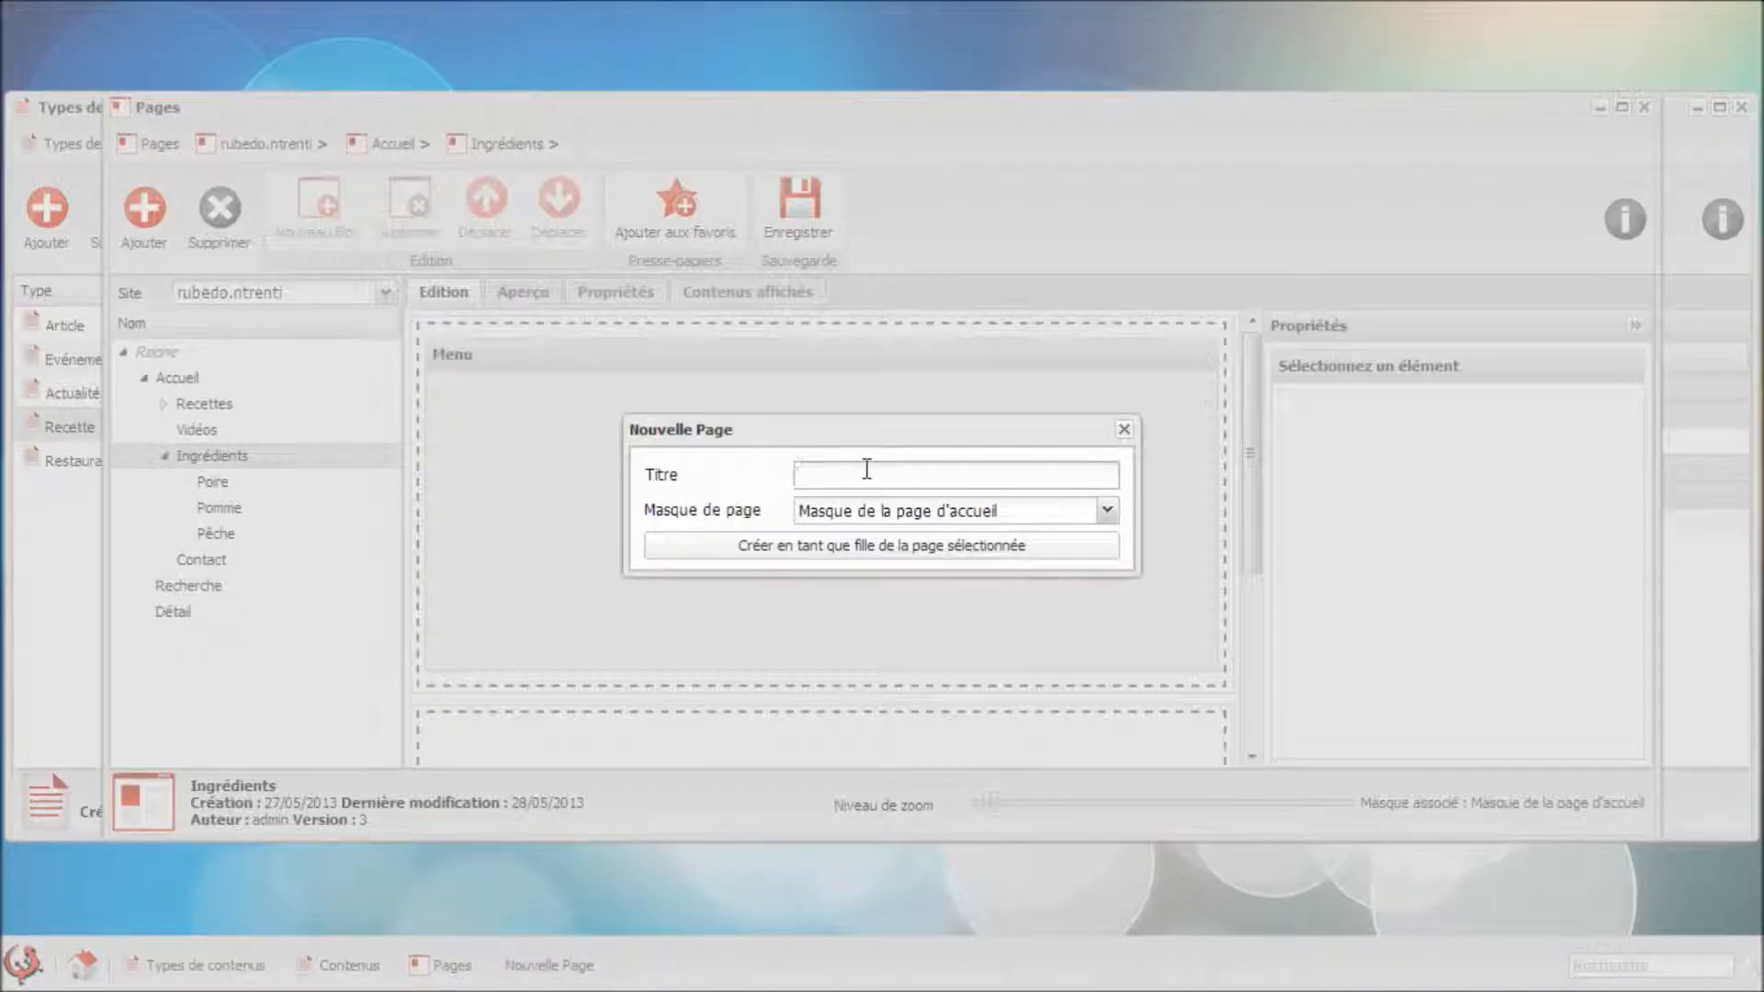
type("Kiwi")
left_click(864, 546)
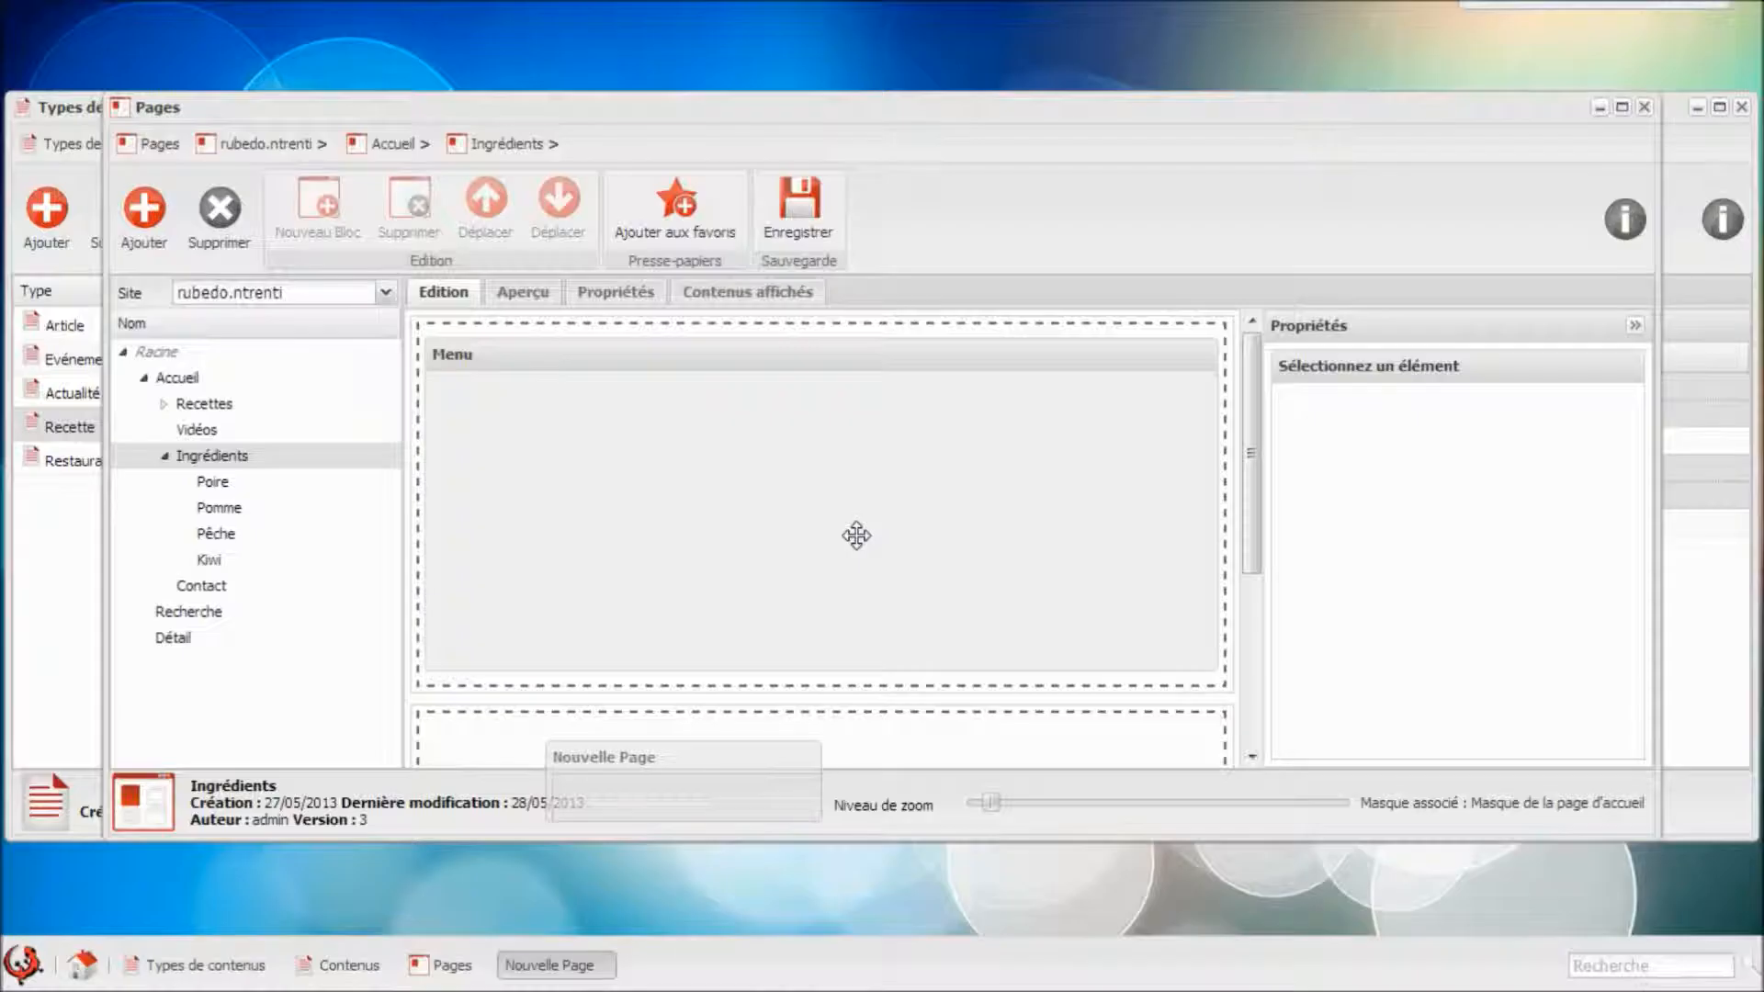
left_click(221, 560)
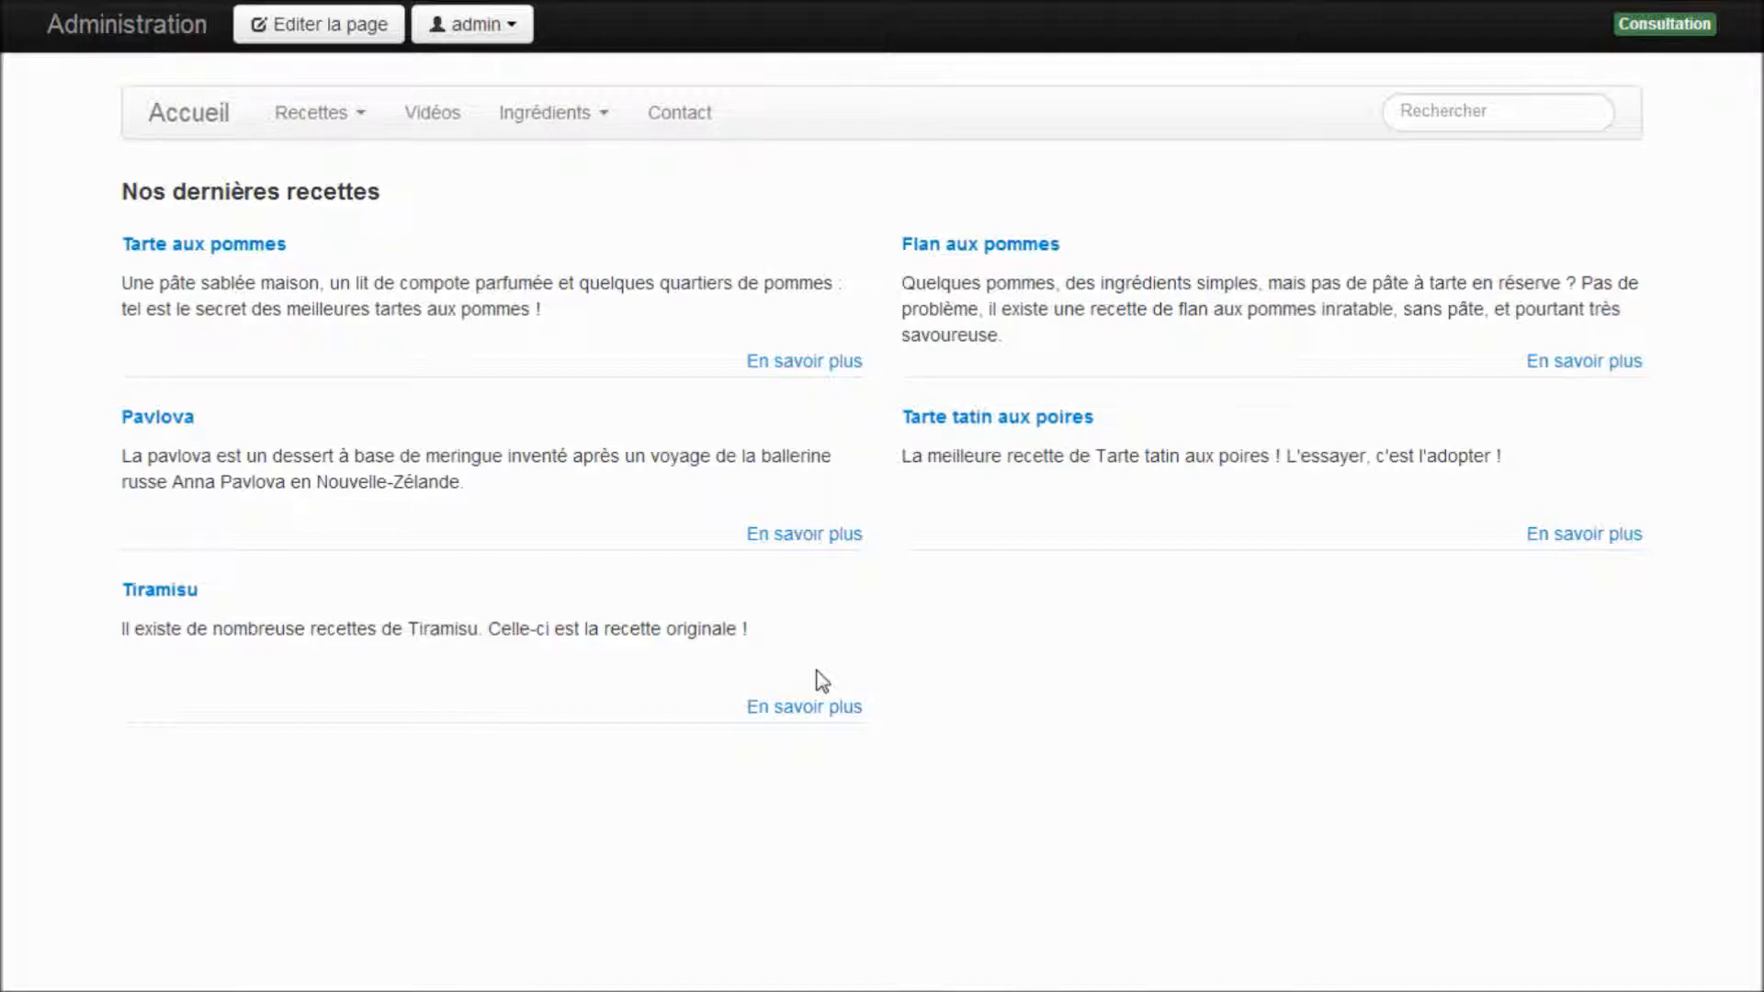
Run an empty search on the public site and filter the recipes by Bon marché and Gâteaux.
left_click(1444, 114)
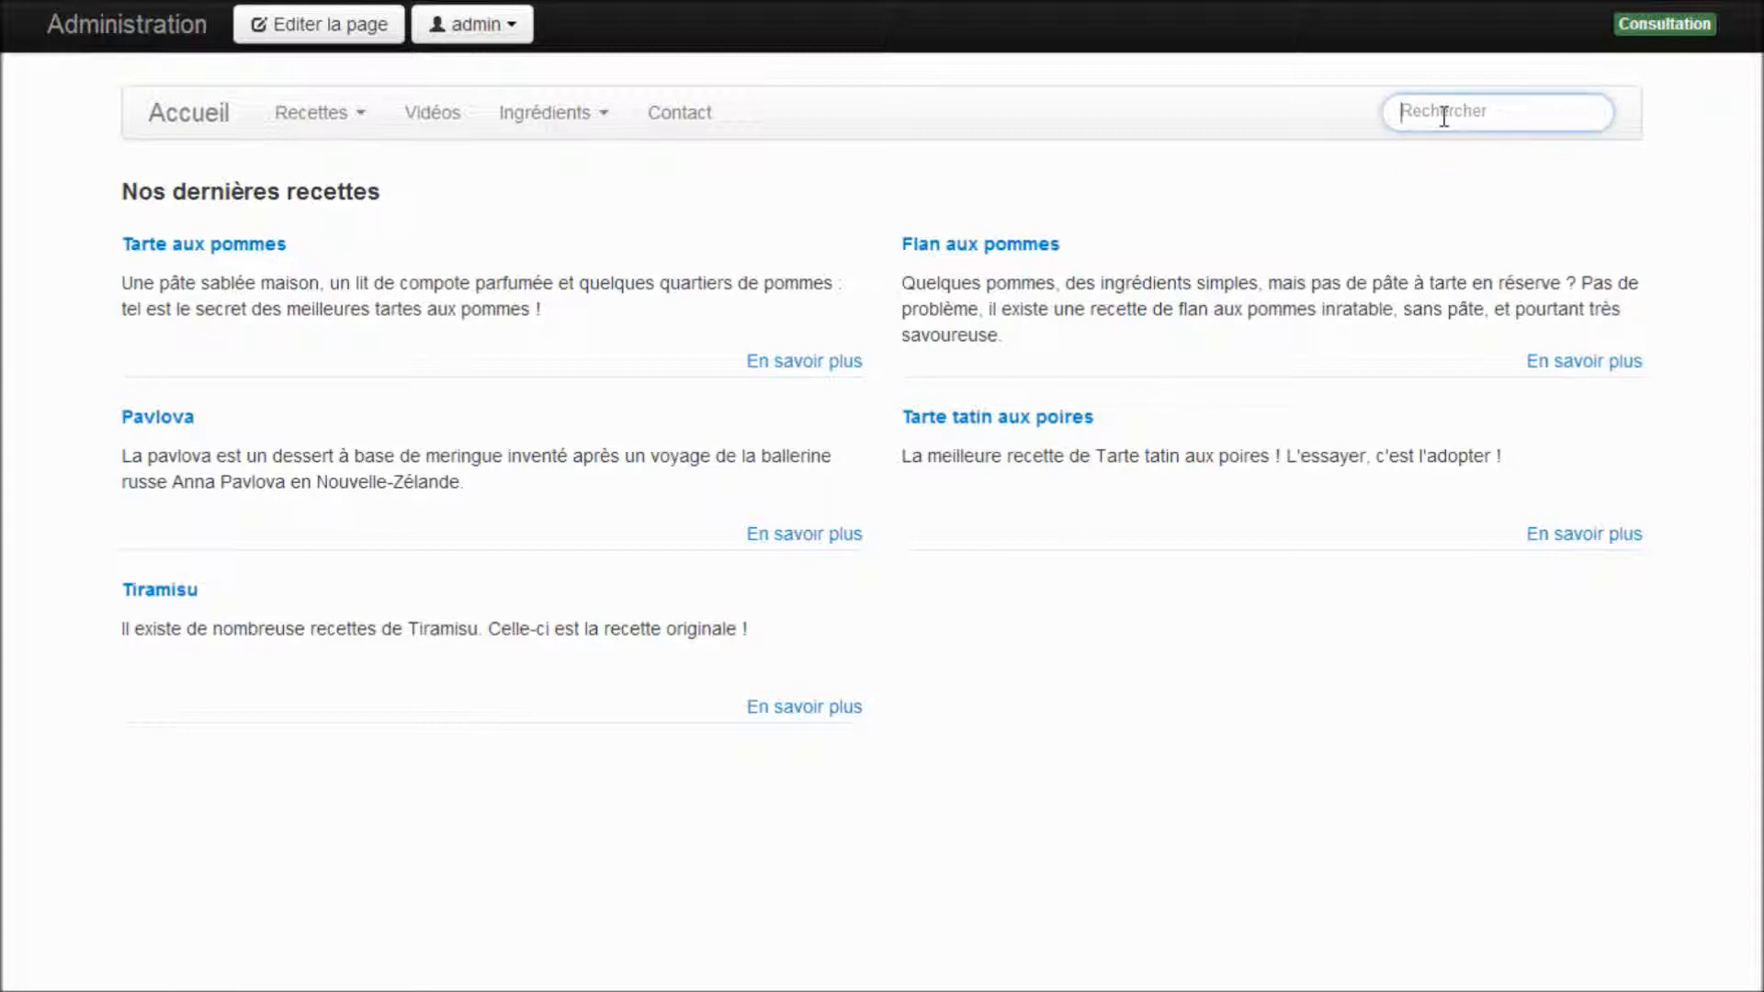
key("Return")
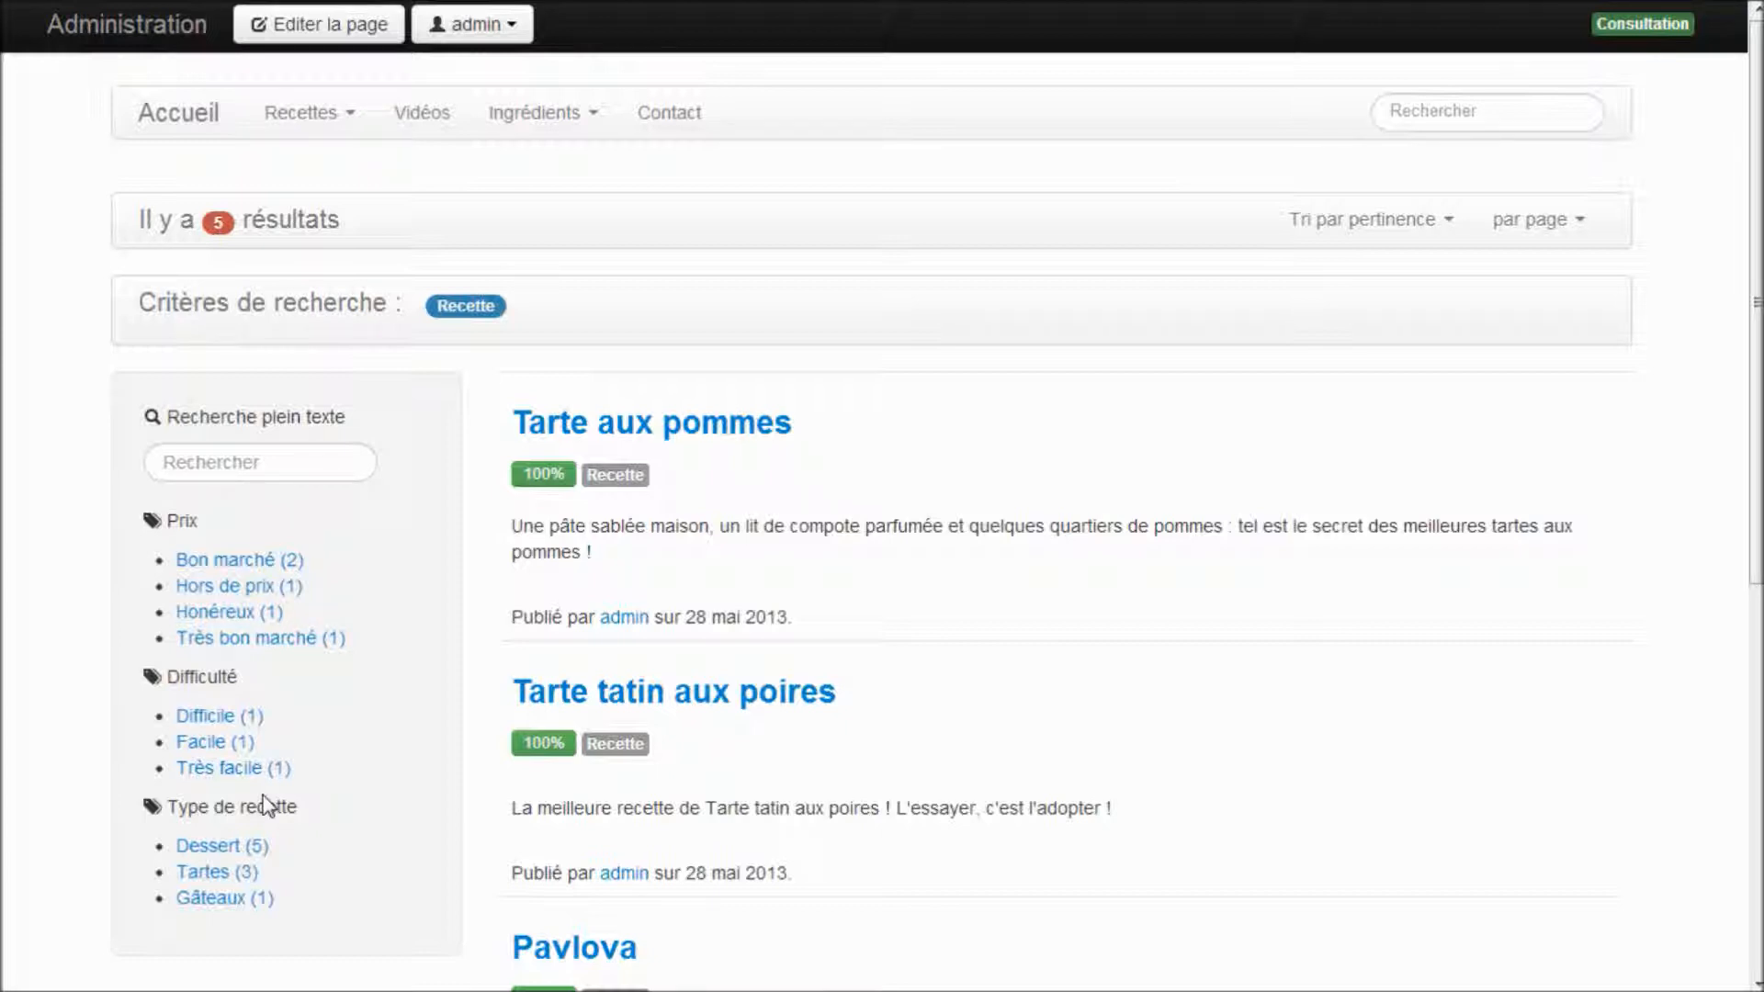
left_click(291, 568)
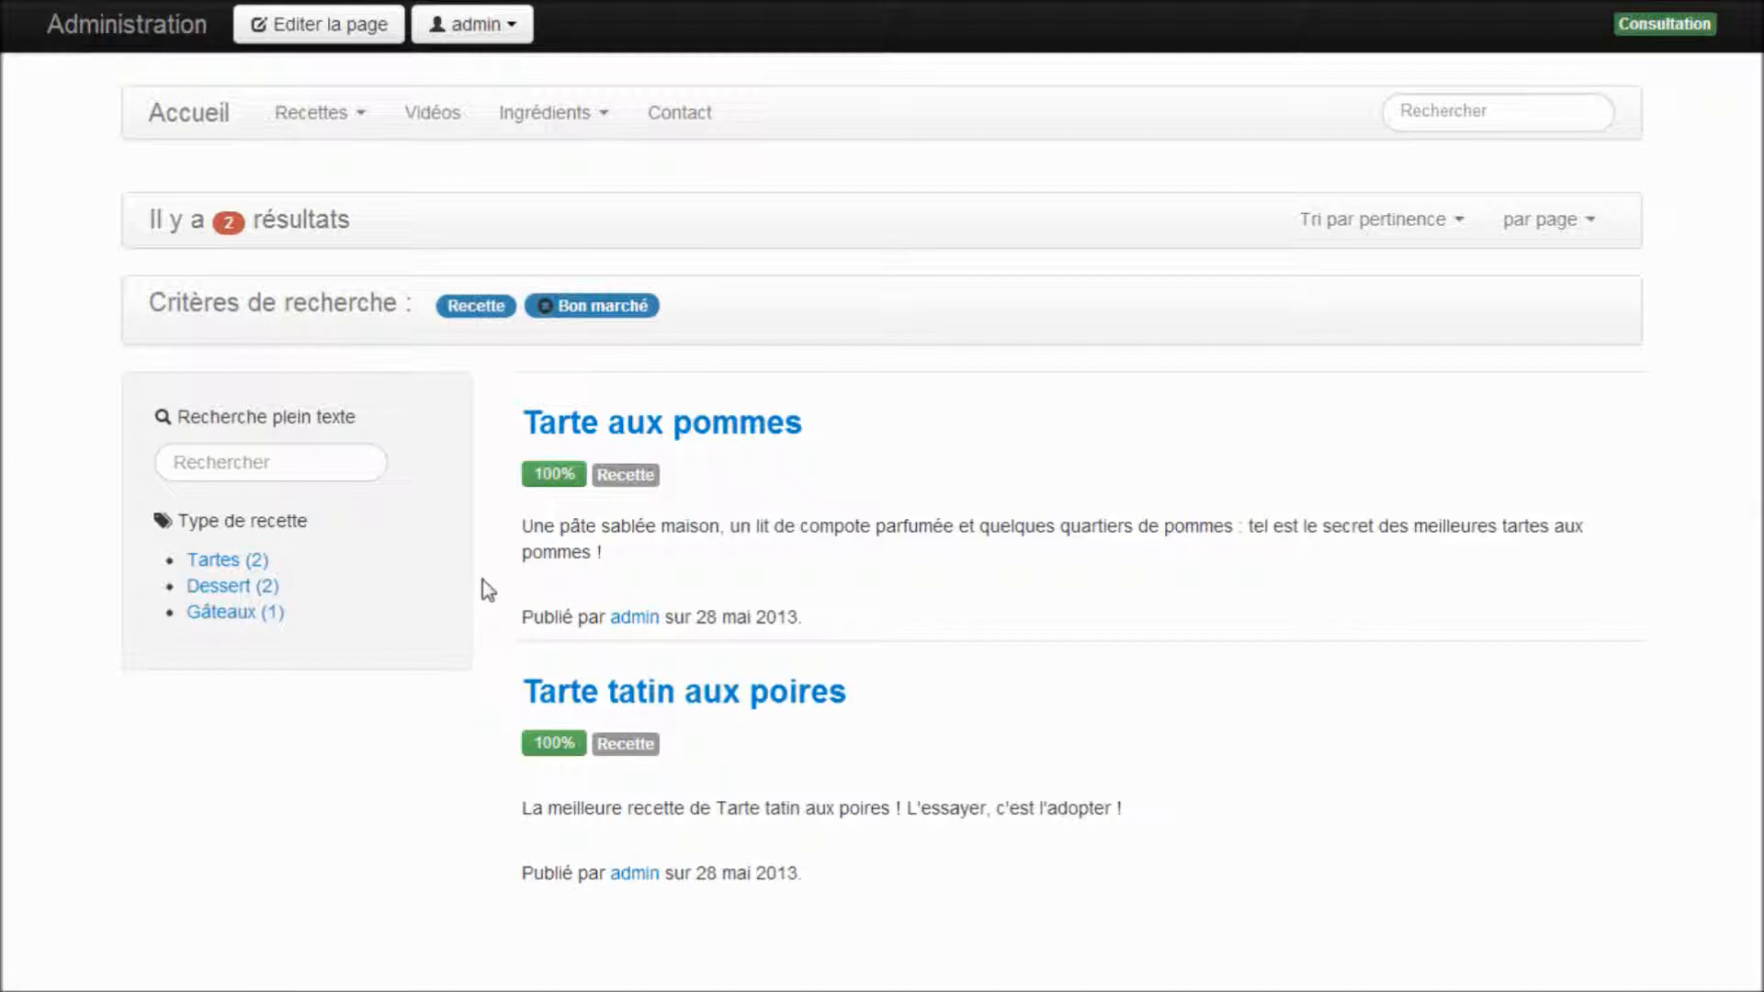
left_click(259, 620)
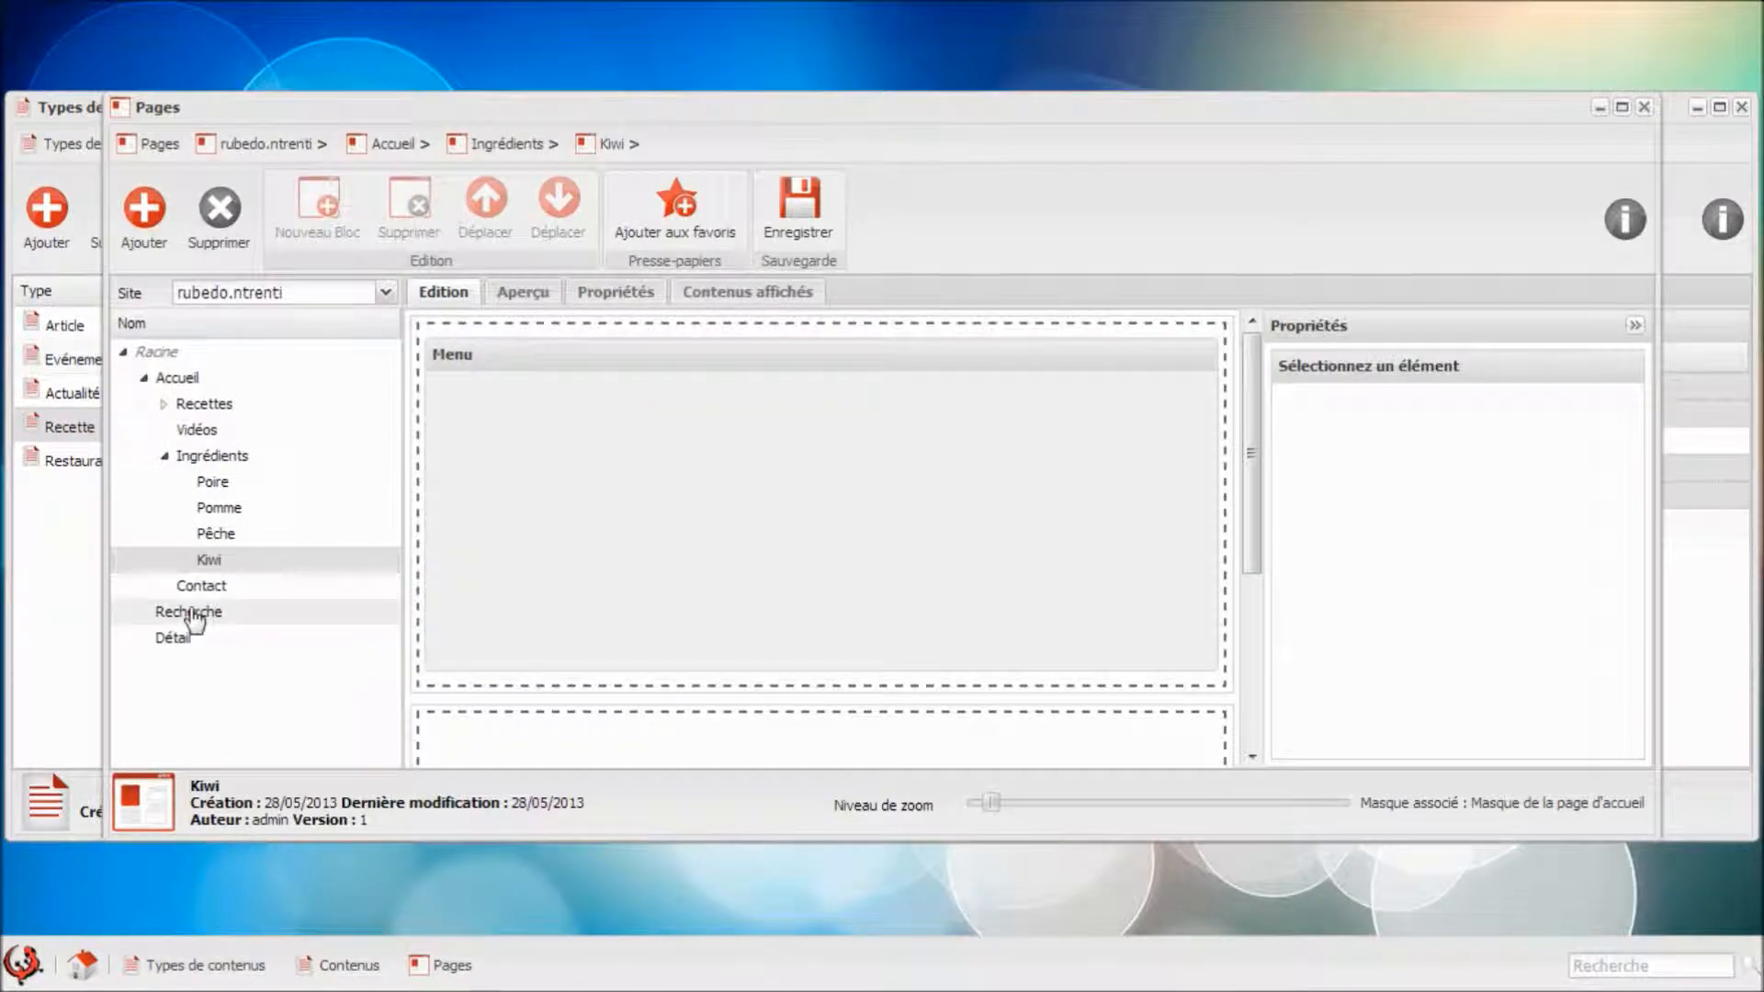
Open the predefined facets of the Page de recherche block on the Recherche page for editing.
left_click_drag(189, 611, 956, 601)
scroll(955, 602, "down", 3)
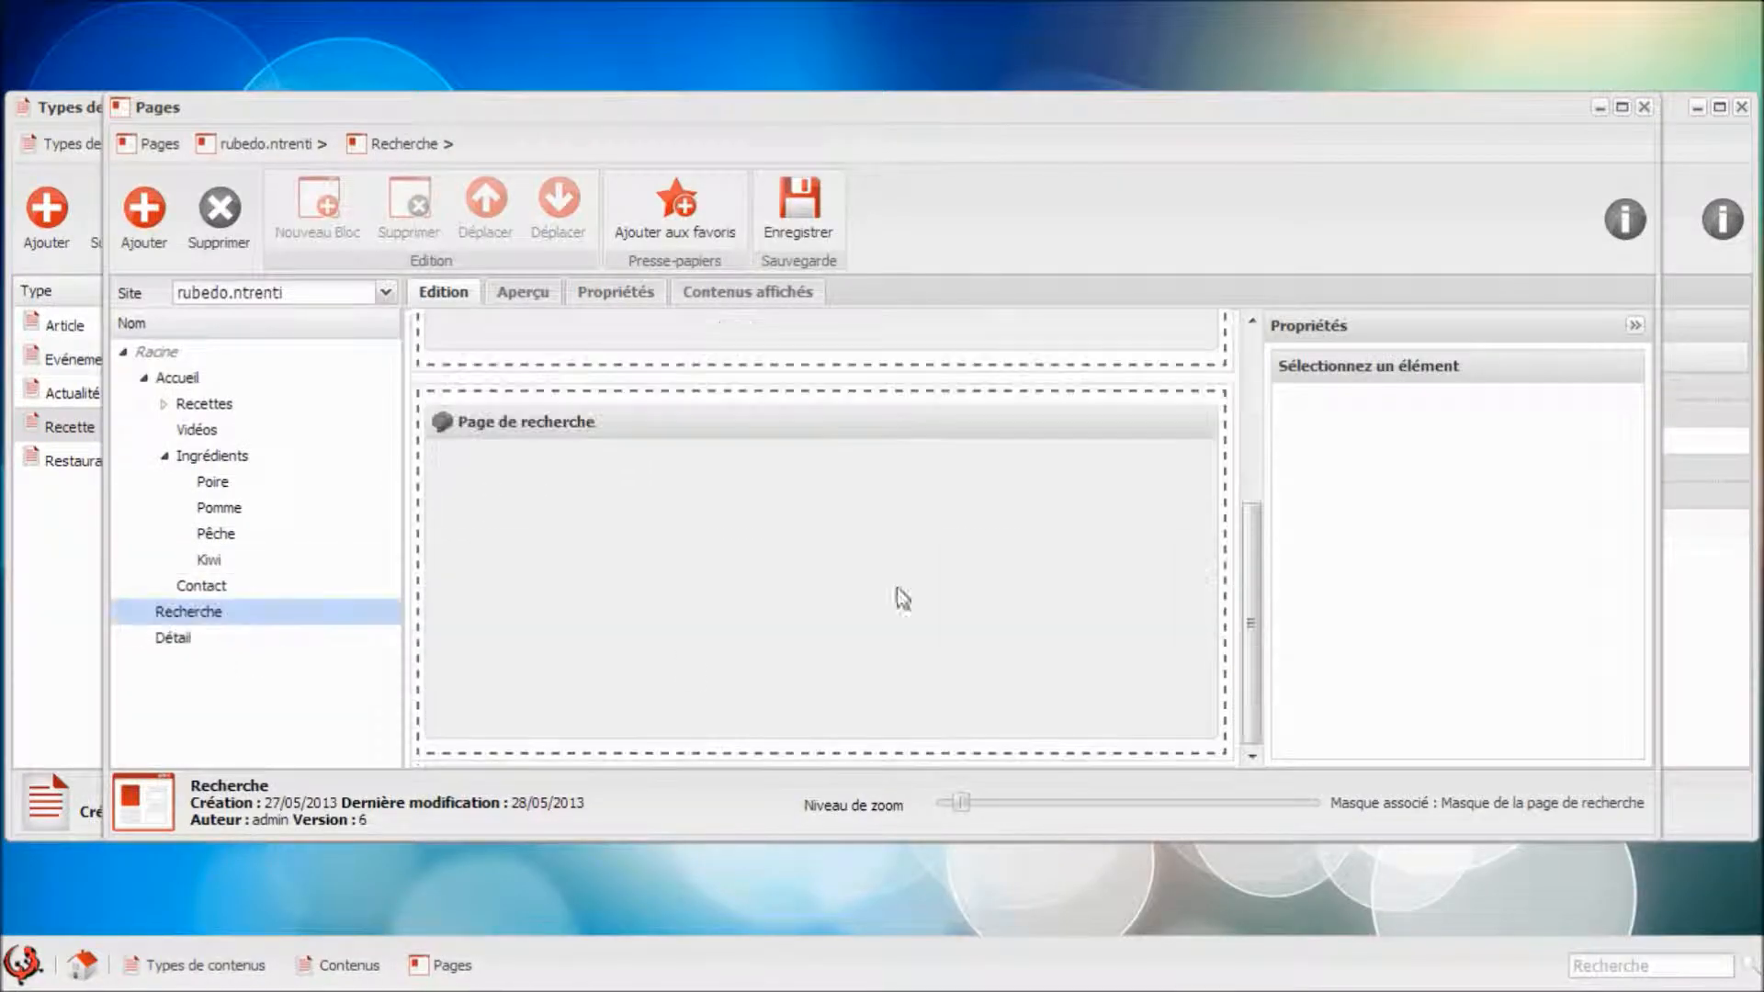
left_click(598, 608)
scroll(1461, 615, "down", 2)
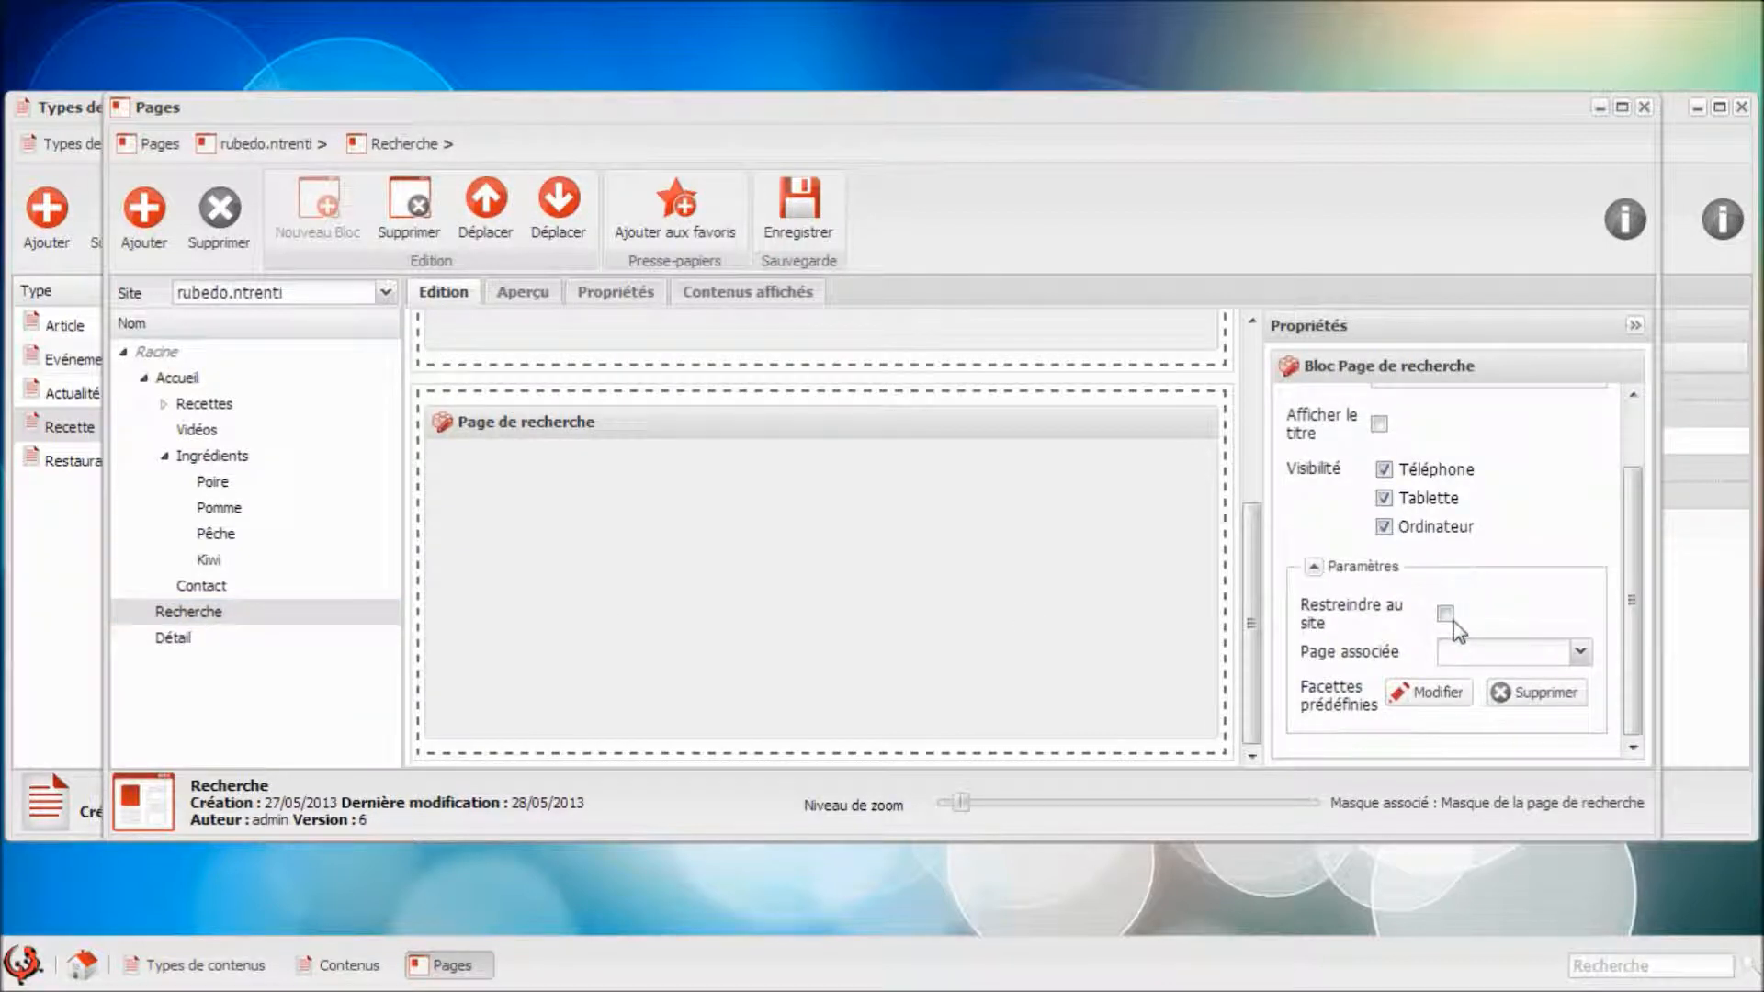
left_click(1429, 698)
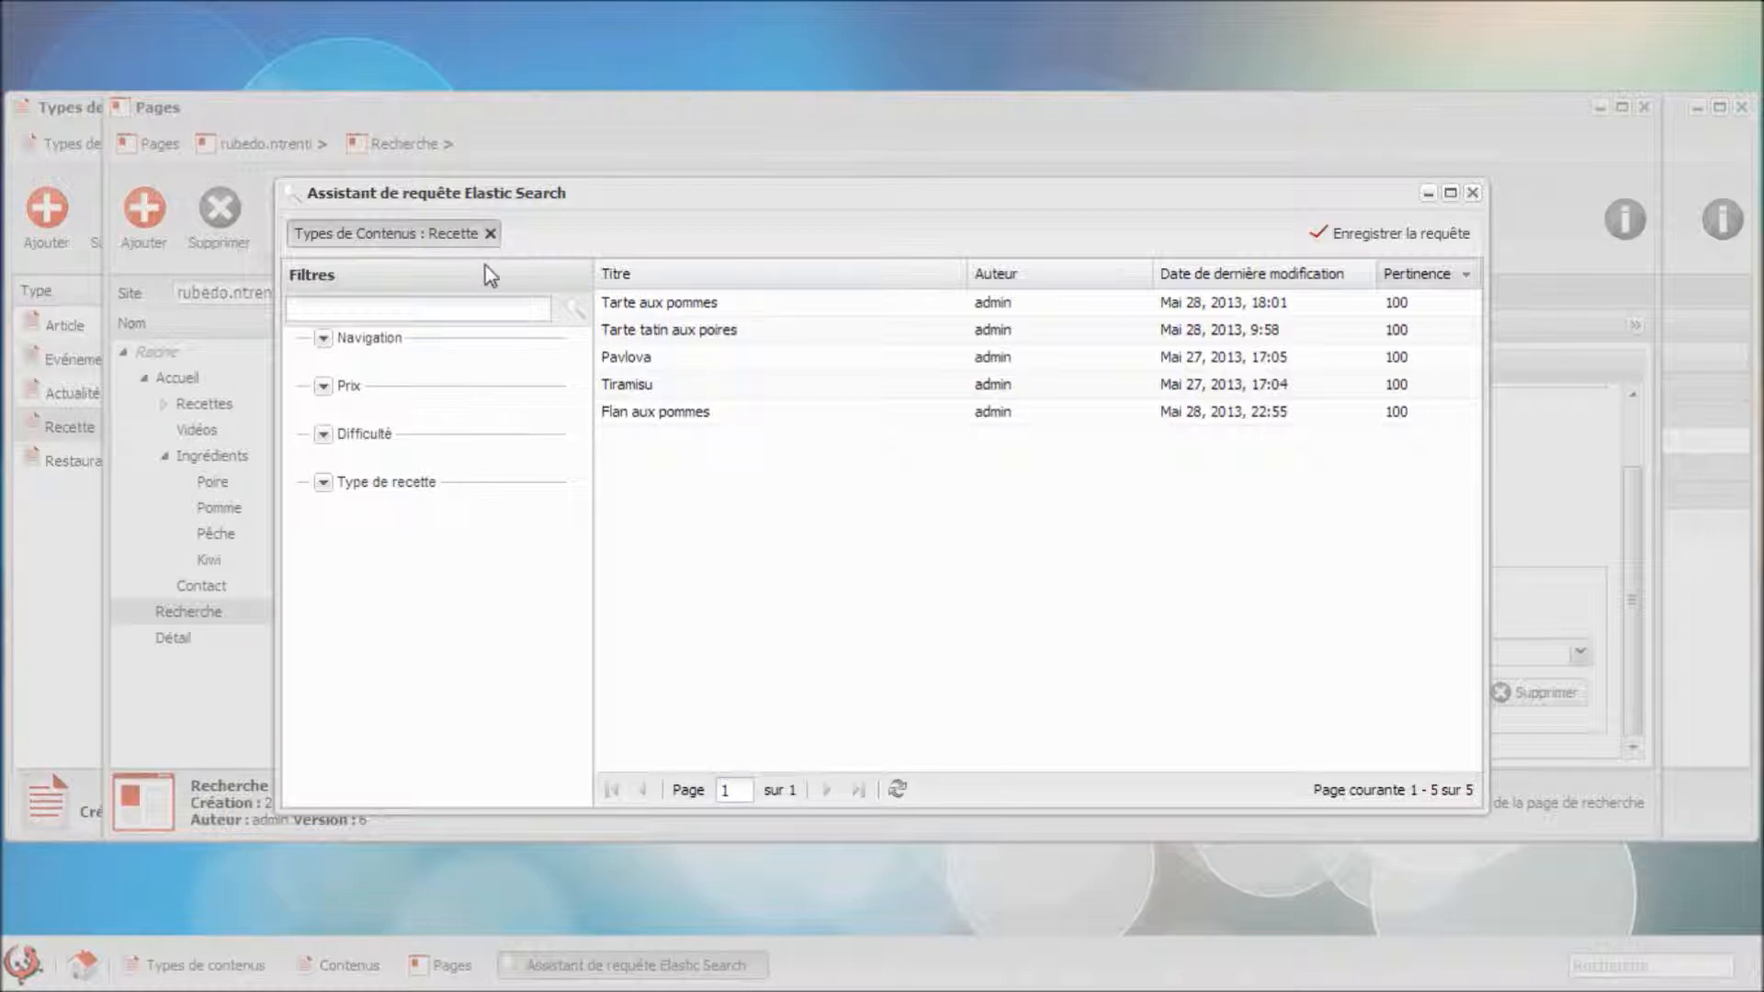
Add the Type de recette term Tartes to the predefined facets, then save the query and the page.
left_click(322, 484)
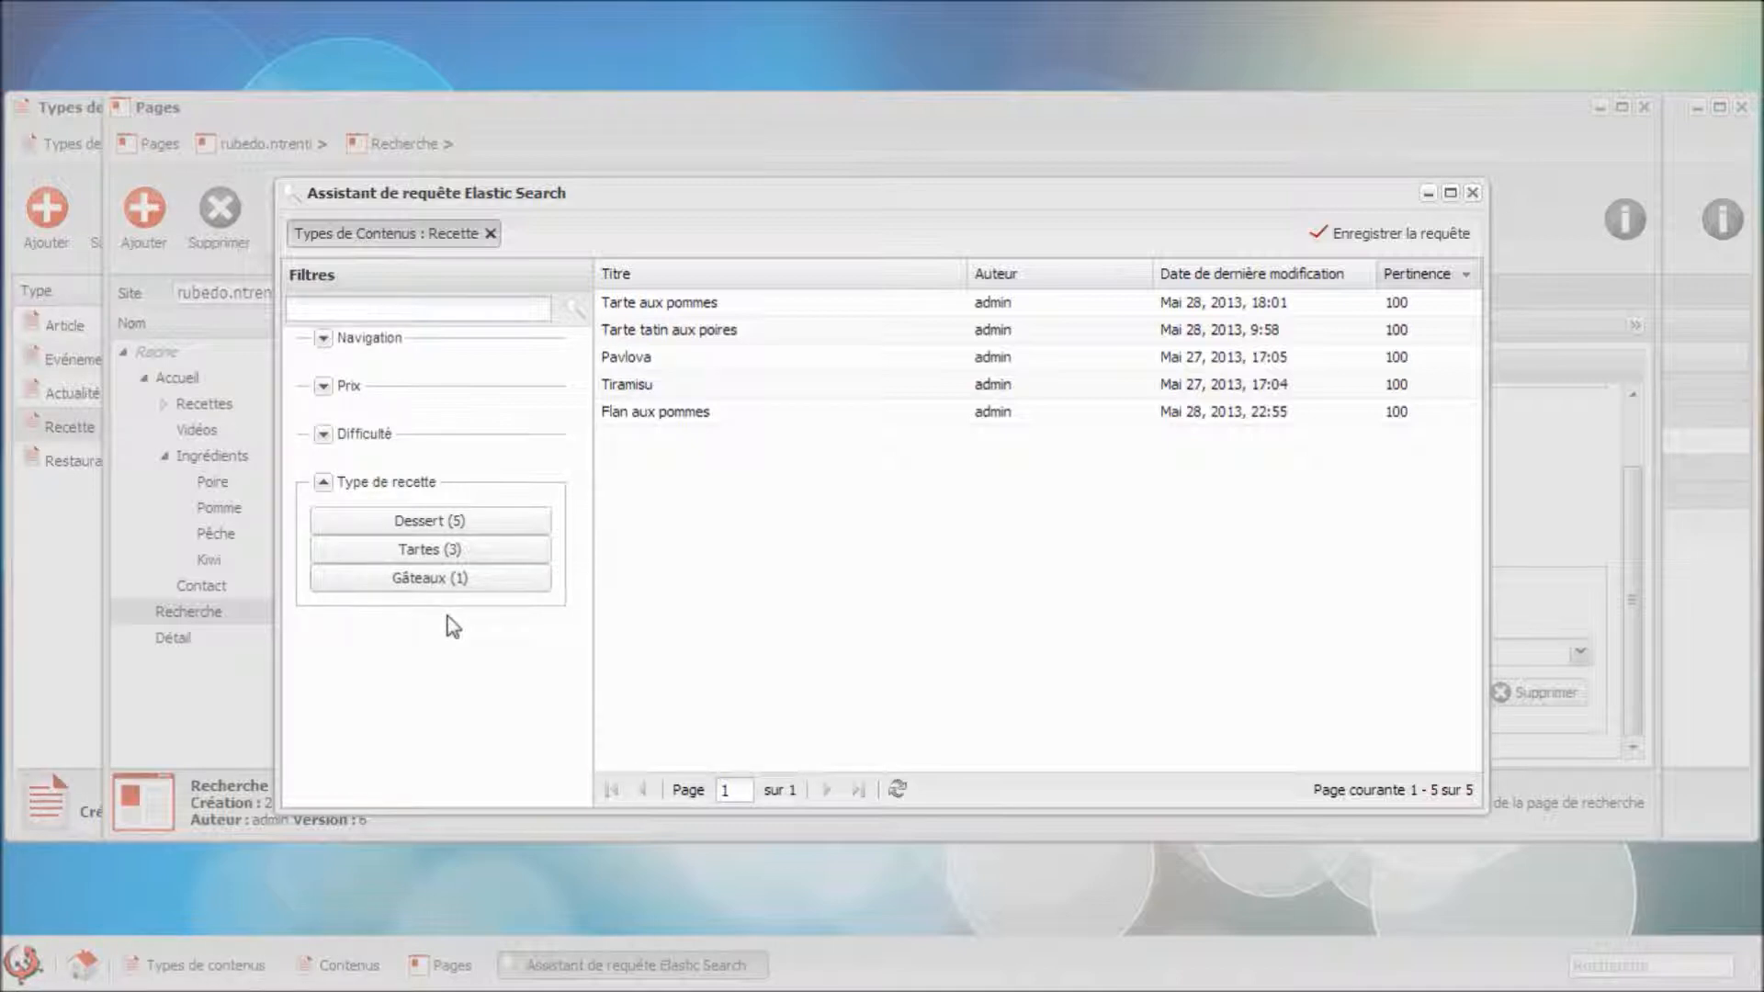
left_click(479, 552)
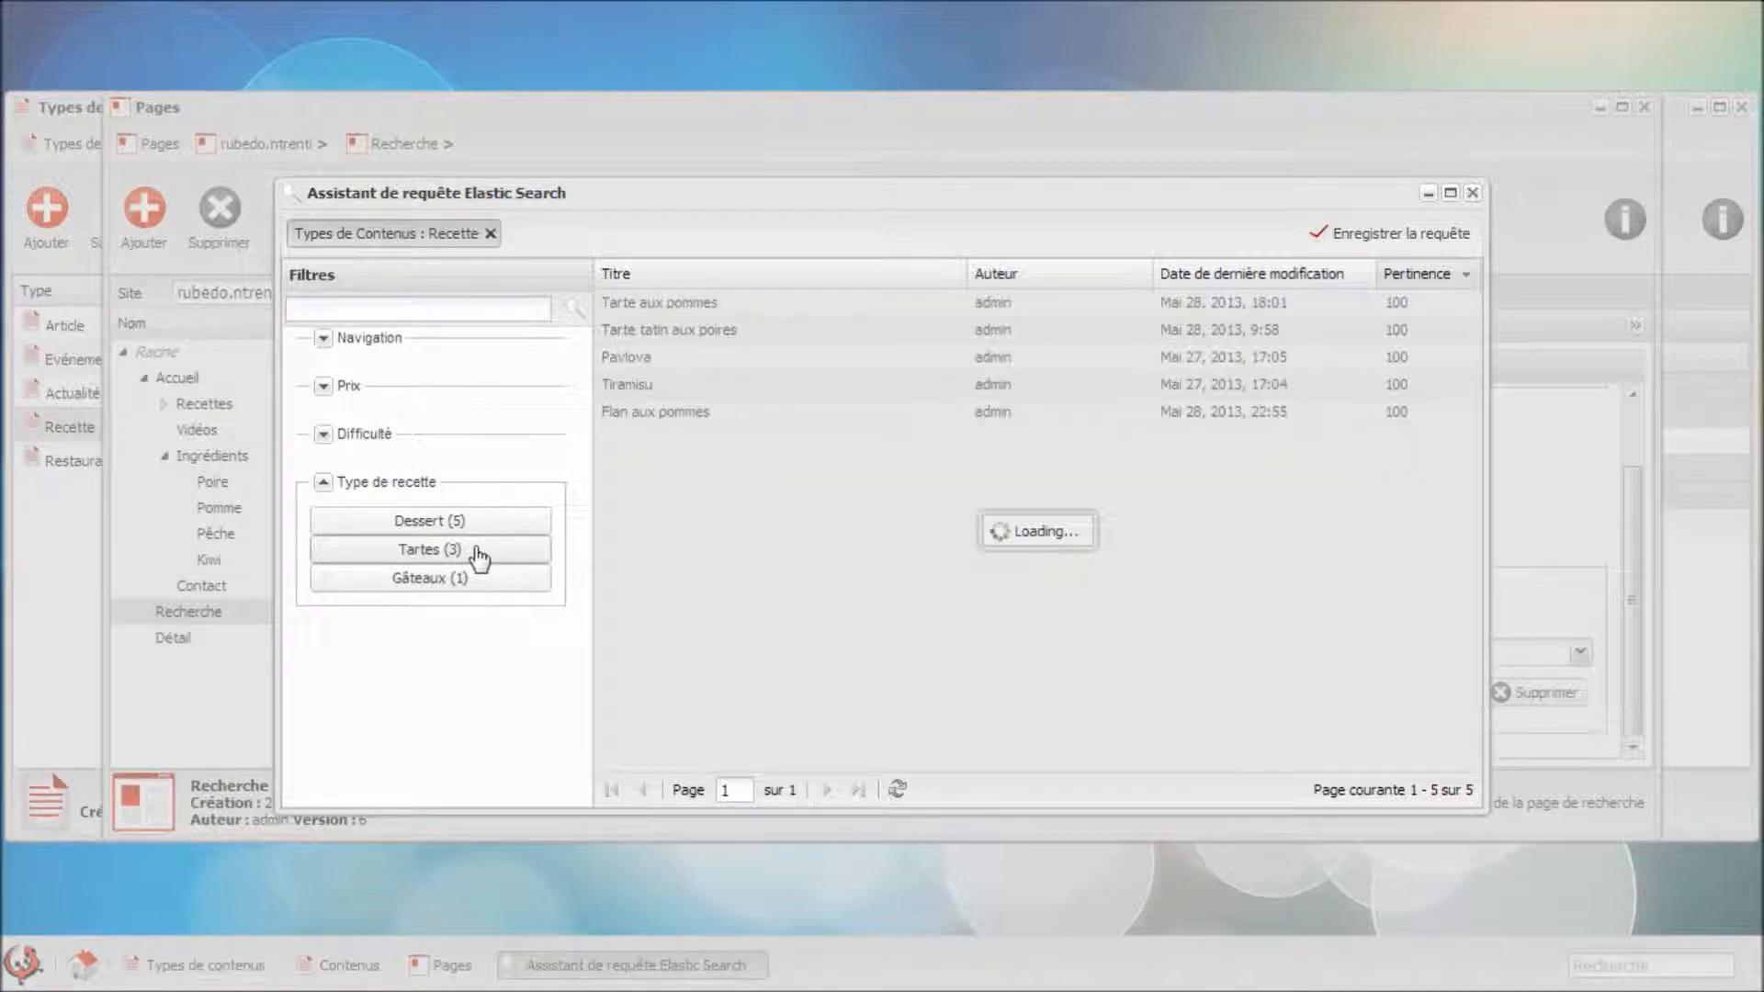
left_click(1321, 236)
left_click(788, 223)
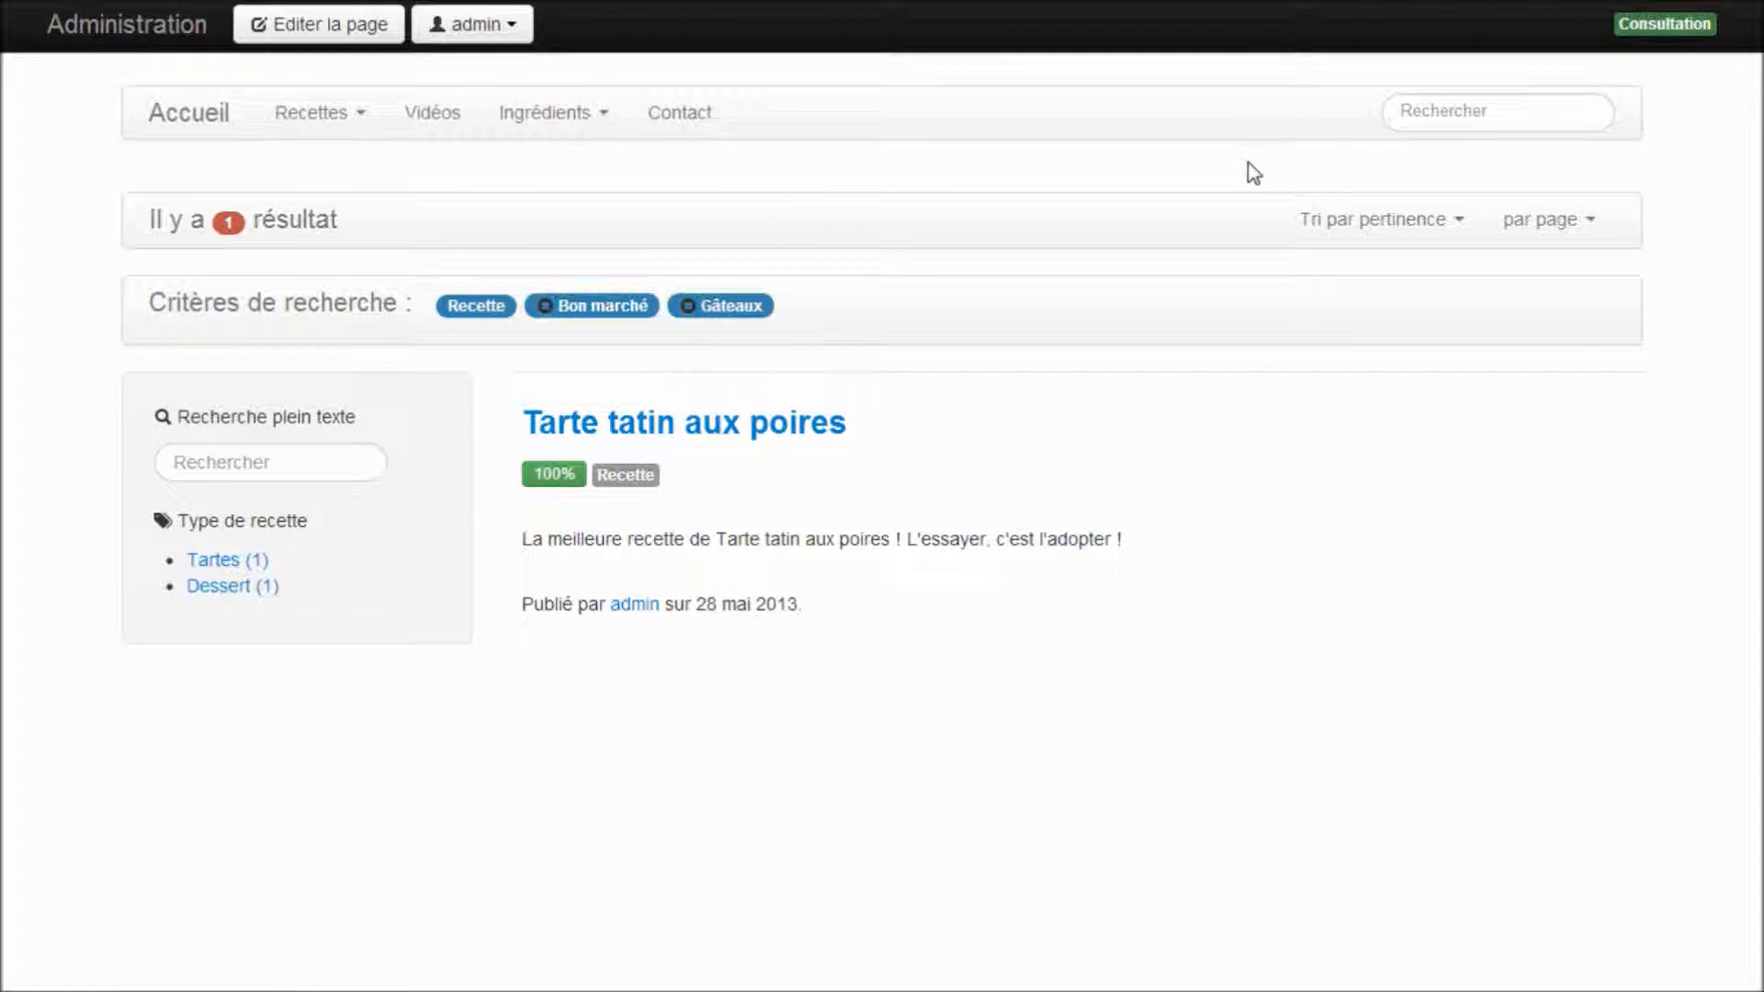
Run an empty search again on the public site and review the recipes and search criteria.
left_click(1423, 122)
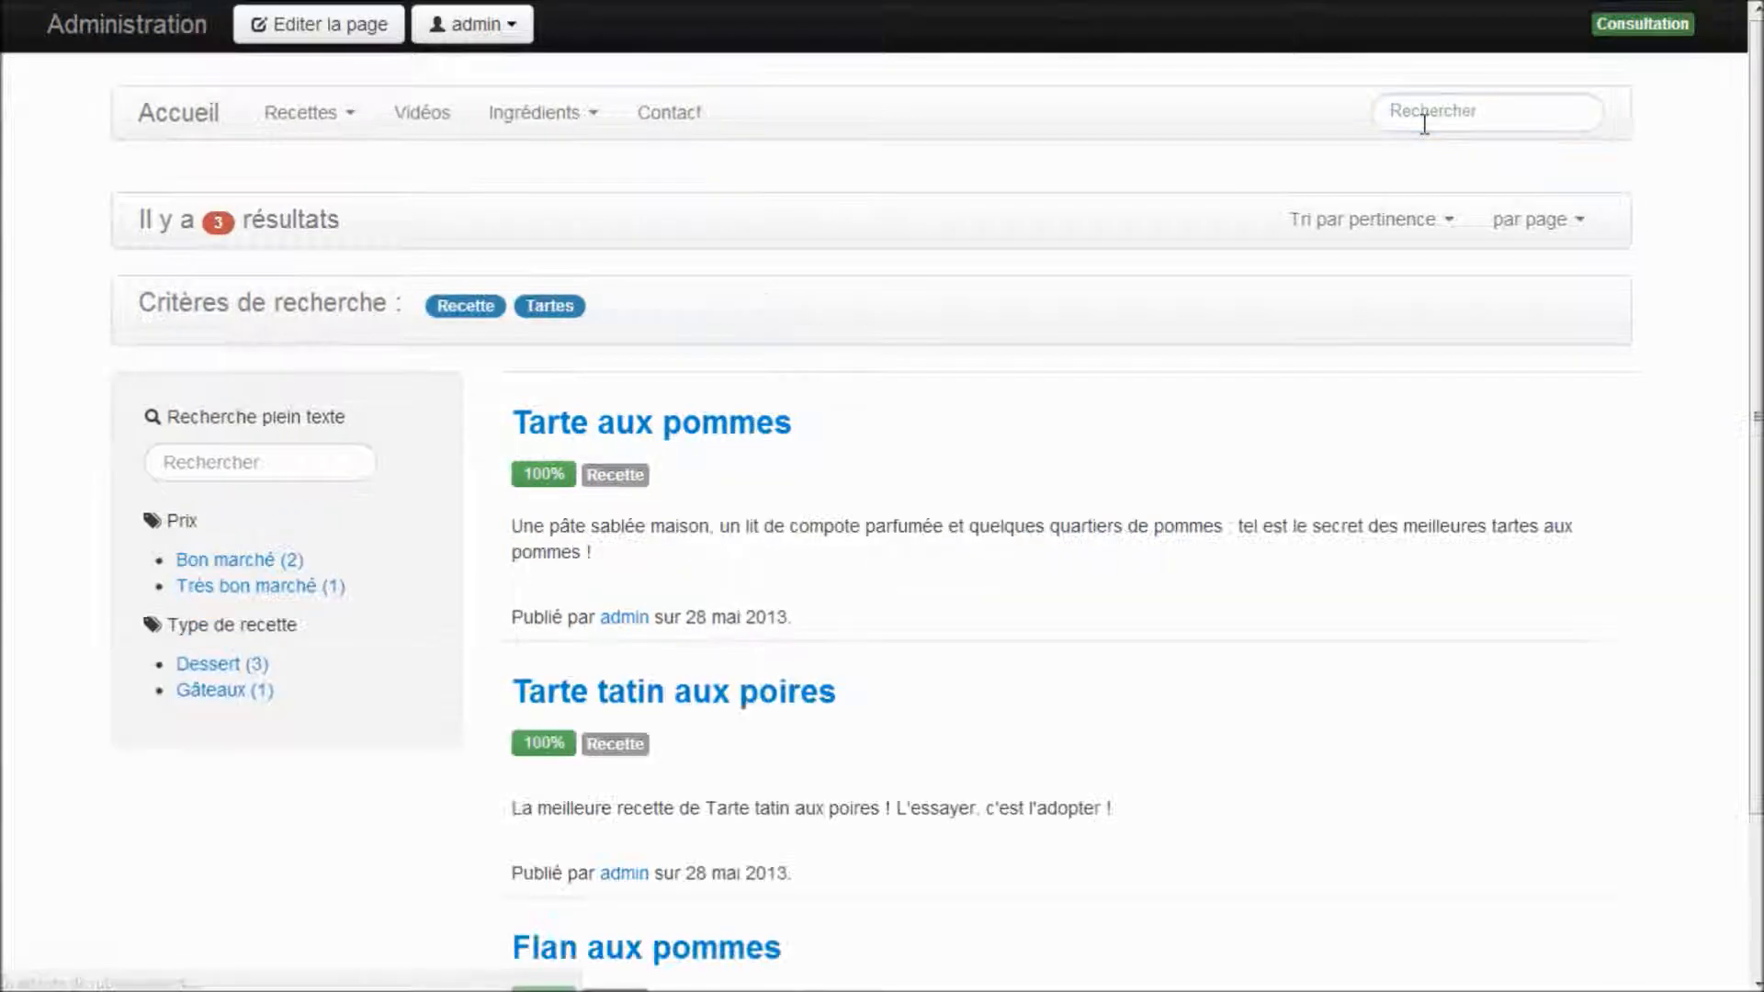
scroll(890, 422, "down", 1)
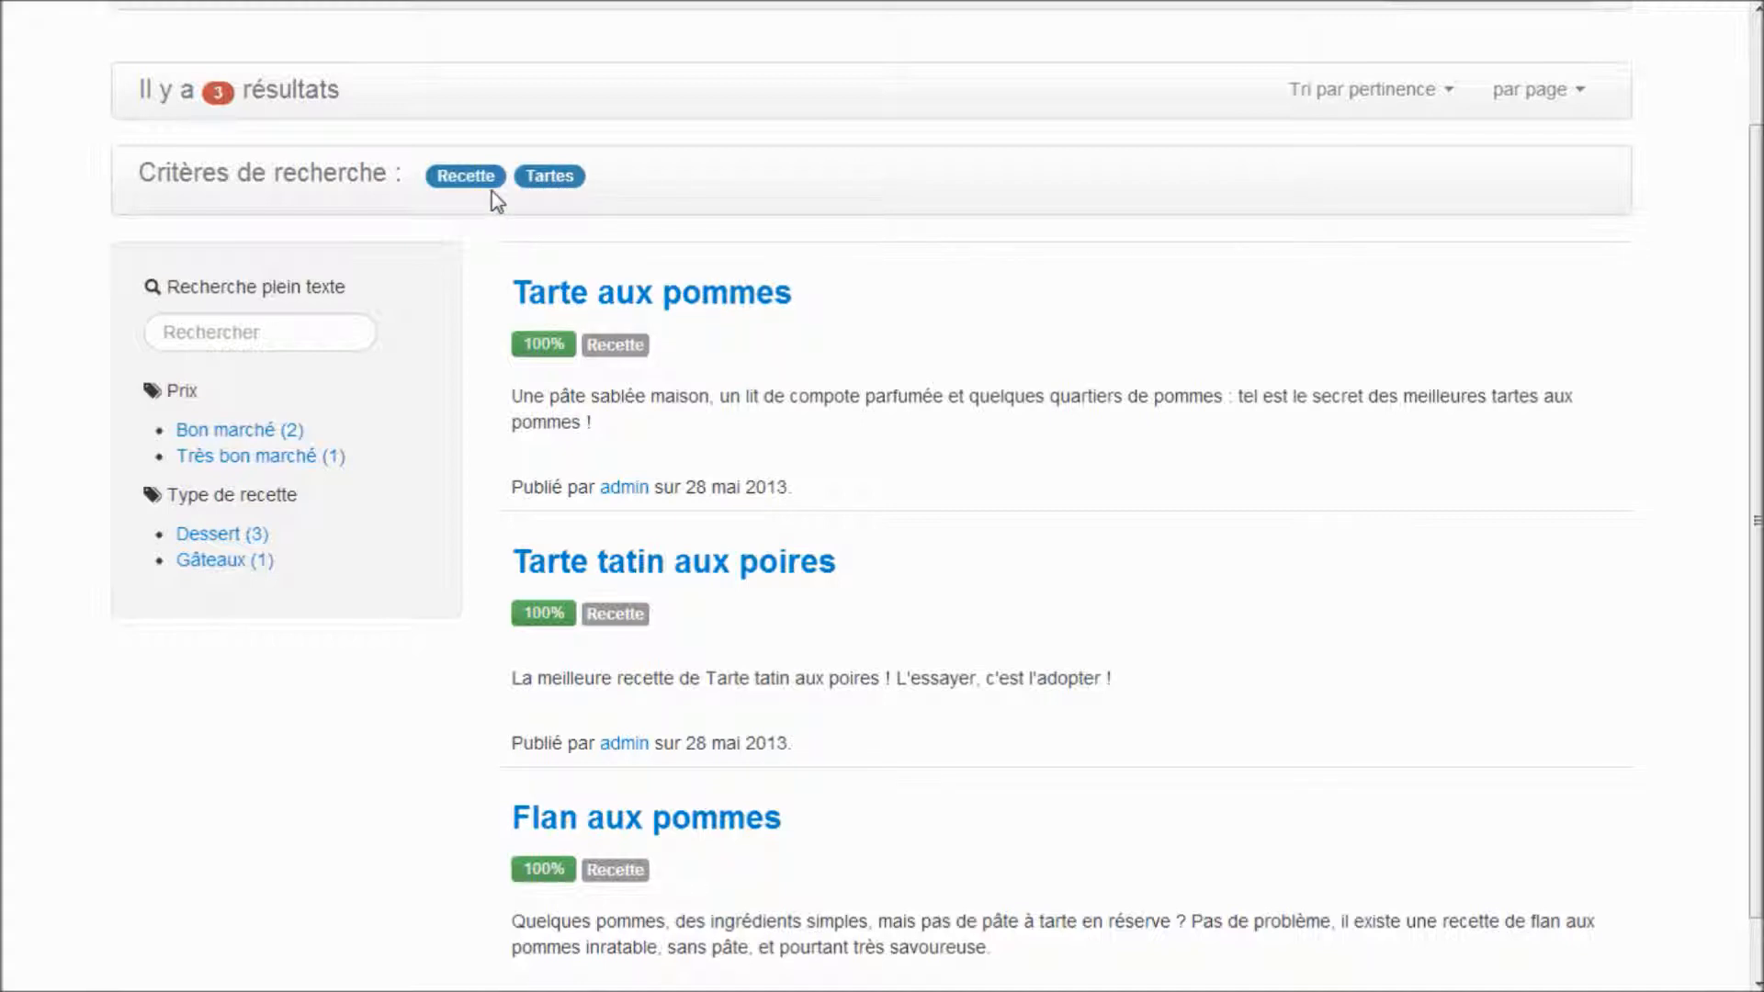
Run an empty global search in the Rubedo back office and filter it by the Type de recette term Tartes.
key("ctrl+Tab")
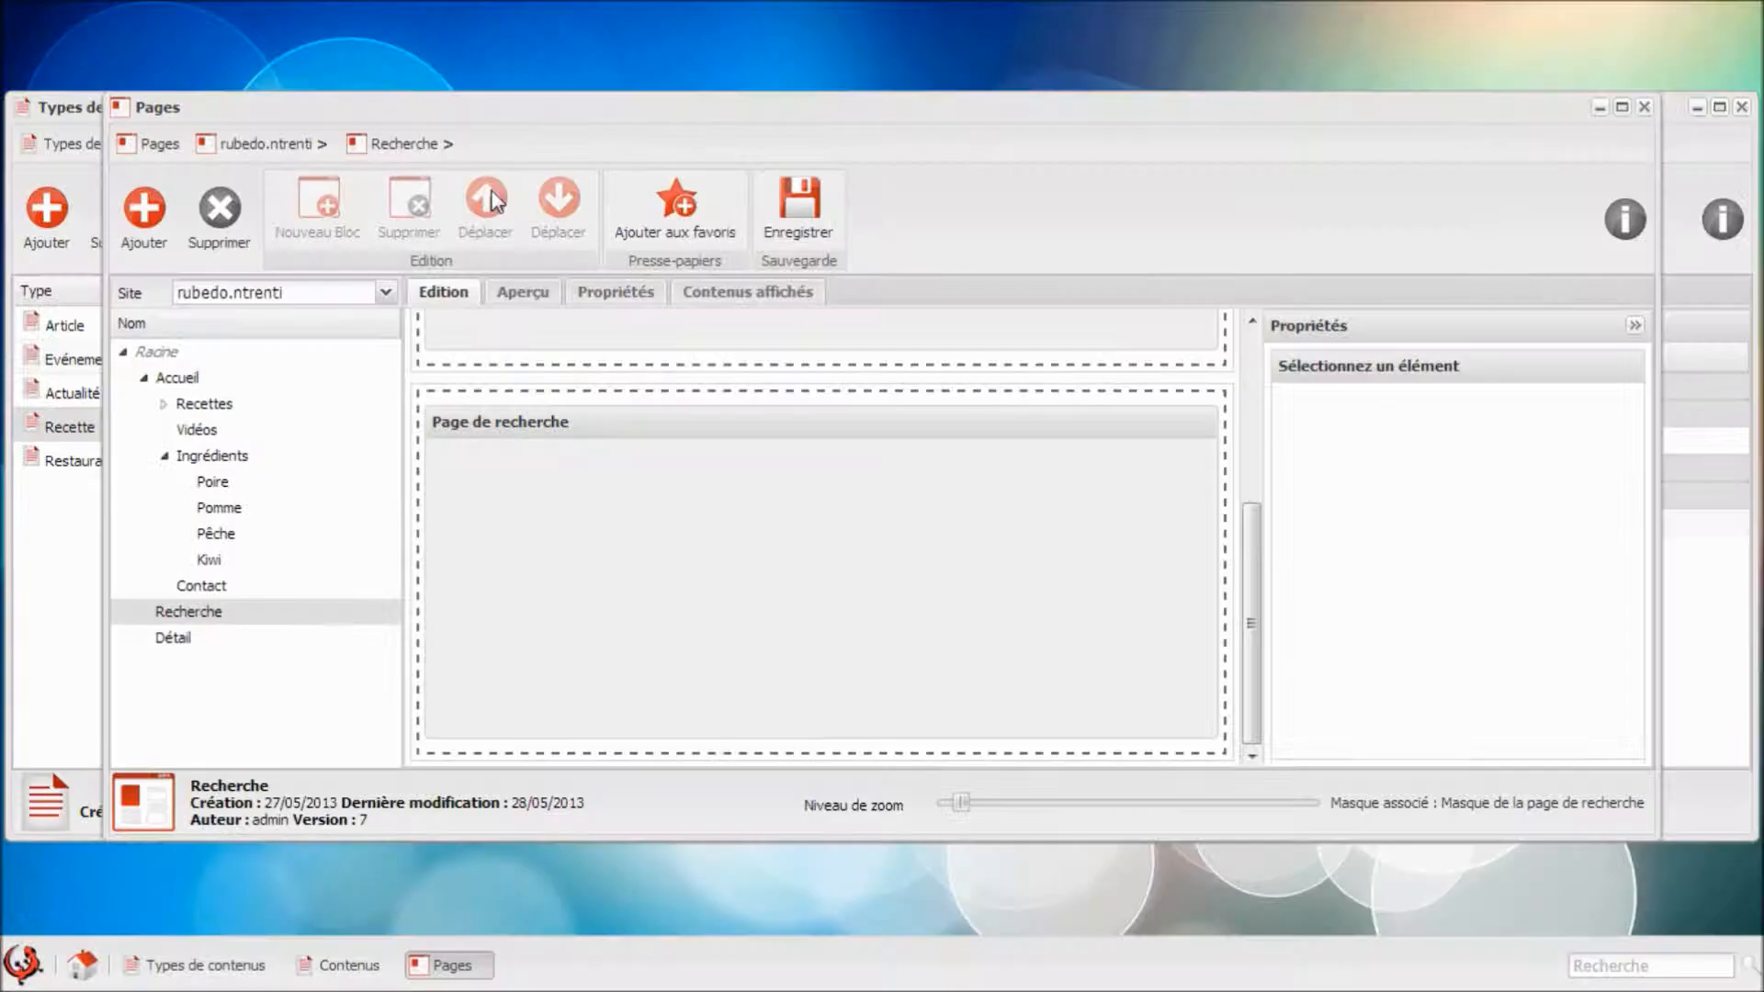
left_click(1713, 967)
key("Return")
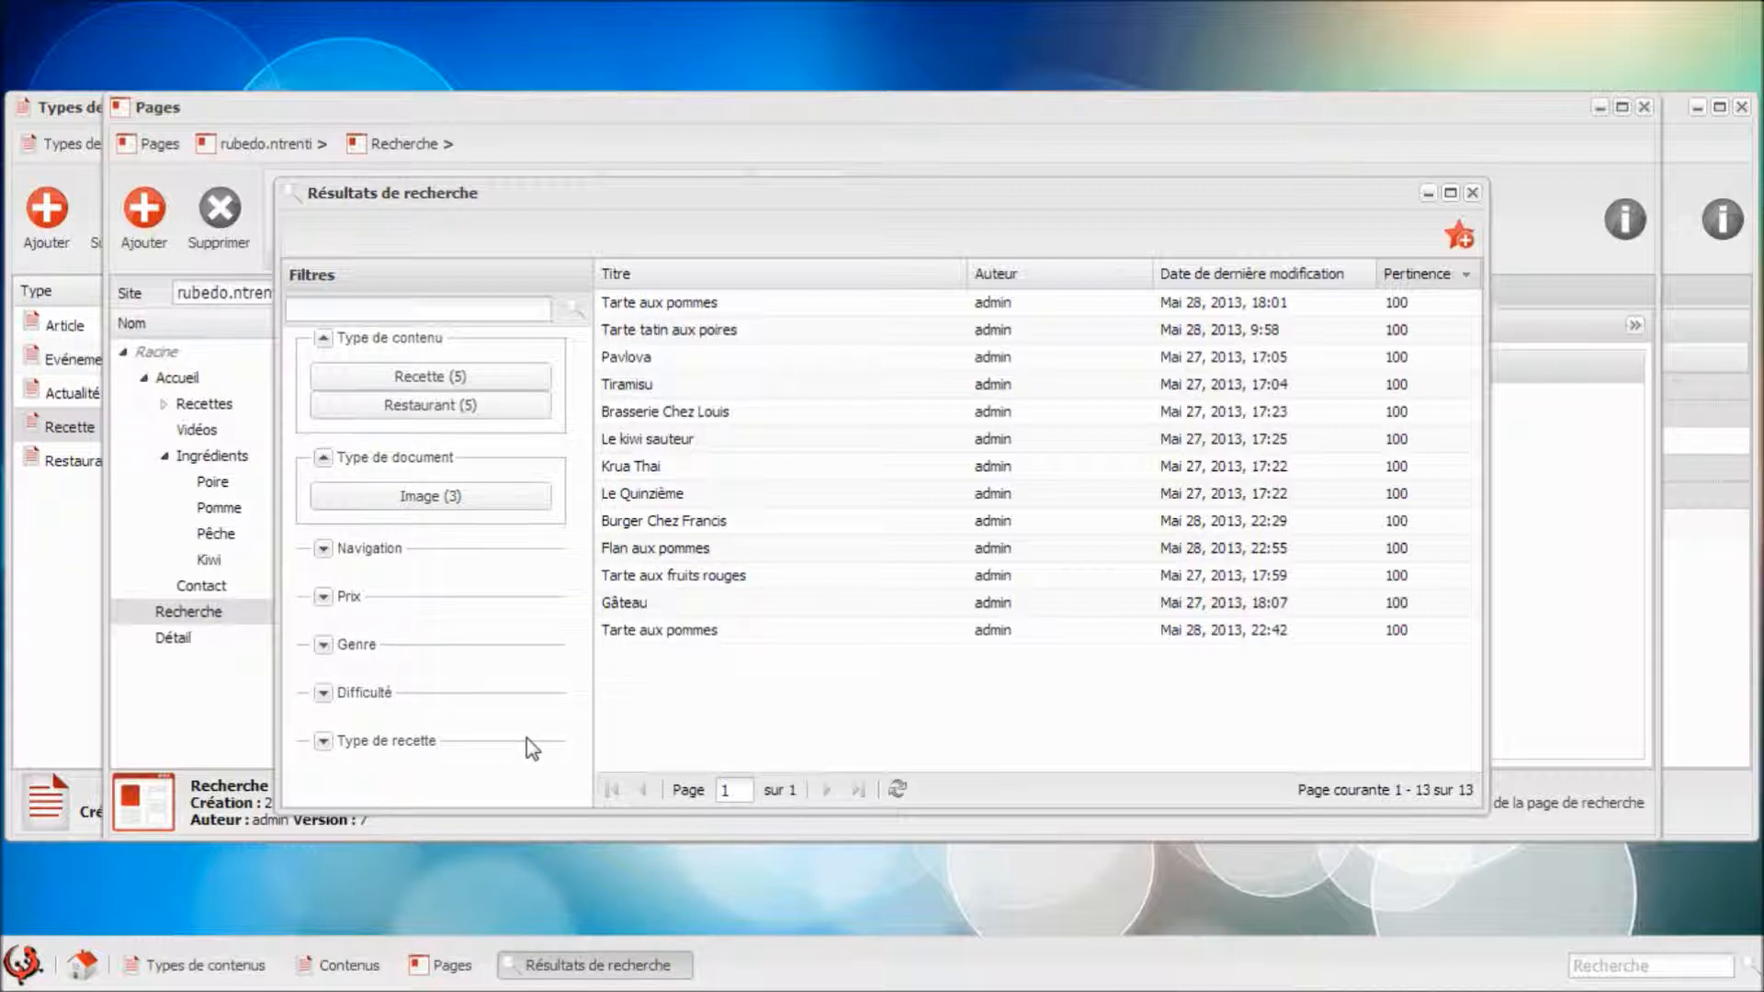
left_click(347, 744)
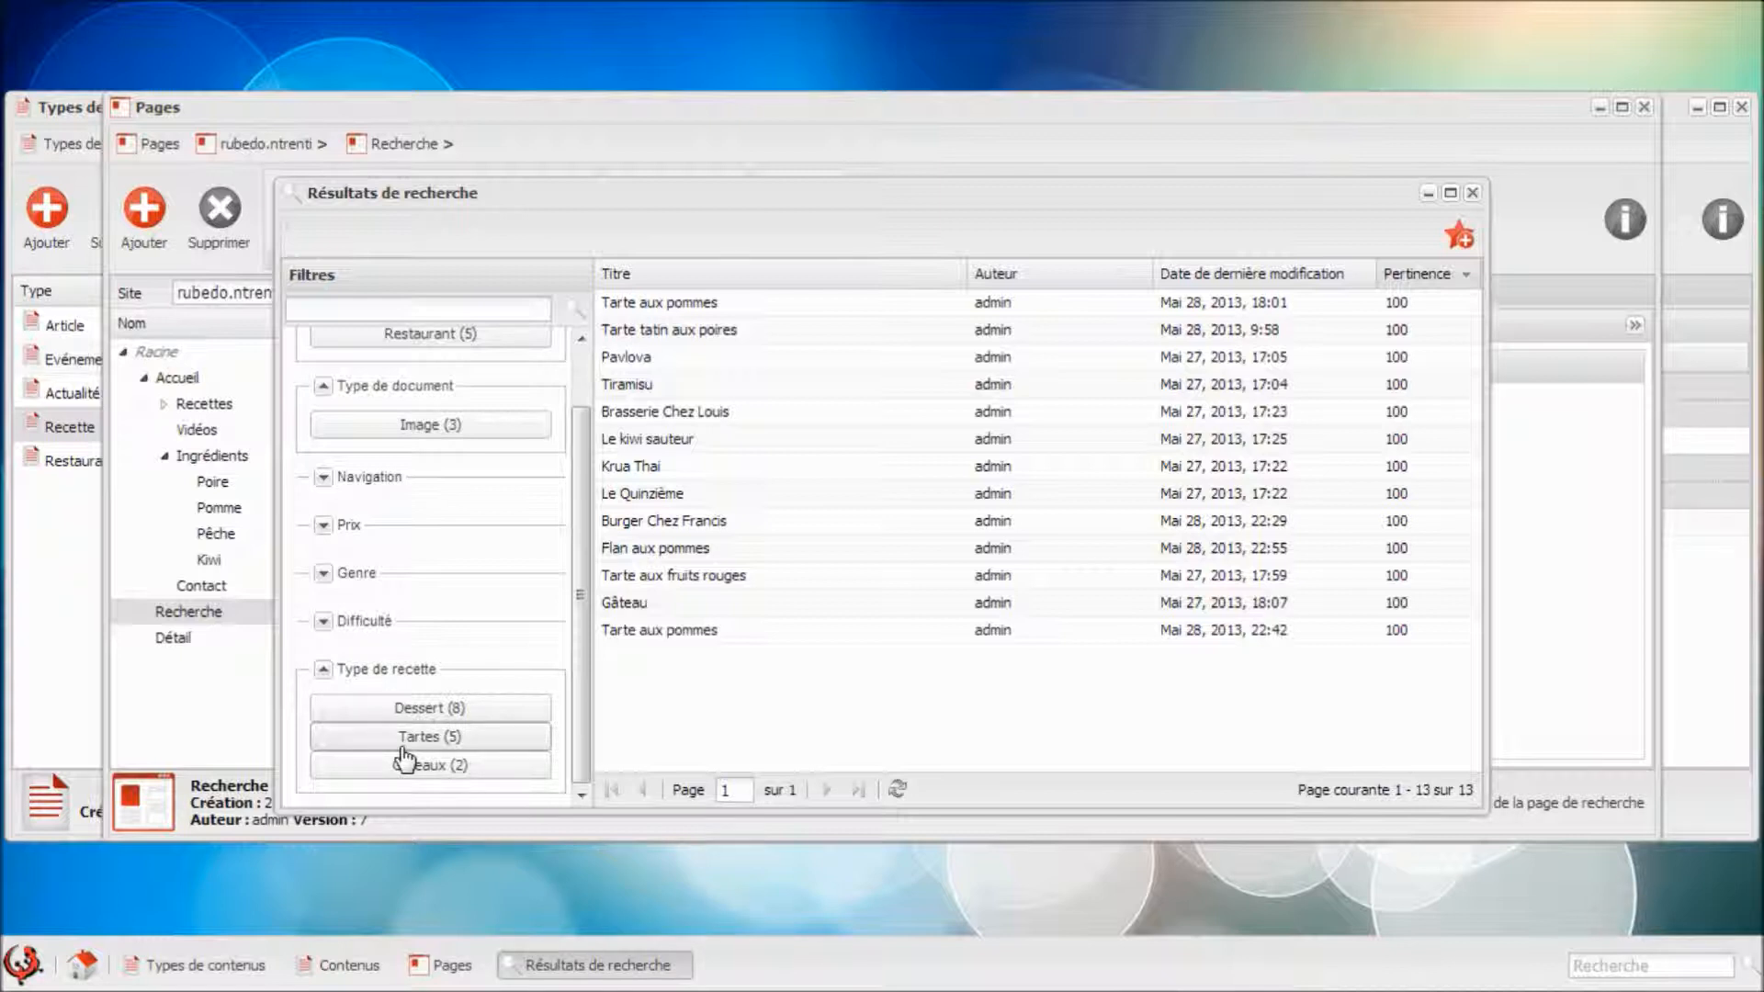
left_click(497, 746)
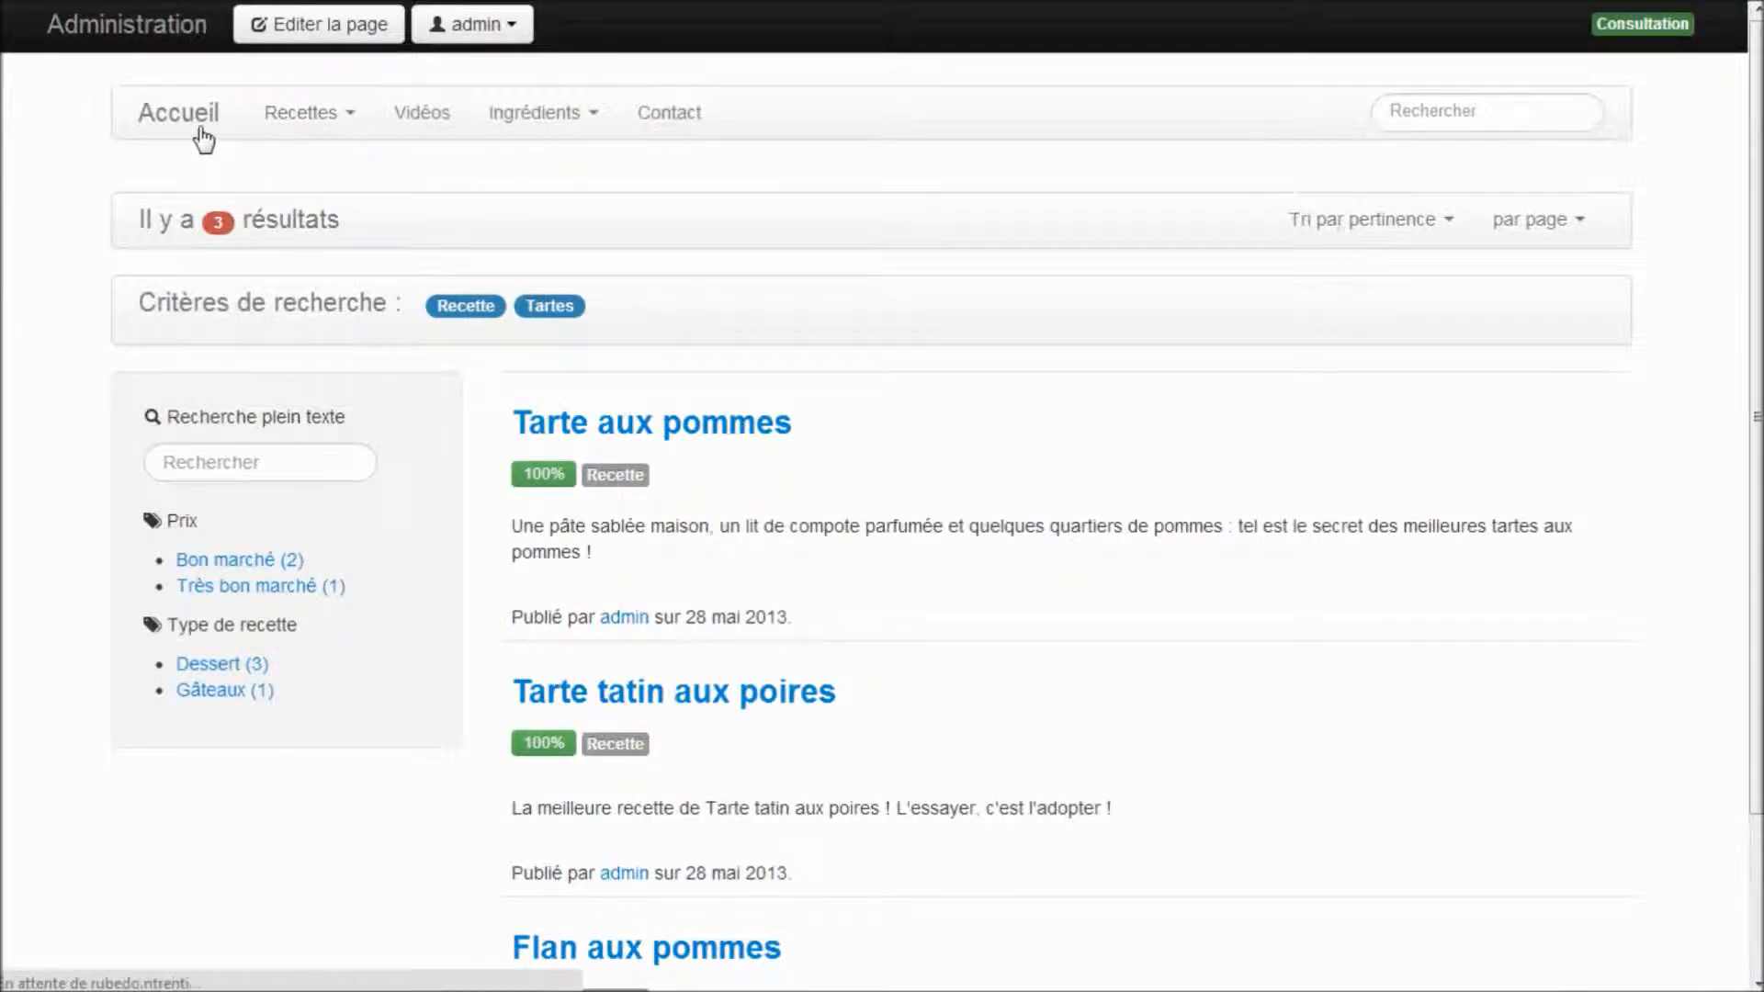
Check the public home page, then open the simple query of the Nos dernières recettes block on the Accueil page.
left_click(226, 134)
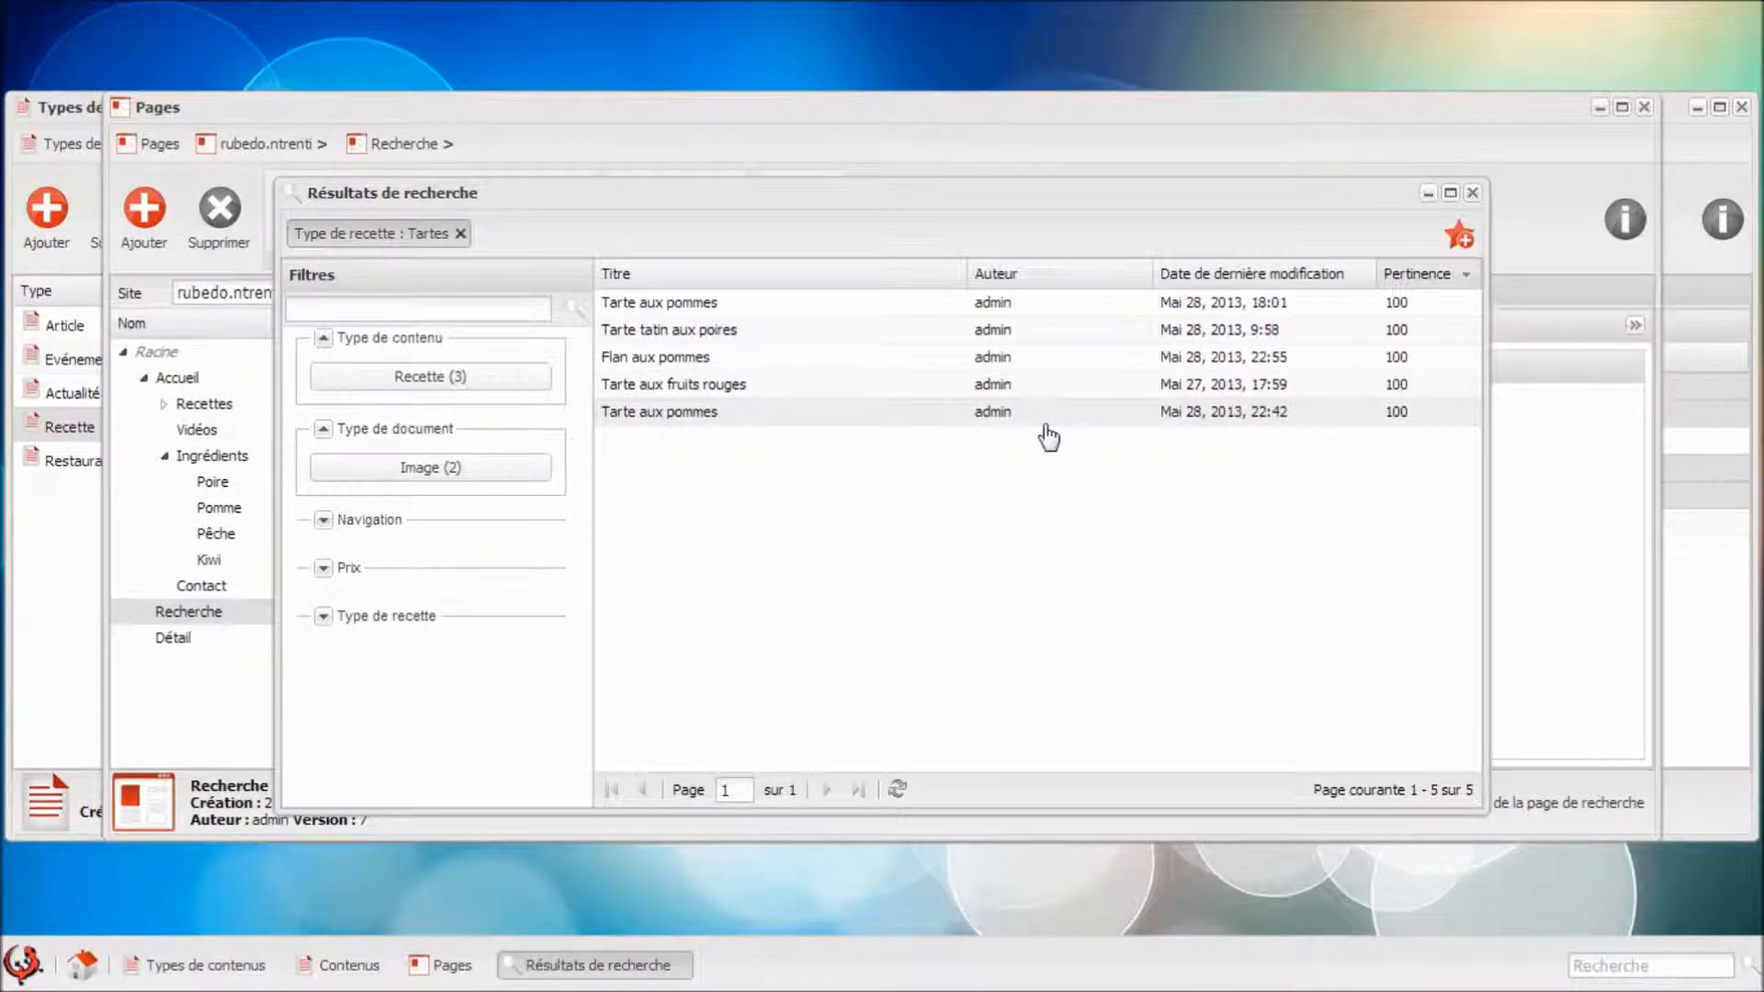
left_click(562, 112)
left_click(177, 378)
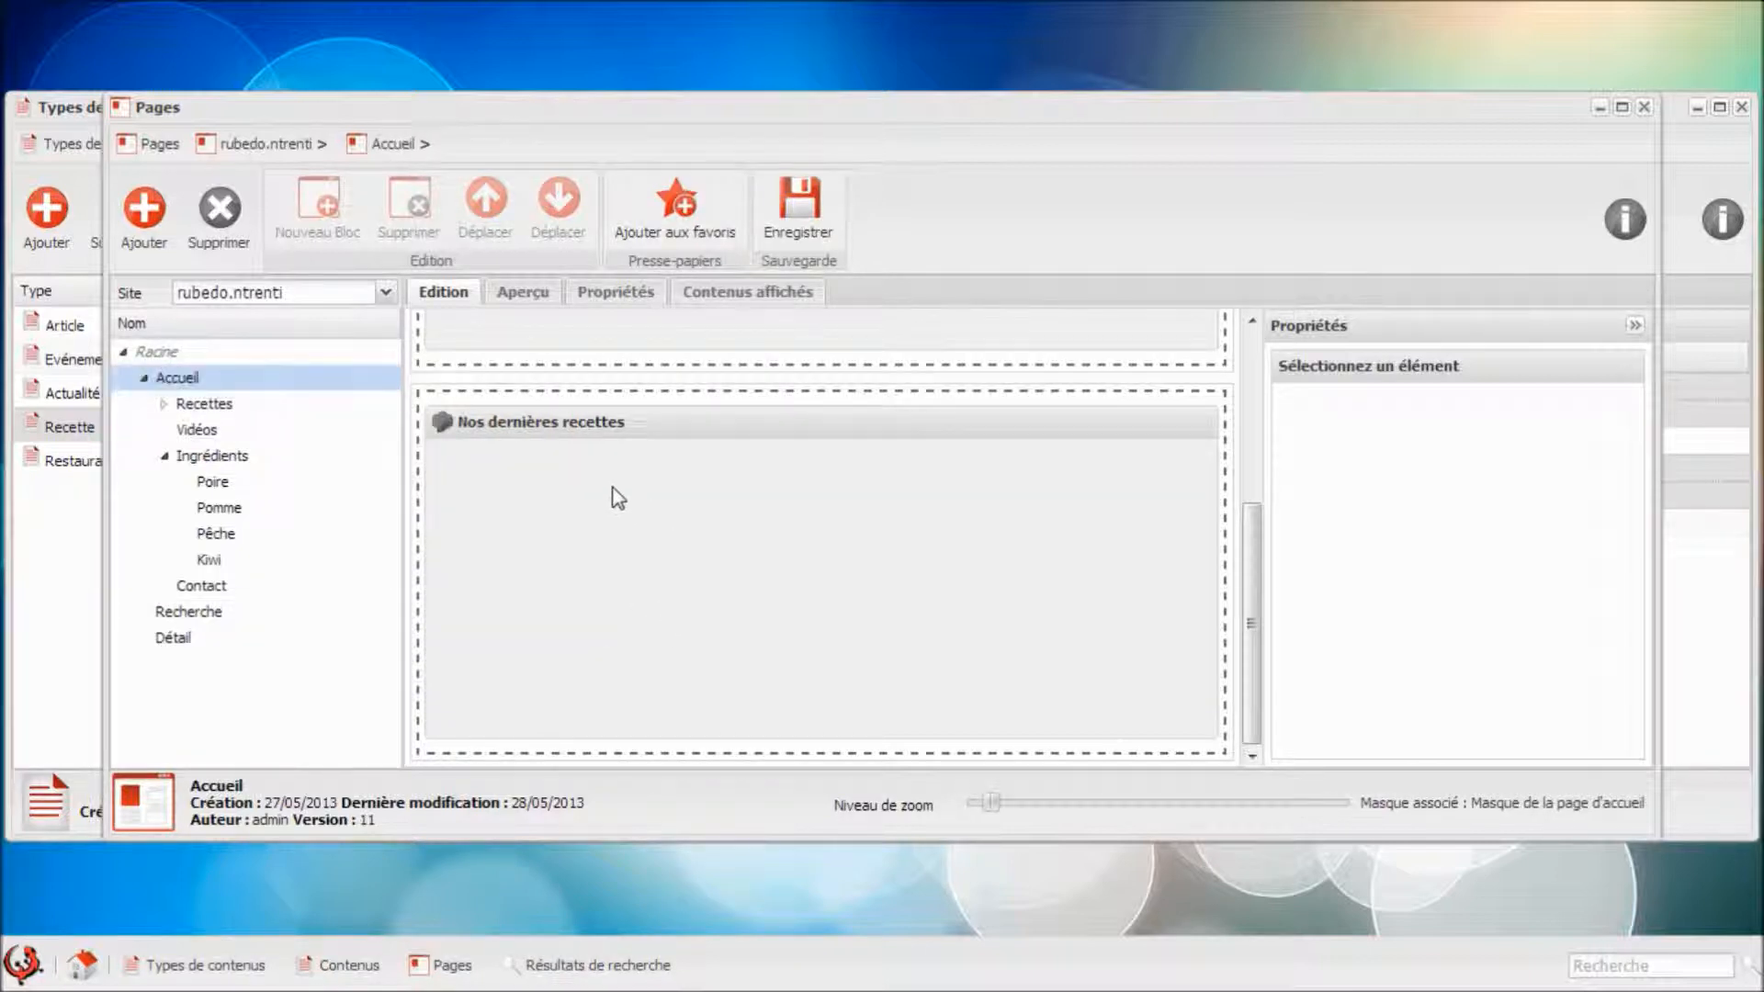
left_click(610, 497)
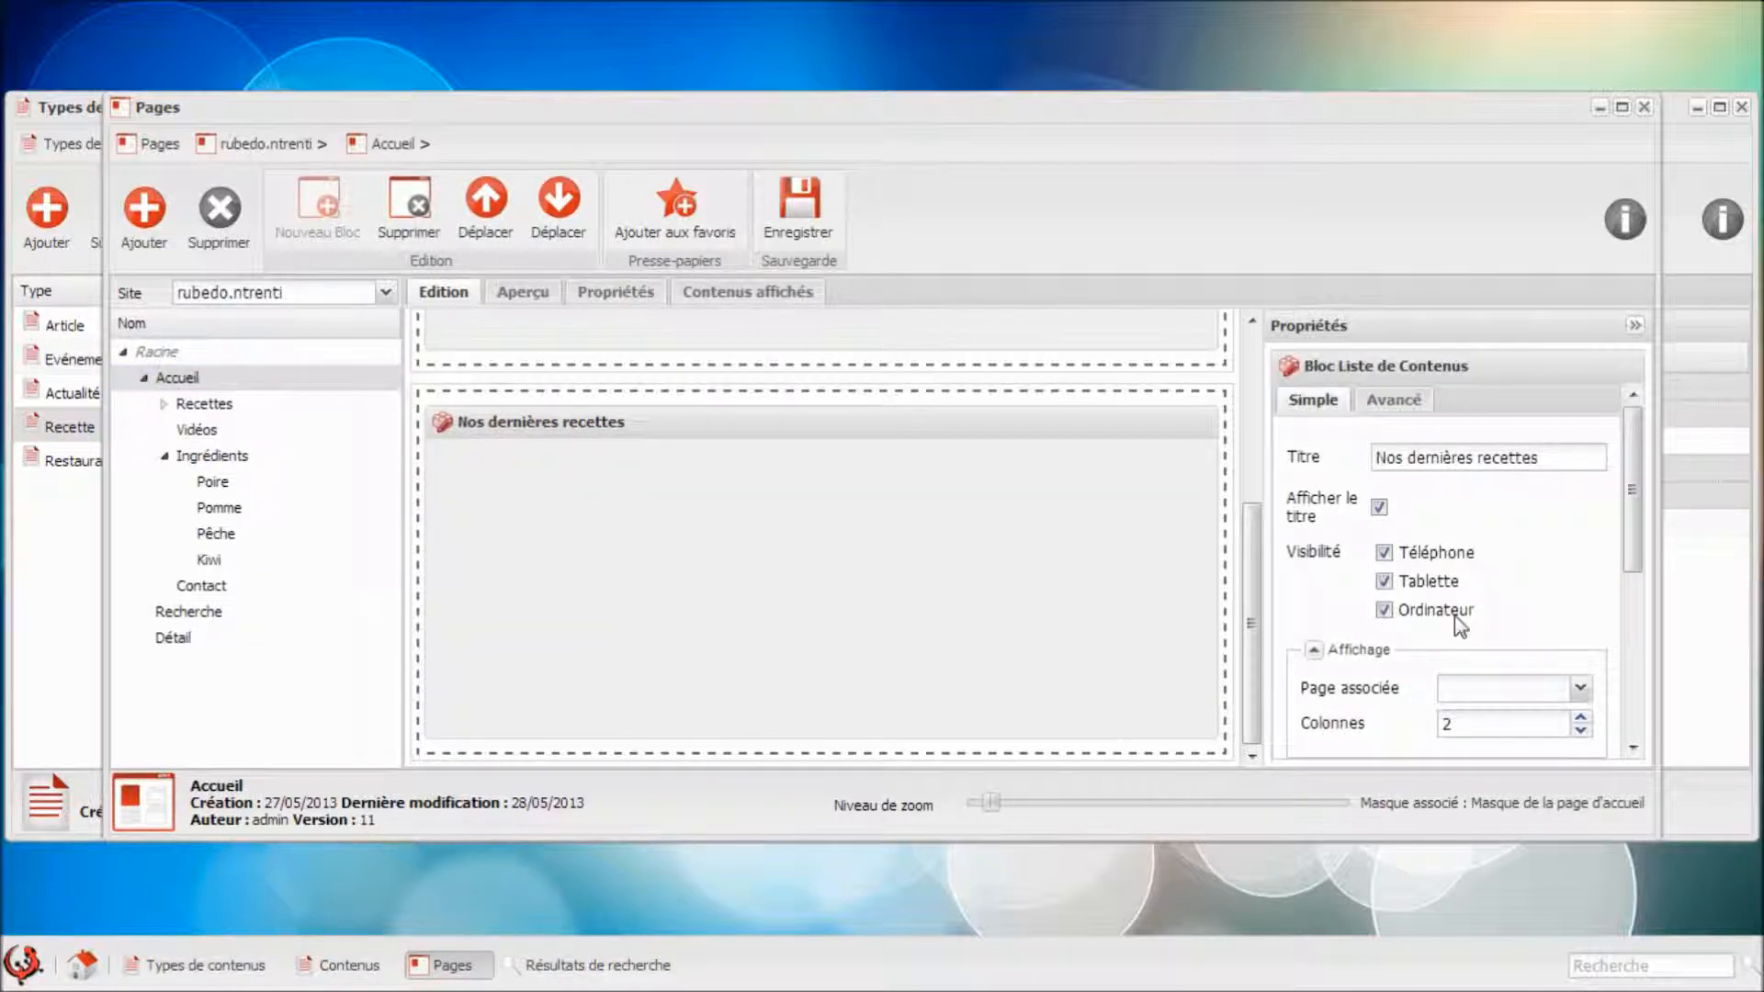
scroll(1497, 561, "down", 3)
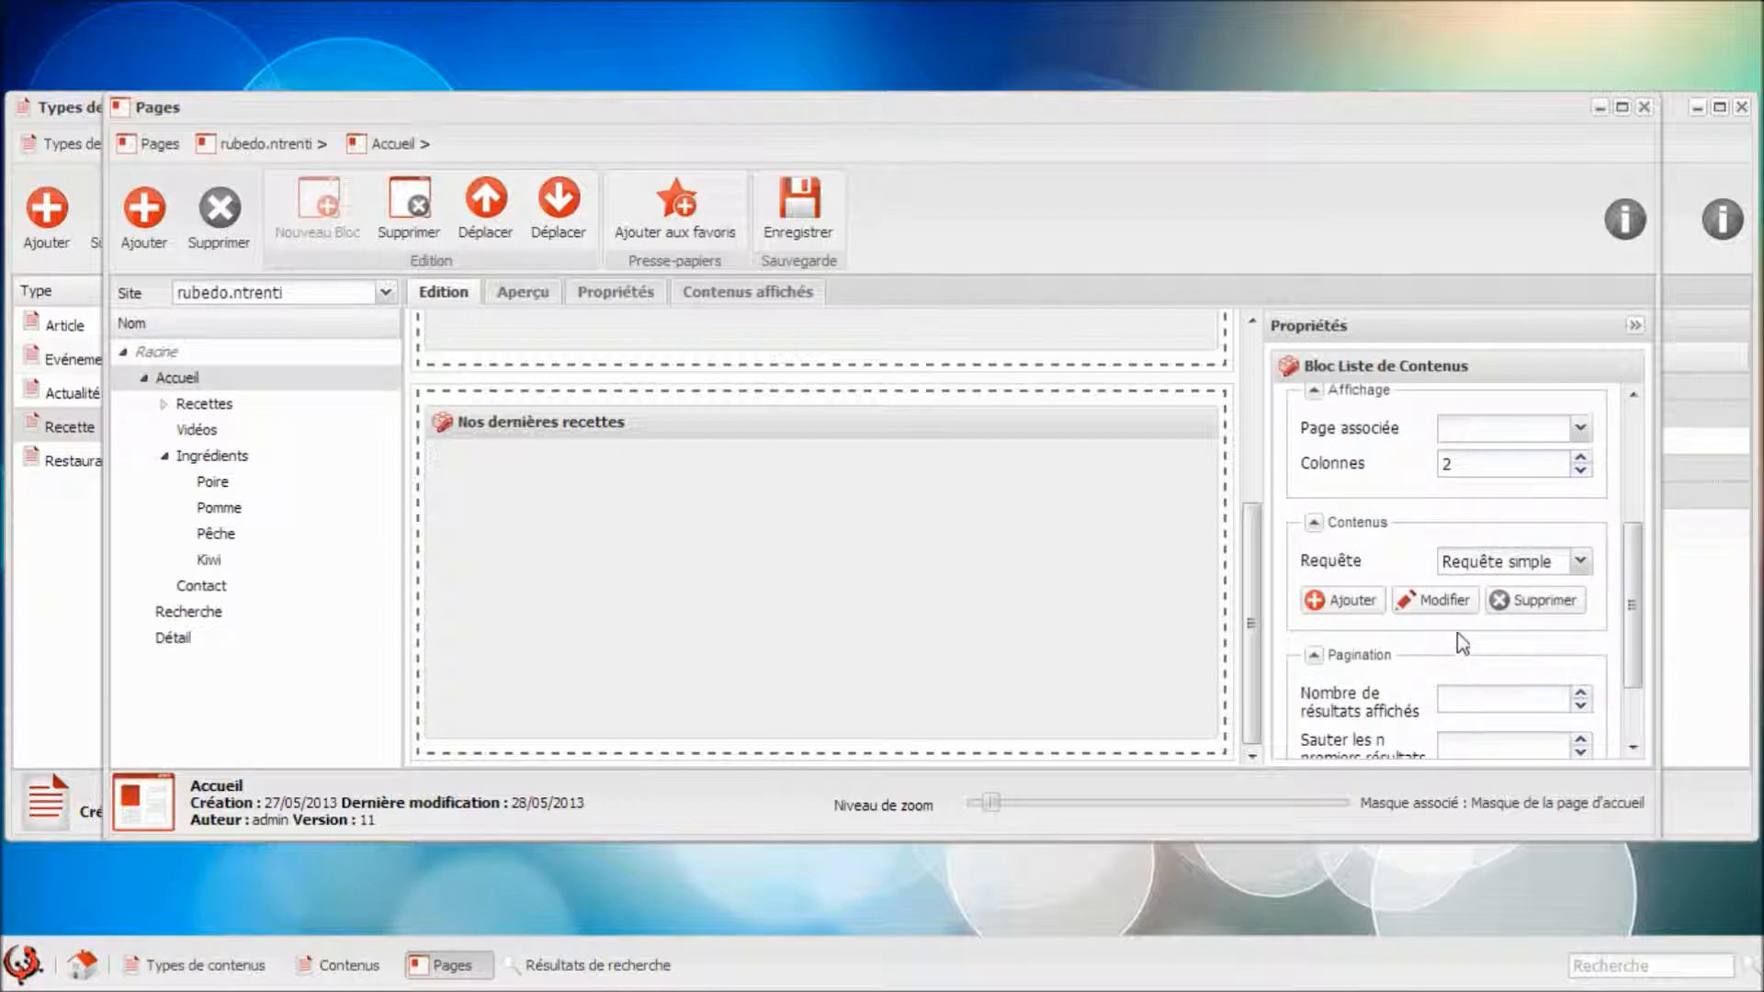
left_click(1461, 601)
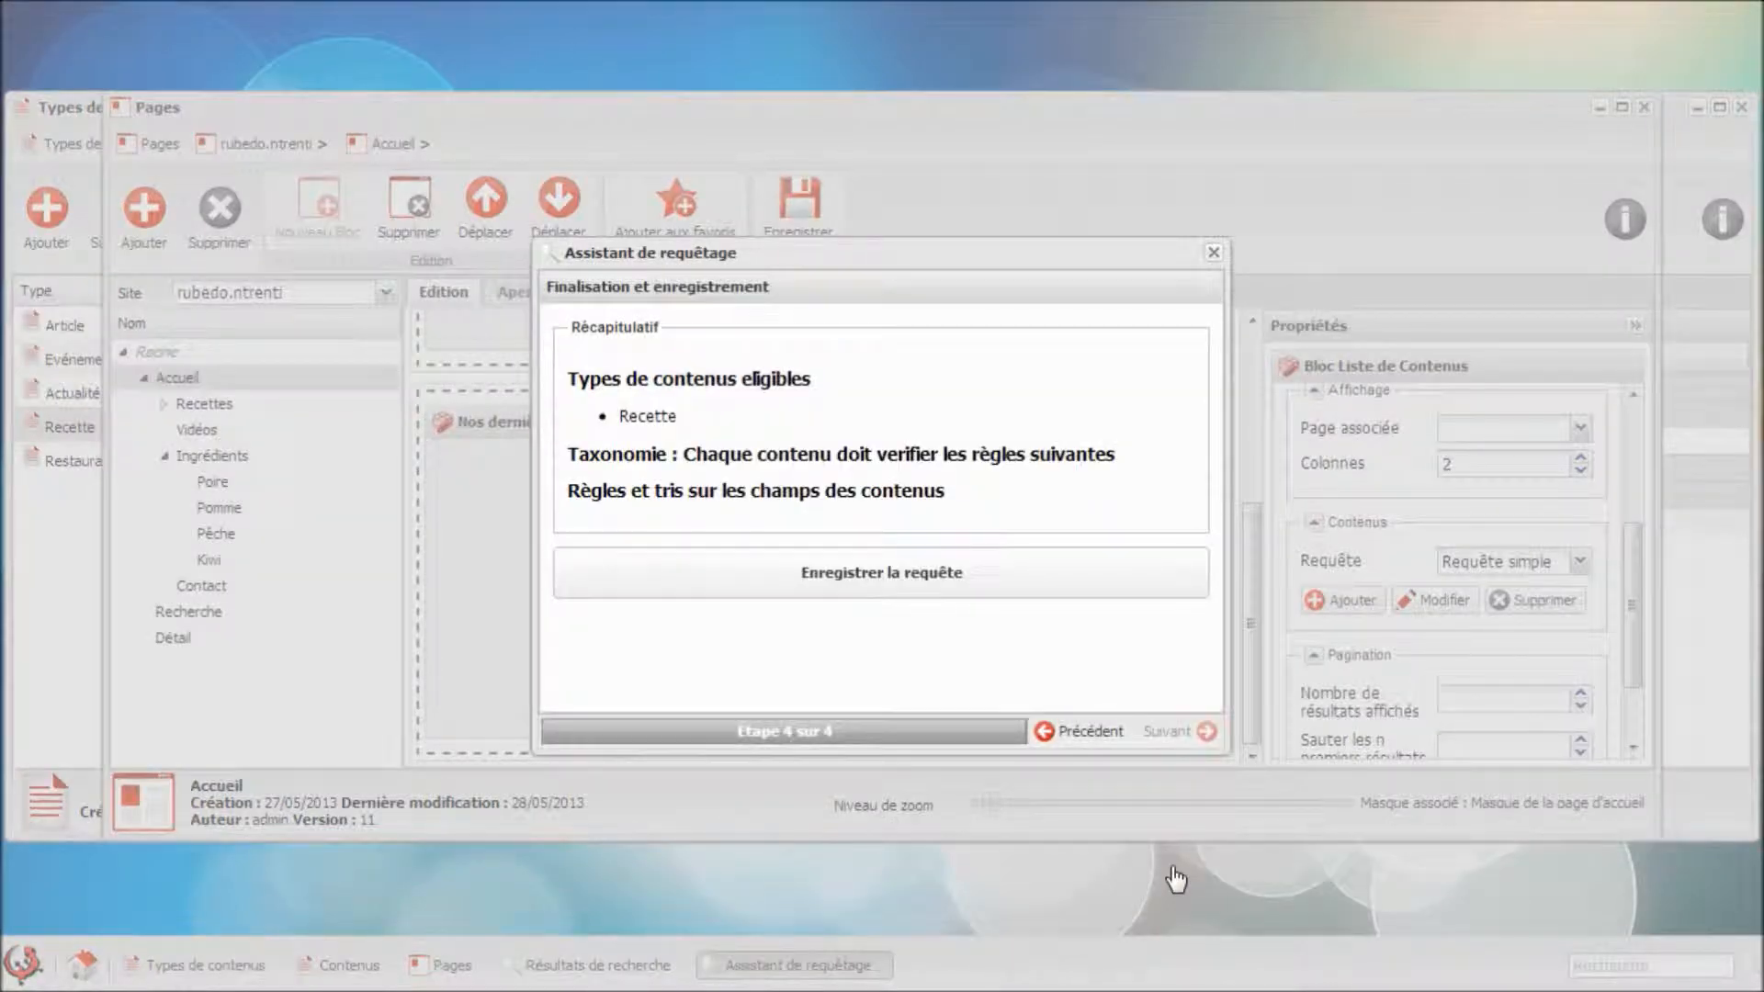
Go back through the query assistant's stages, past the taxonomy terms, to the content type selection.
left_click(1058, 748)
left_click(1058, 748)
left_click(1056, 746)
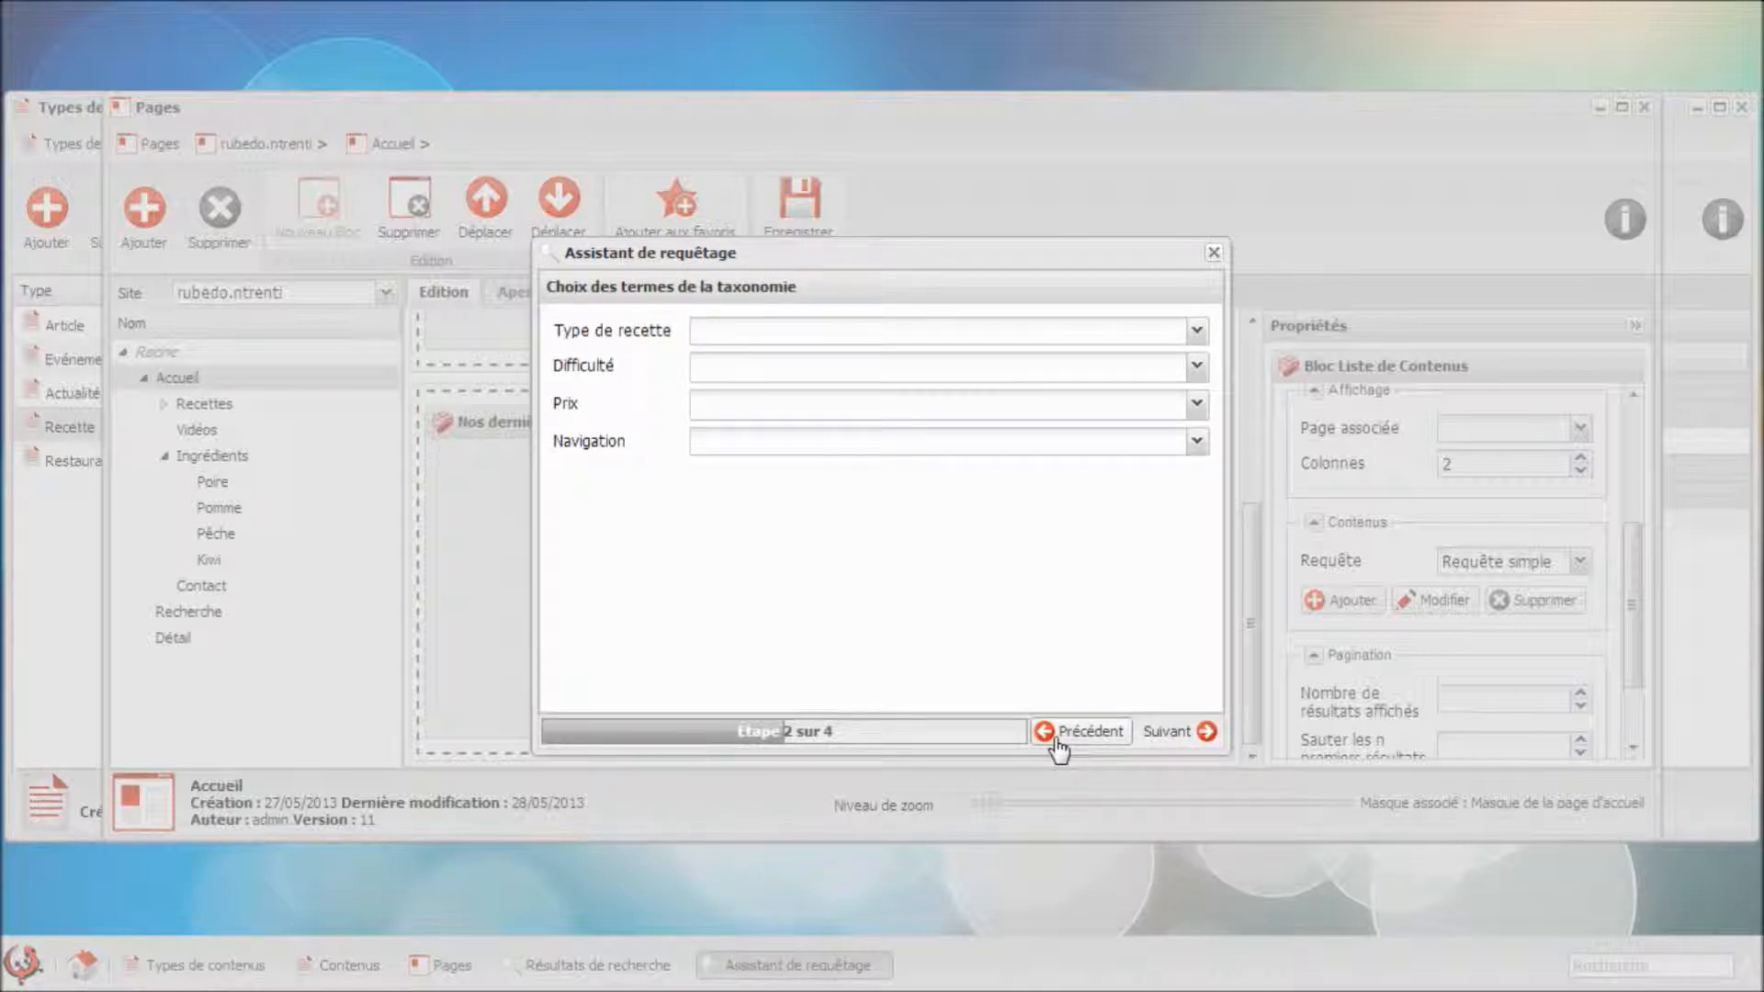
left_click(1053, 747)
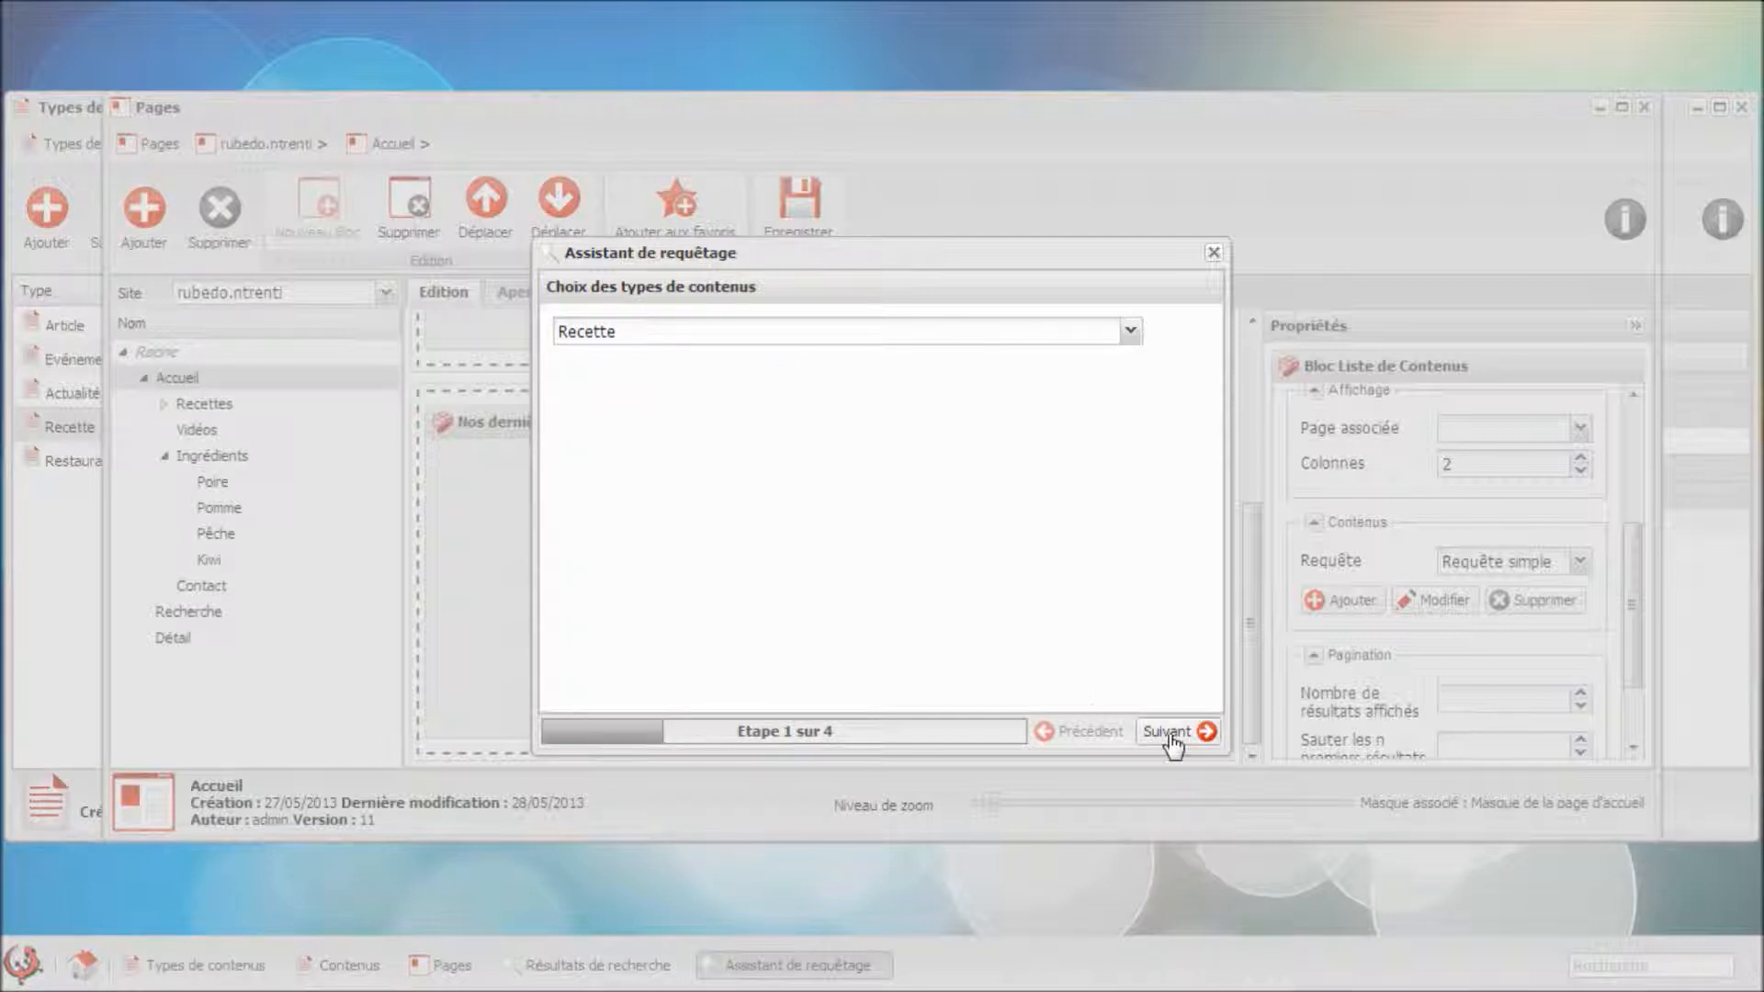
Restrict the block's Recette query to the Type de recette term Tartes and save the query.
left_click(1172, 735)
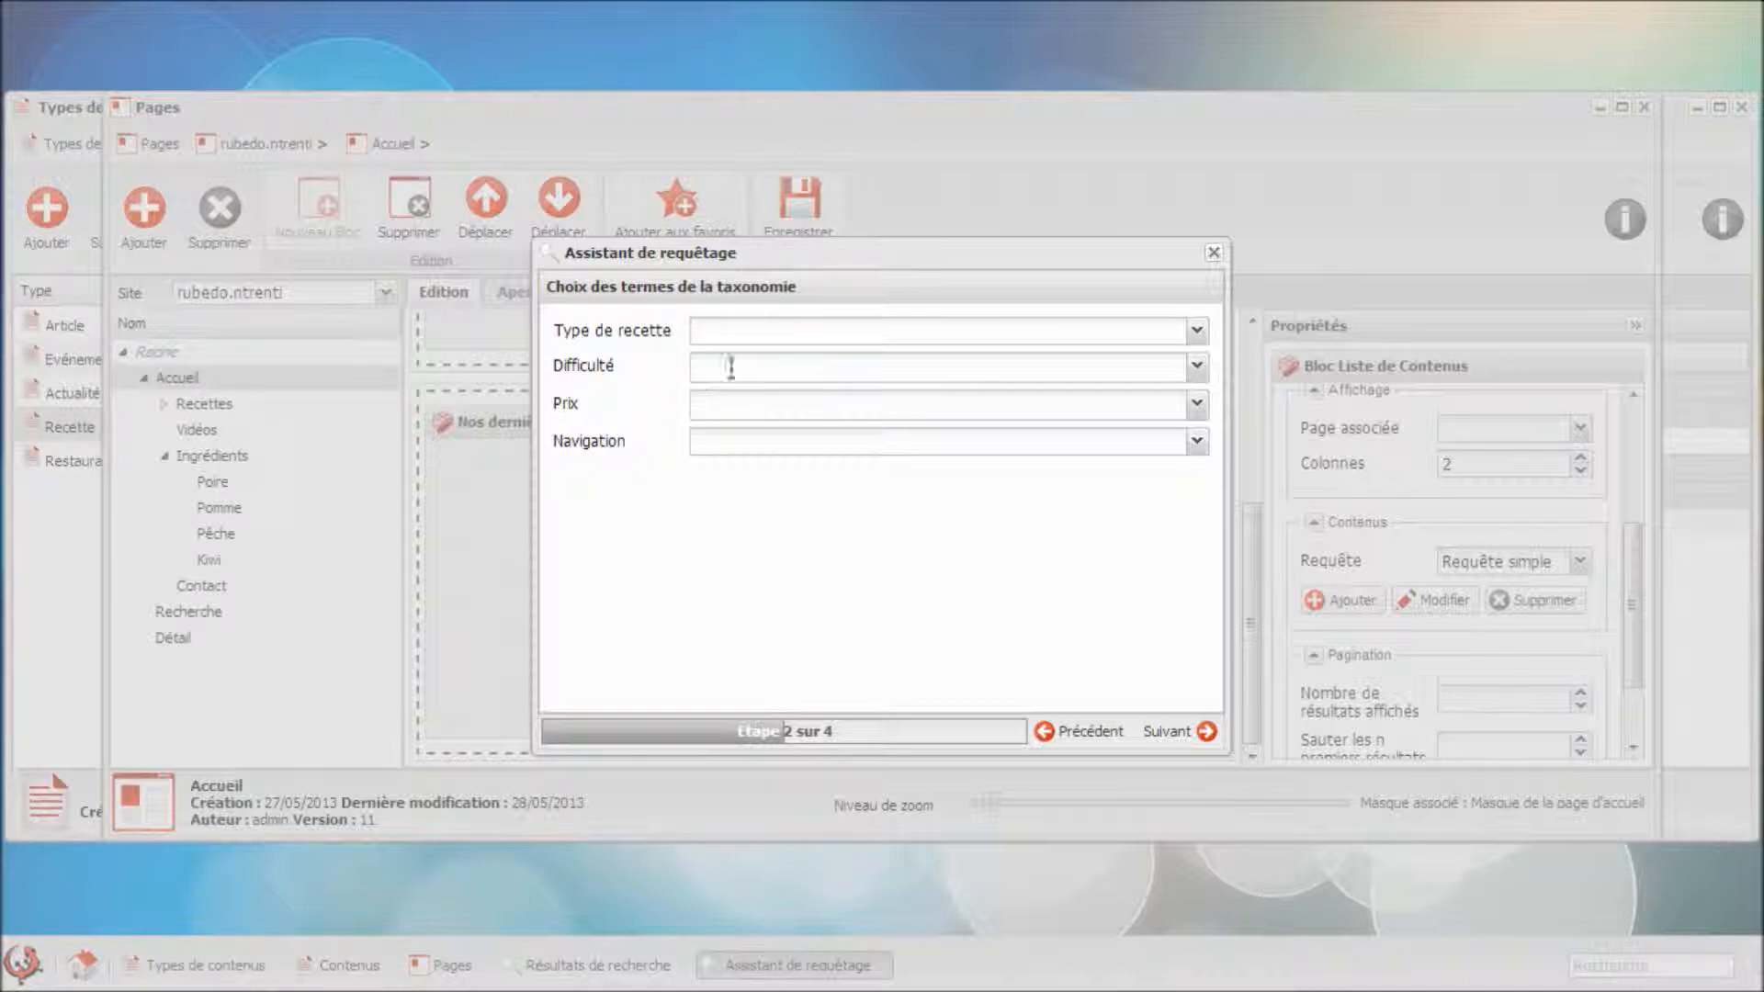
left_click(882, 348)
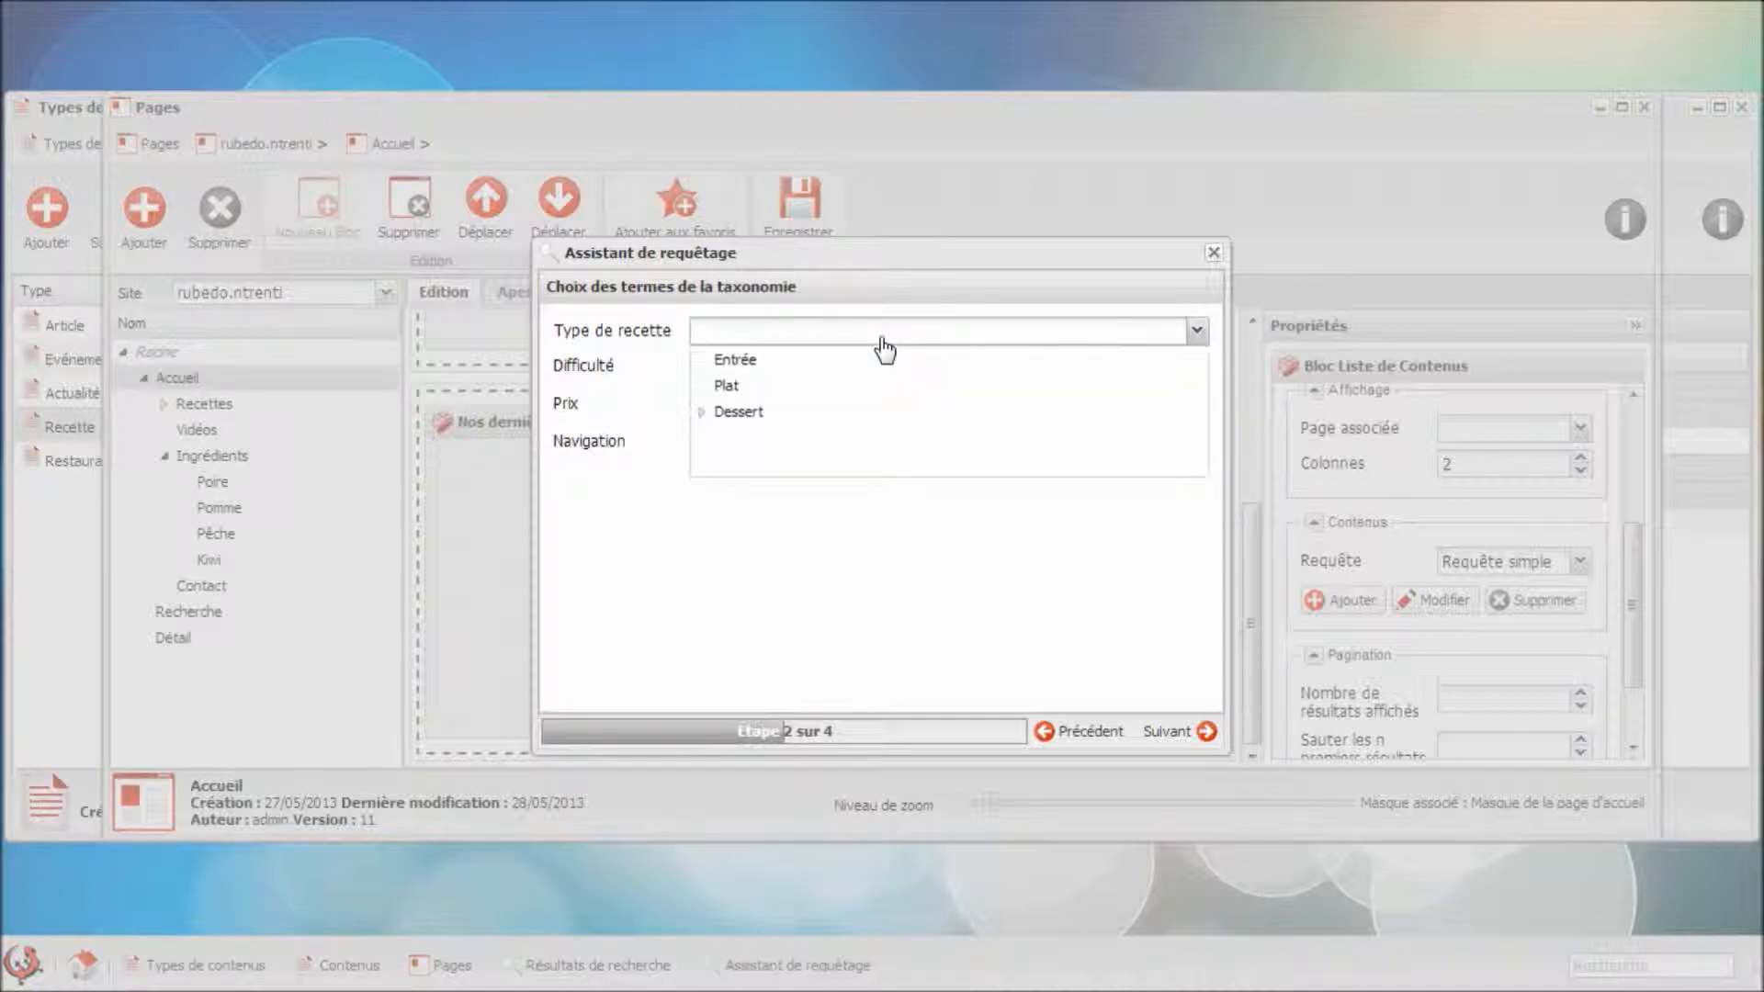
left_click(704, 414)
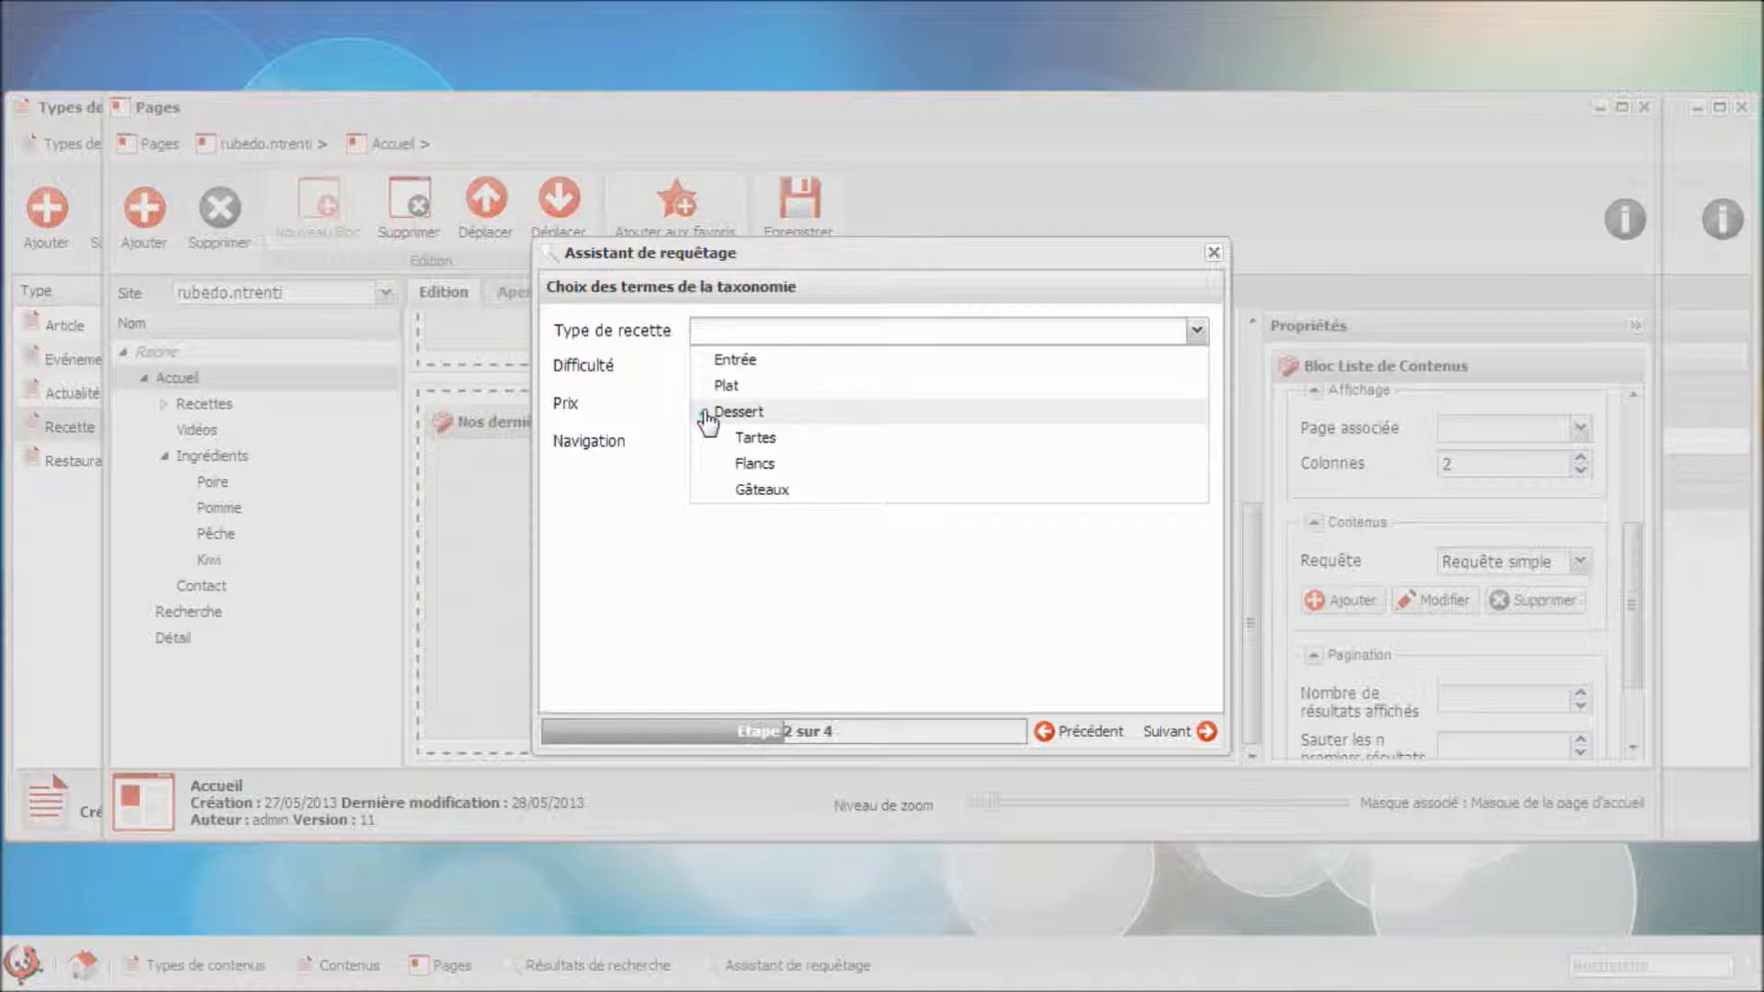
left_click(755, 438)
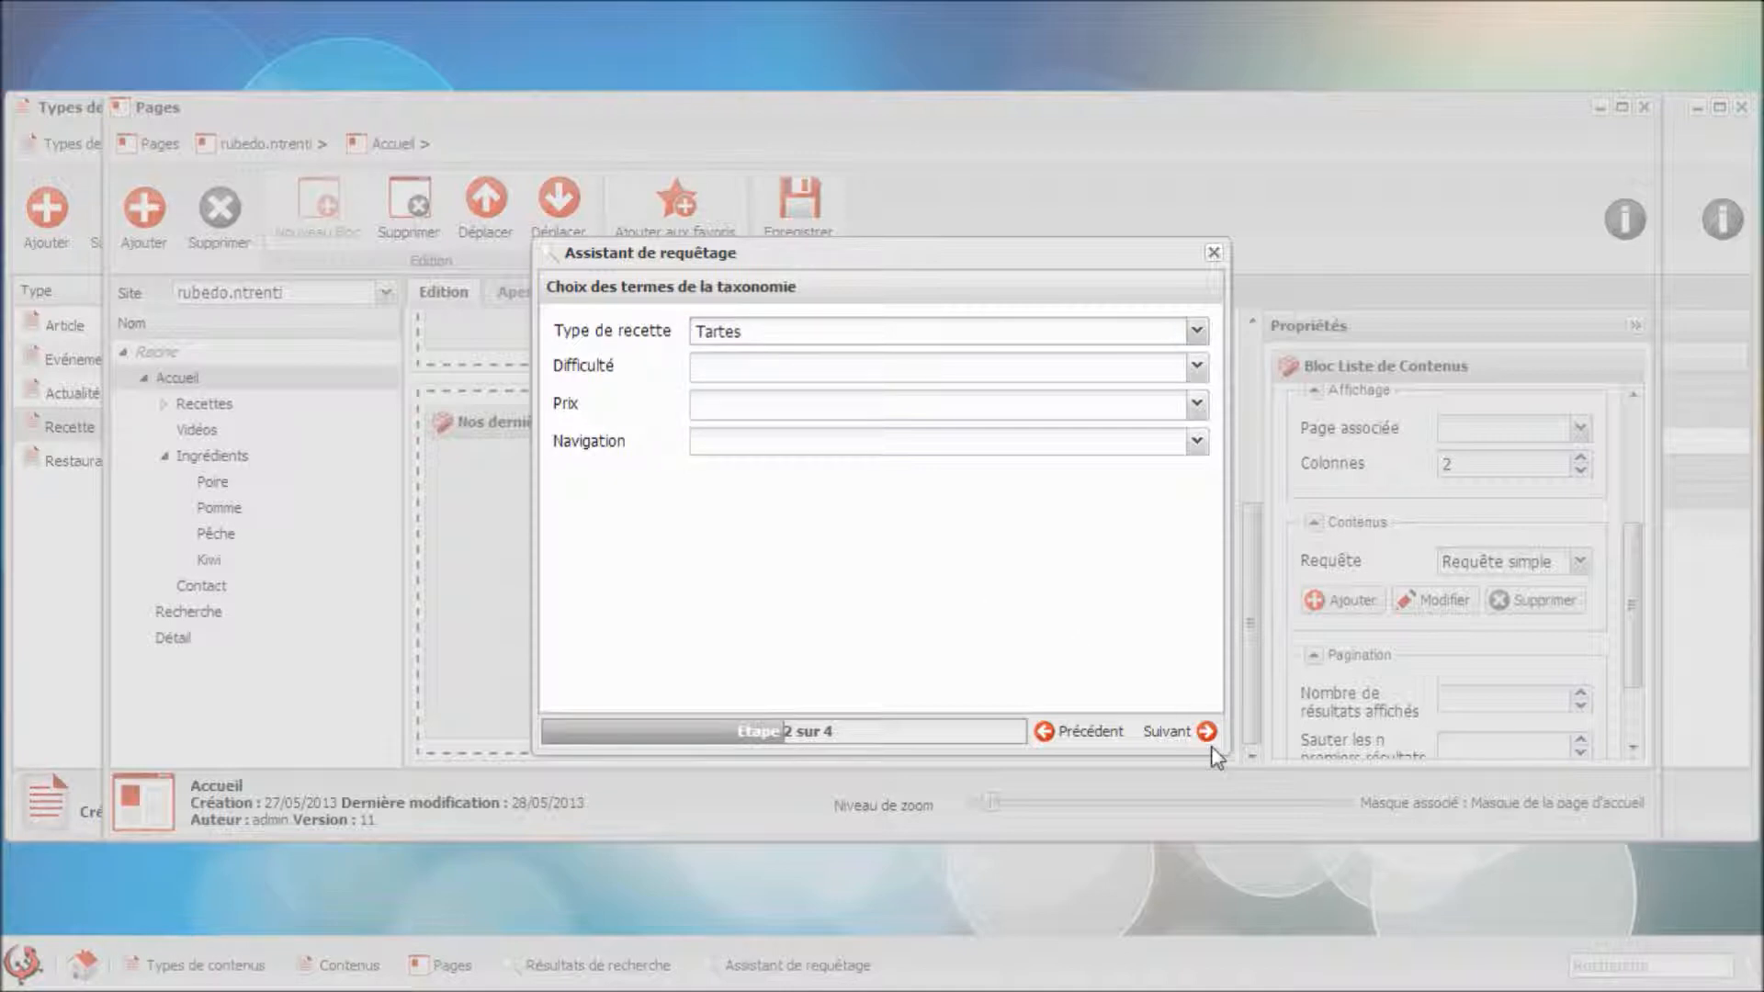
left_click(1185, 735)
left_click(1187, 733)
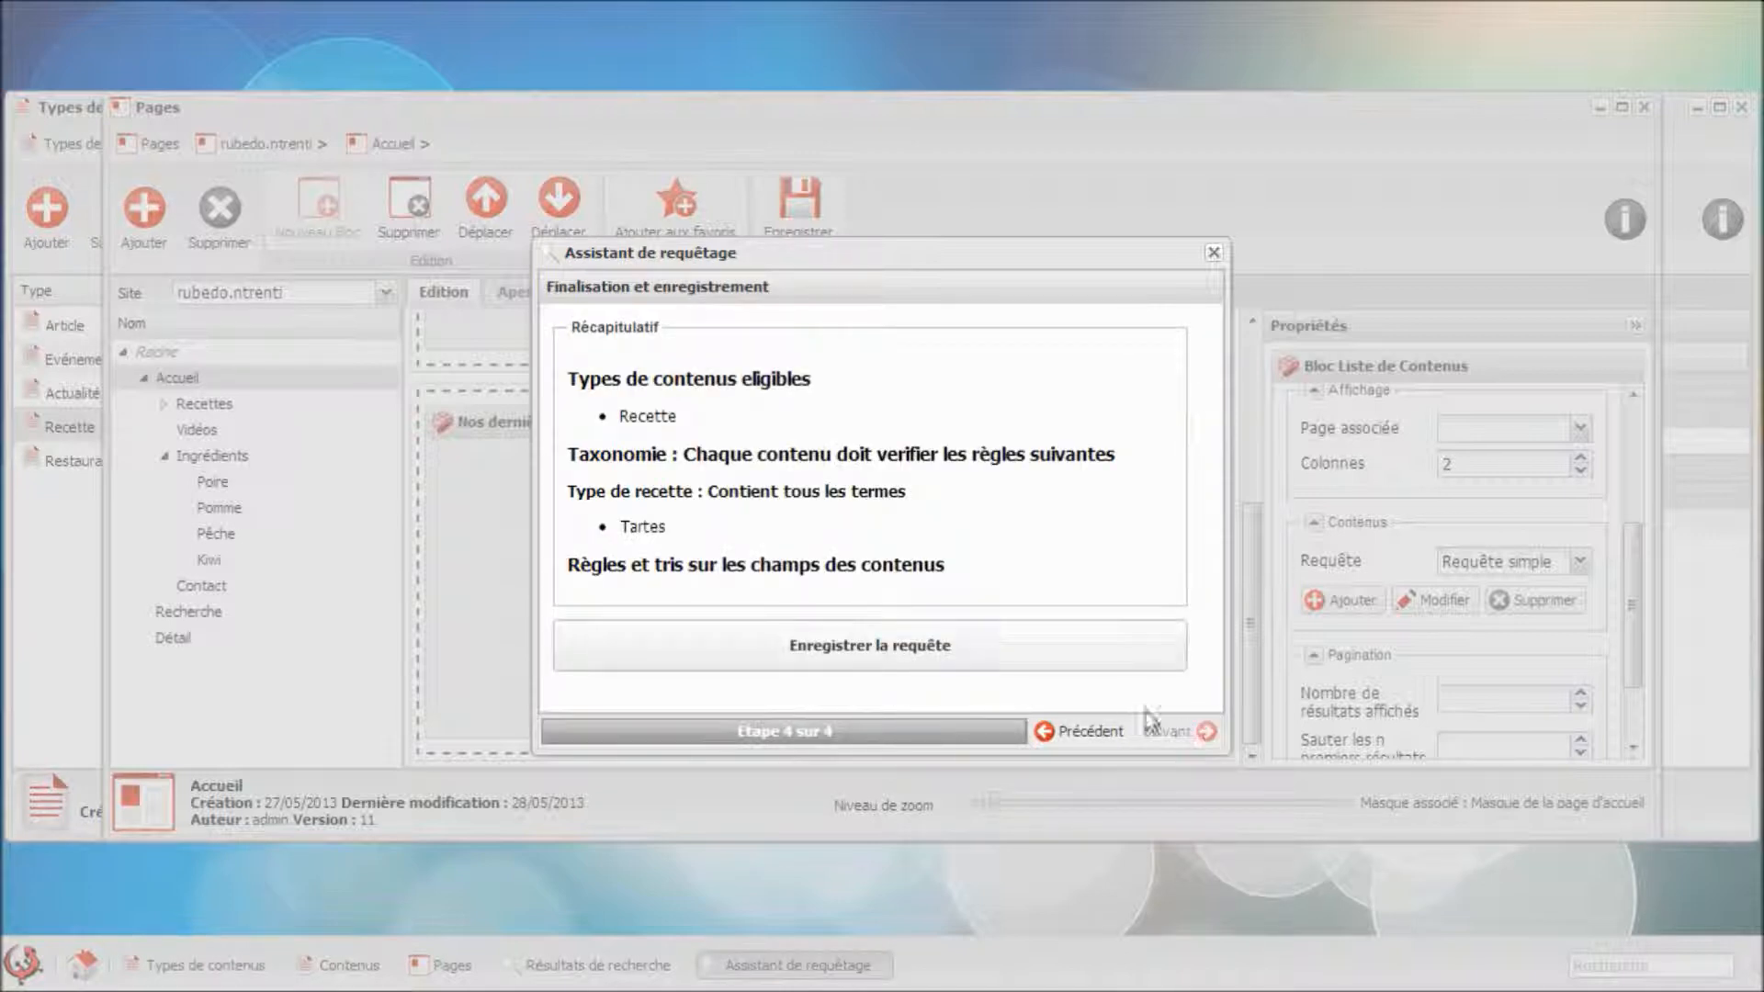
left_click(1057, 645)
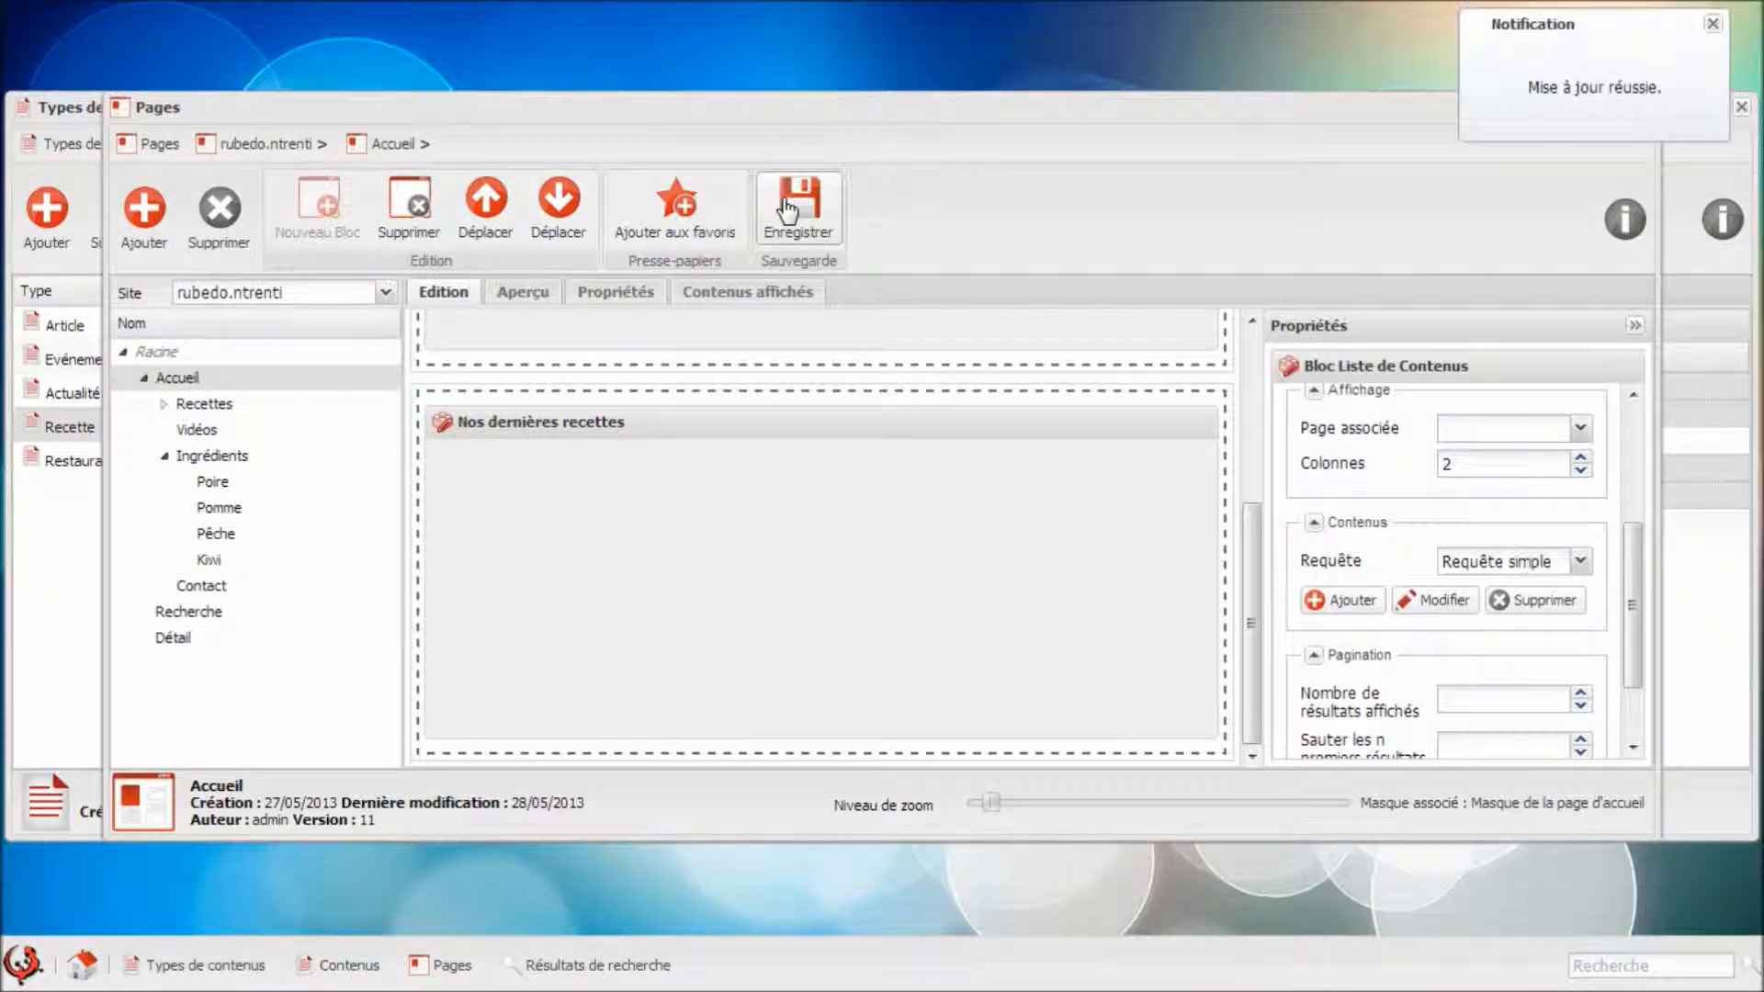
Save the Accueil page and check its list of latest recipes on the public site.
left_click(792, 211)
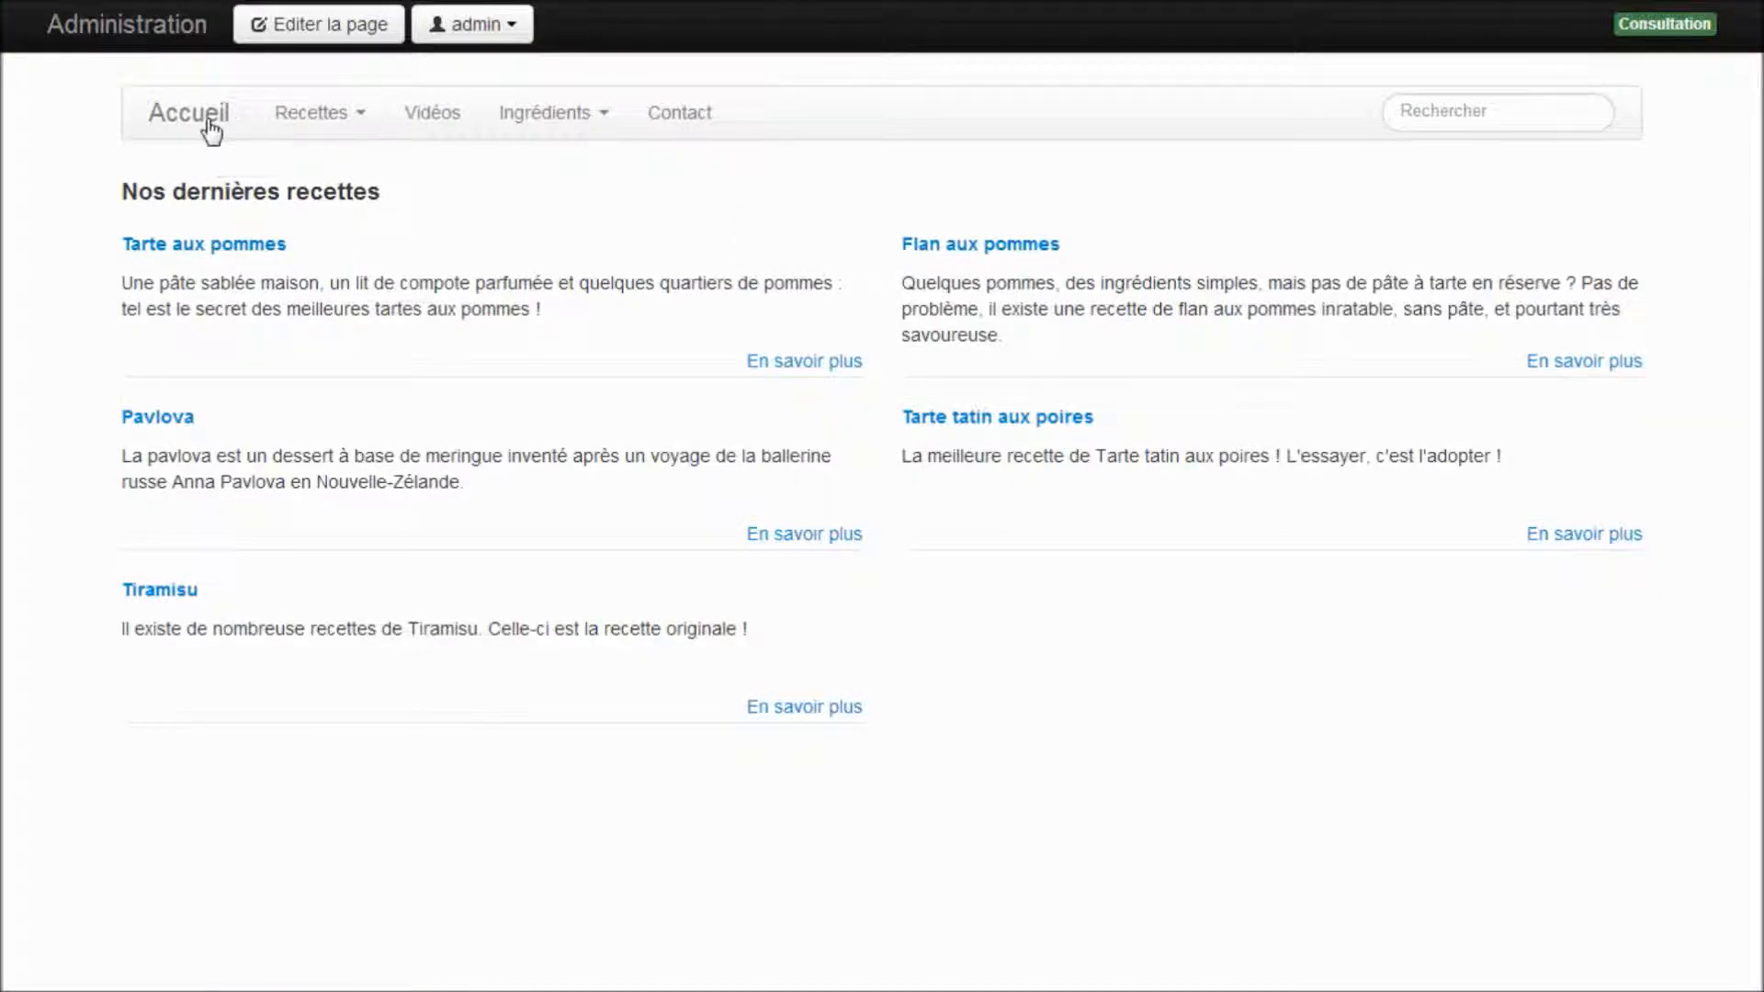
left_click(211, 128)
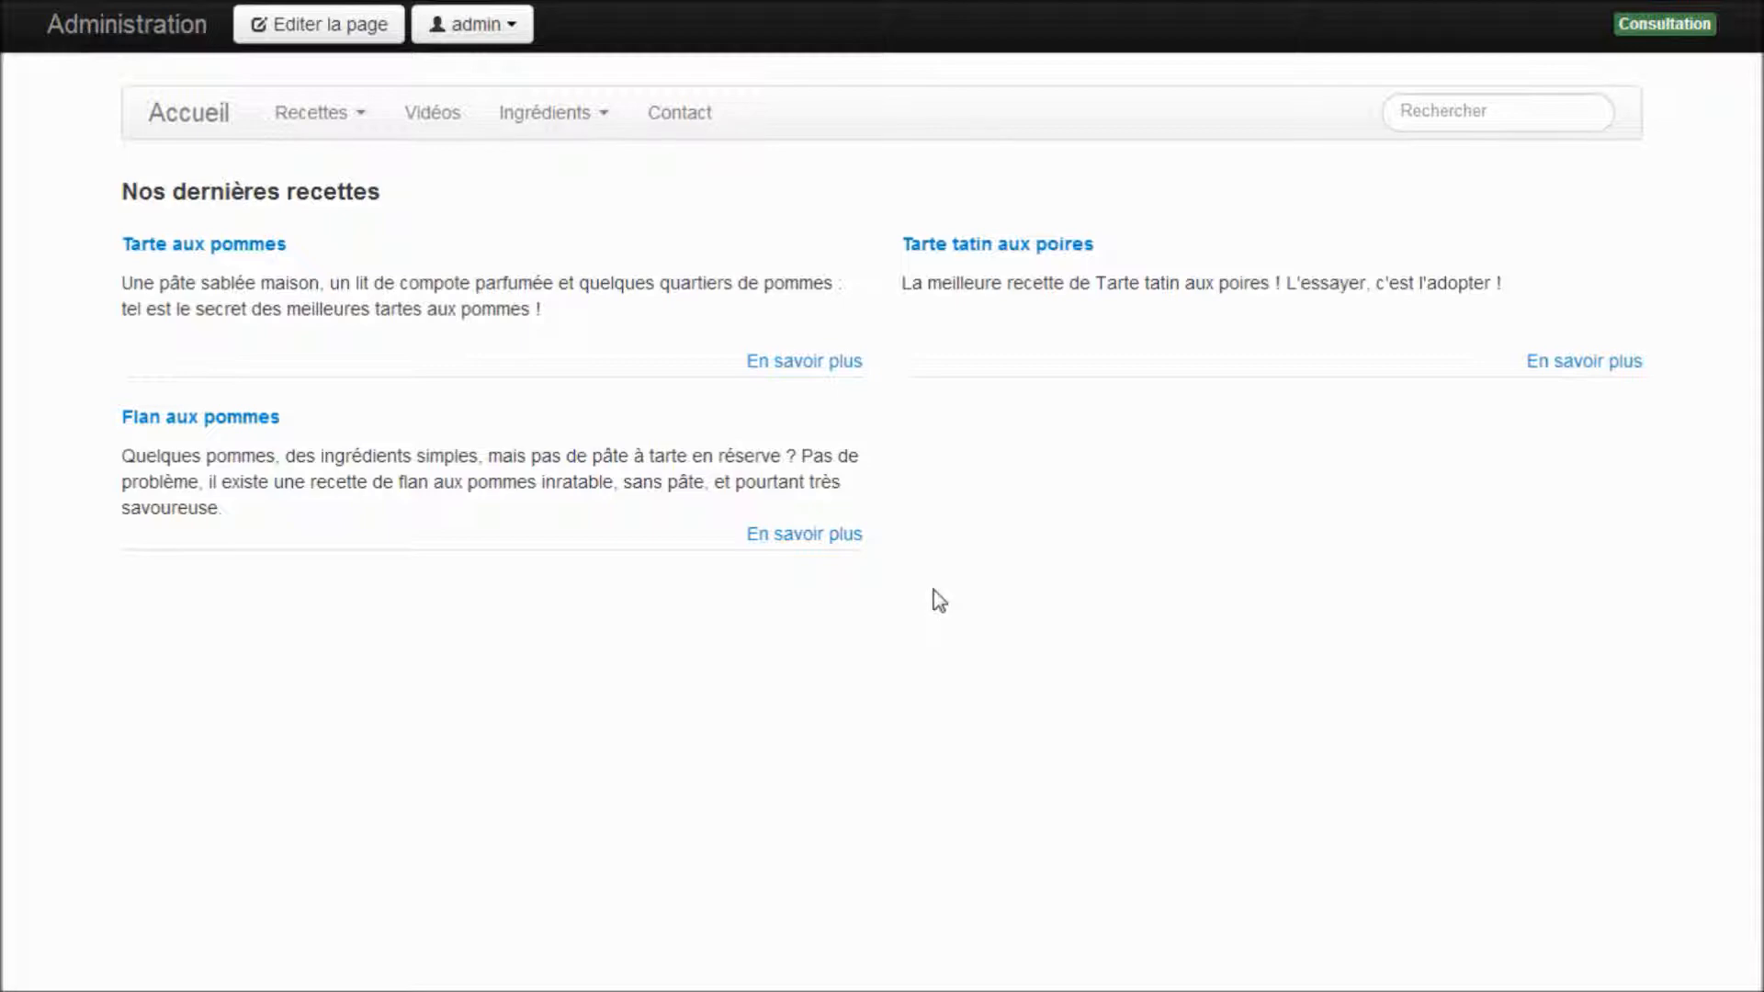
key("ctrl+Tab")
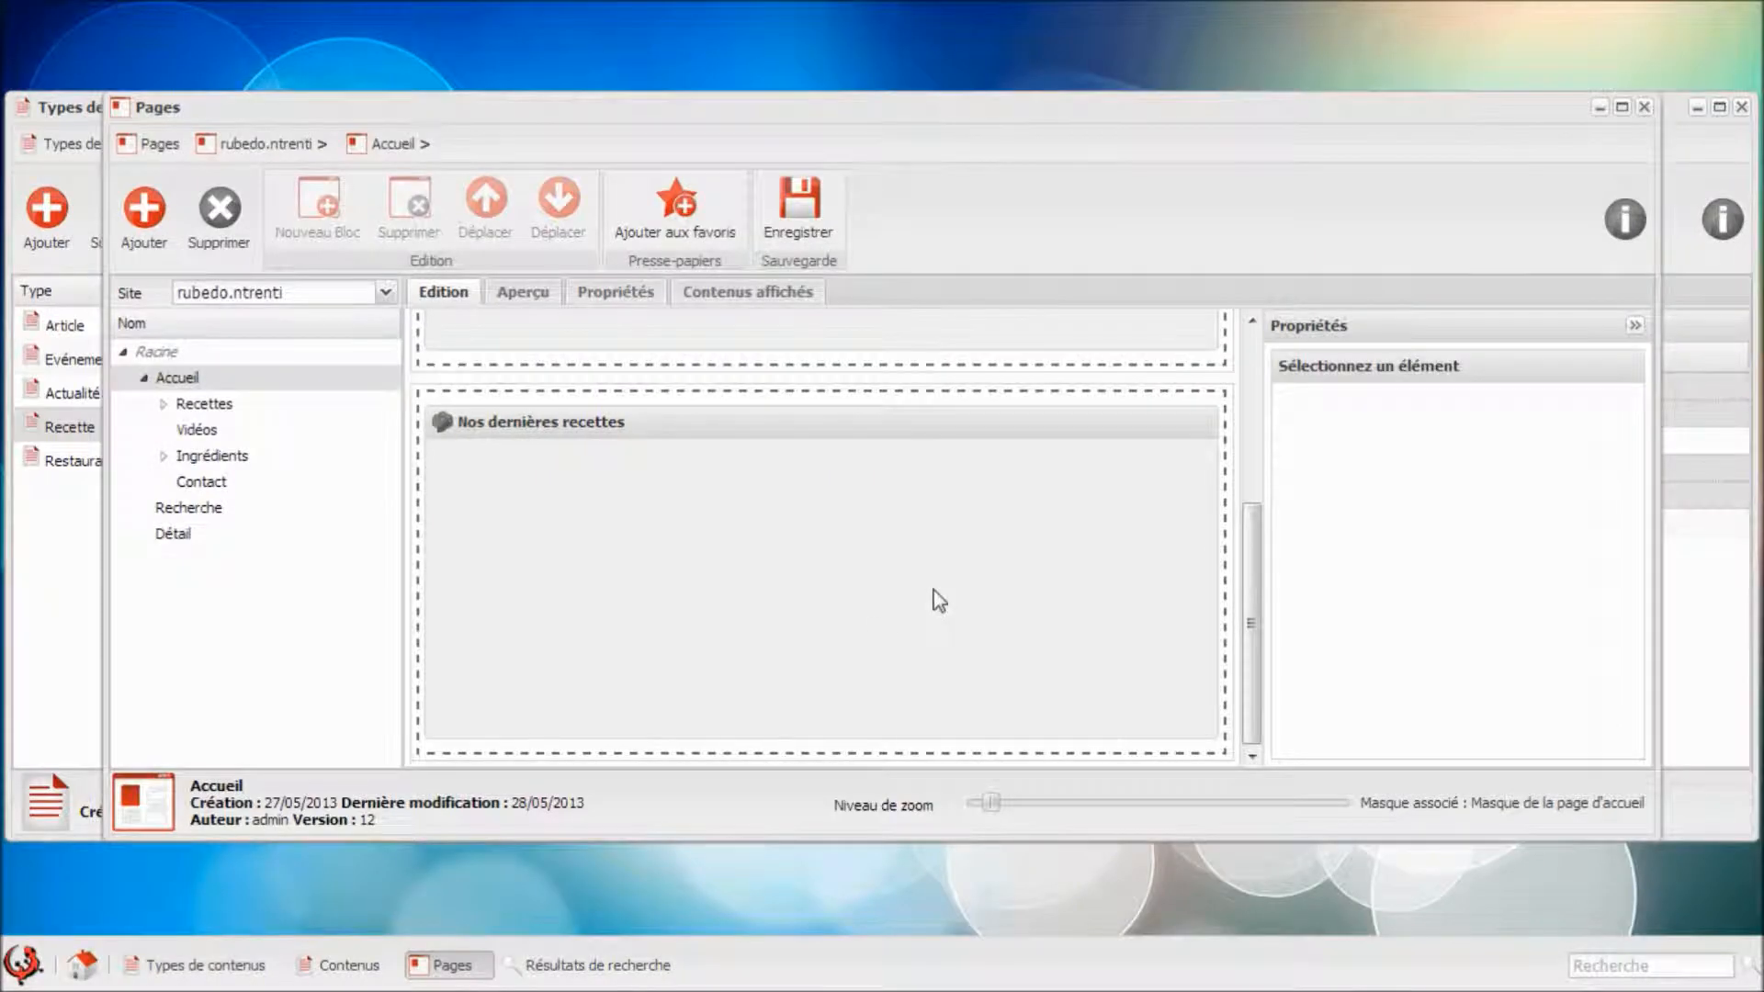
Review the taxonomy vocabularies and the editable fields of the Restaurant content type.
left_click(204, 964)
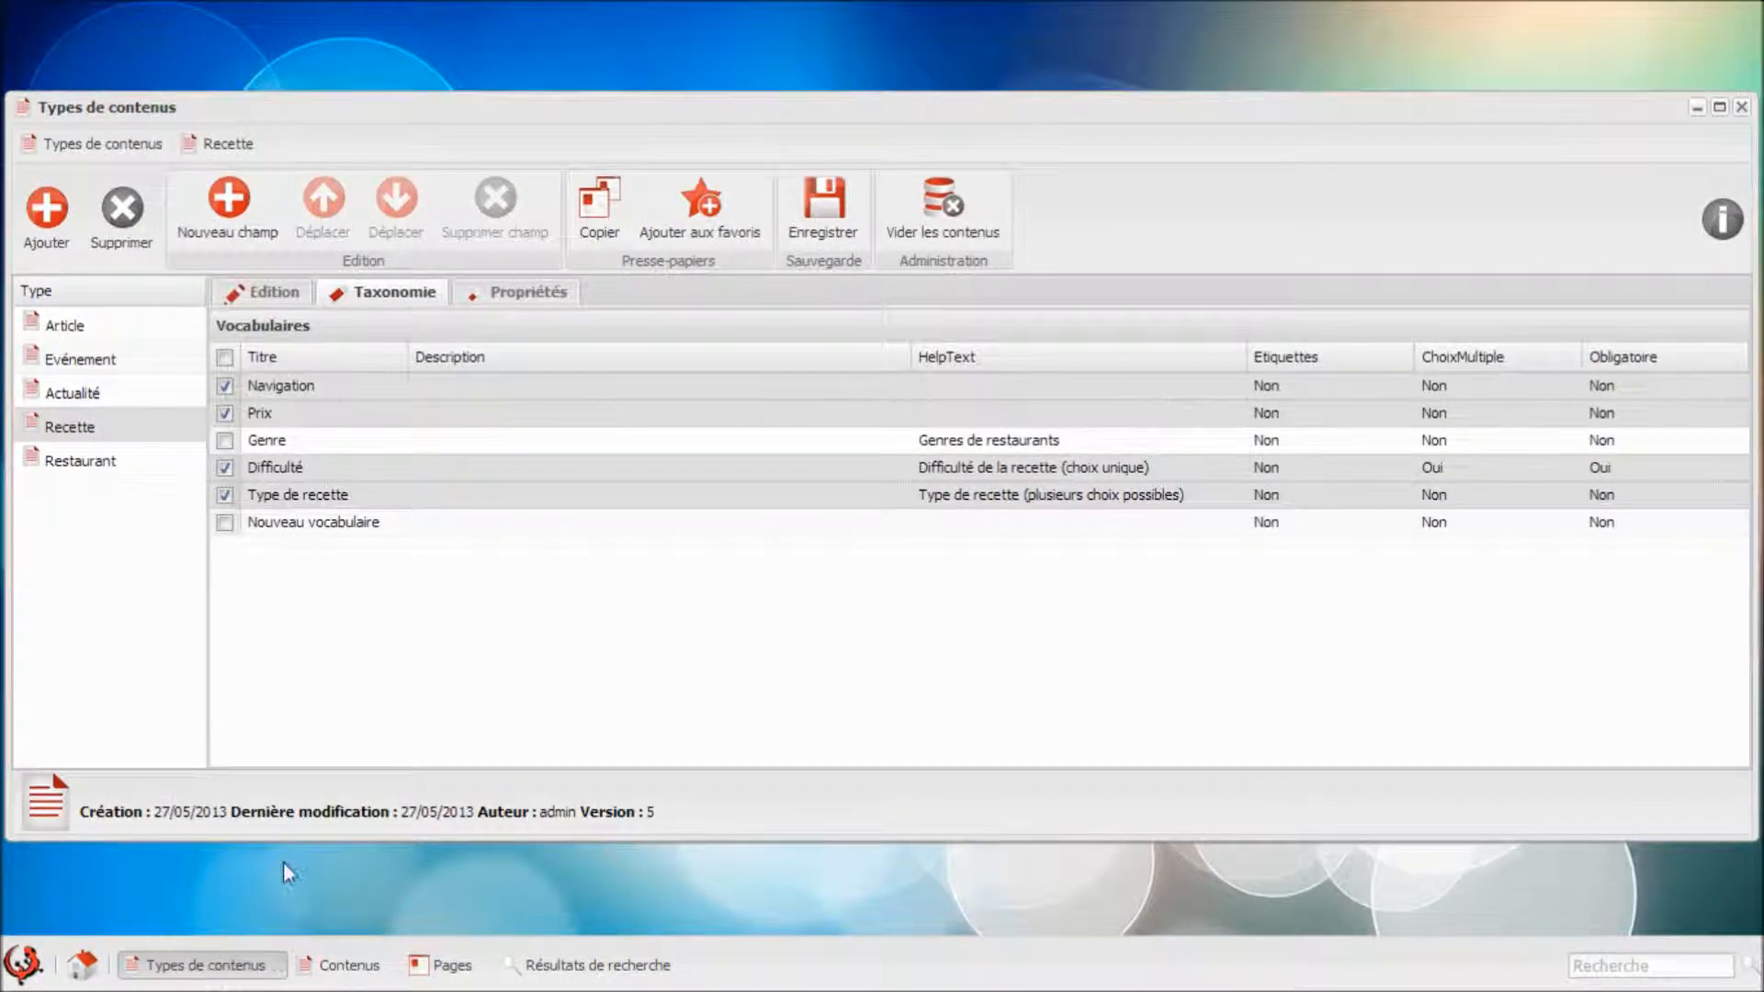
left_click(69, 467)
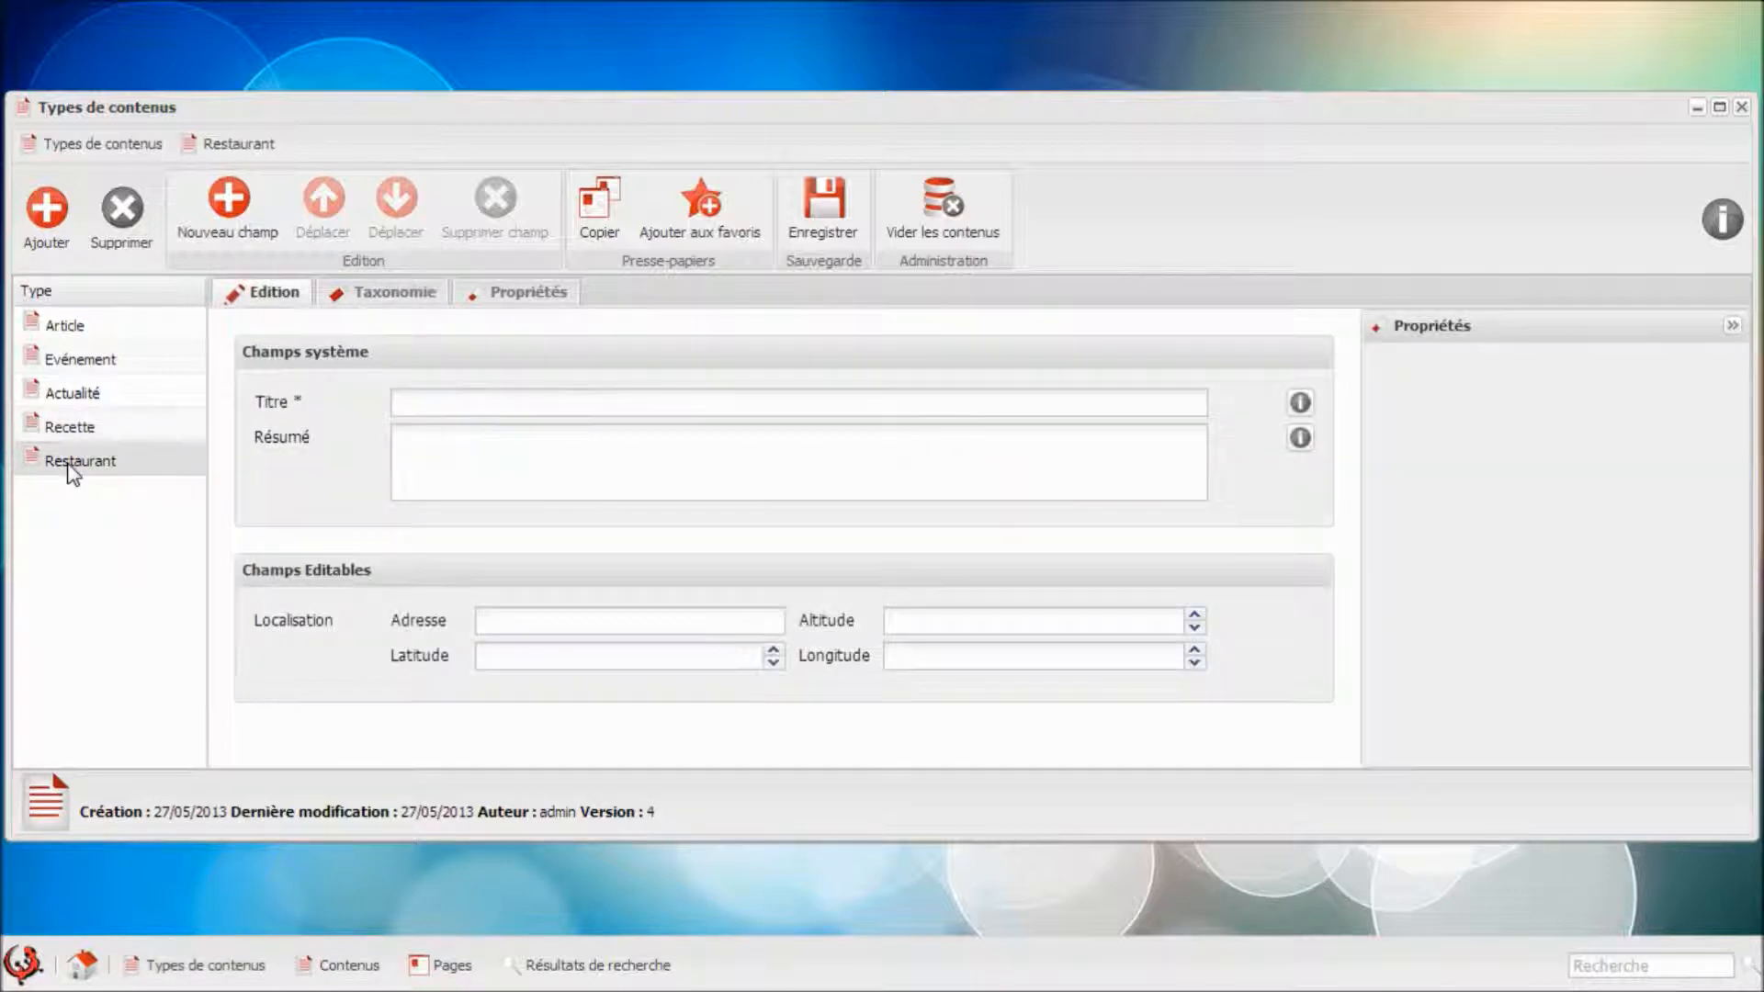
left_click(365, 294)
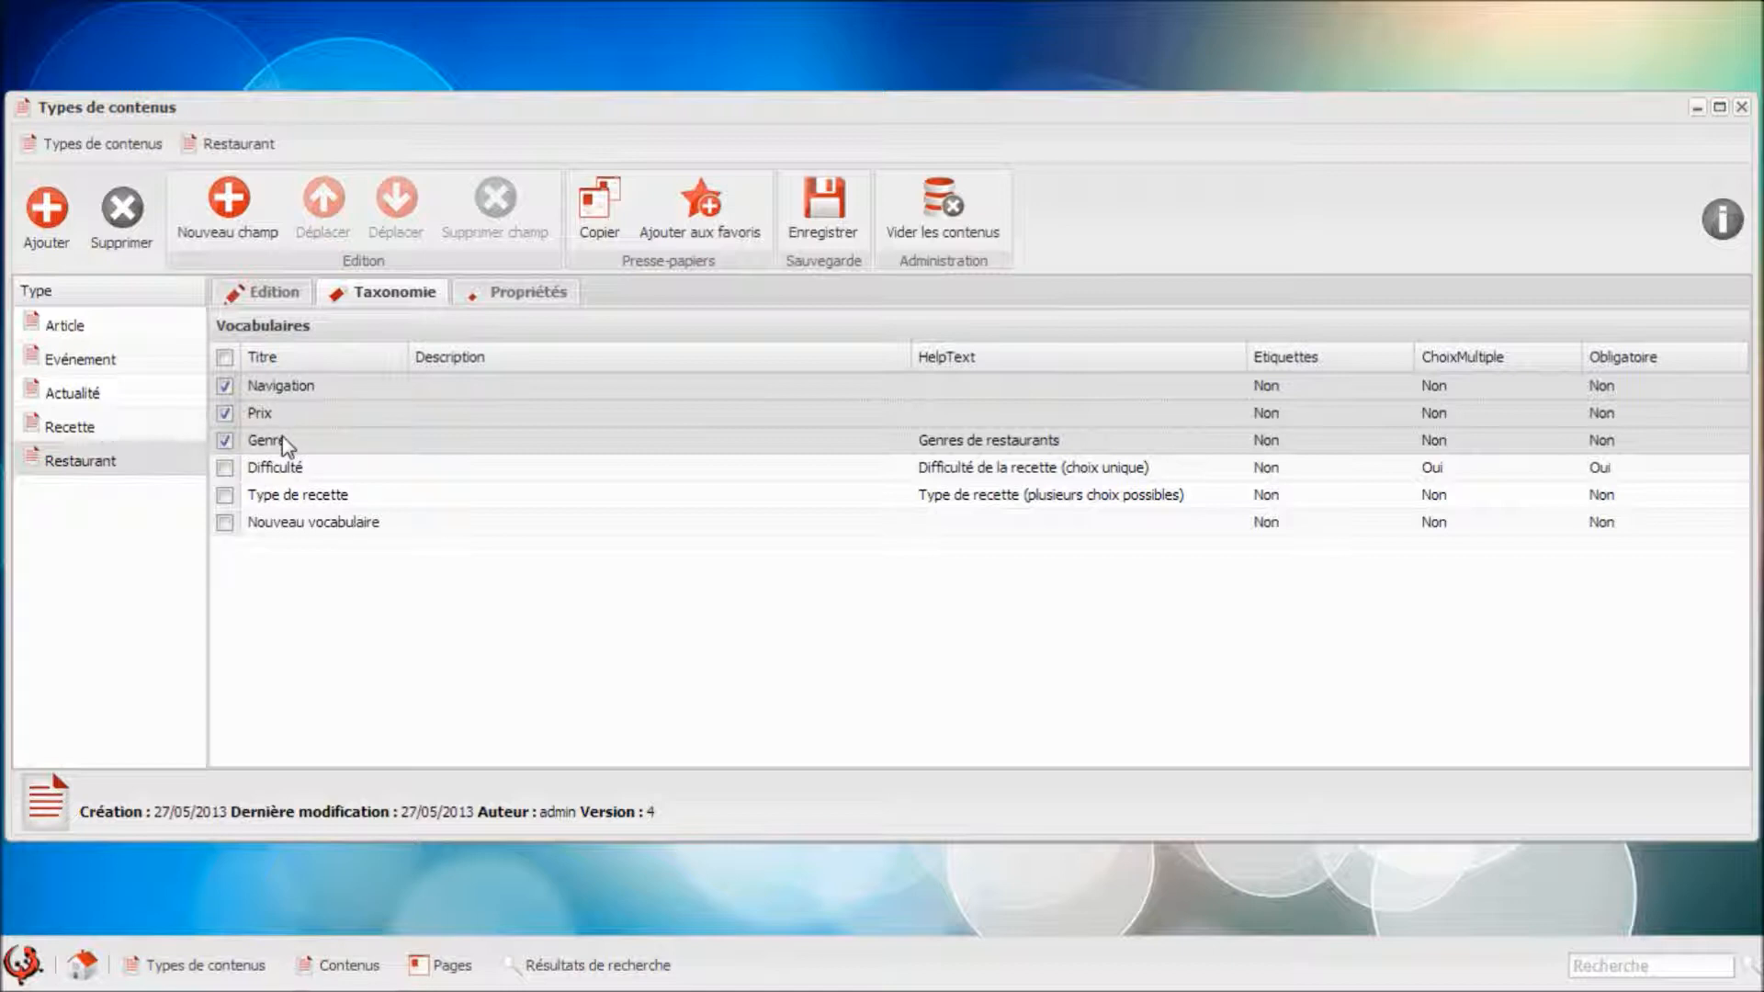
left_click(255, 293)
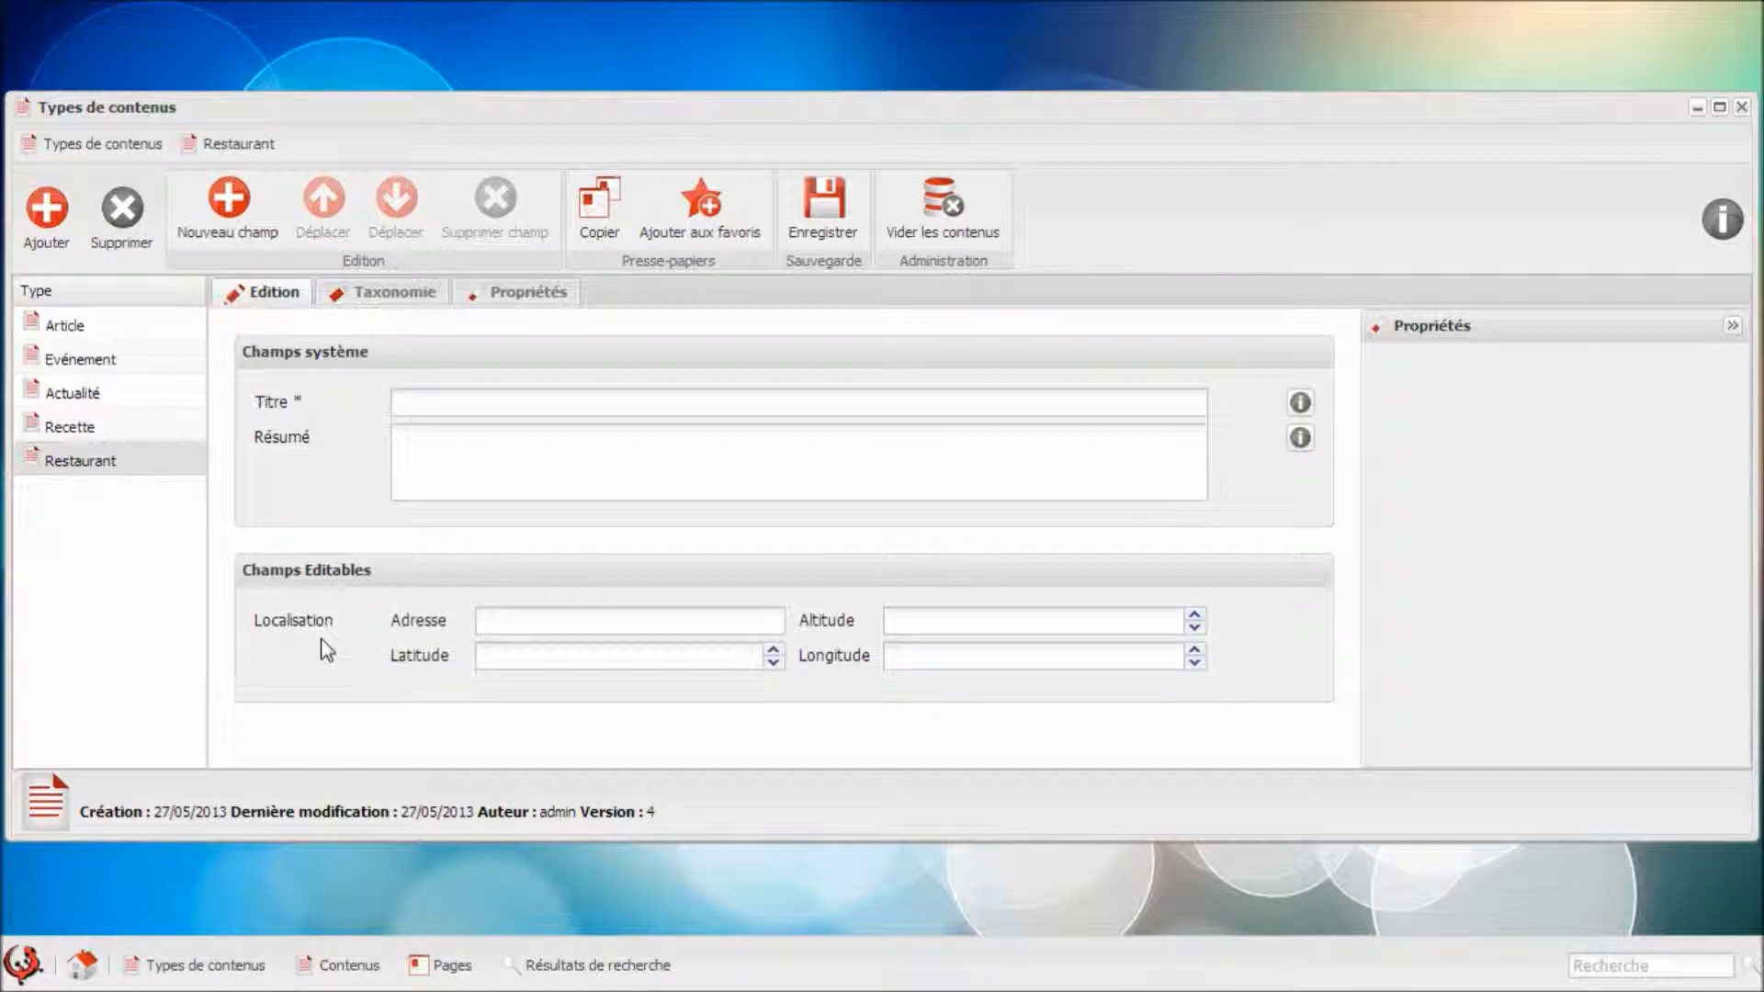
Open the Restaurant content Le kiwi sauteur, review its location and taxonomy terms, and publish it.
left_click(349, 964)
left_click(365, 462)
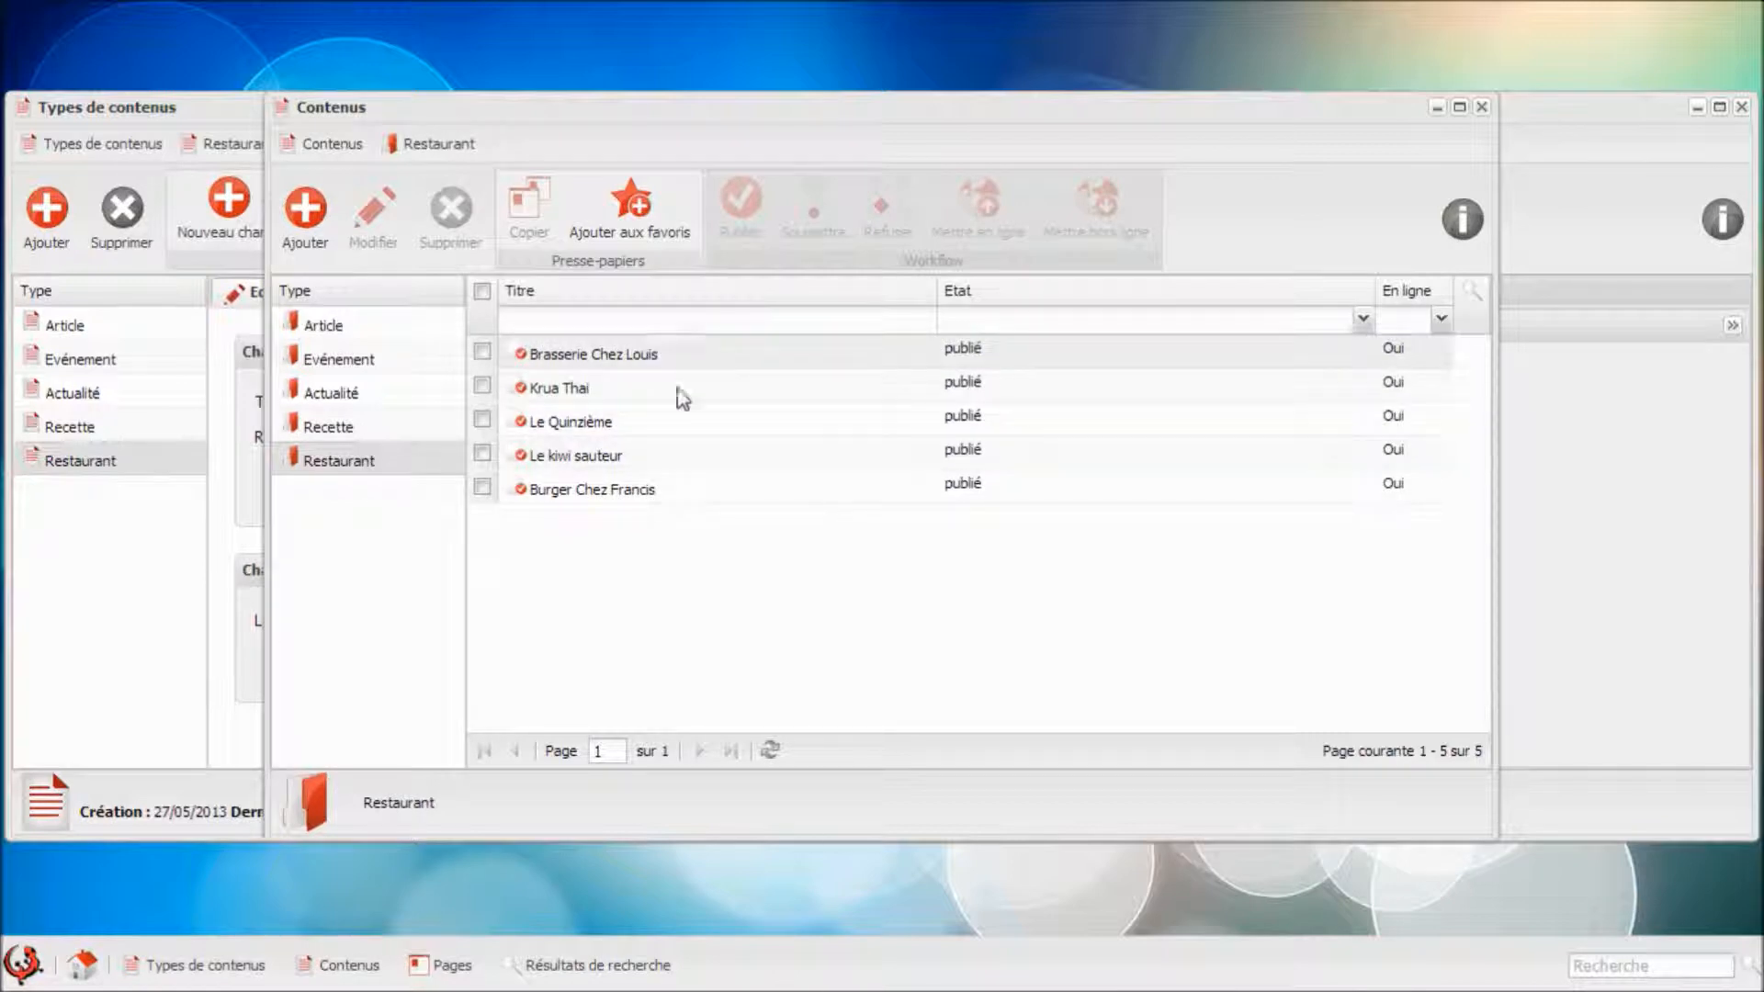
left_click(632, 469)
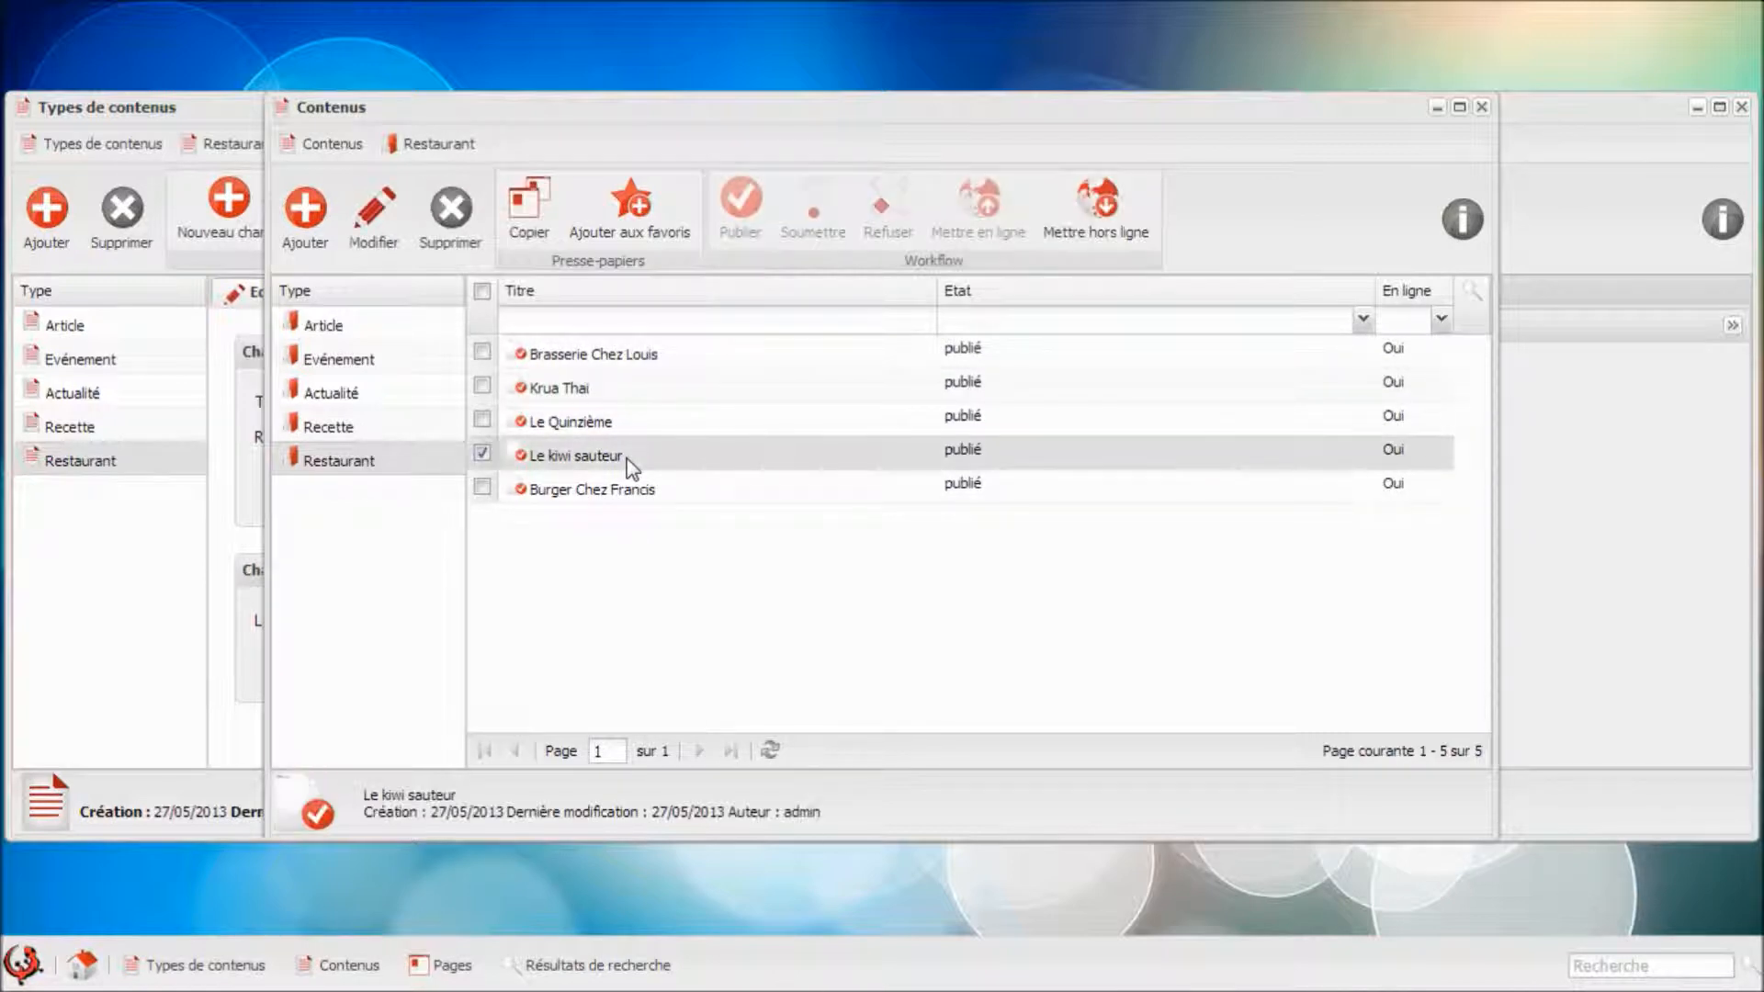
double_click(632, 468)
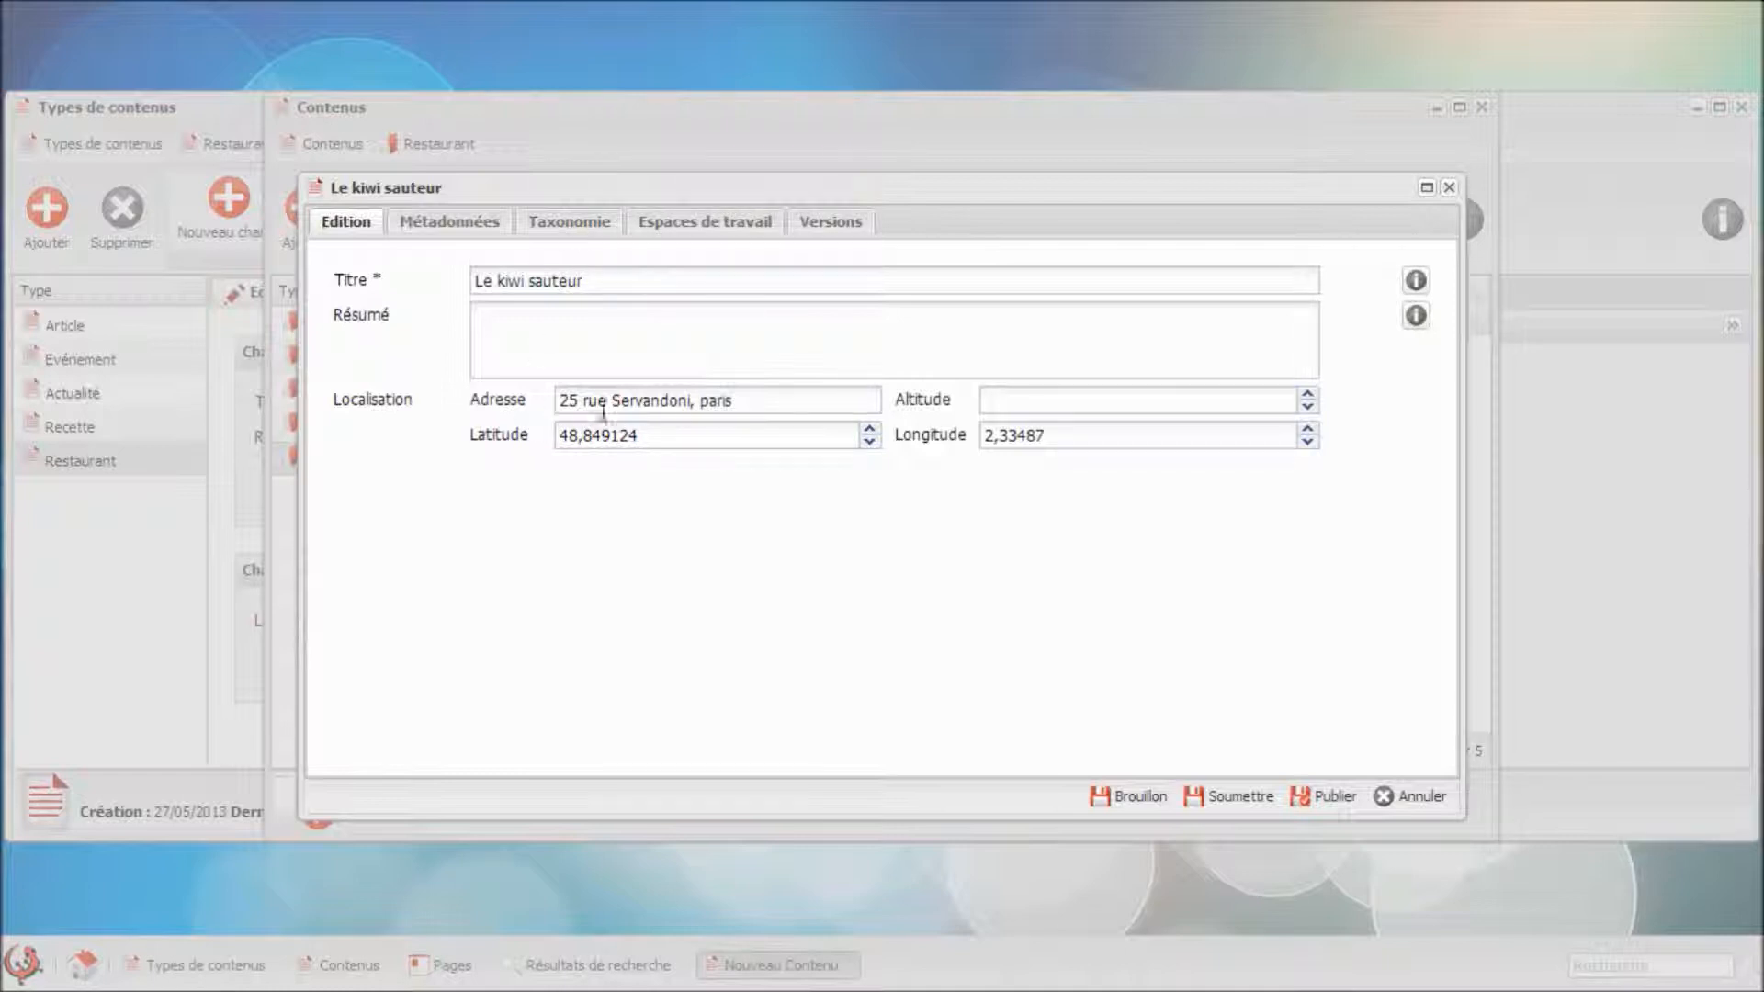
left_click(597, 223)
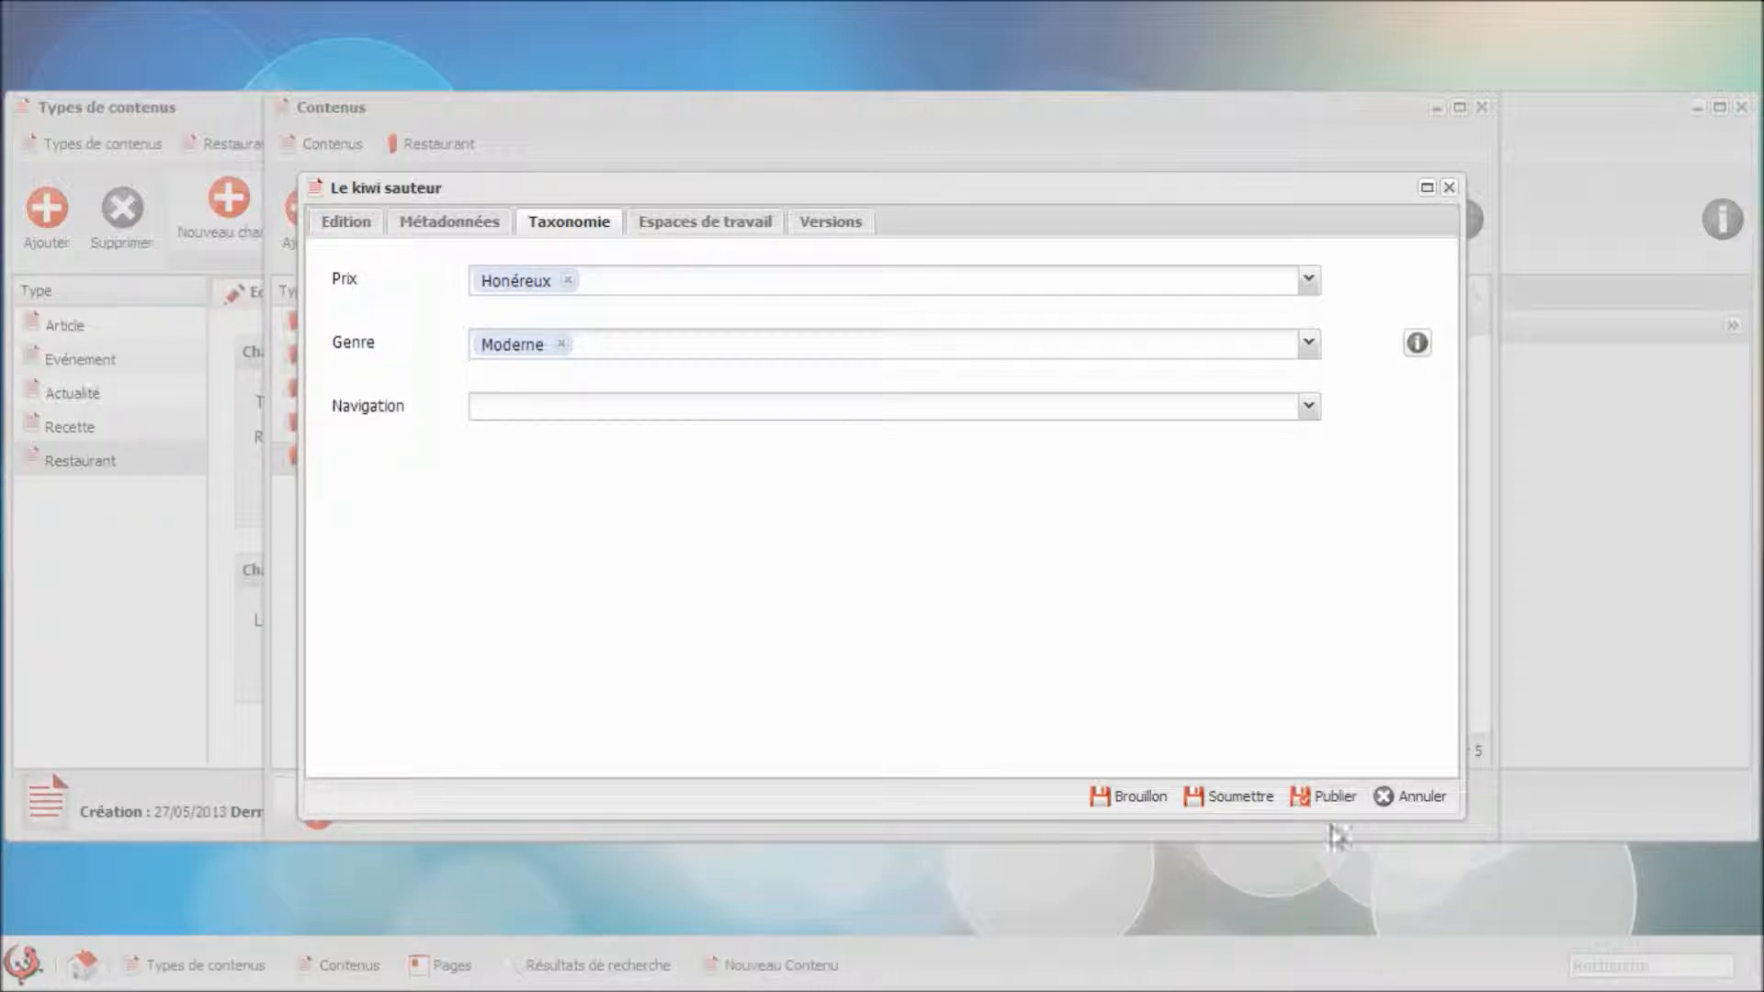
left_click(1334, 795)
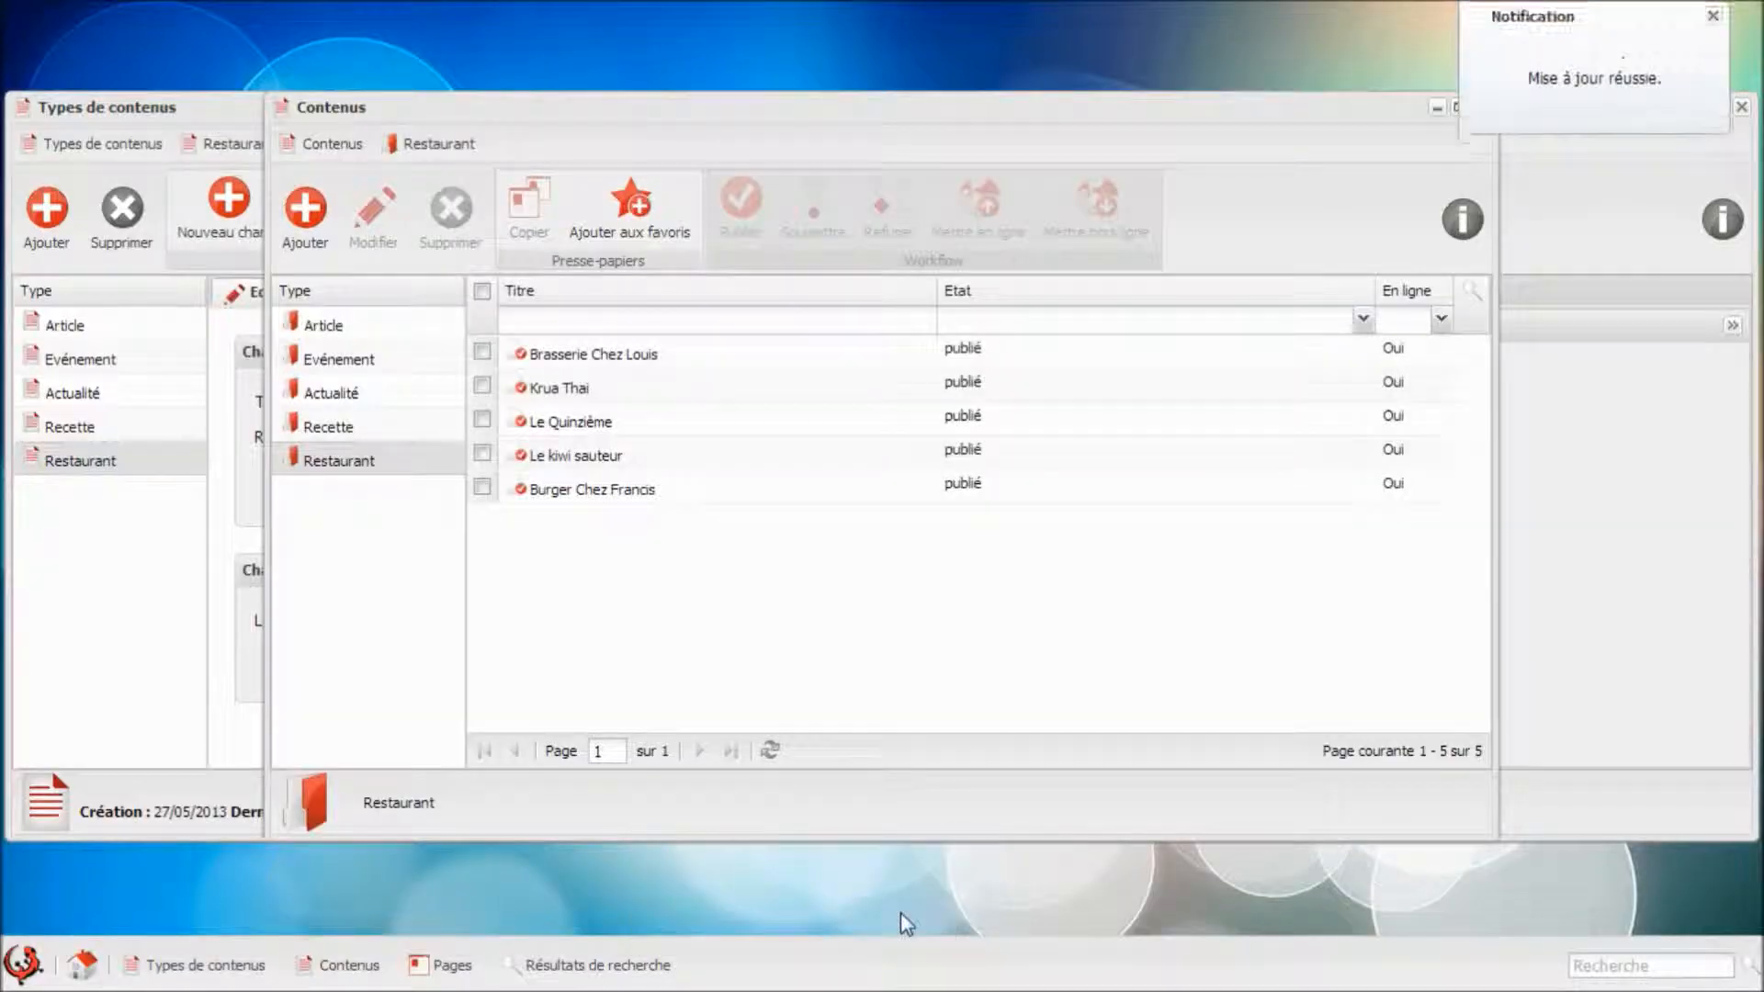
Create the page Les meilleures tables as a child of Accueil, using the page mask Masque de la page d'accueil.
left_click(445, 965)
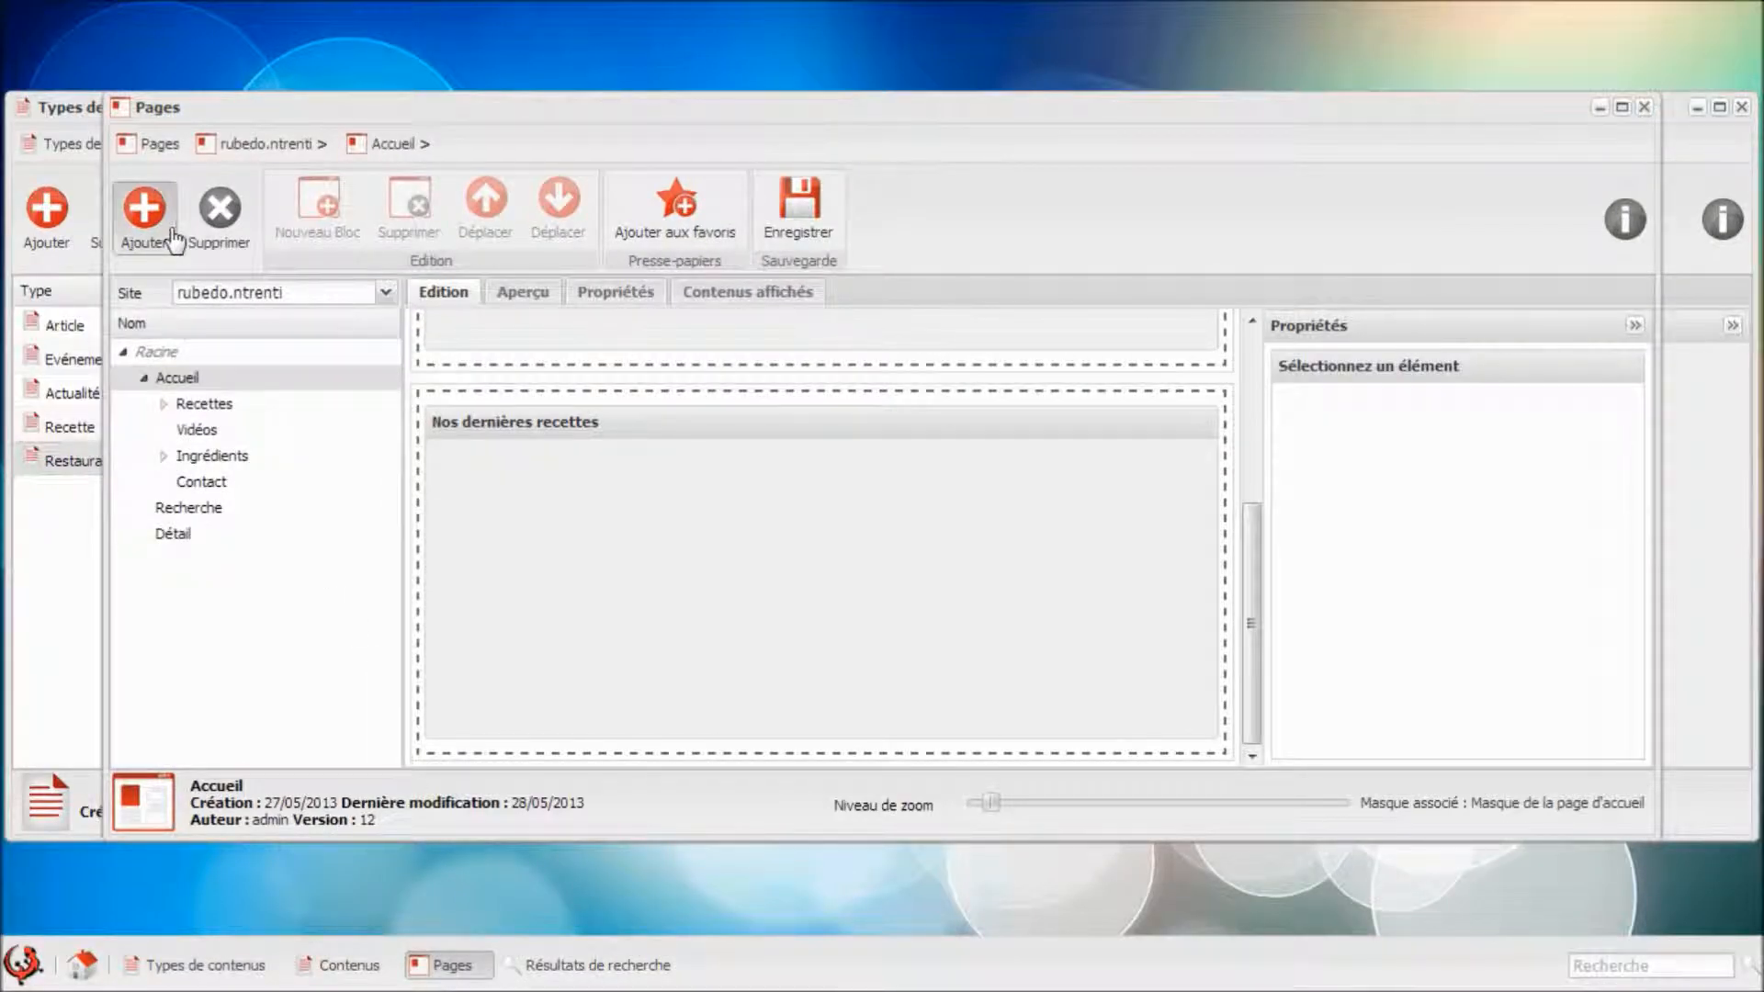
left_click(144, 216)
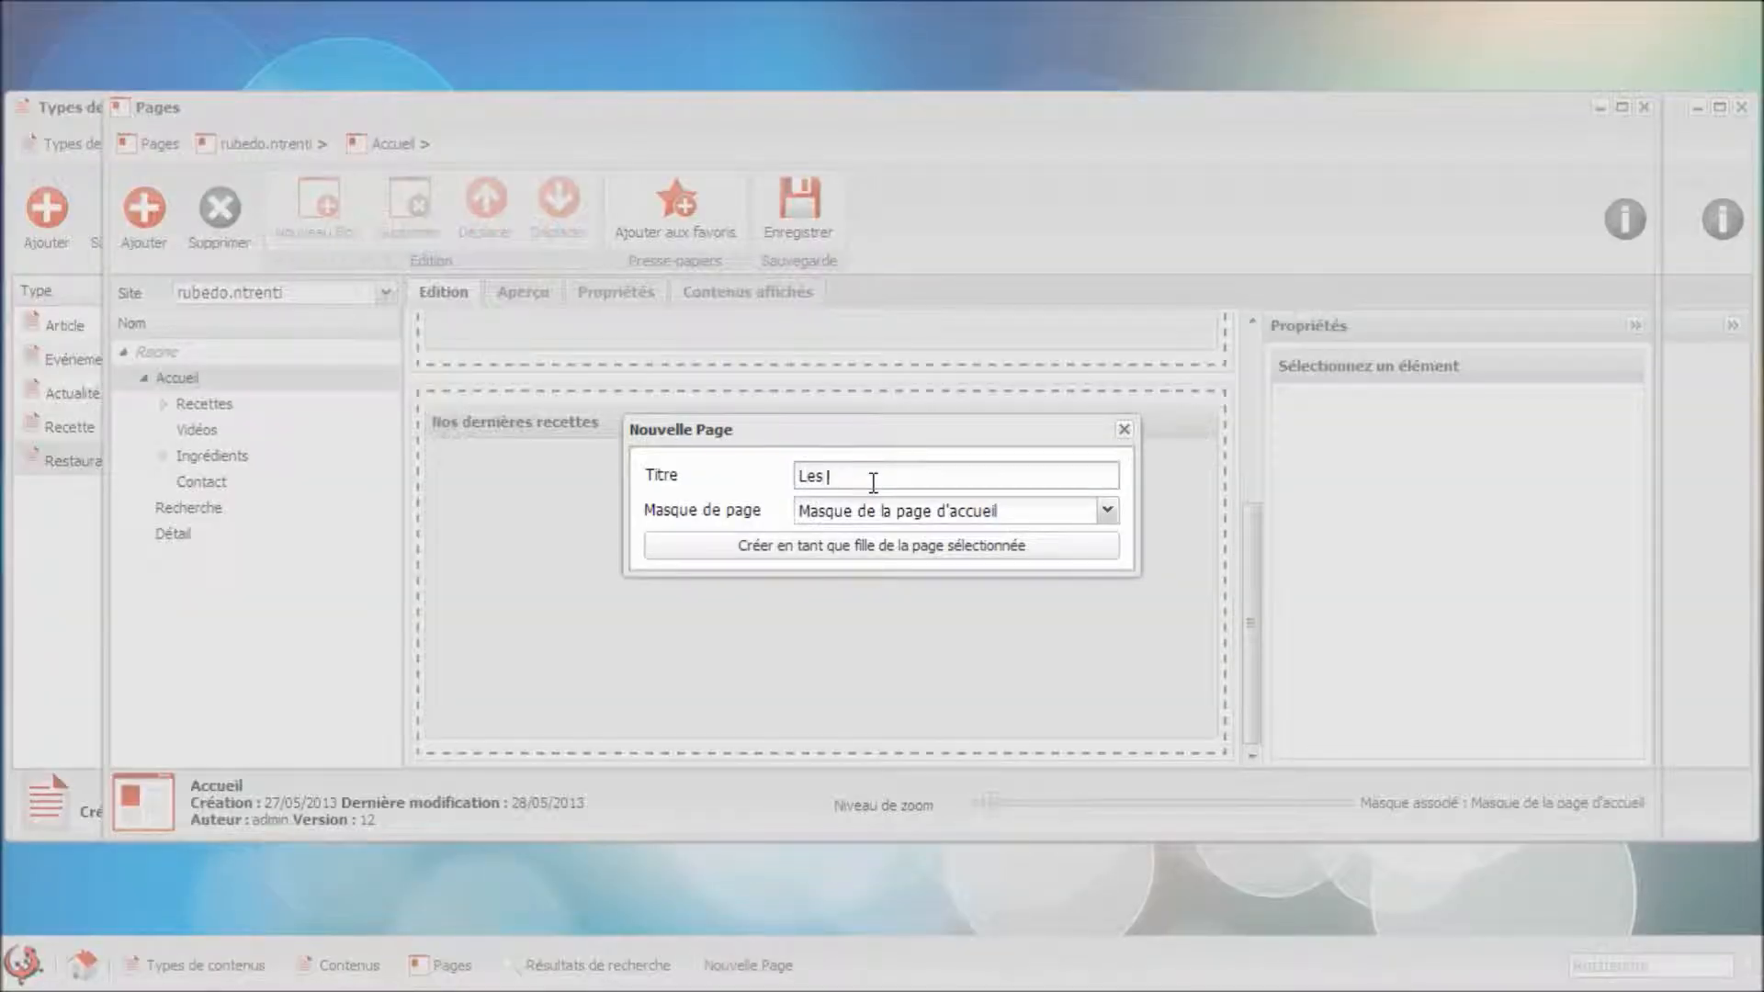
type("Les meilleures tables")
left_click(853, 551)
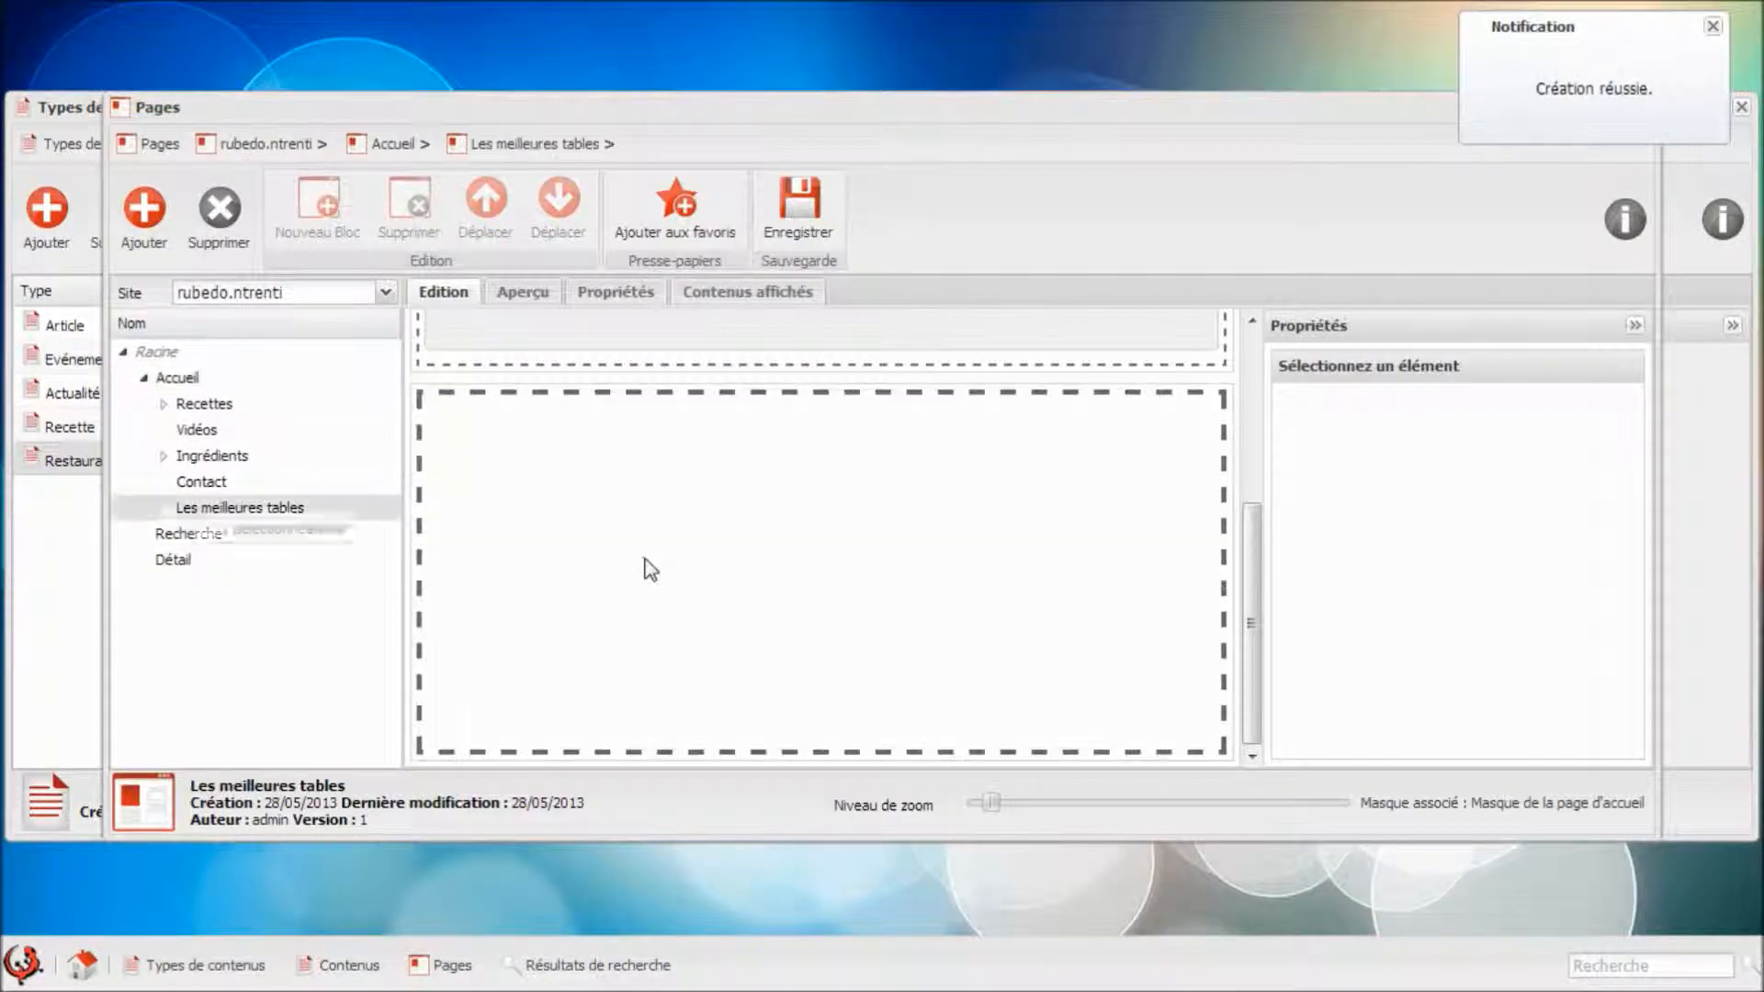
Add a Google Maps block to the empty column of the Les meilleures tables page.
left_click(650, 571)
left_click(317, 204)
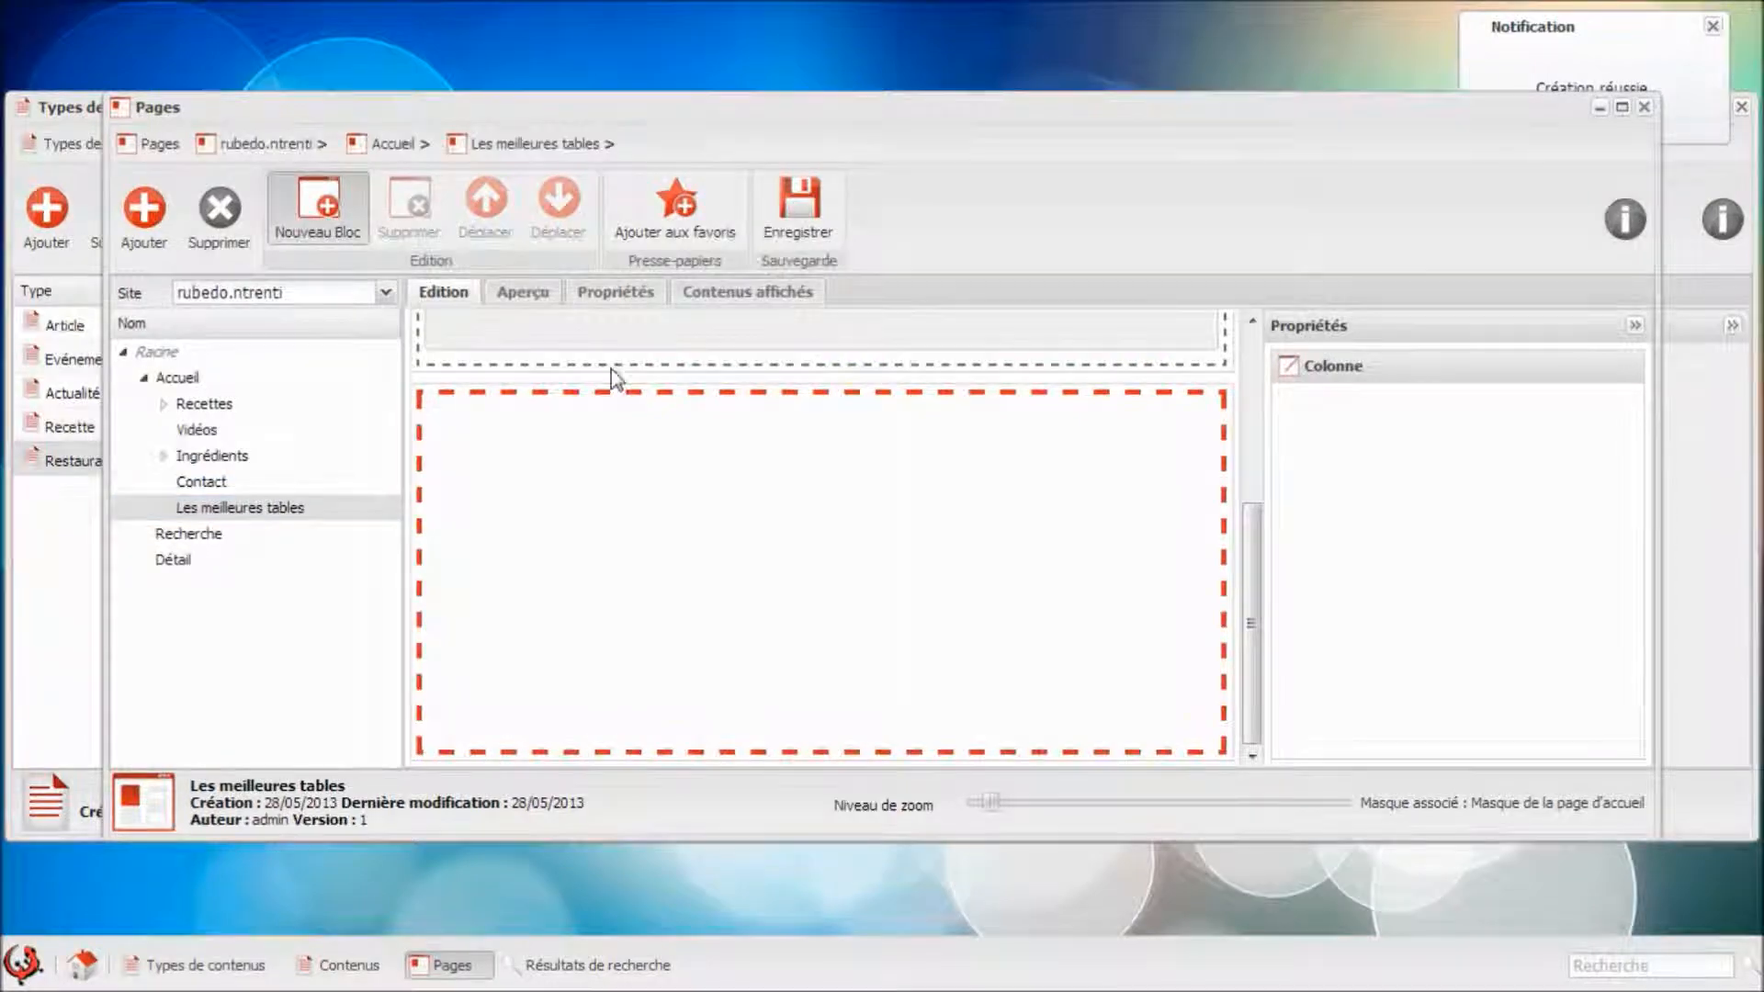
left_click(607, 387)
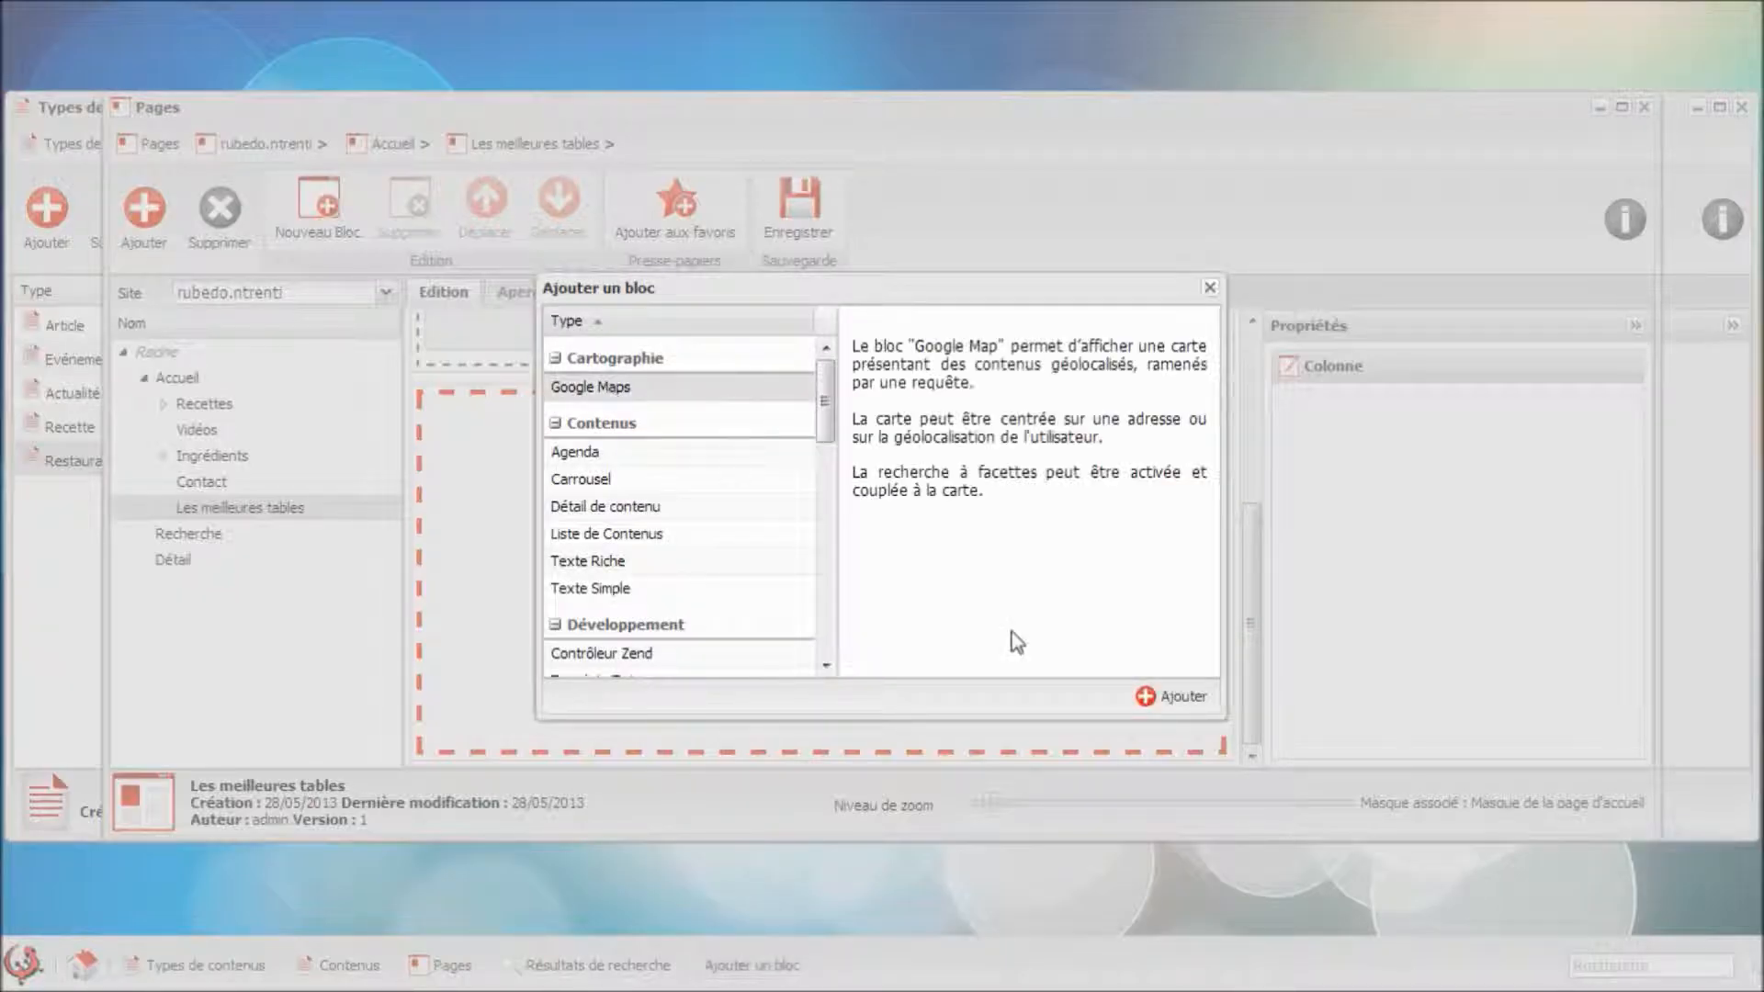
left_click(1183, 696)
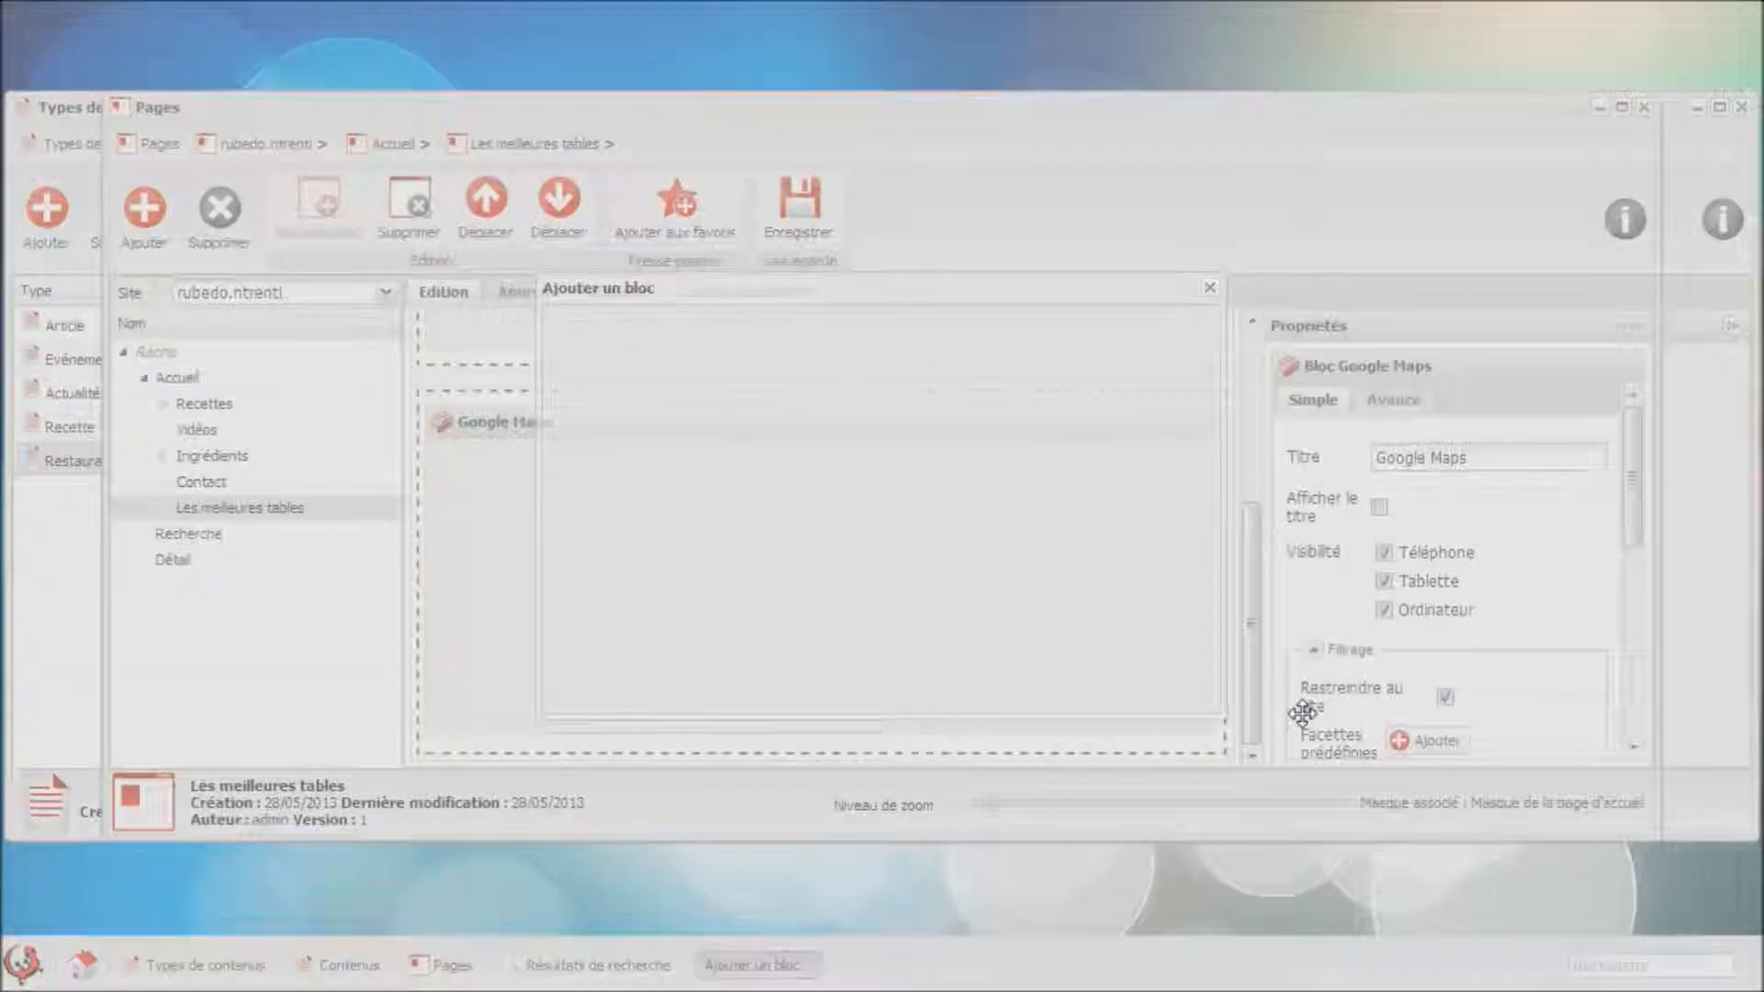
Add predefined facets to the Google Maps block that limit it to the Restaurant content type, and save the query.
scroll(1414, 708, "down", 3)
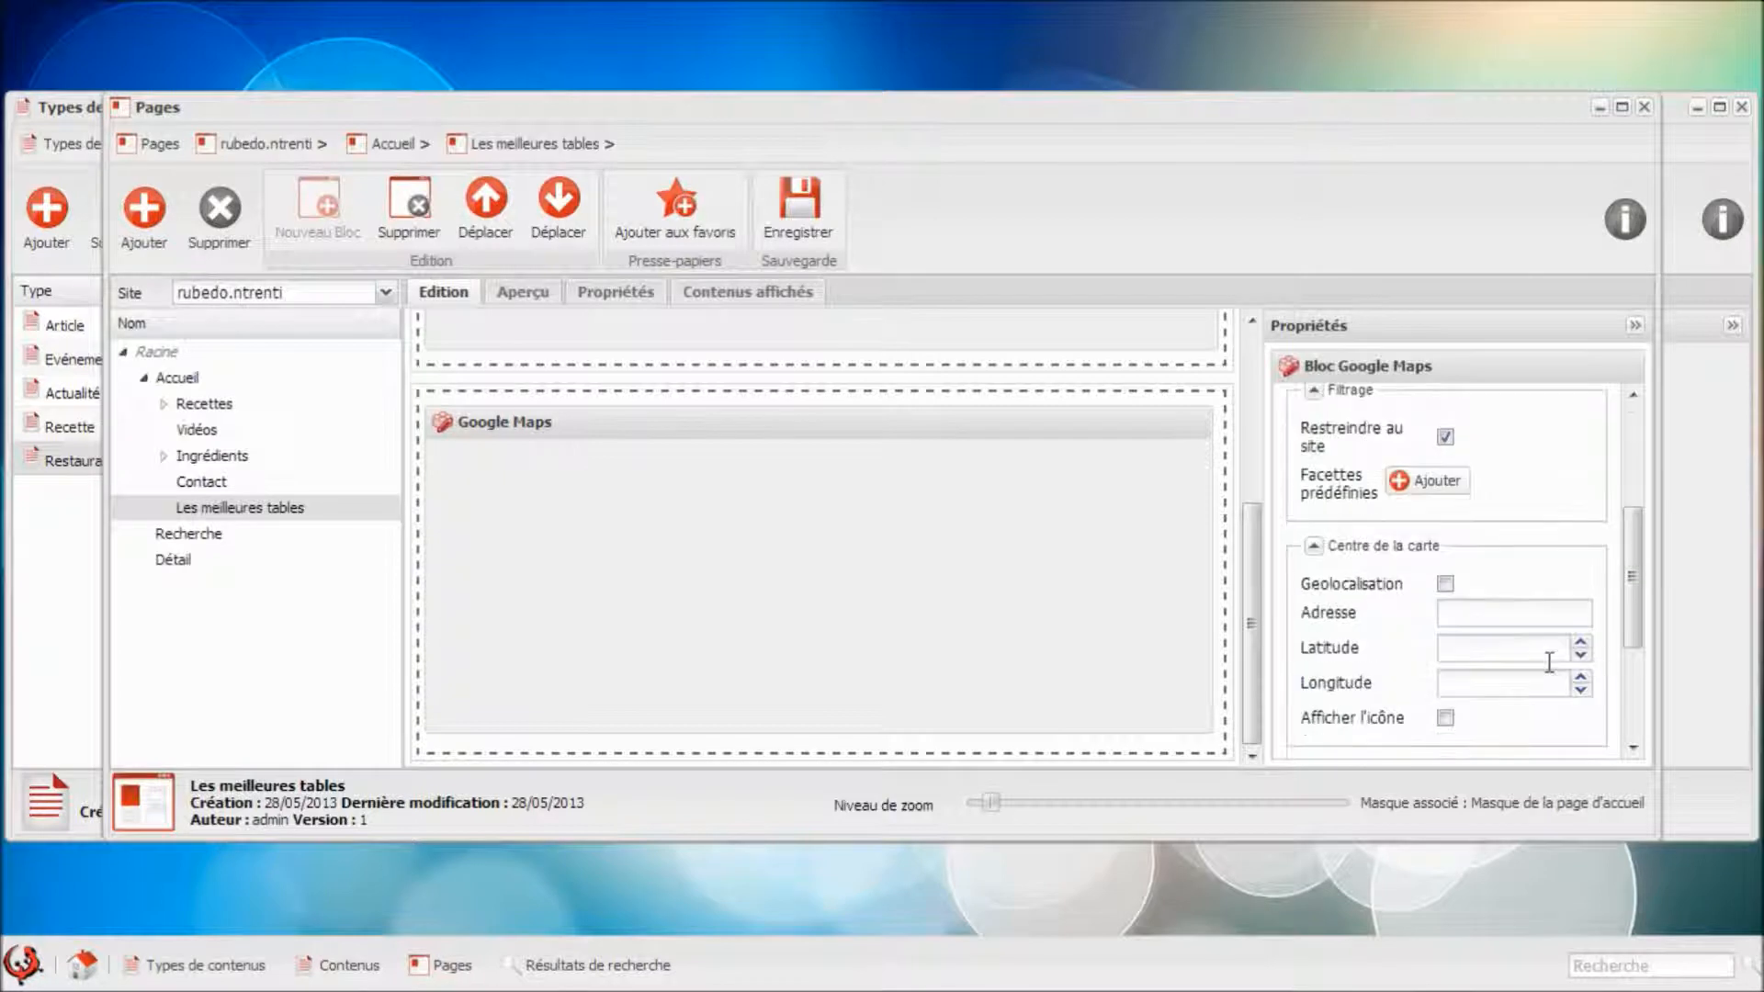
left_click(1427, 487)
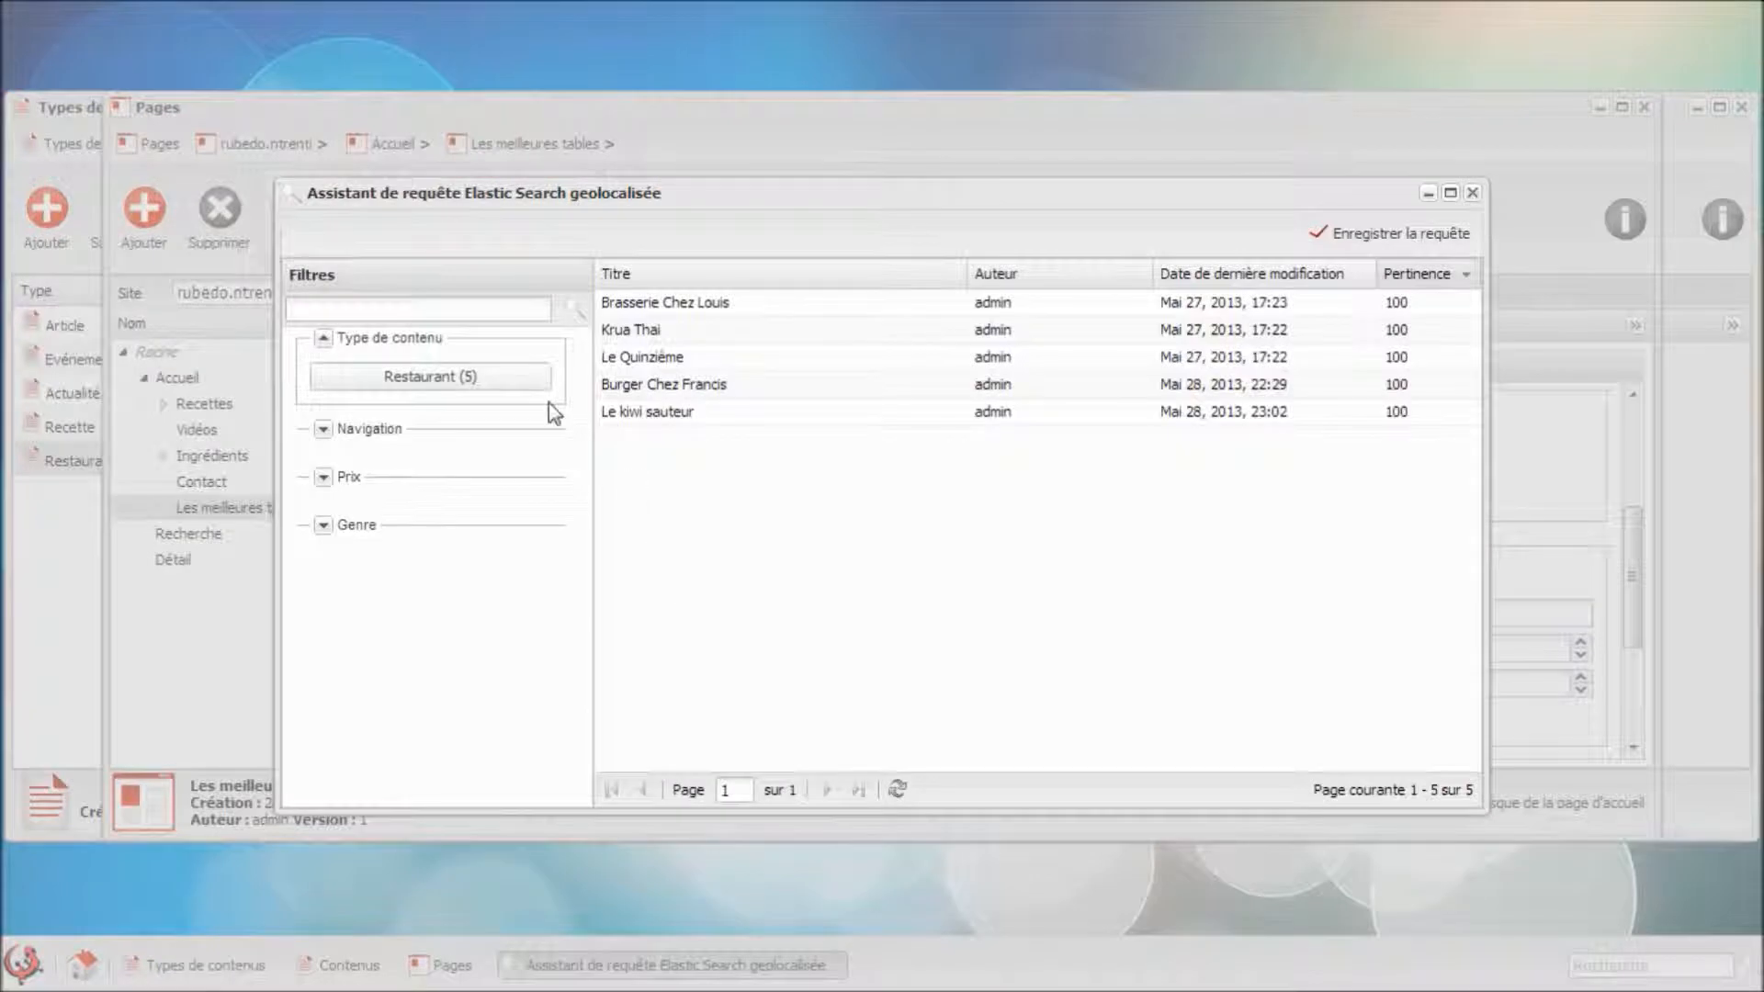
left_click(459, 385)
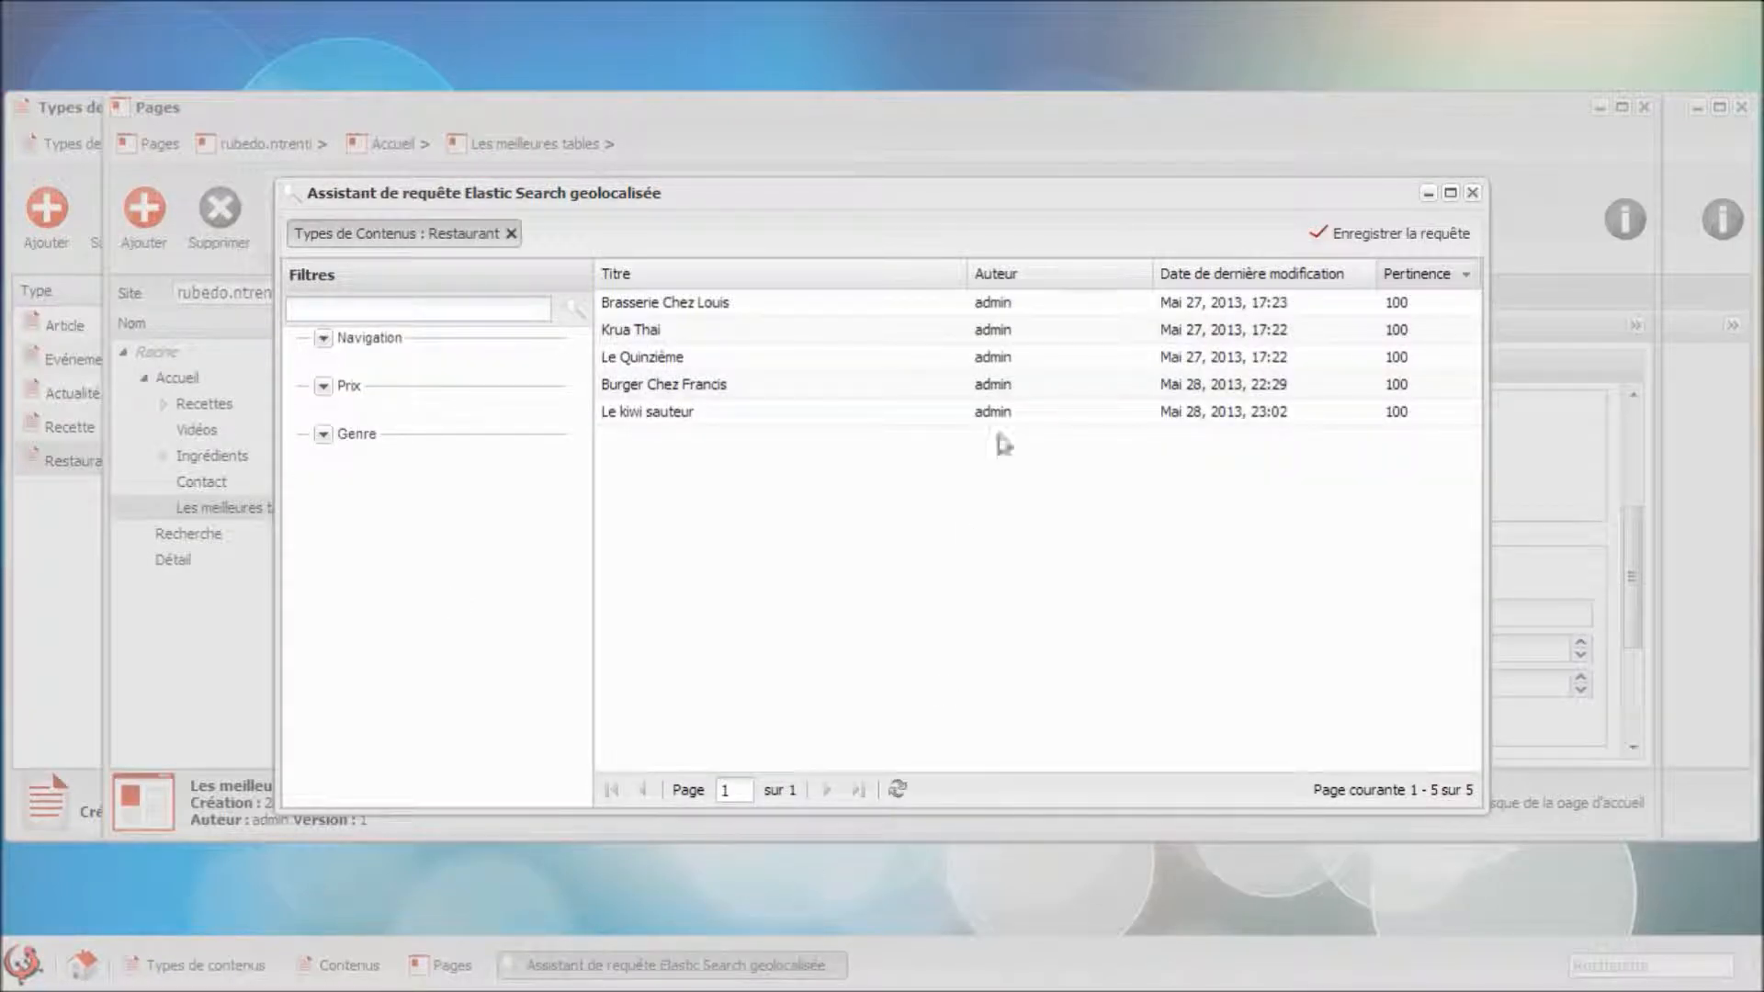
left_click(1369, 236)
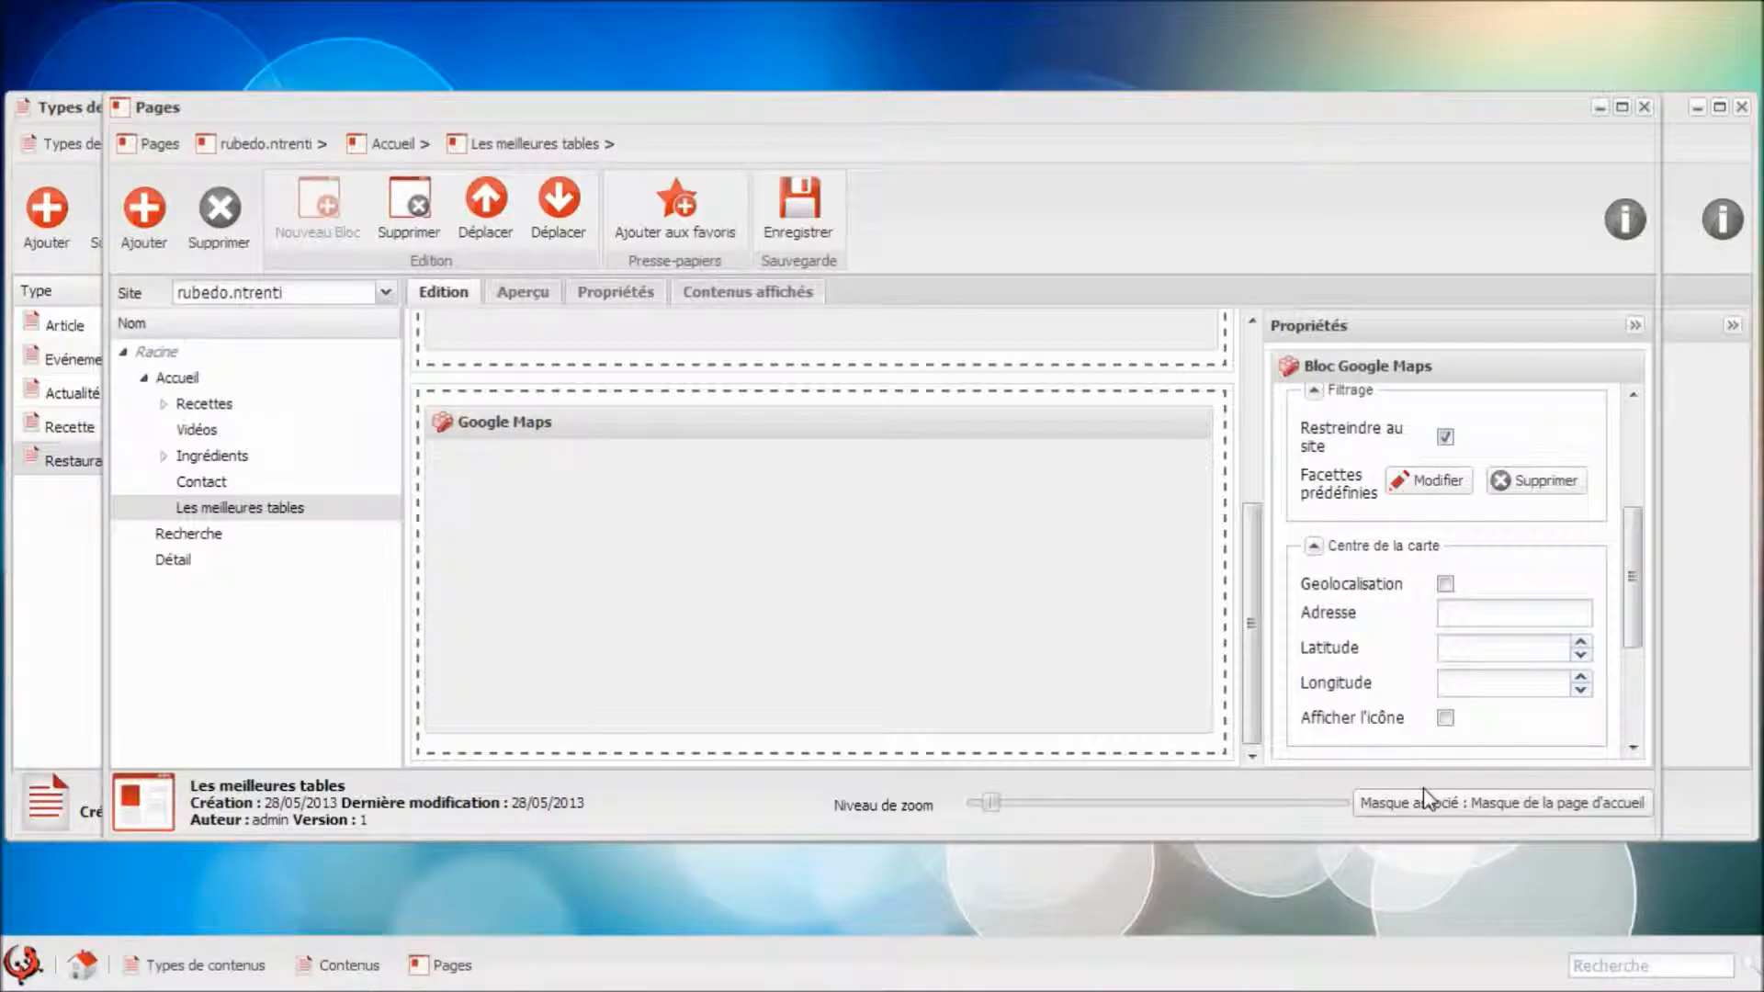
Lower the zoom setting of the Google Maps block and save the Les meilleures tables page.
scroll(1617, 701, "down", 2)
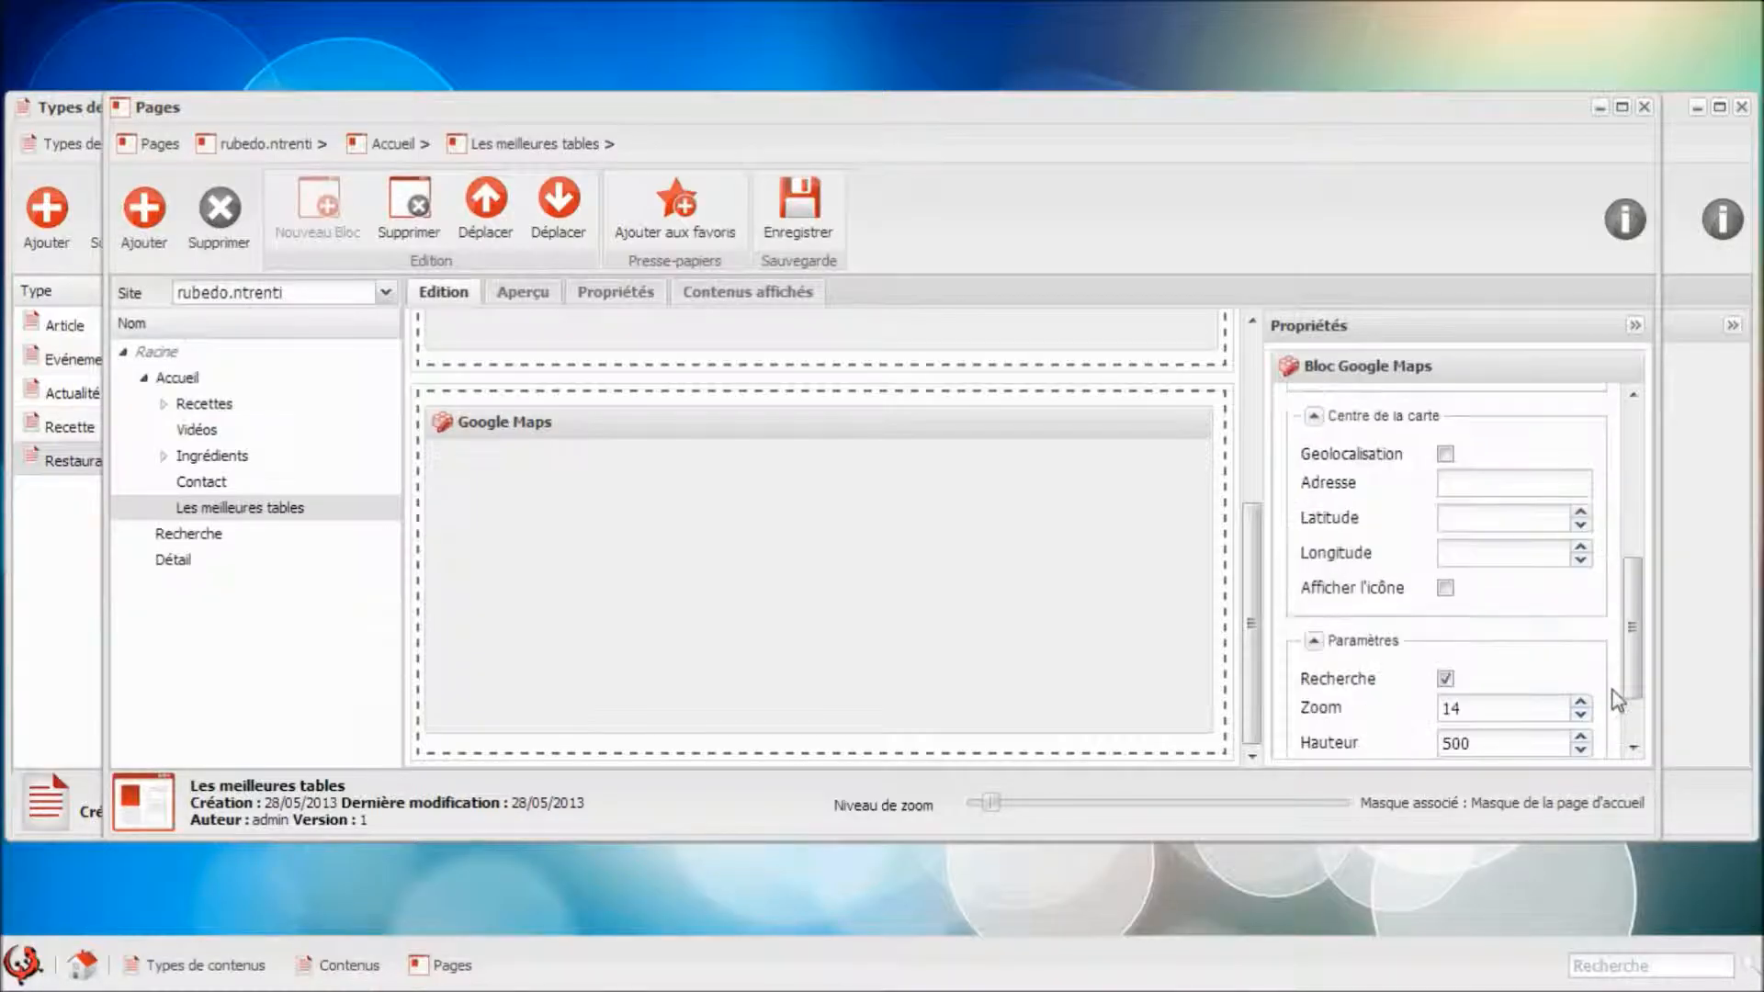
left_click(1581, 715)
left_click(780, 217)
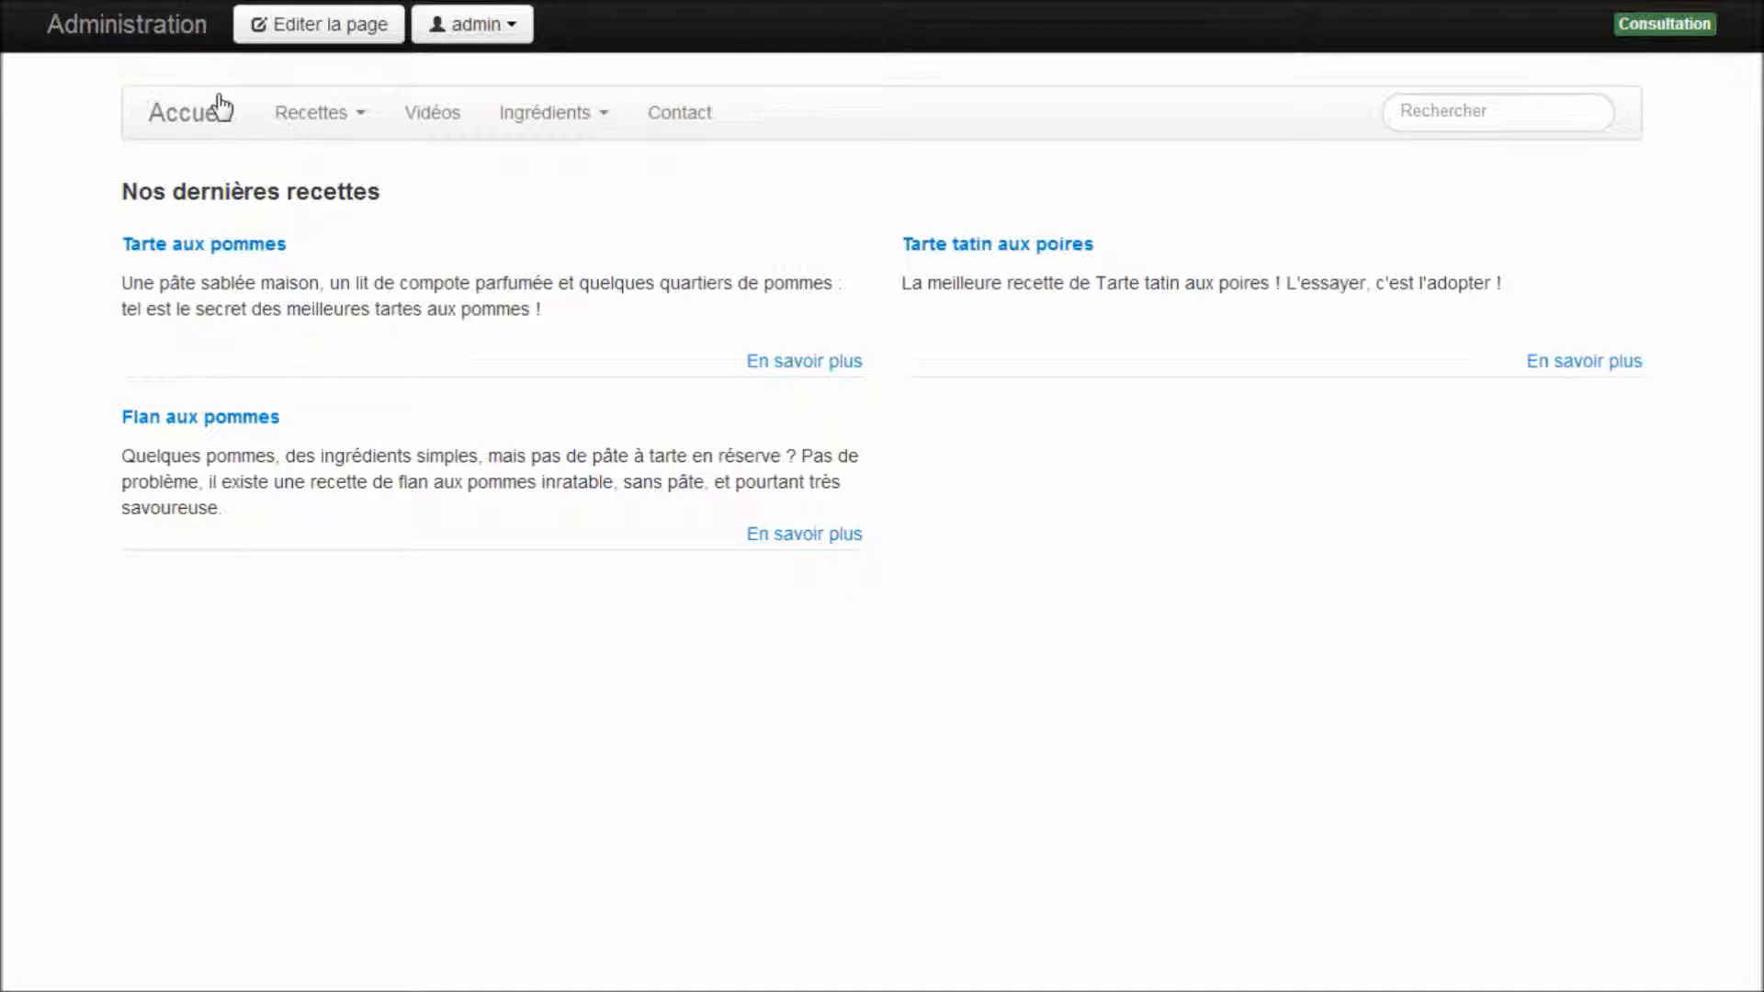
Refresh the public site, open the Les meilleures tables page and examine the restaurant map and its Prix and Genre facets.
left_click(220, 107)
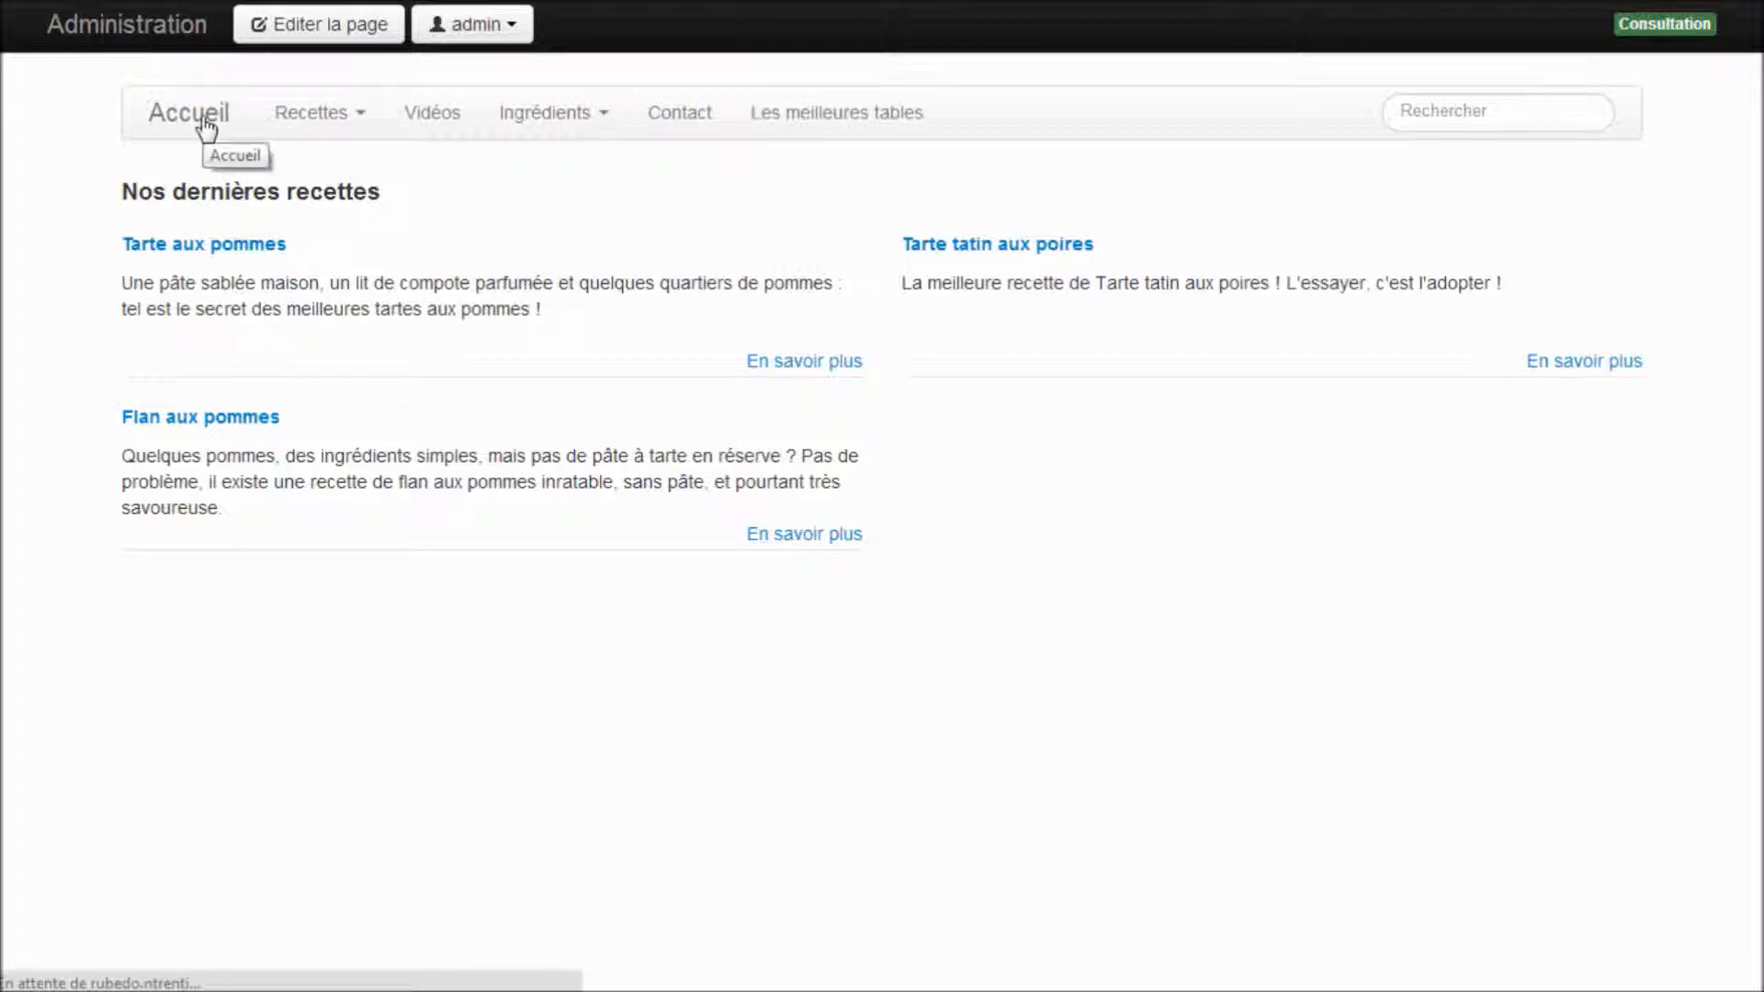
left_click(854, 116)
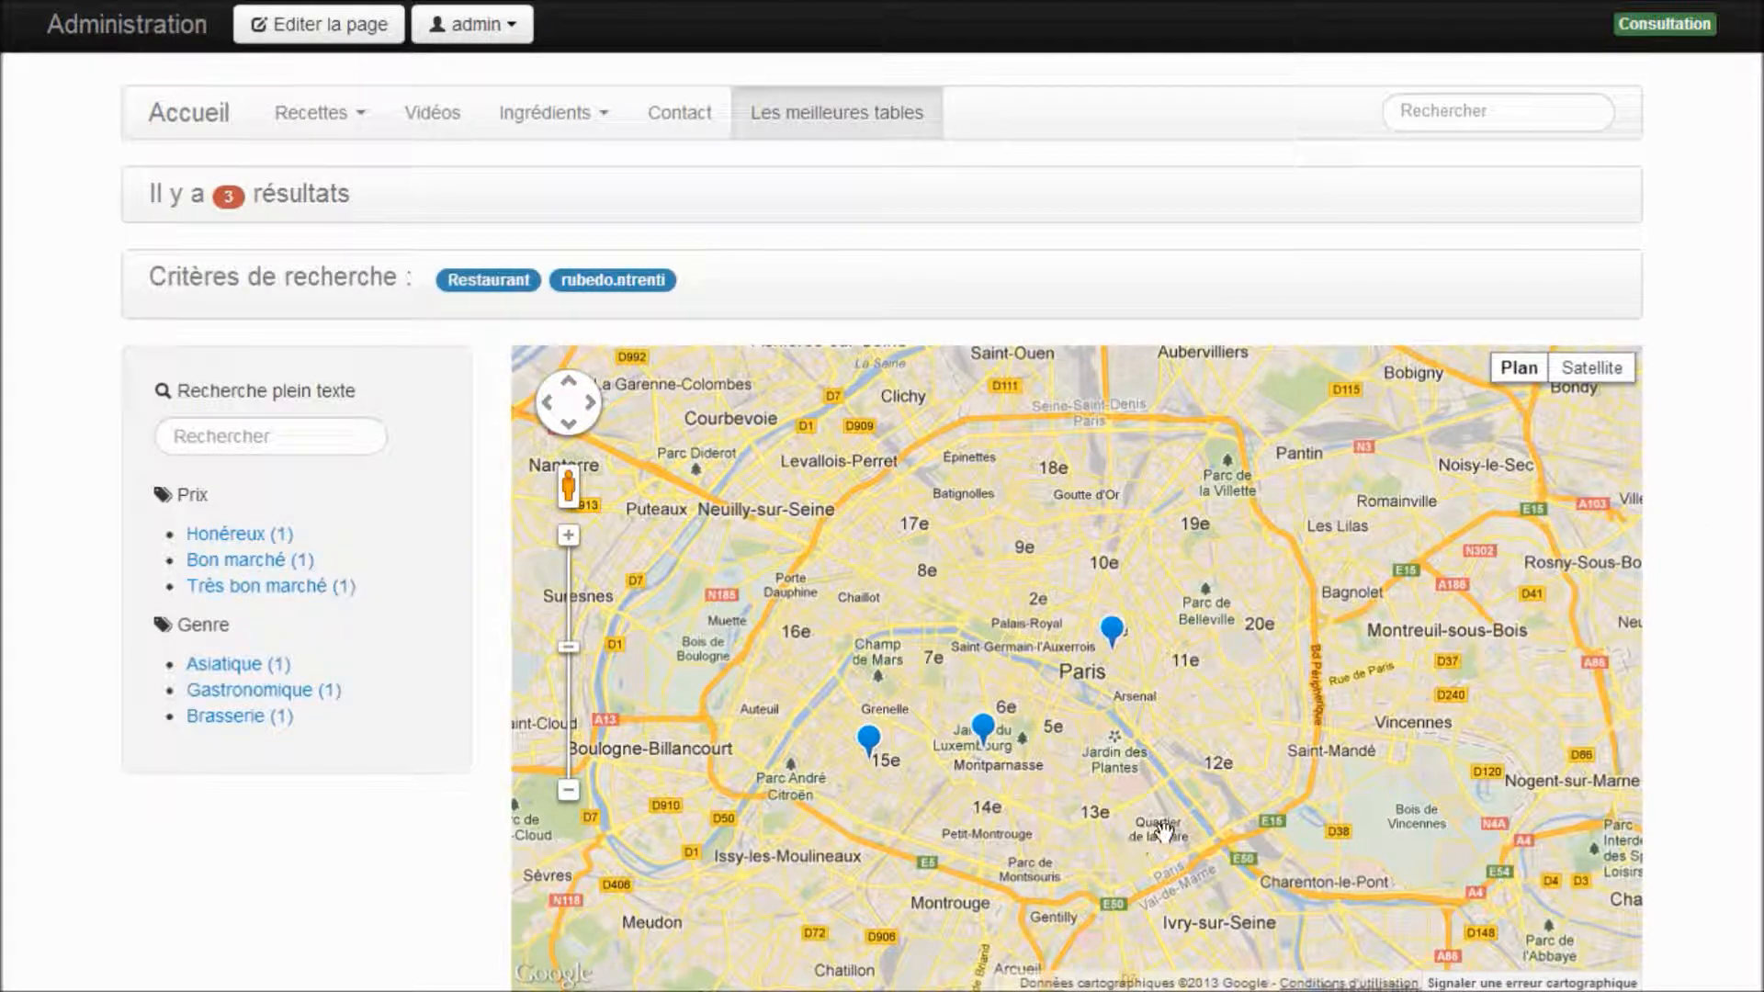
left_click_drag(1163, 832, 1190, 776)
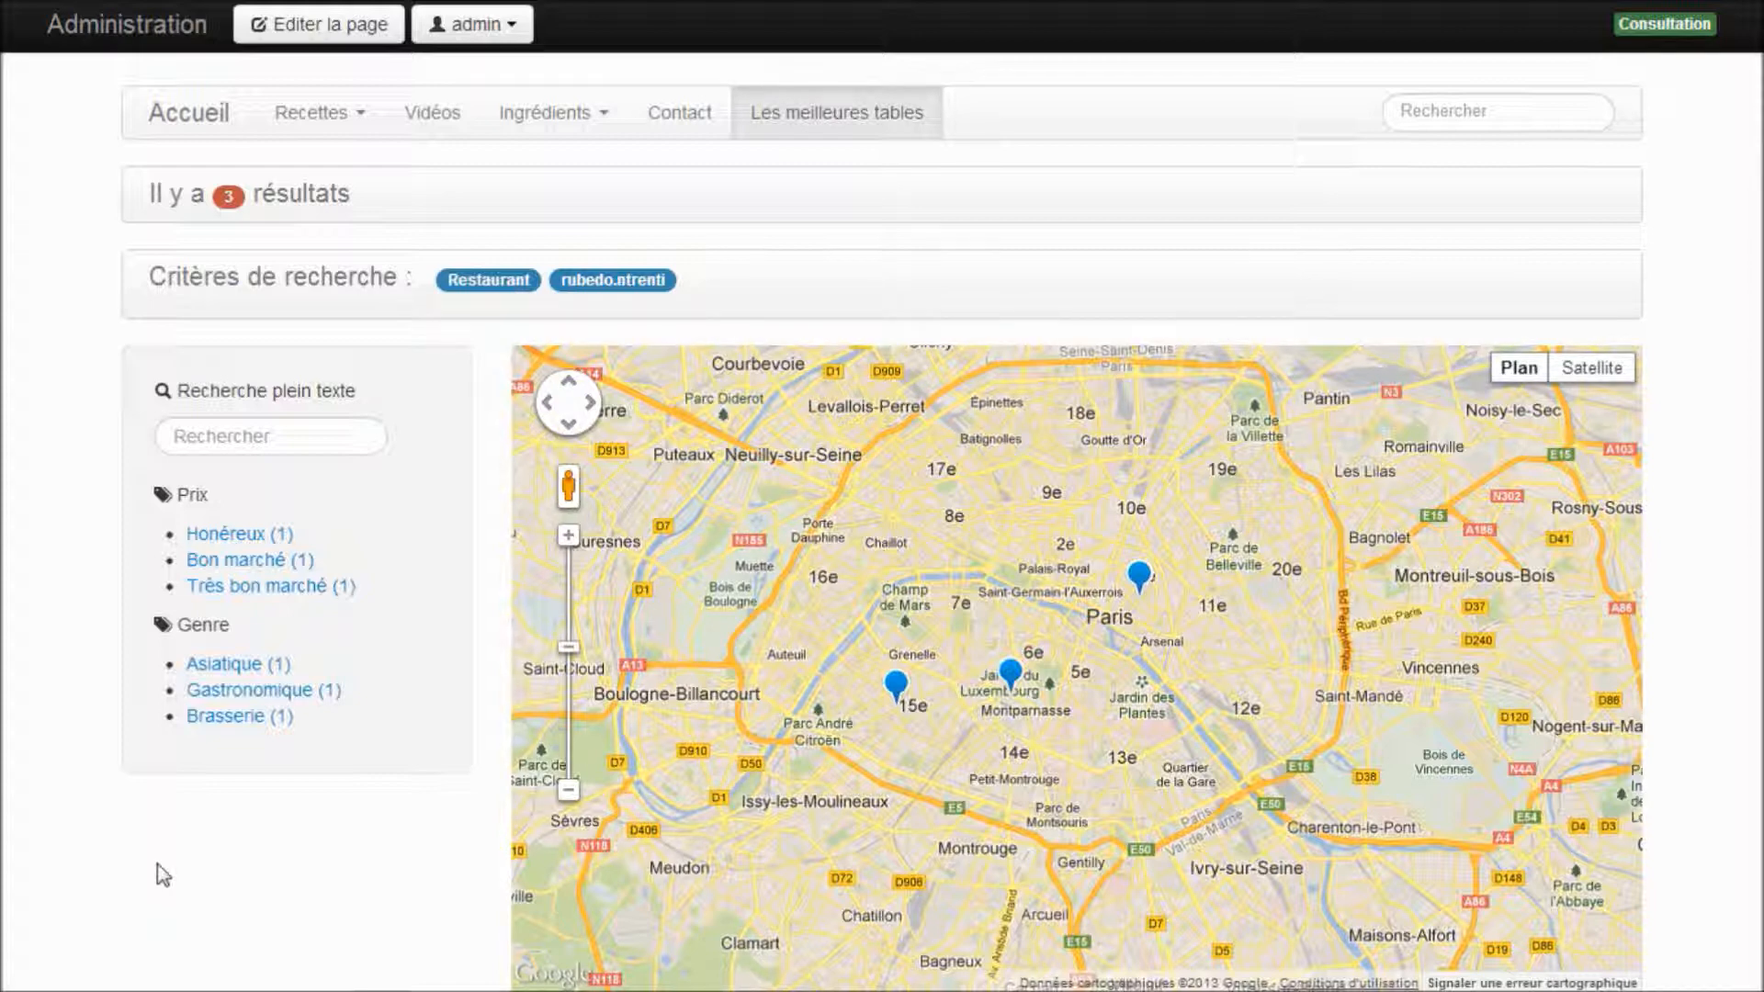
Return to the back office and close the Pages and Types de contenus windows.
key("ctrl+Tab")
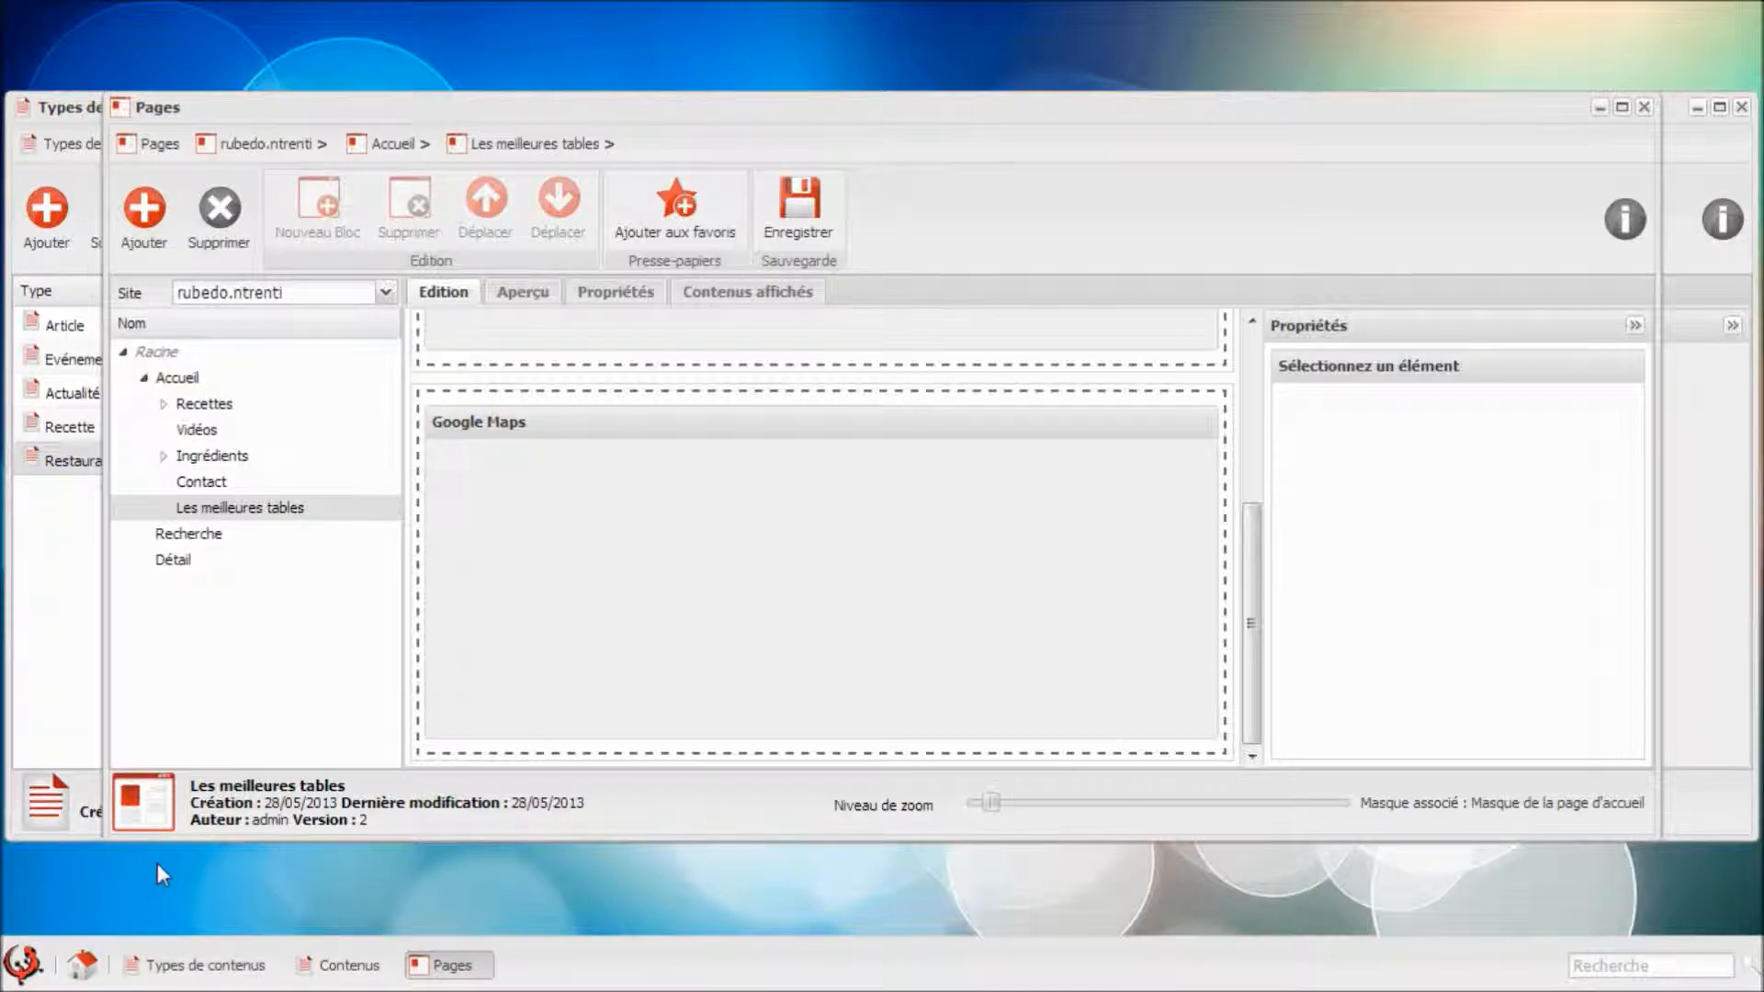
left_click(1645, 107)
left_click(1741, 107)
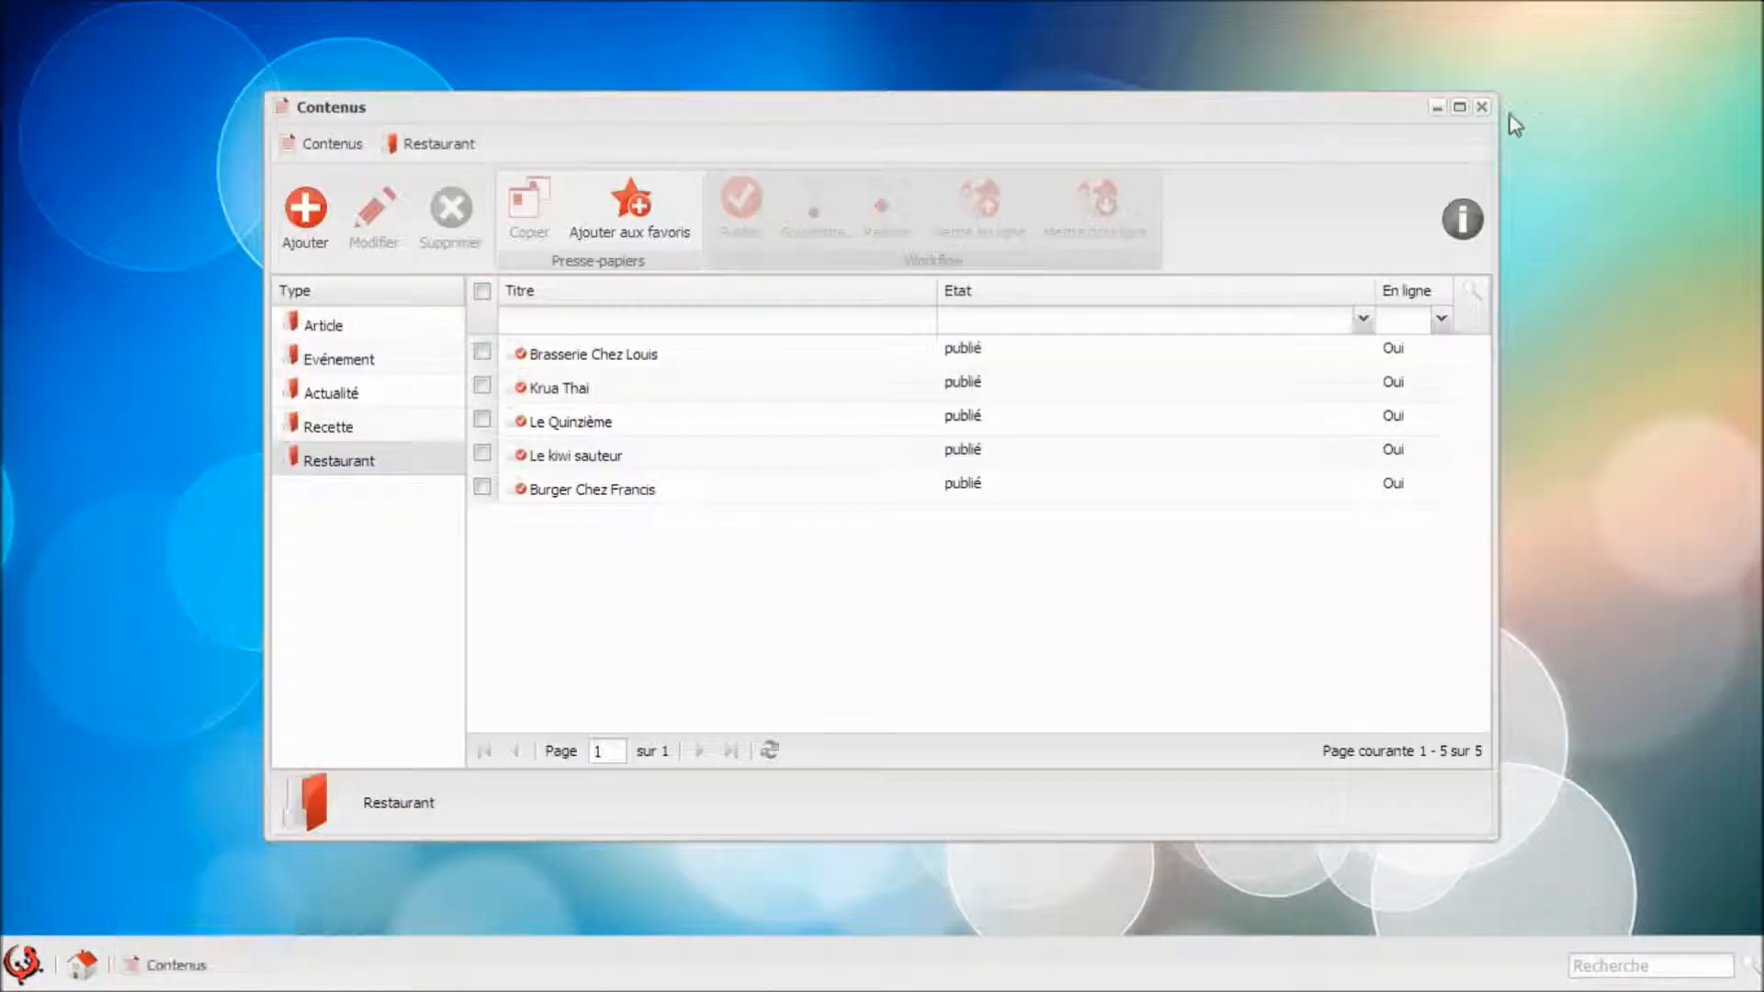
Close the Contenus window and review which vocabularies are enabled for the Image media type in Types de médias.
left_click(1480, 108)
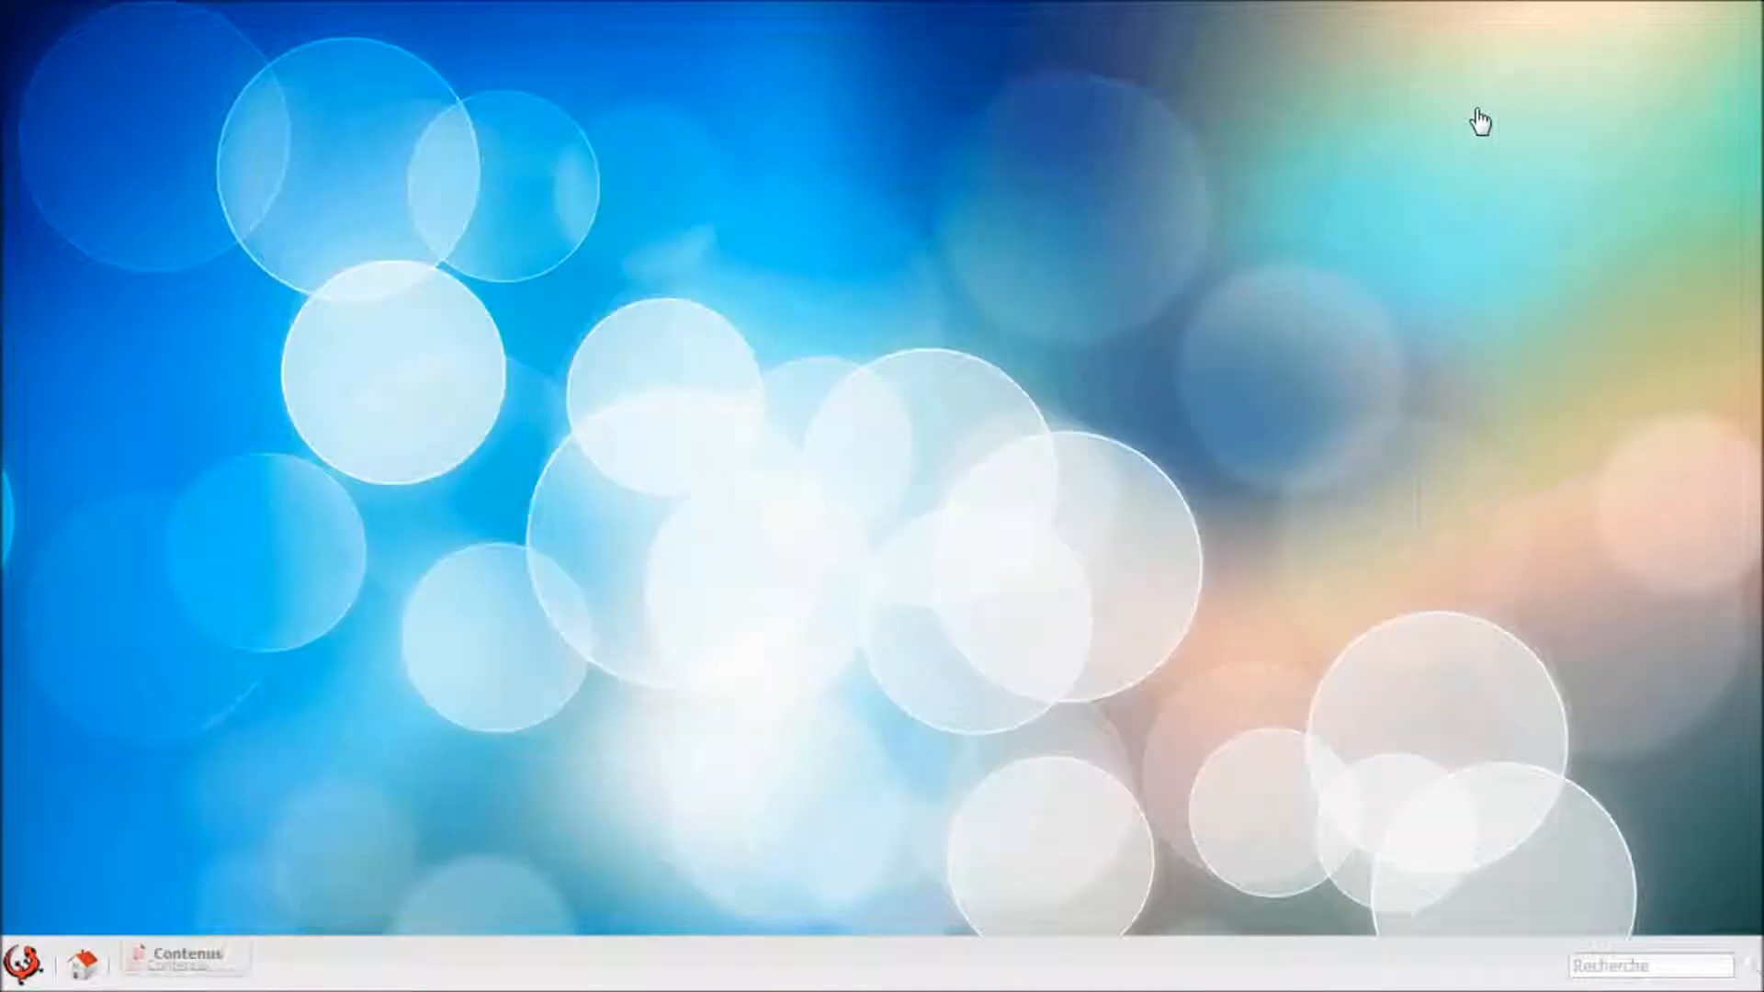
left_click(30, 965)
mouse_move(107, 732)
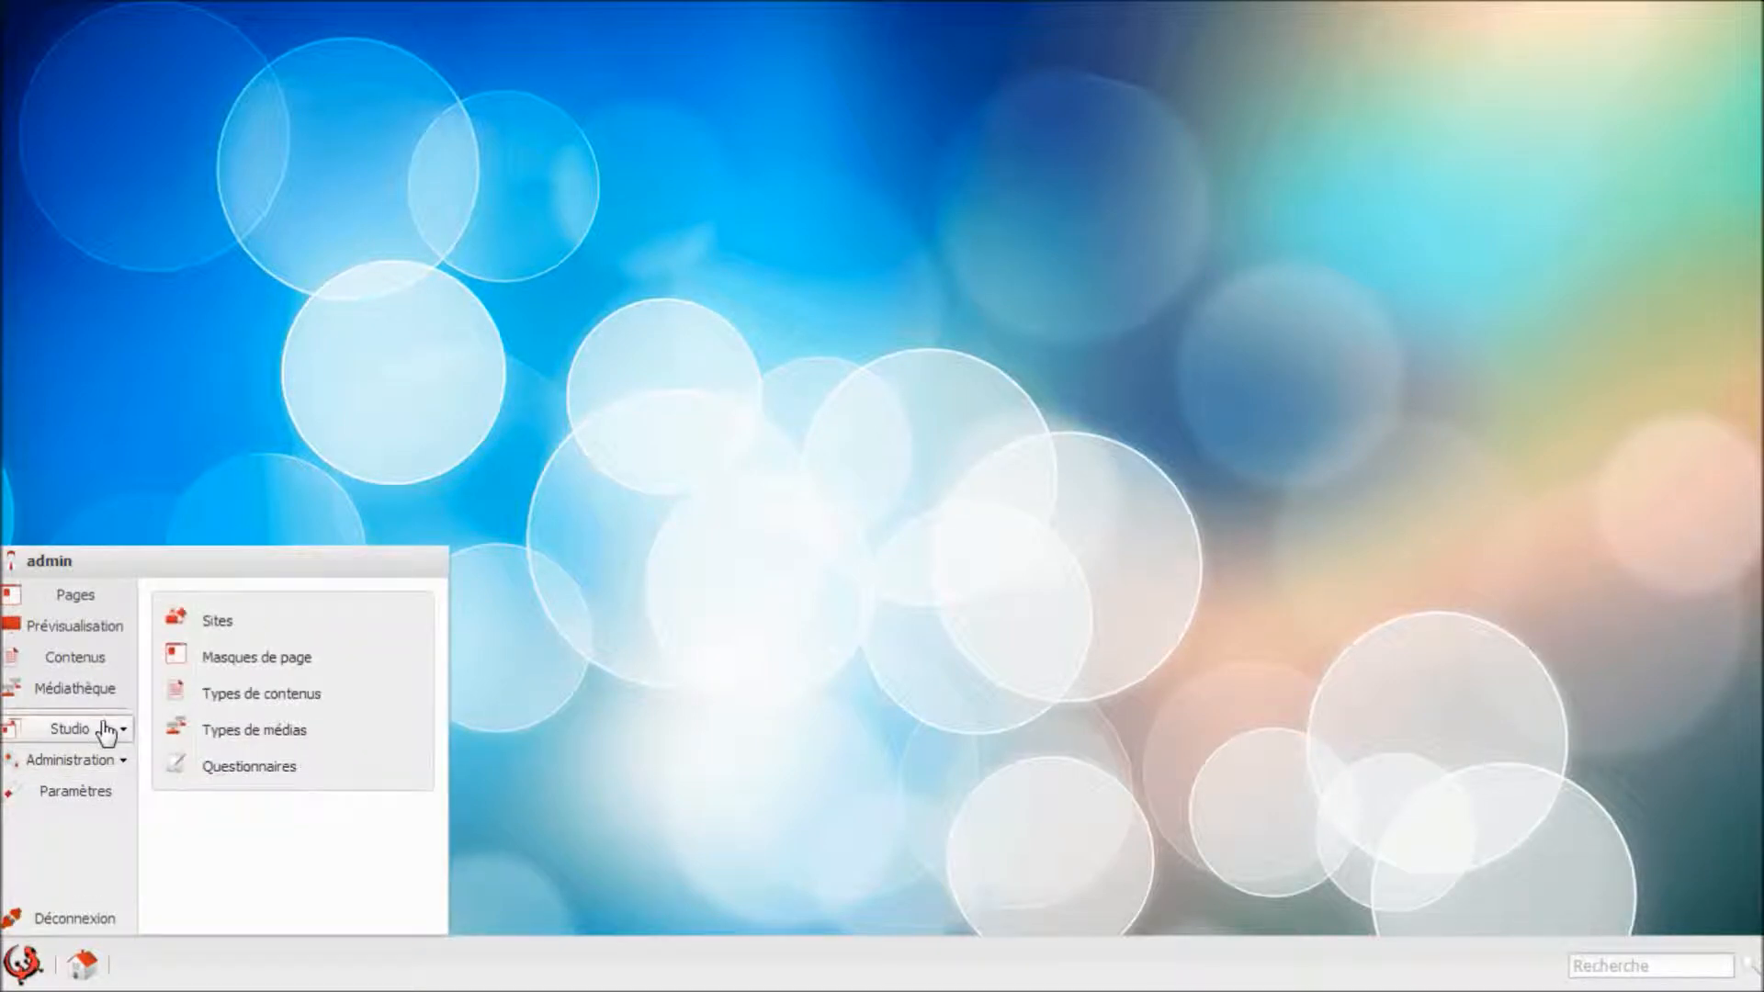
left_click(279, 744)
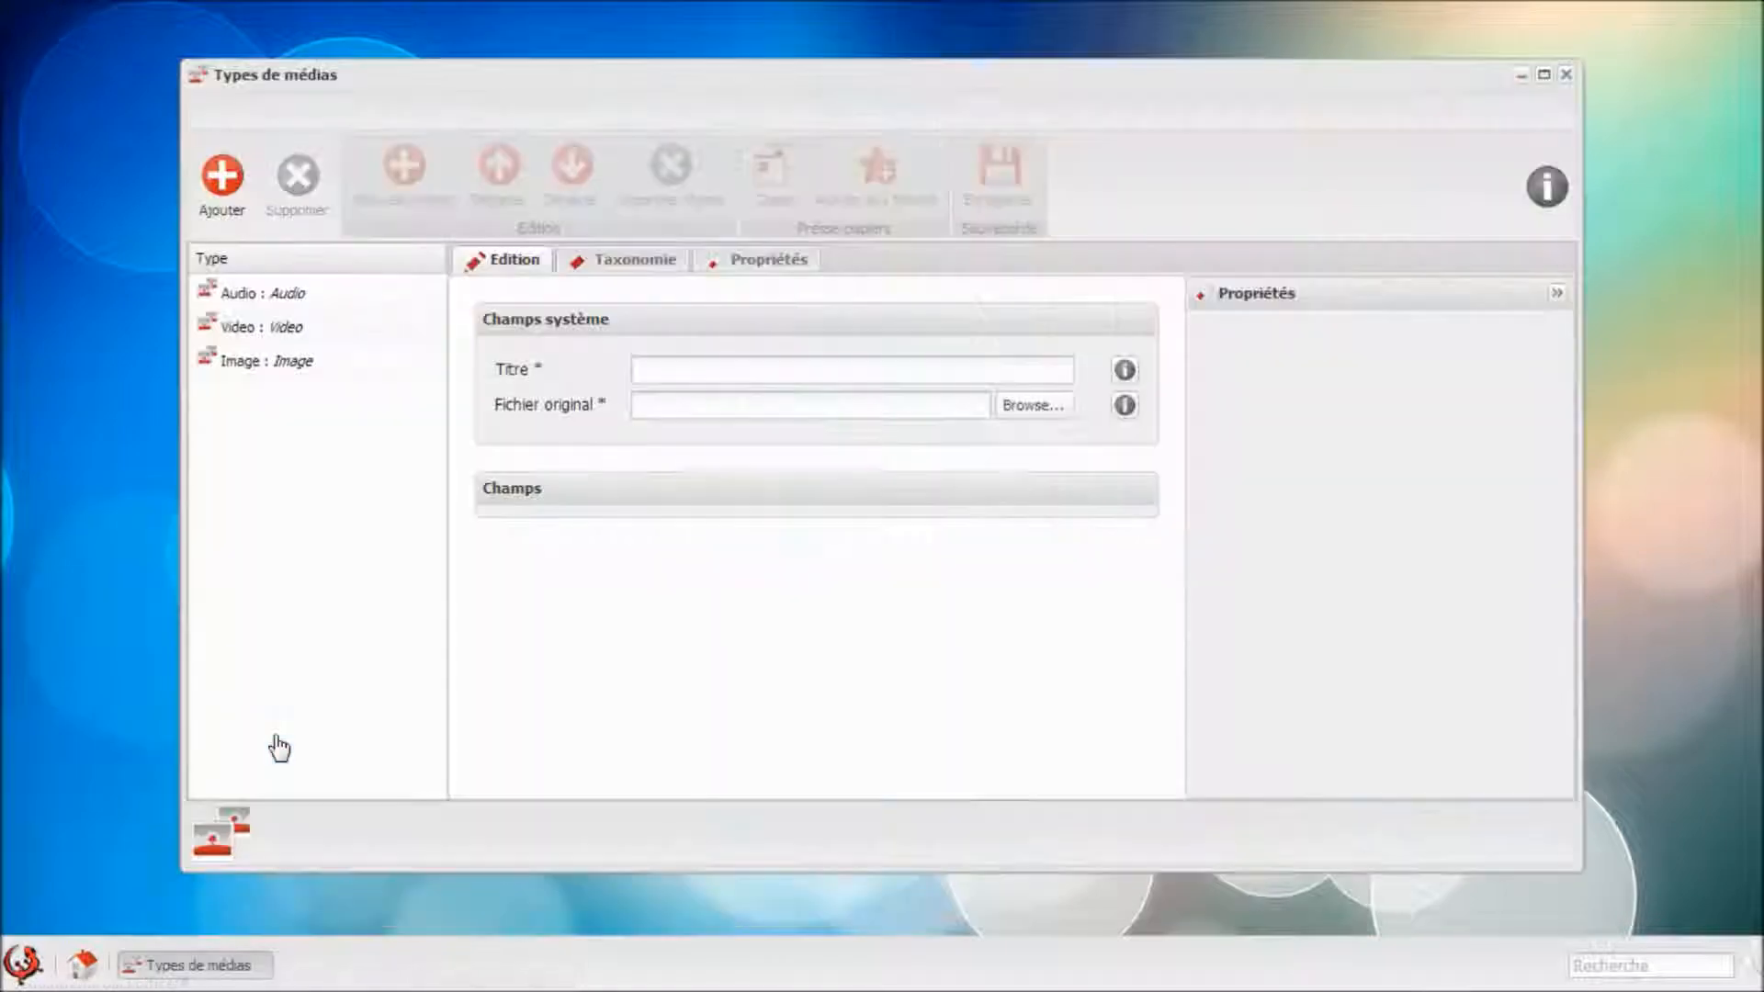
left_click(264, 371)
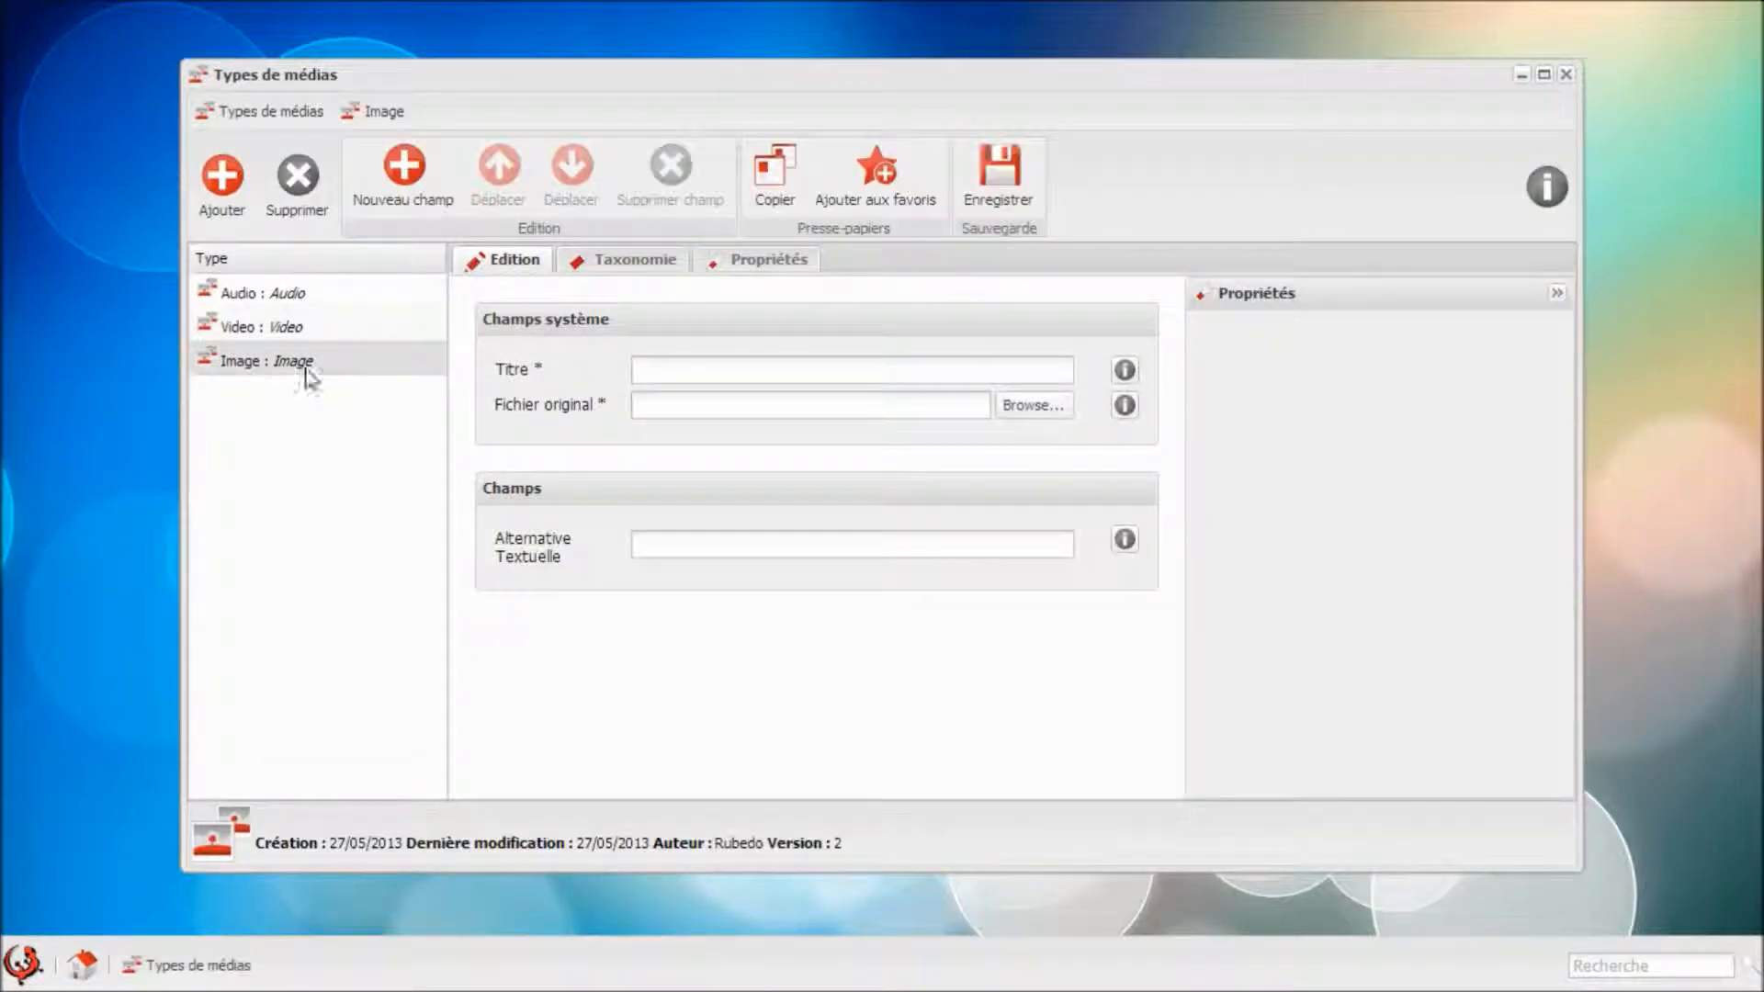
left_click(643, 264)
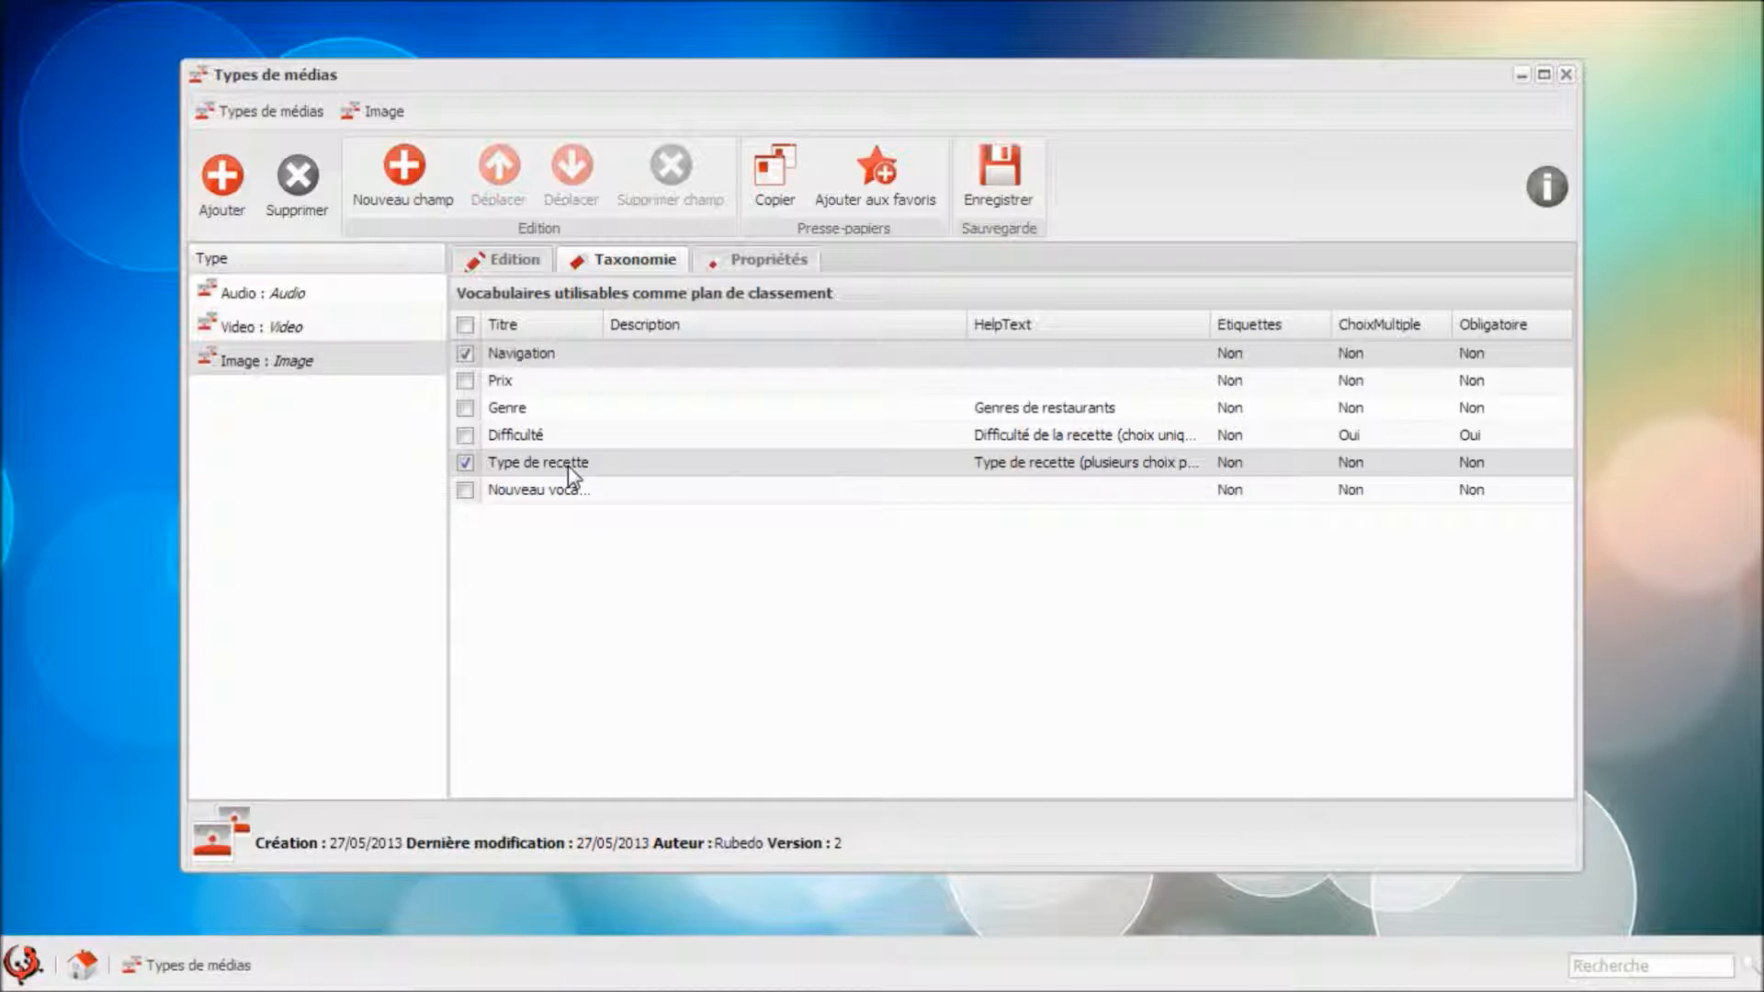
Open the Médiathèque, filter it to Image documents and expand the Type de recette facet.
left_click(28, 967)
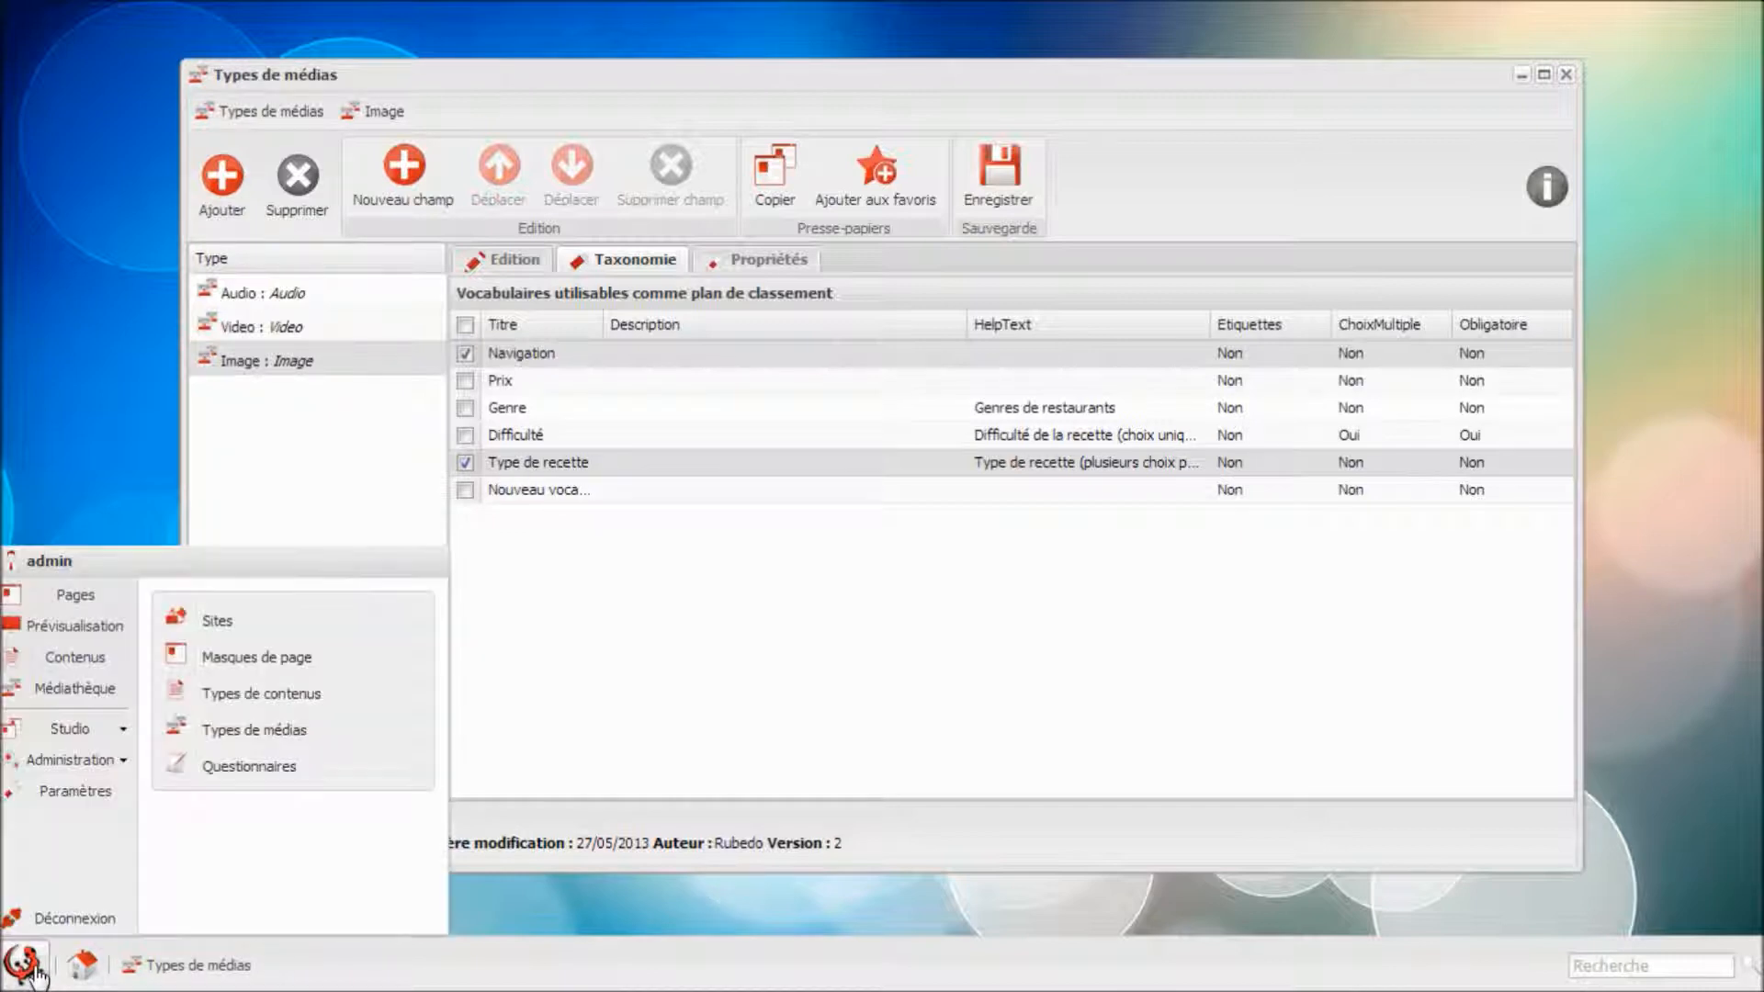
left_click(81, 700)
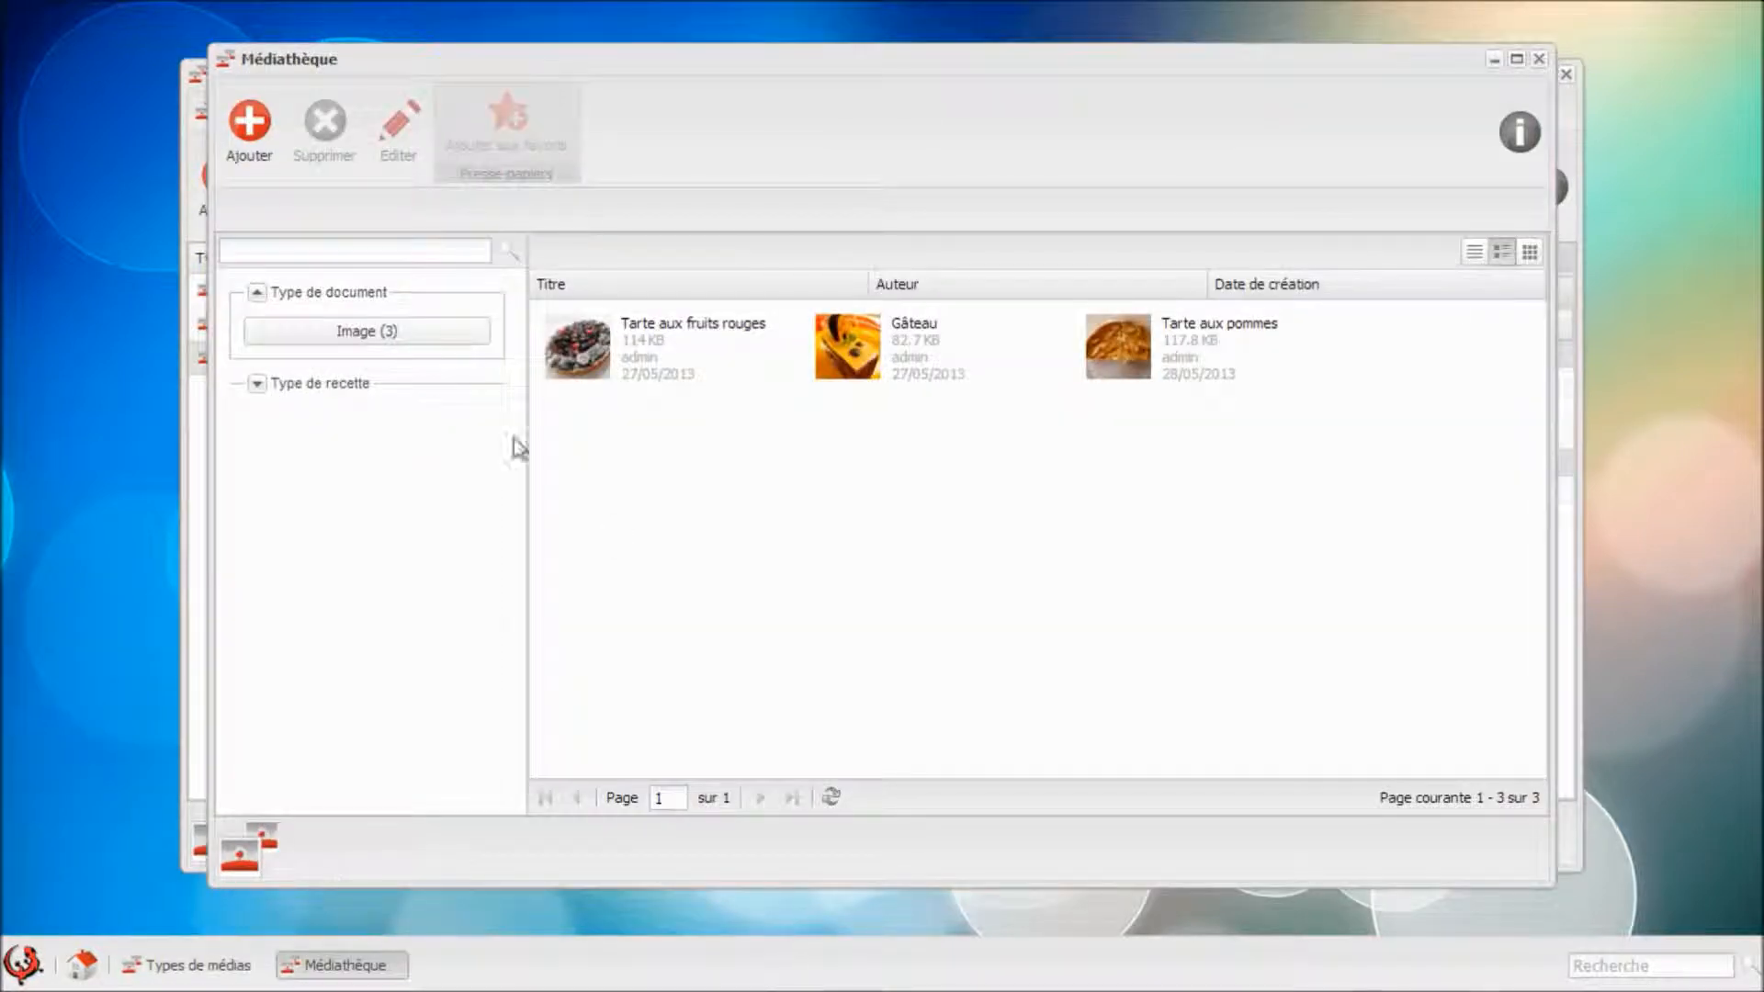
left_click(345, 334)
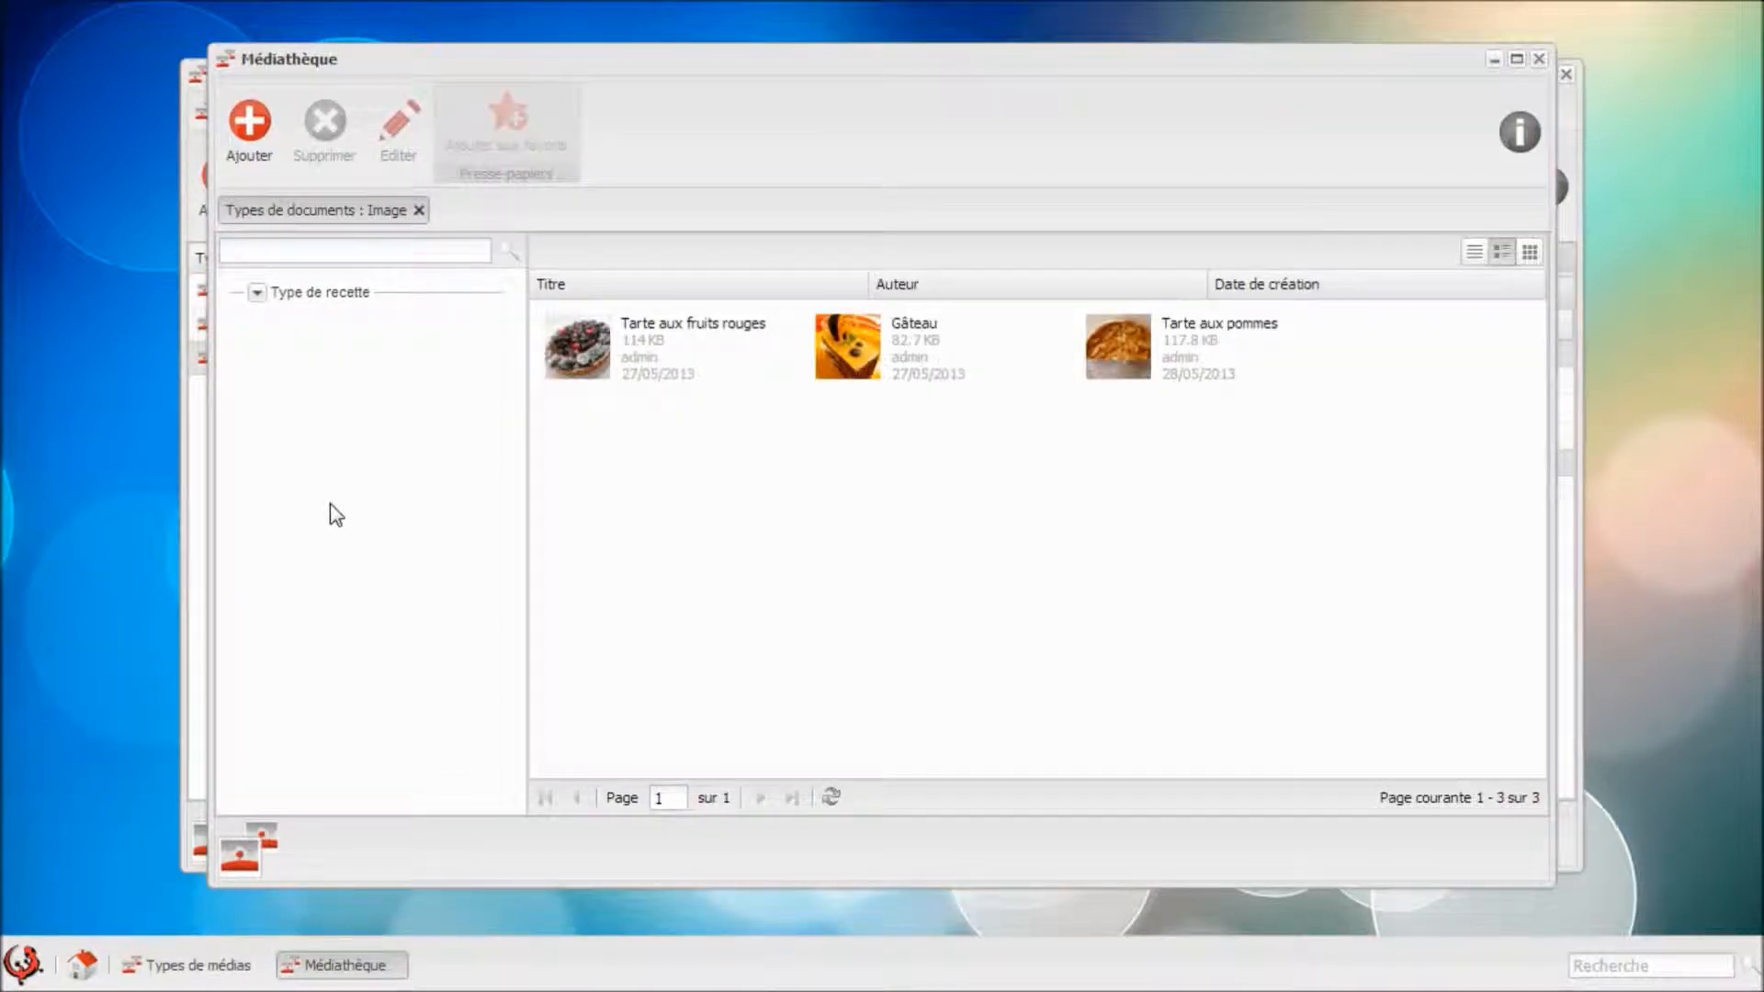
left_click(257, 295)
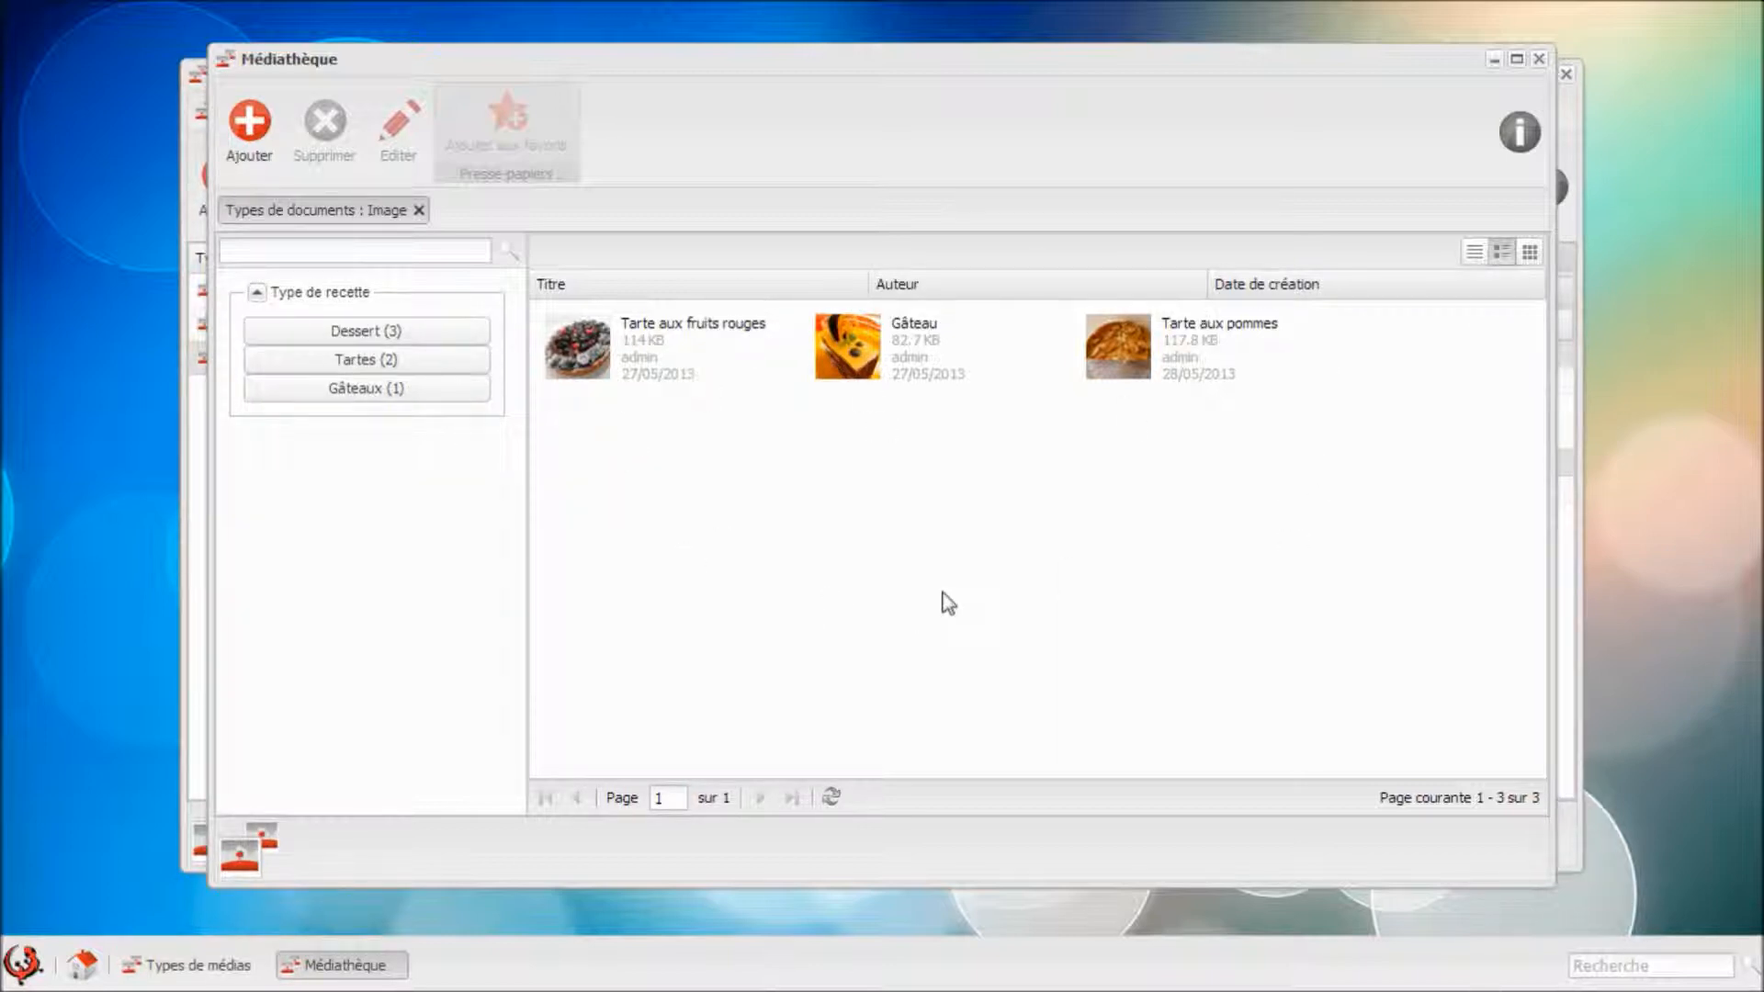
Edit the Gâteau image, replace its Type de recette term Gâteaux with Flancs under Dessert, and save the changes.
double_click(868, 378)
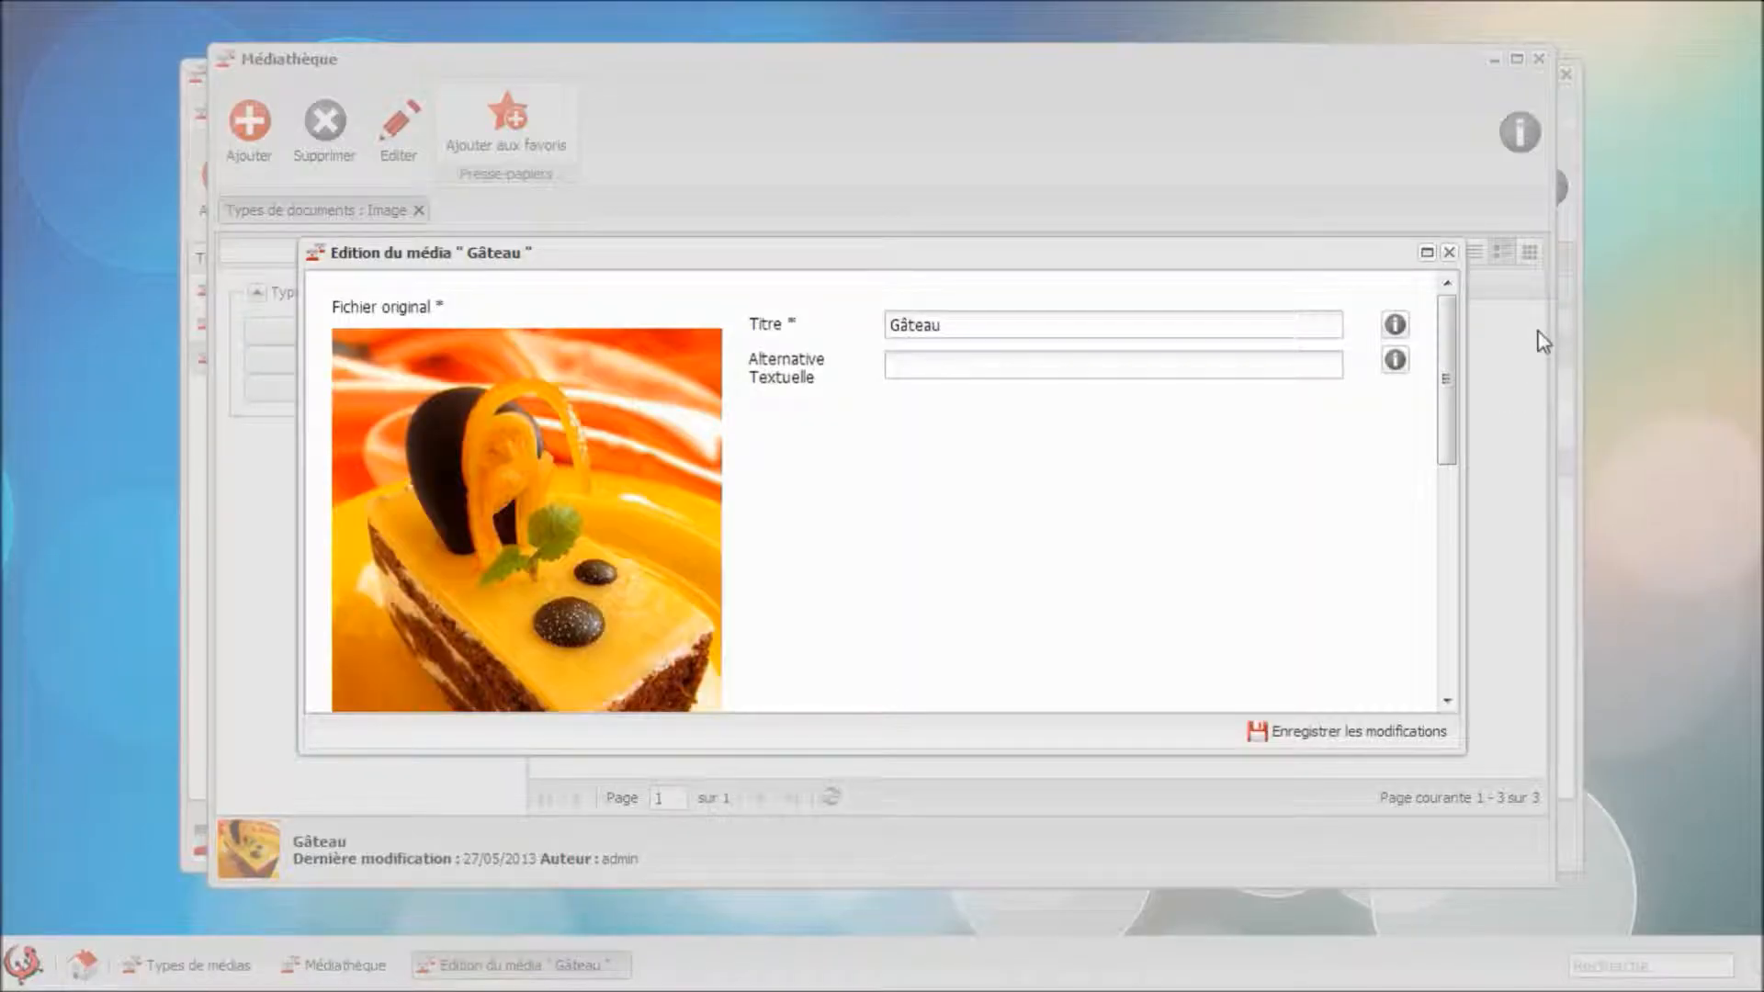
left_click_drag(1448, 407, 1449, 628)
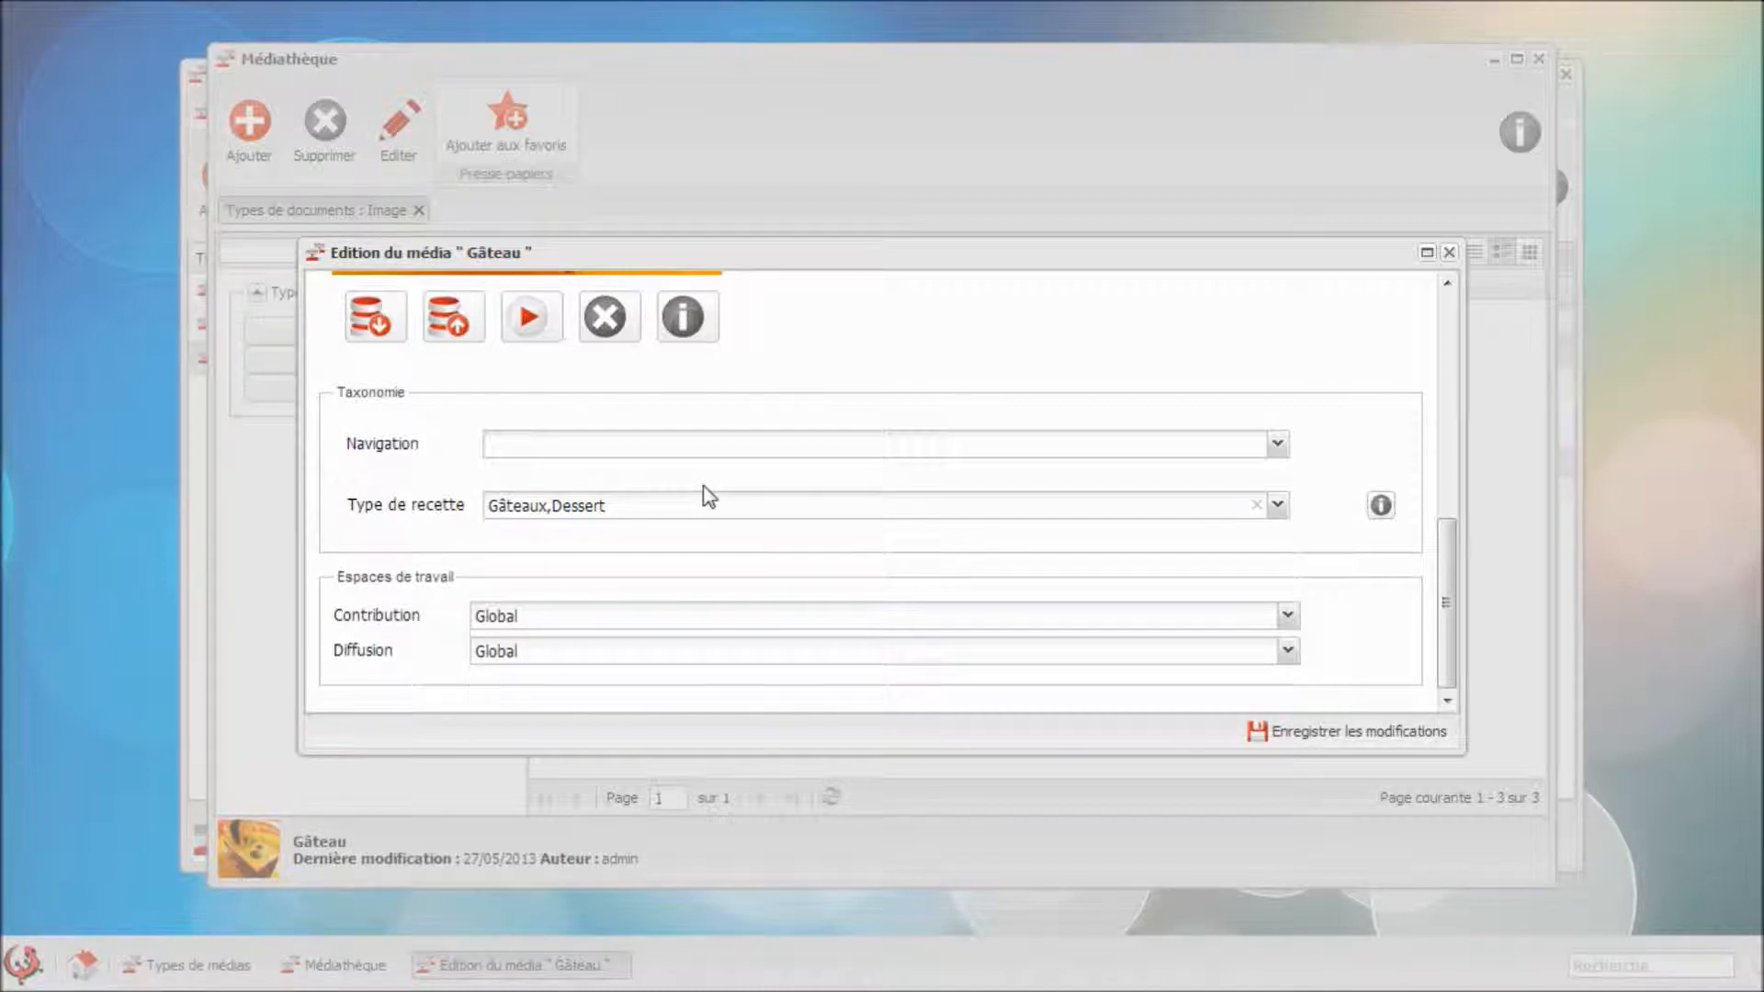
left_click(639, 516)
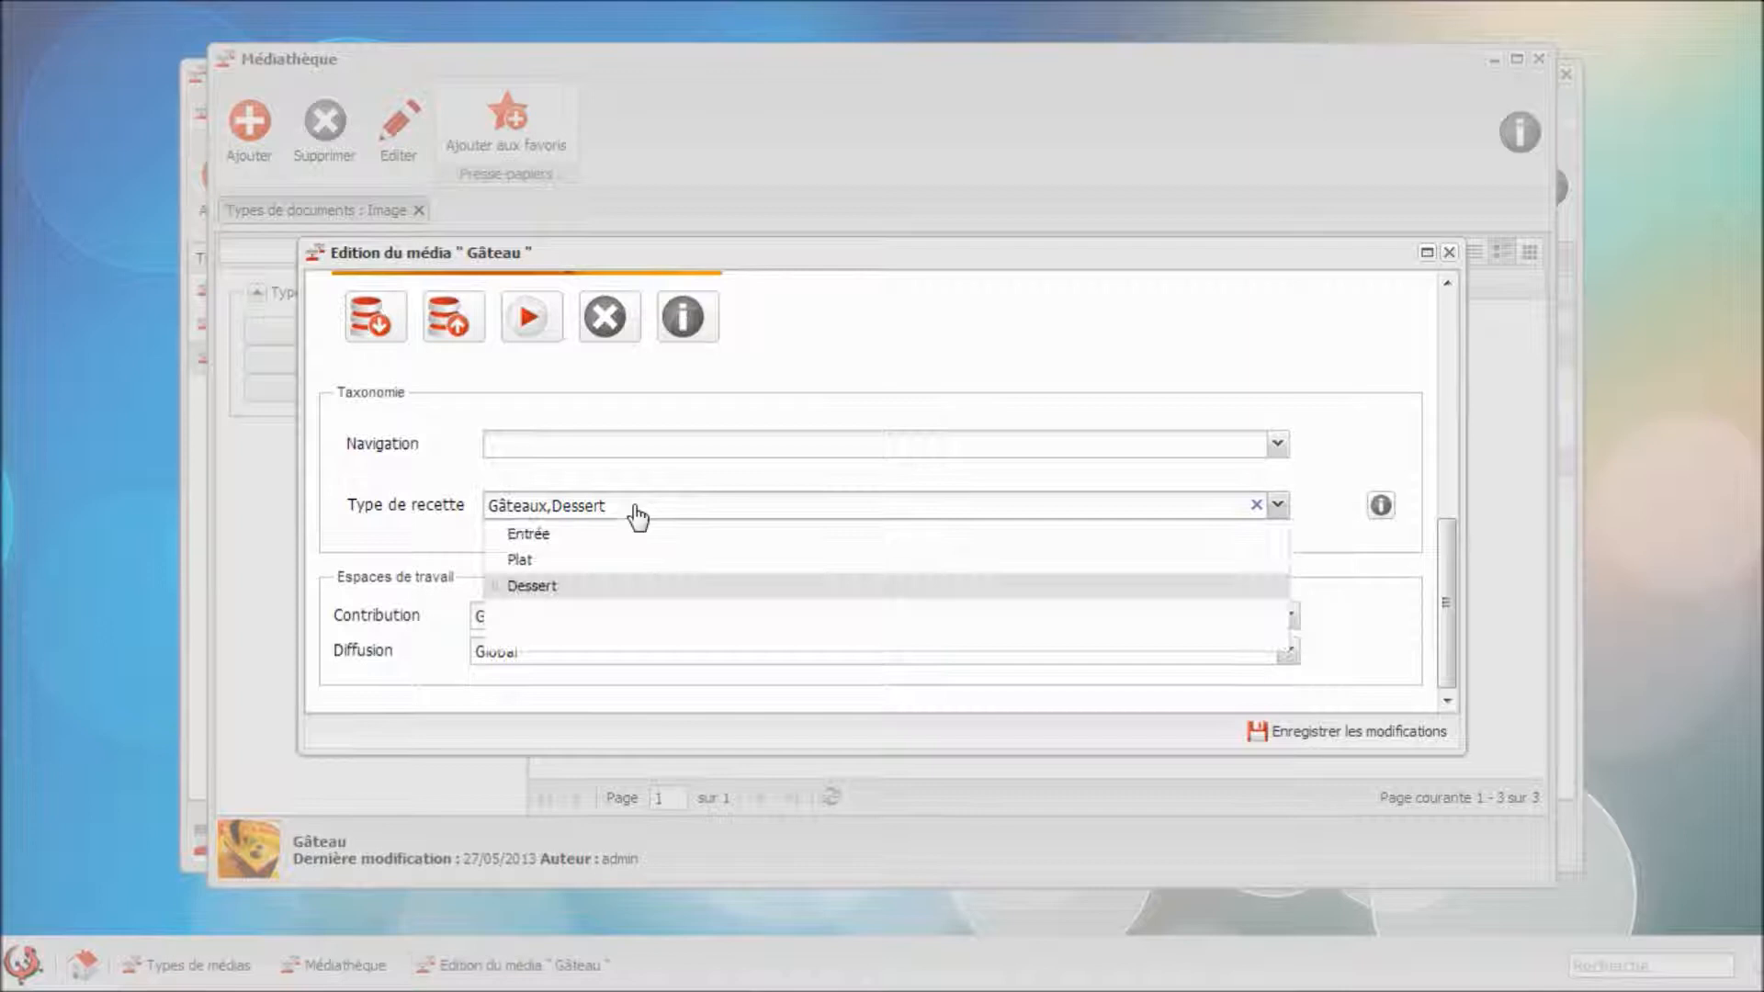
left_click(495, 586)
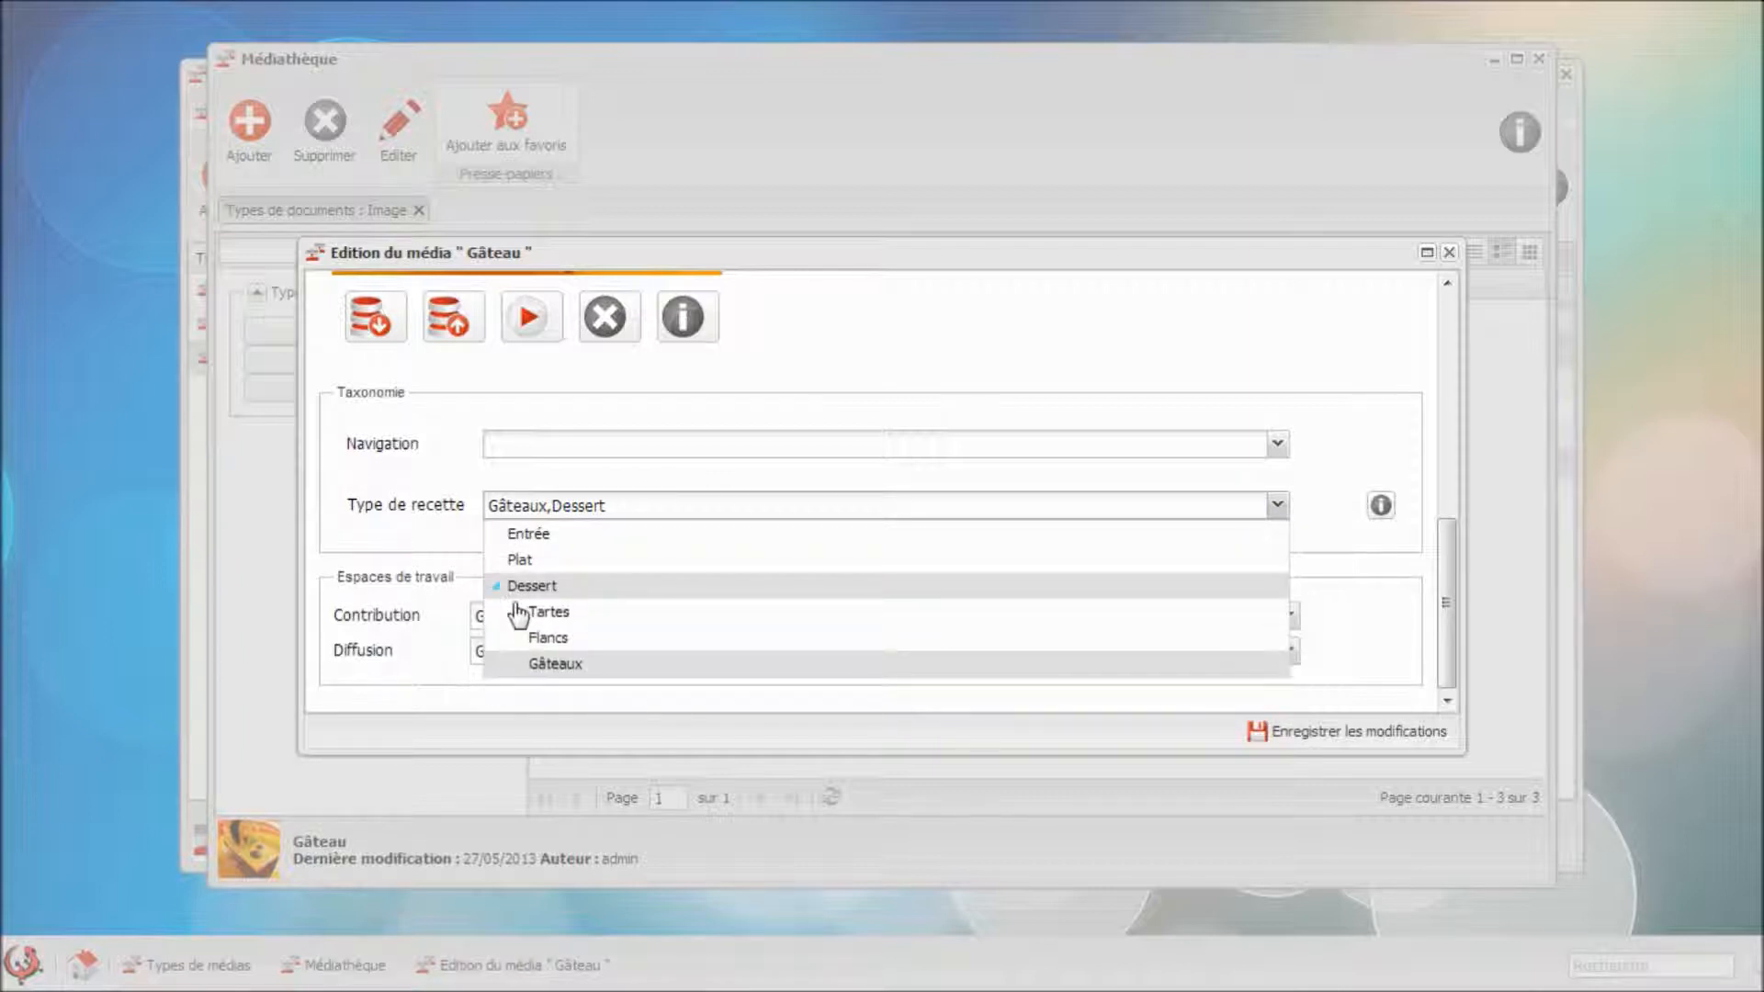
left_click(555, 644)
left_click(561, 663)
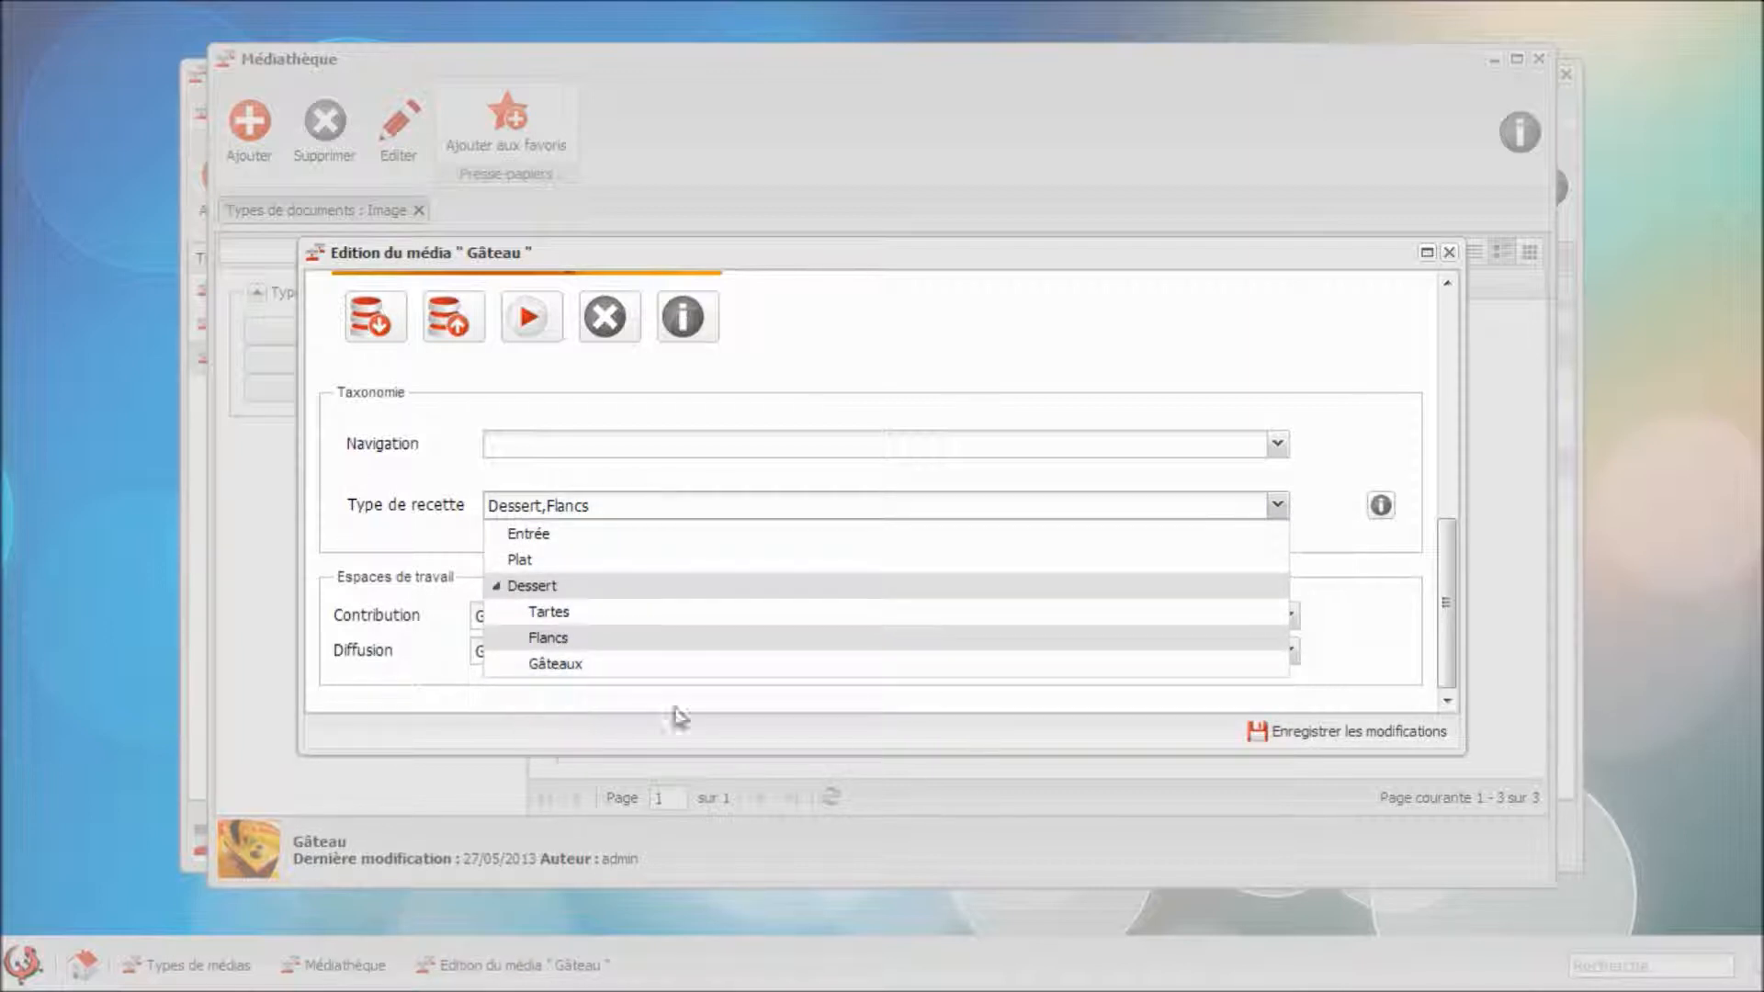
left_click(1369, 733)
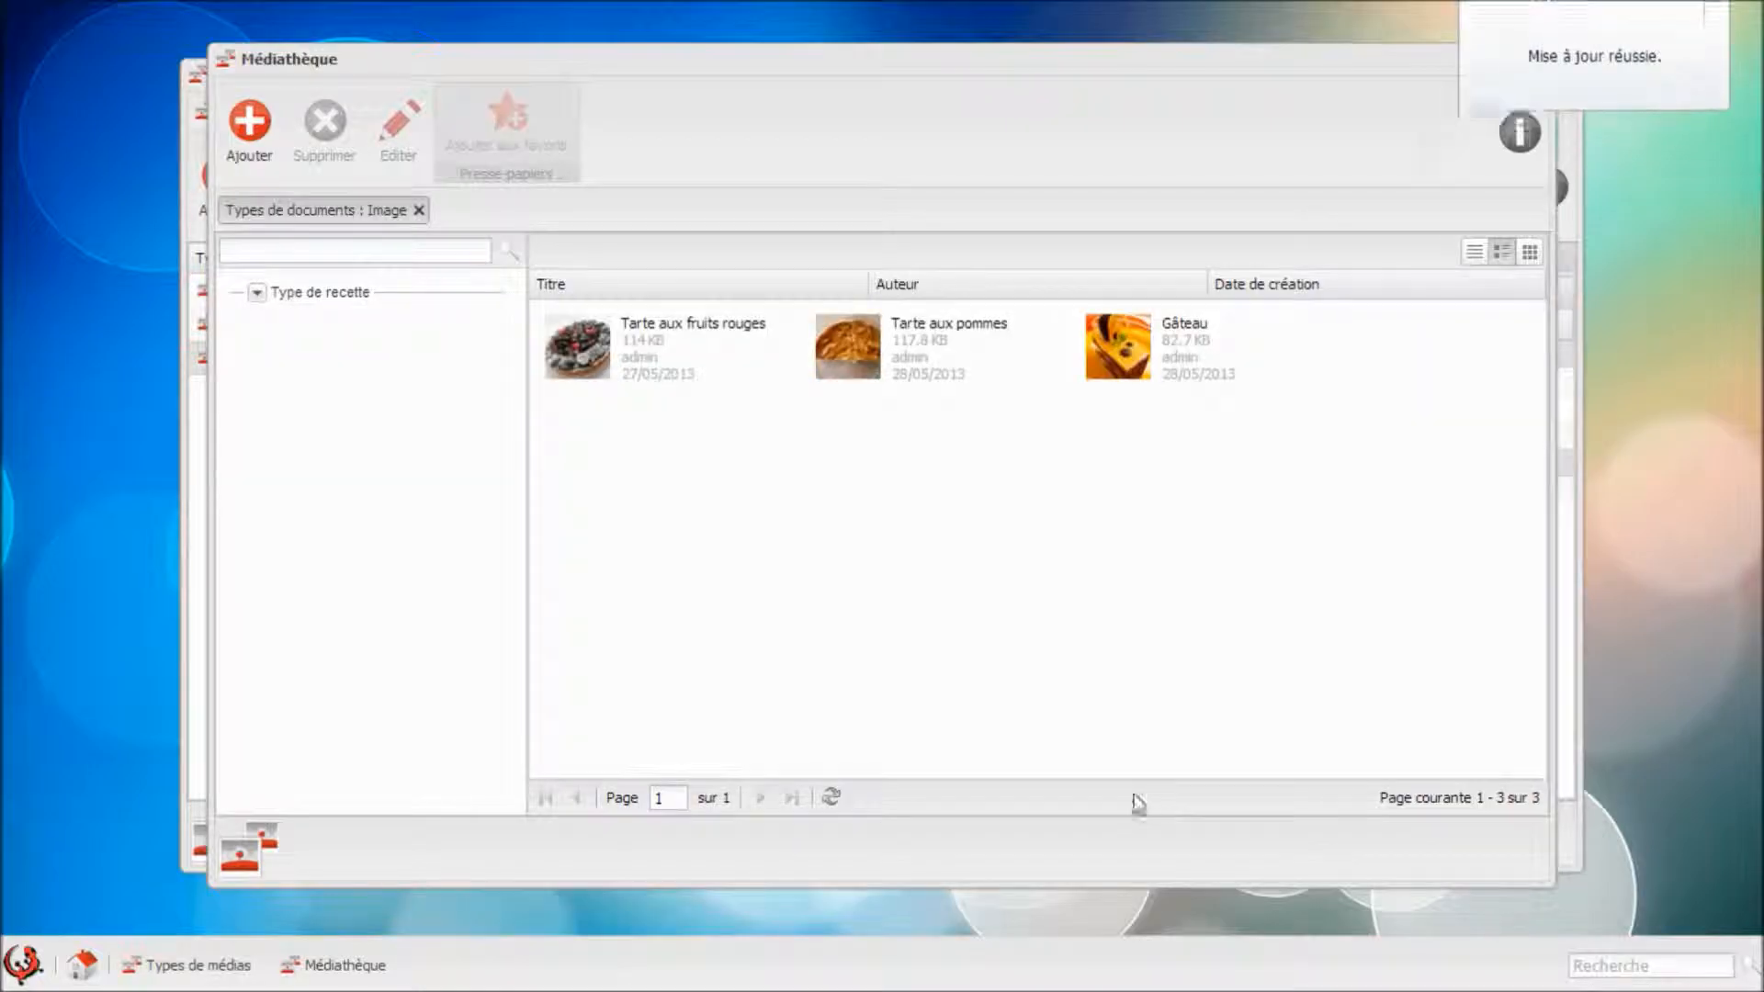
Filter the media library by the Tartes recipe type, and view the Nouveautés page under Recettes on the public site.
left_click(258, 292)
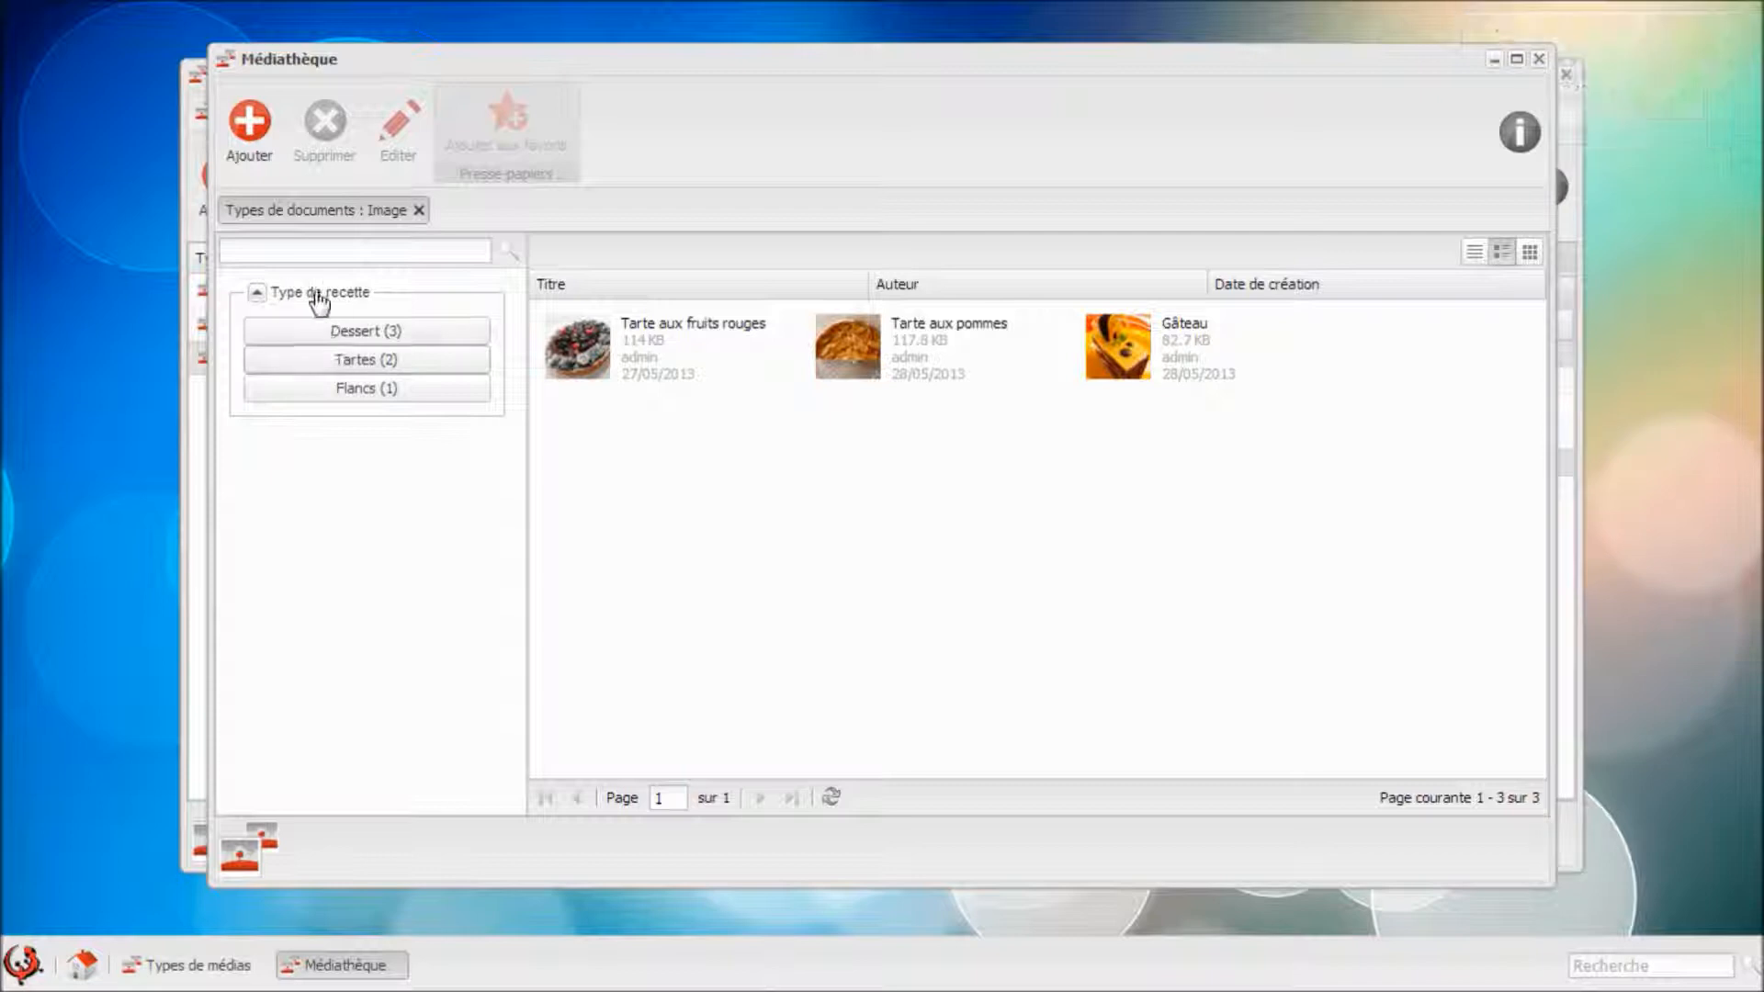
left_click(327, 366)
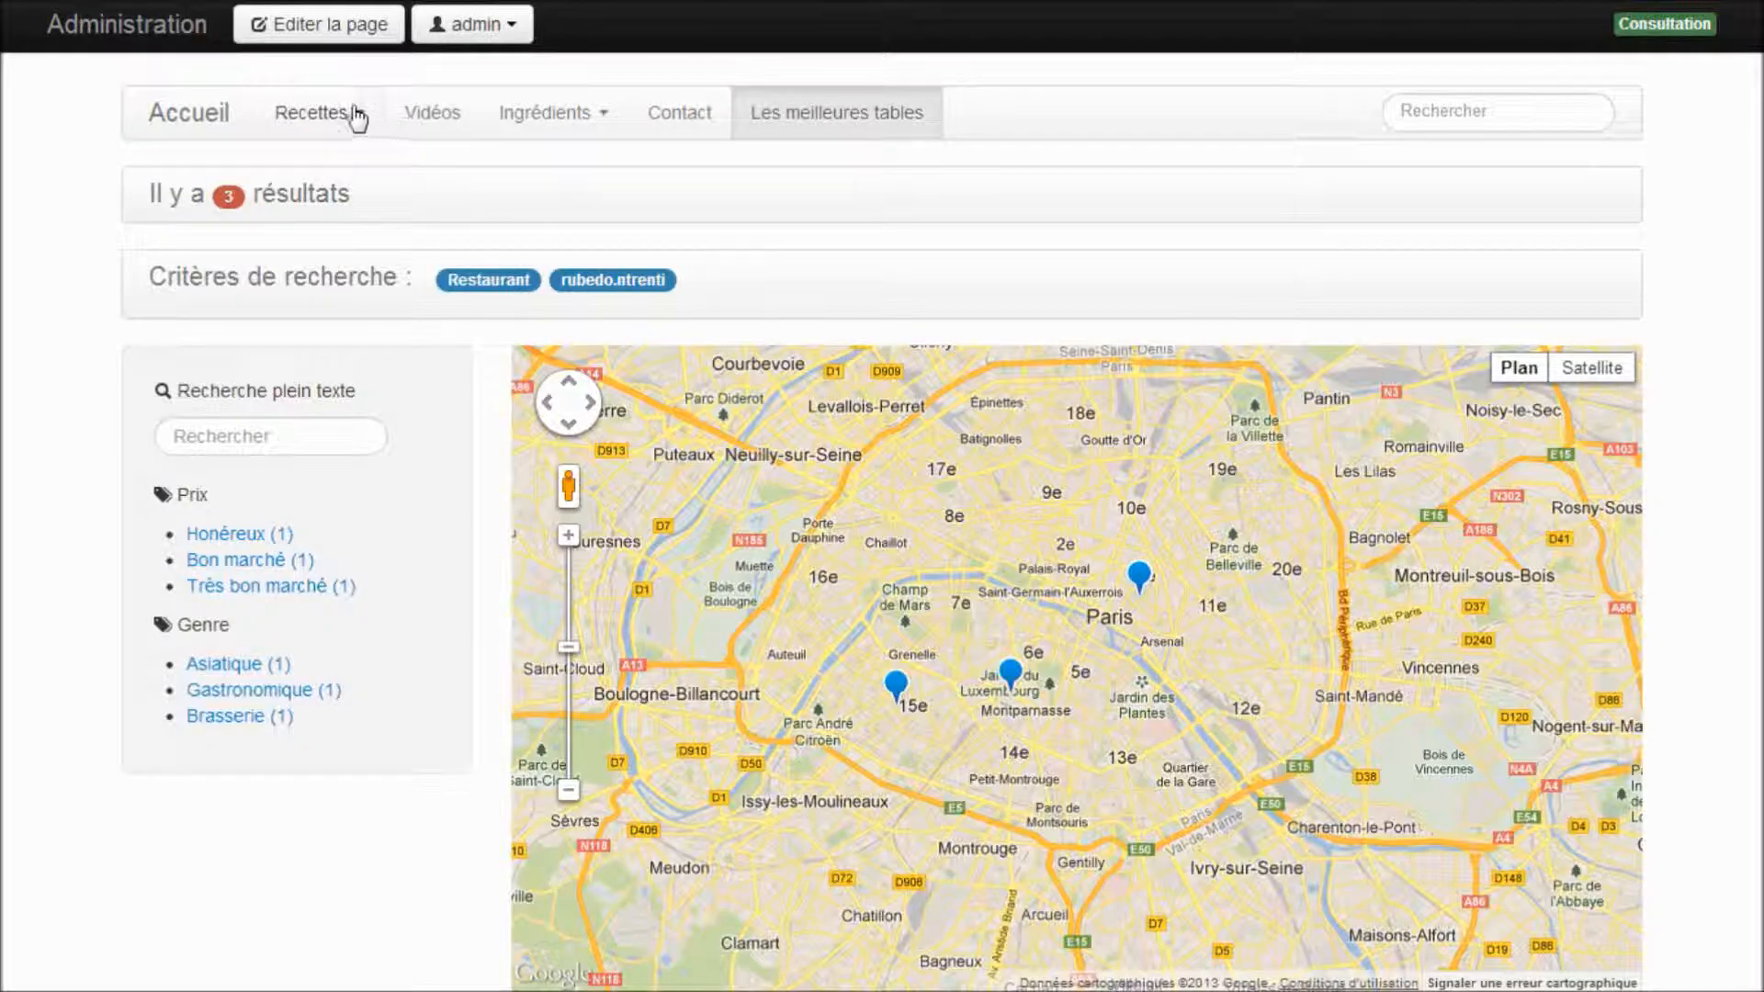
left_click(359, 114)
left_click(354, 228)
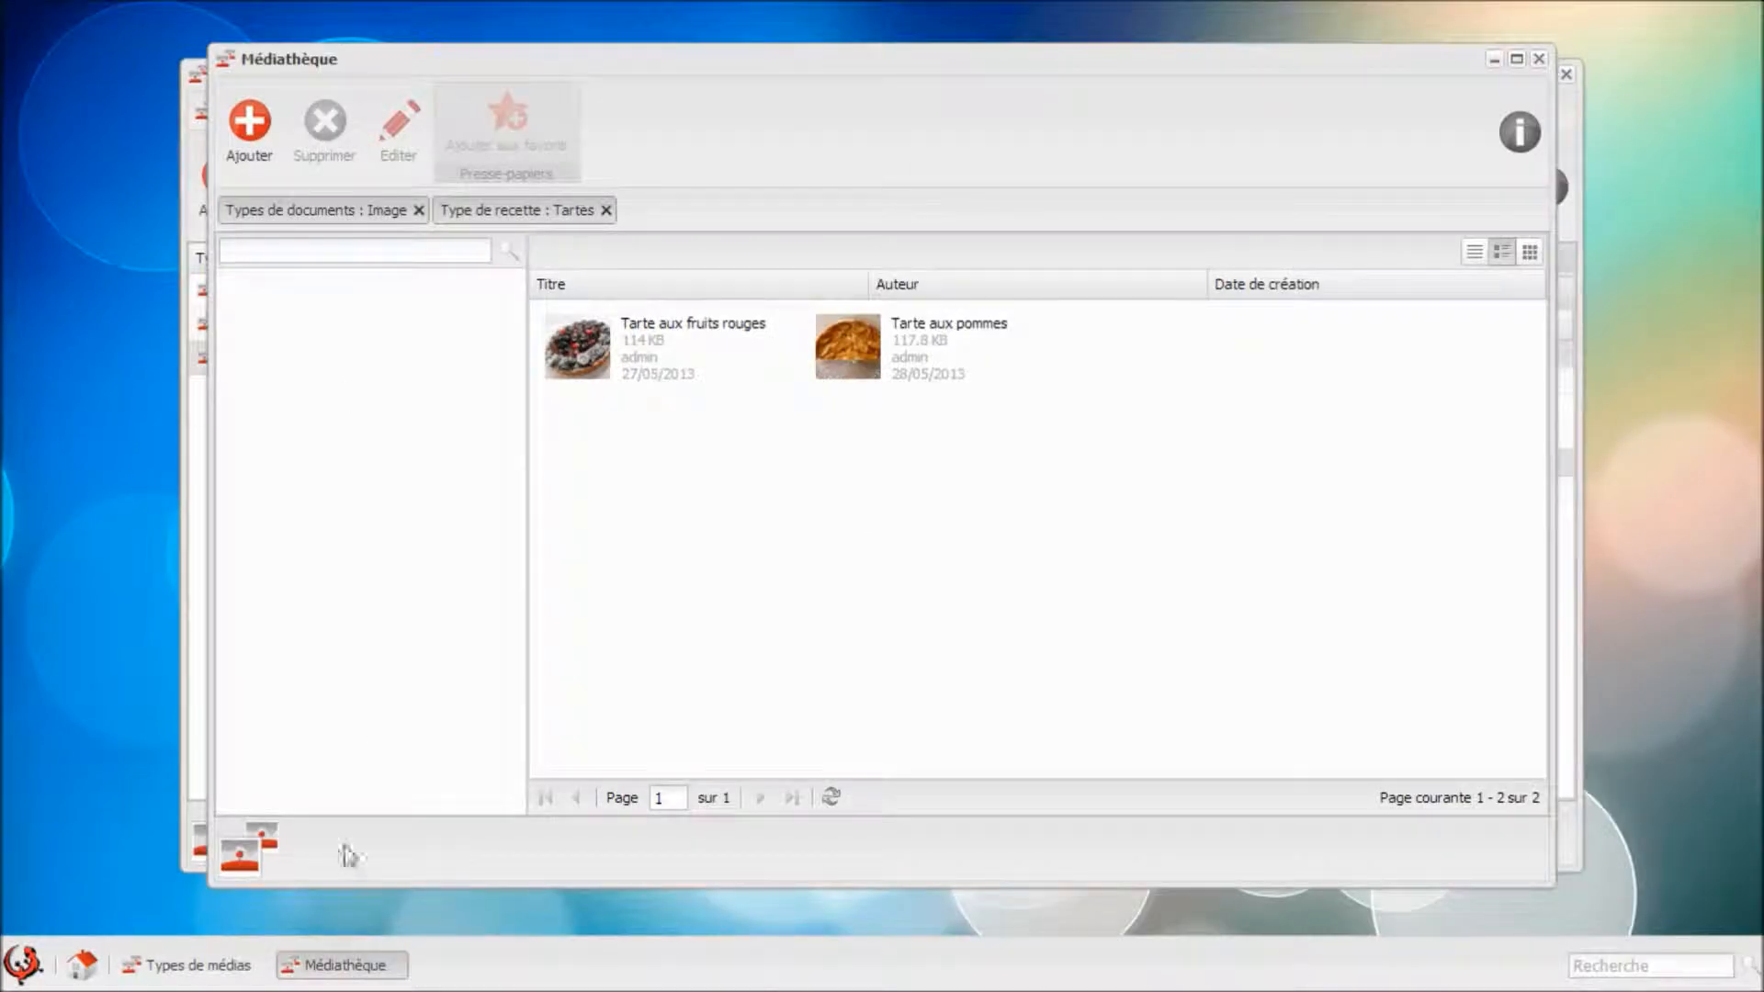
Return to the back office, open the Nouveautés page under Recettes for editing and select its Les desserts image gallery block.
left_click(37, 976)
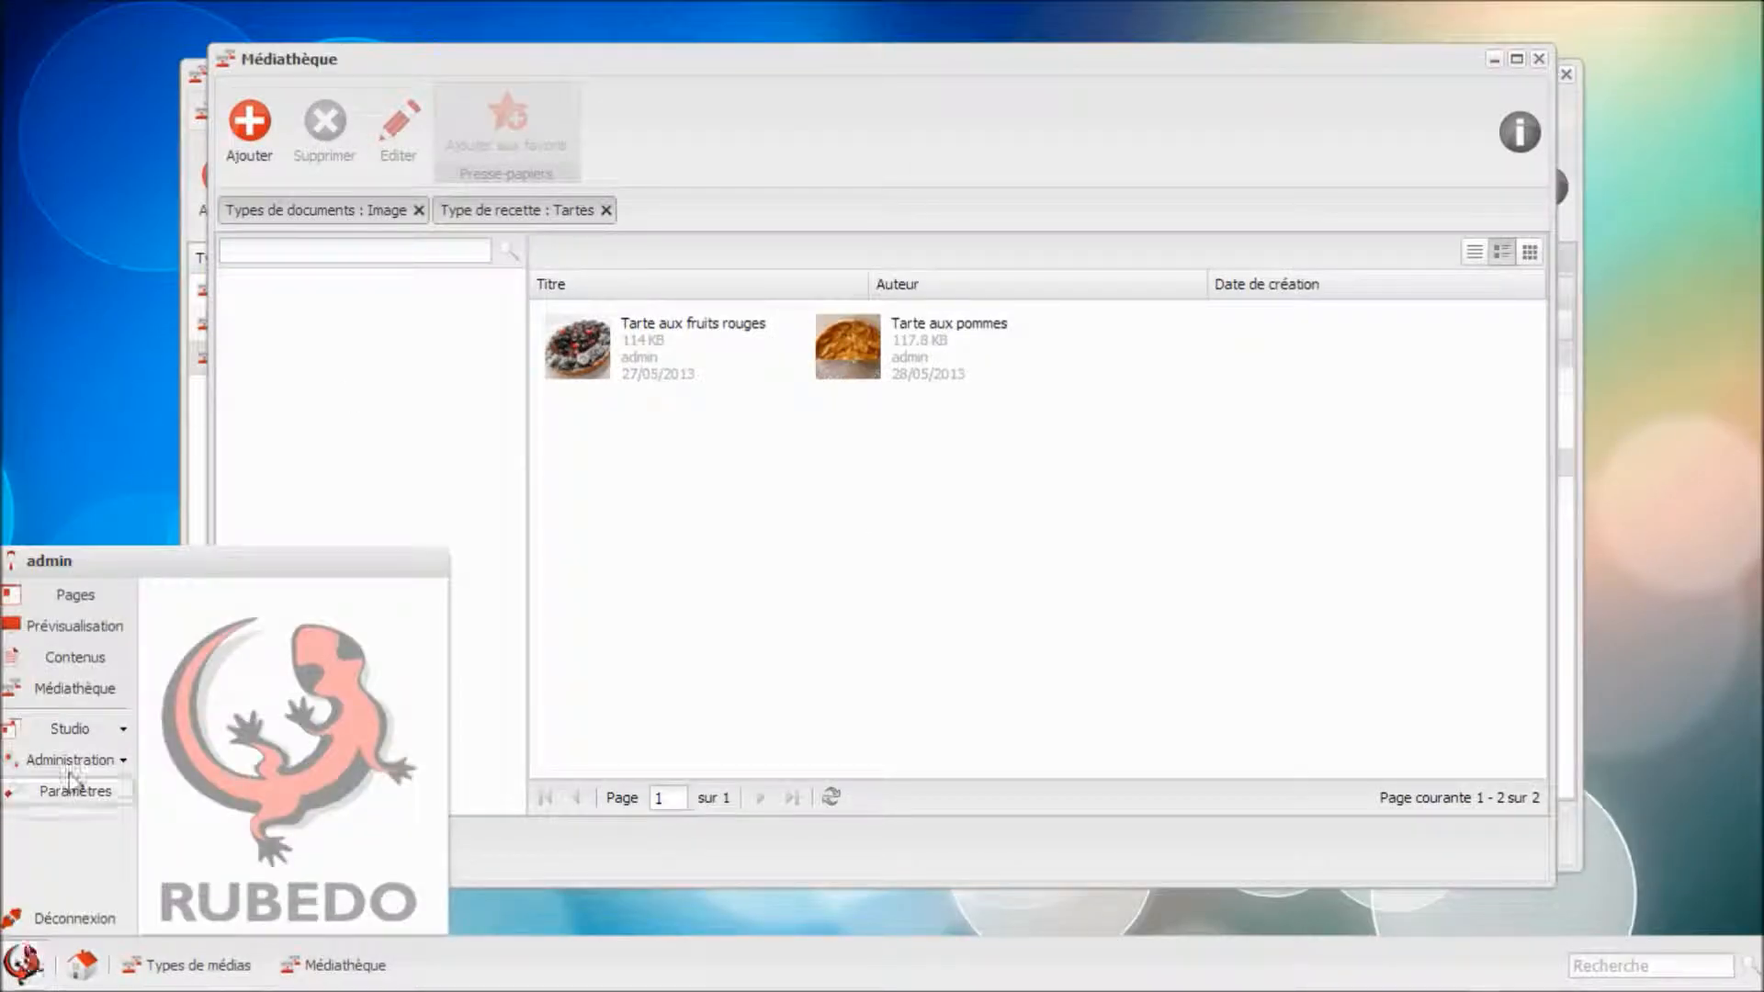
left_click(55, 606)
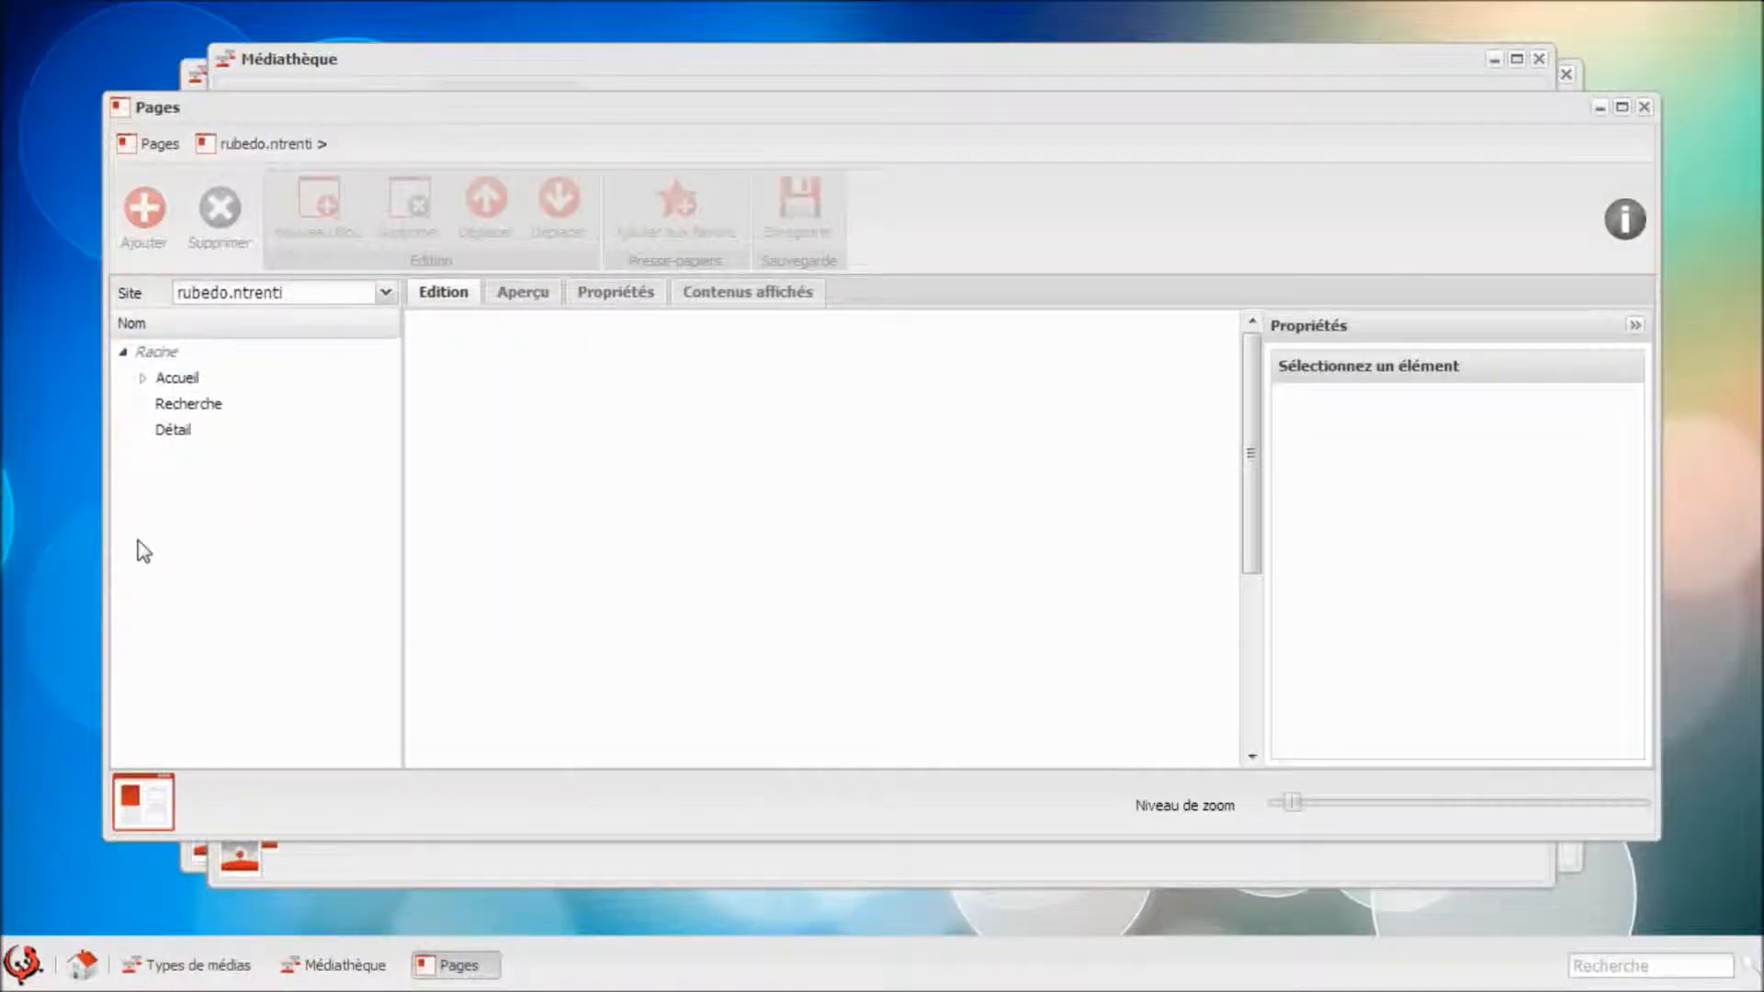
left_click(142, 380)
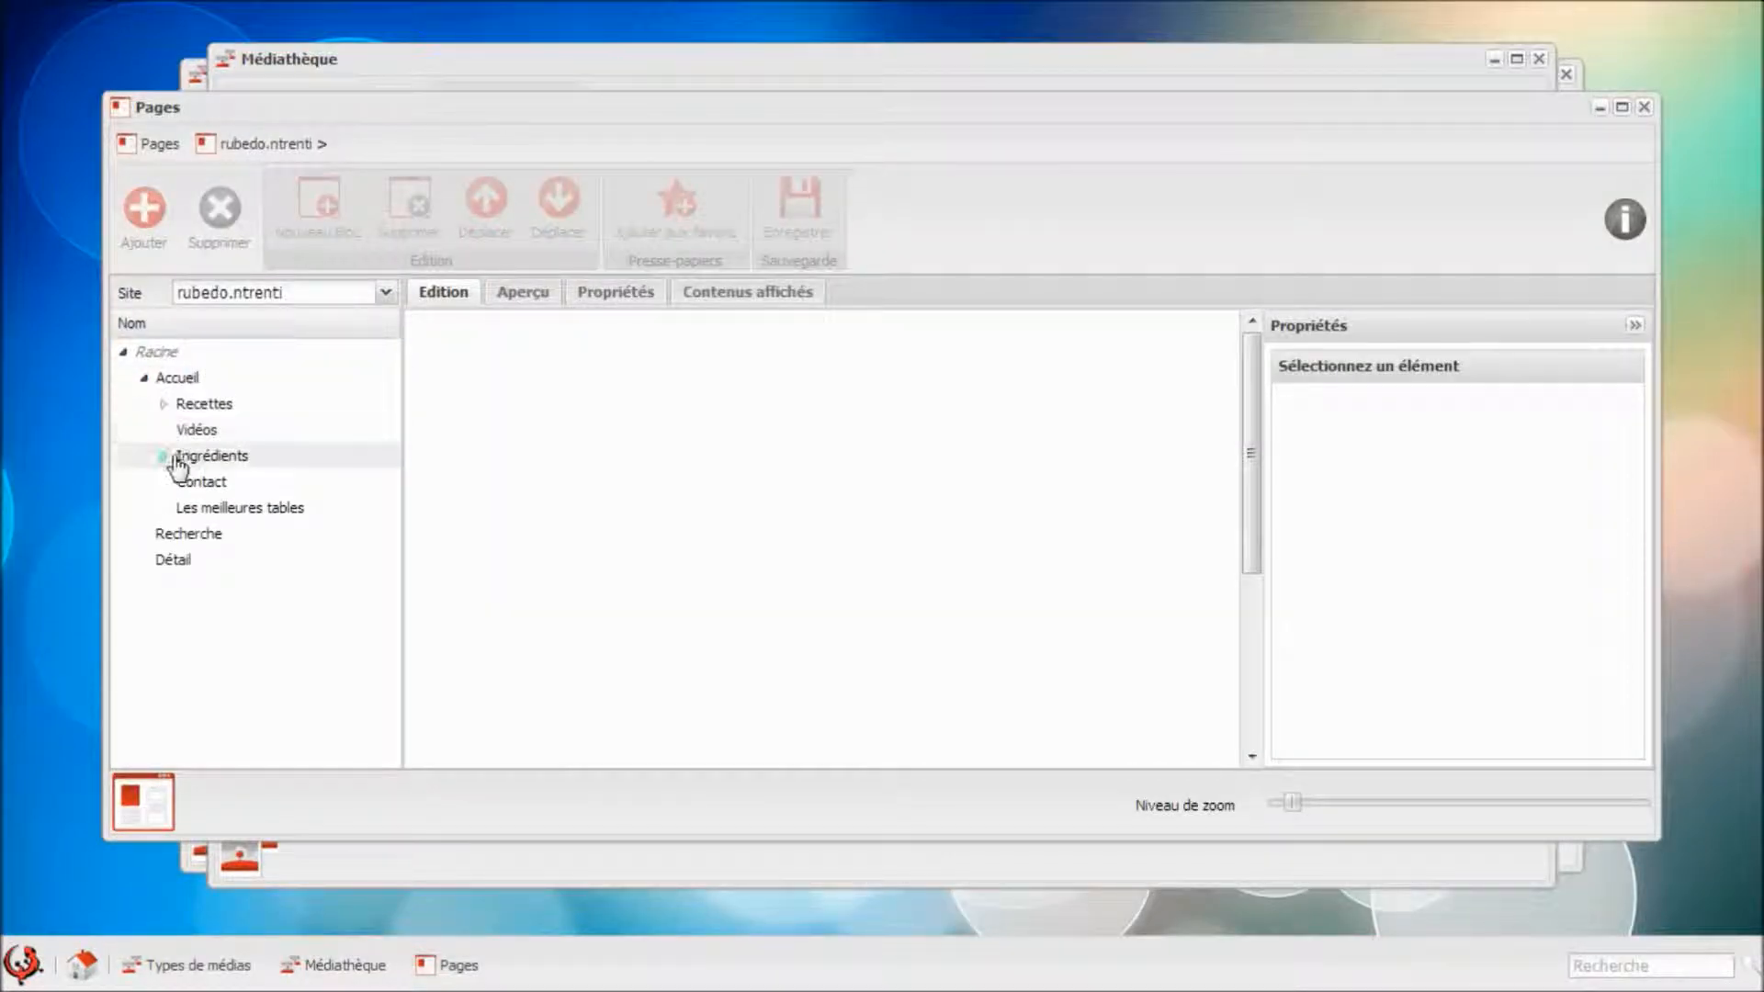
left_click(165, 404)
left_click(234, 430)
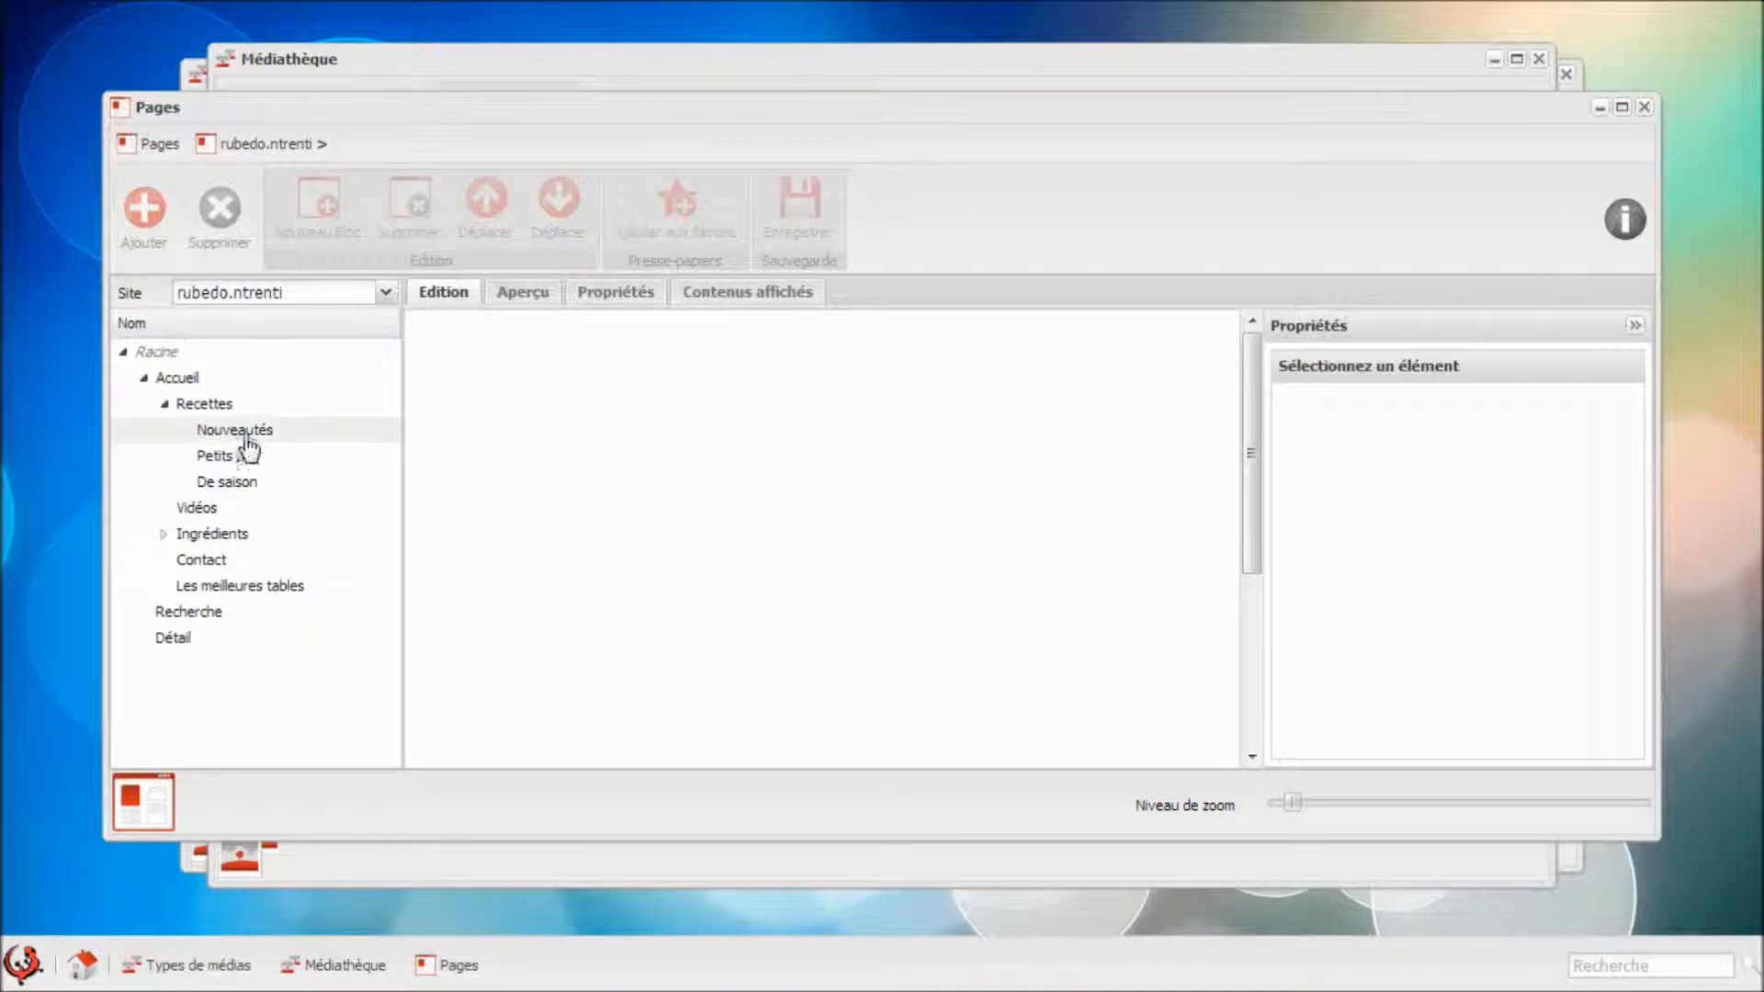
scroll(657, 634, "down", 3)
left_click(654, 632)
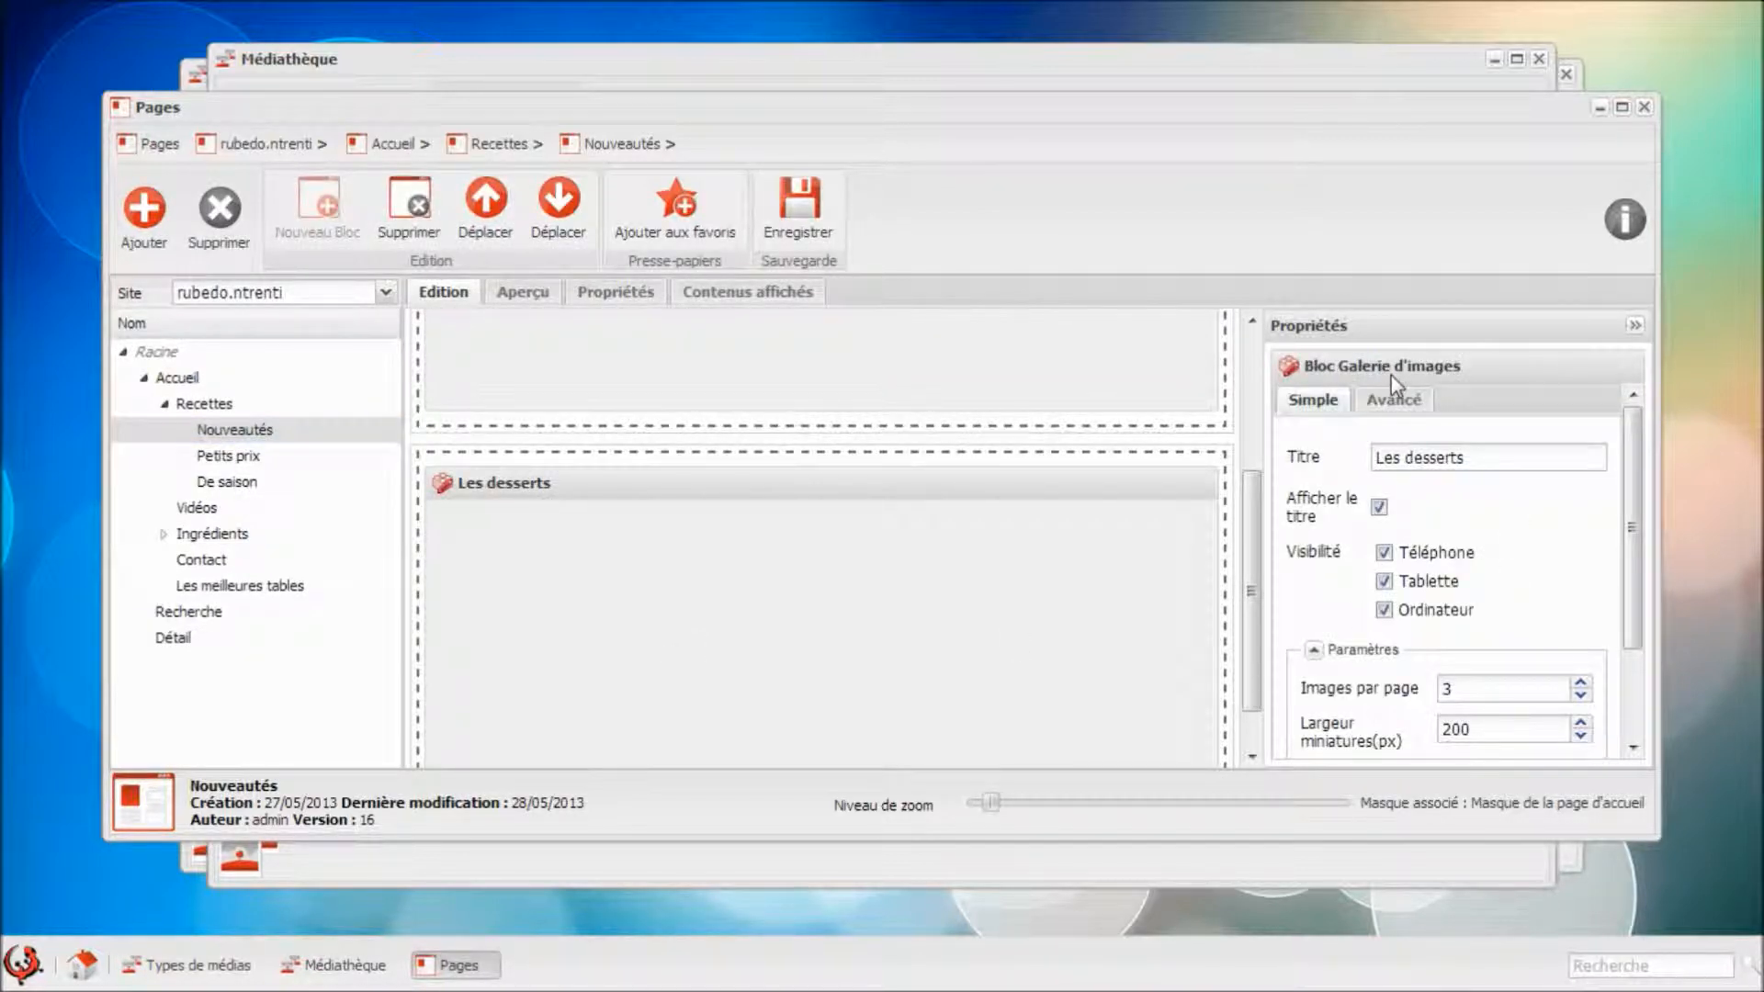
scroll(1475, 441, "down", 3)
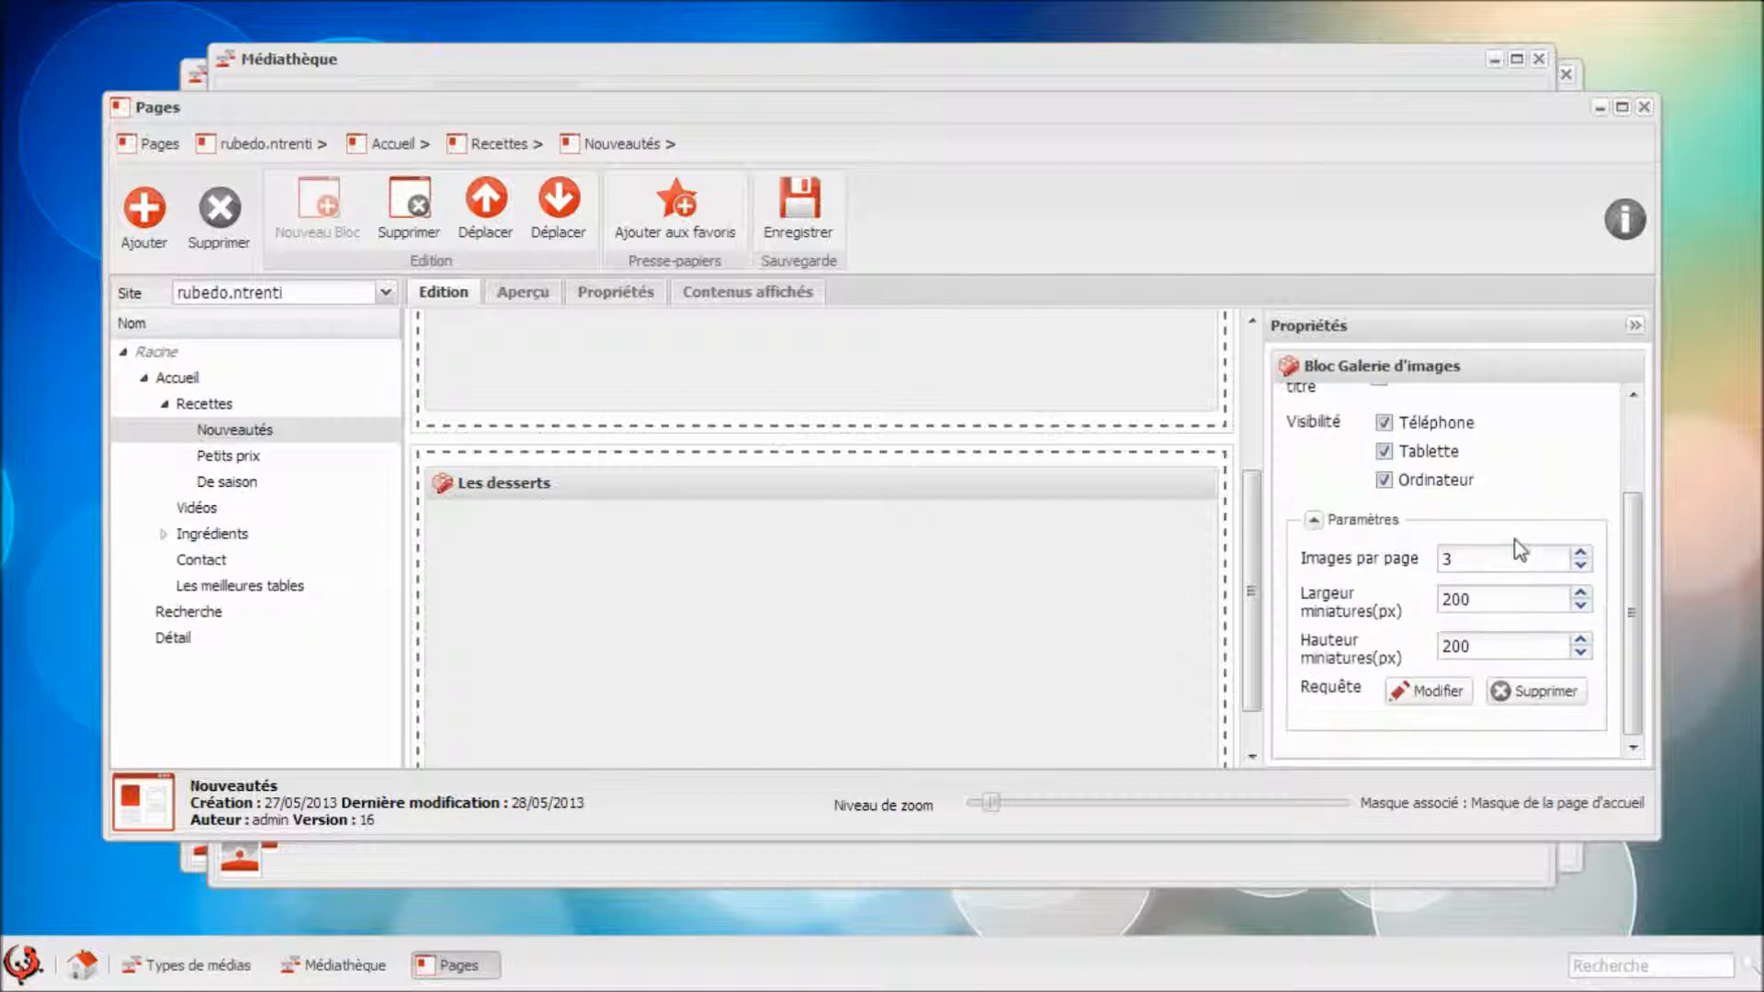
Modify the gallery's media query, replacing Dessert with Tartes as the Type de recette term in the taxonomy rules.
left_click(1430, 691)
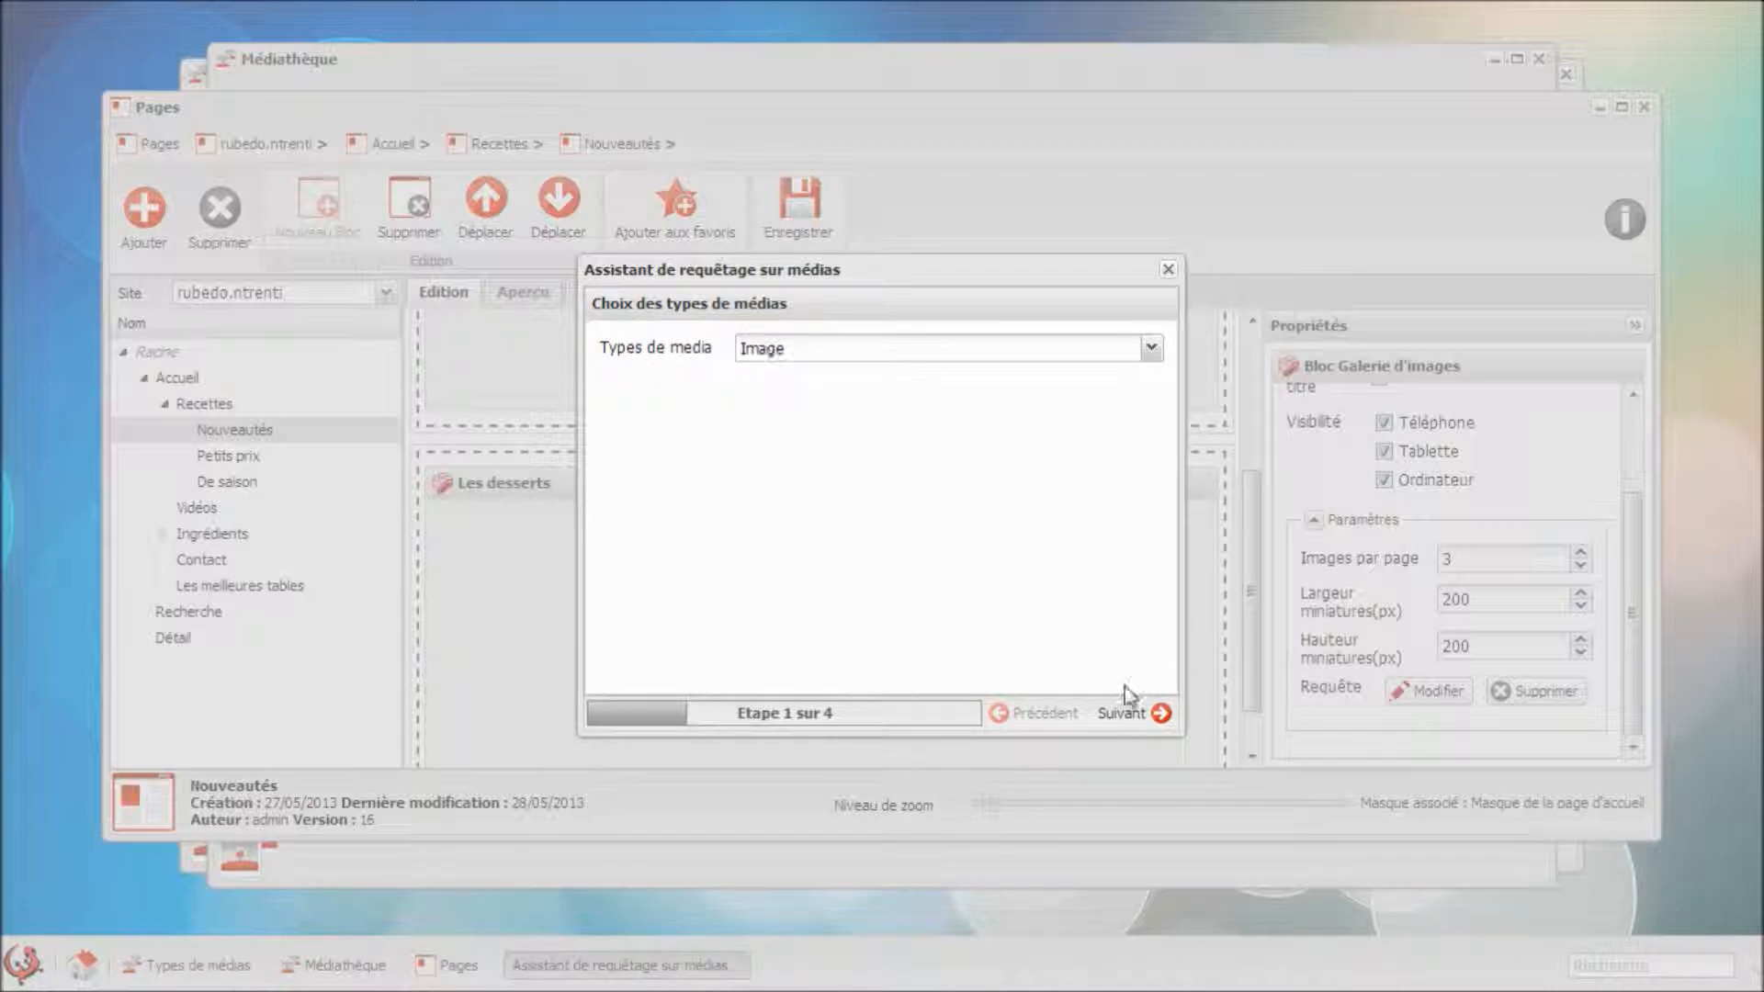
left_click(1137, 714)
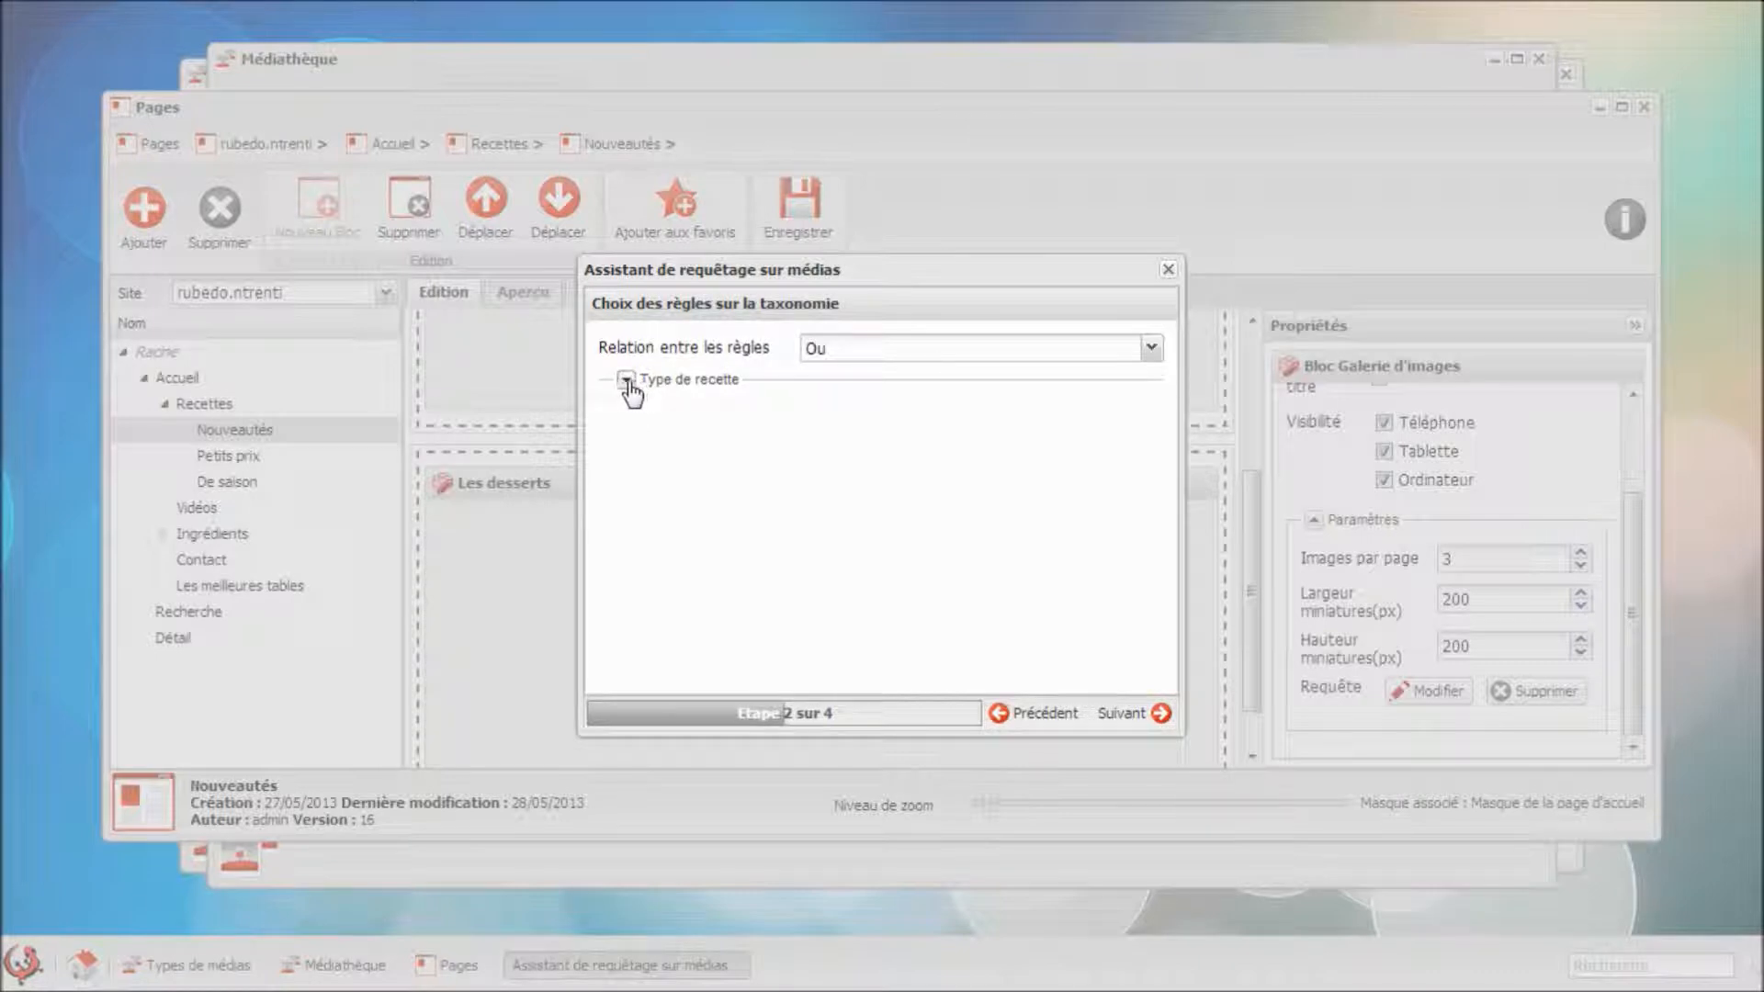
left_click(632, 383)
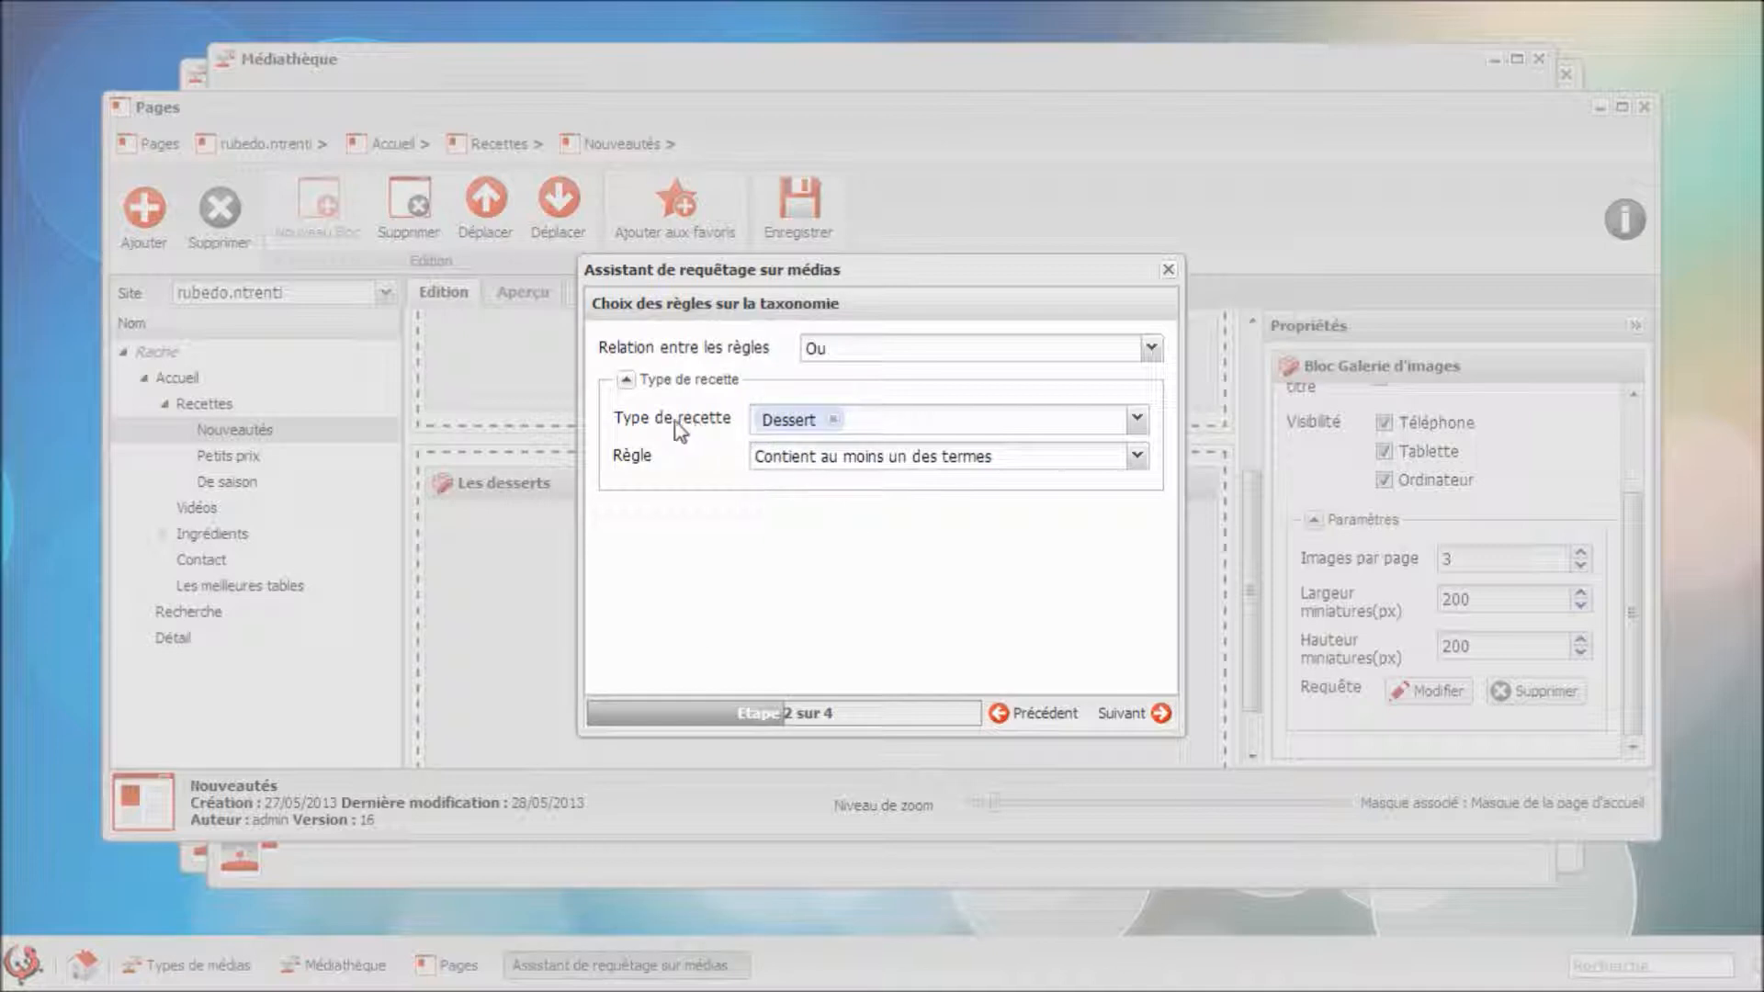
left_click(836, 421)
left_click(840, 428)
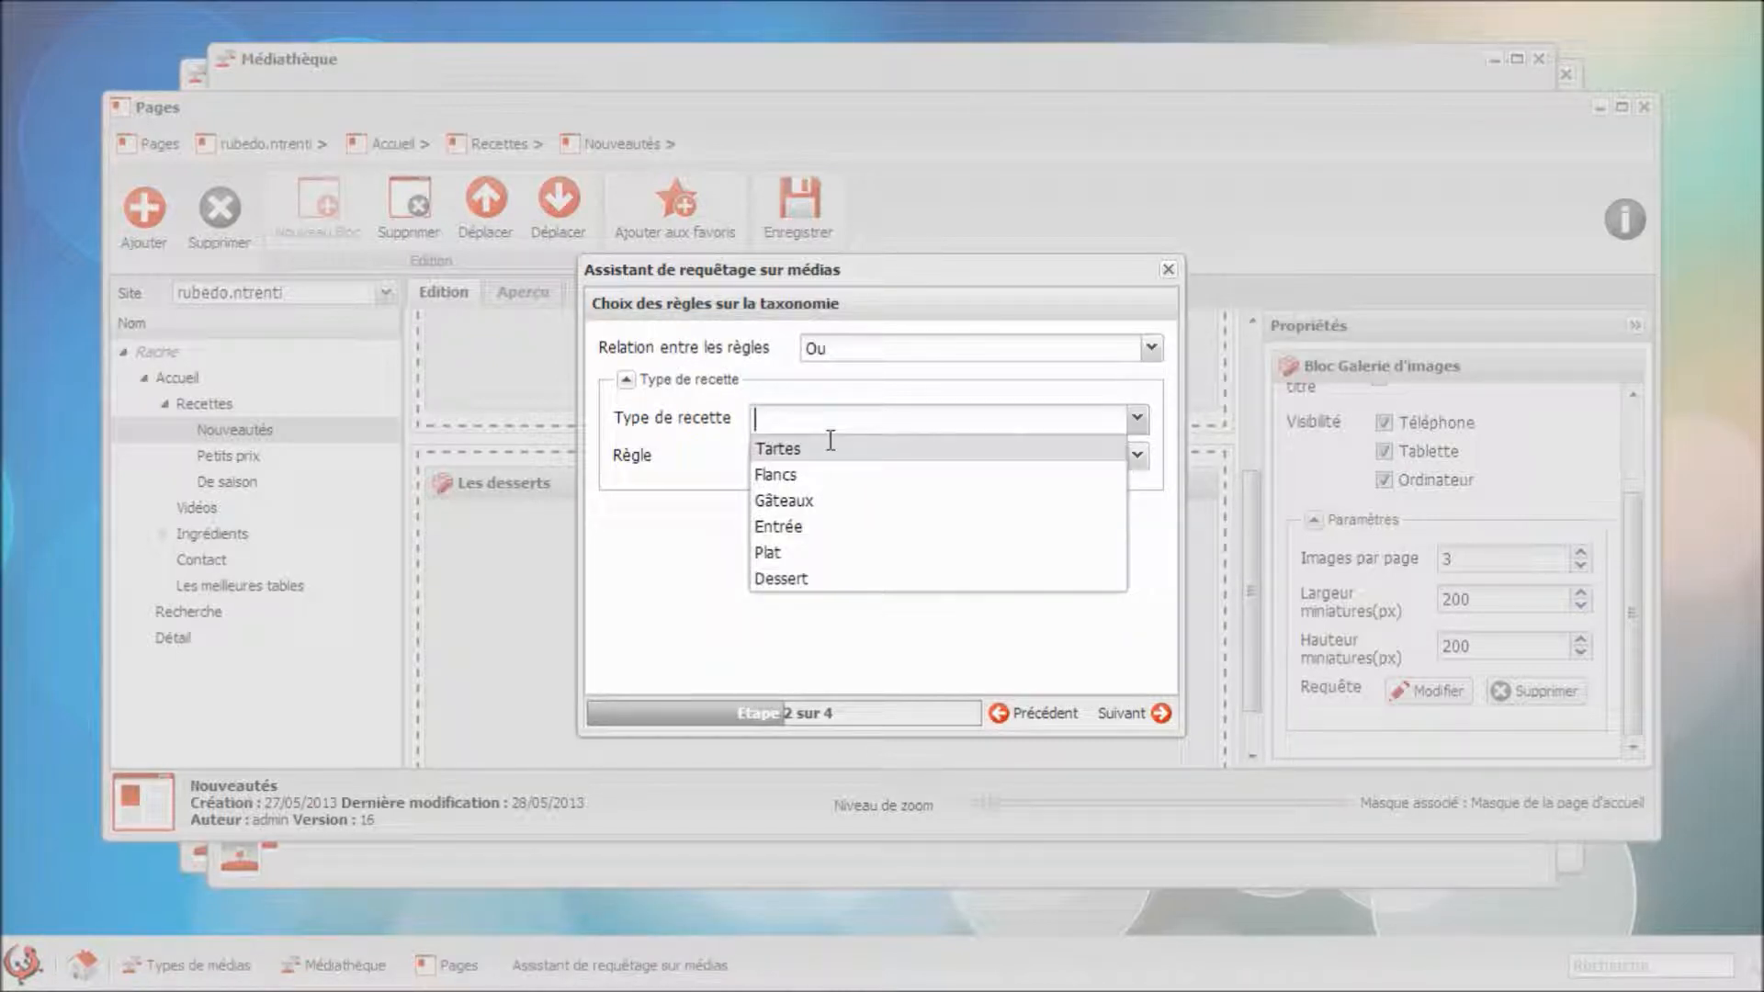
left_click(831, 450)
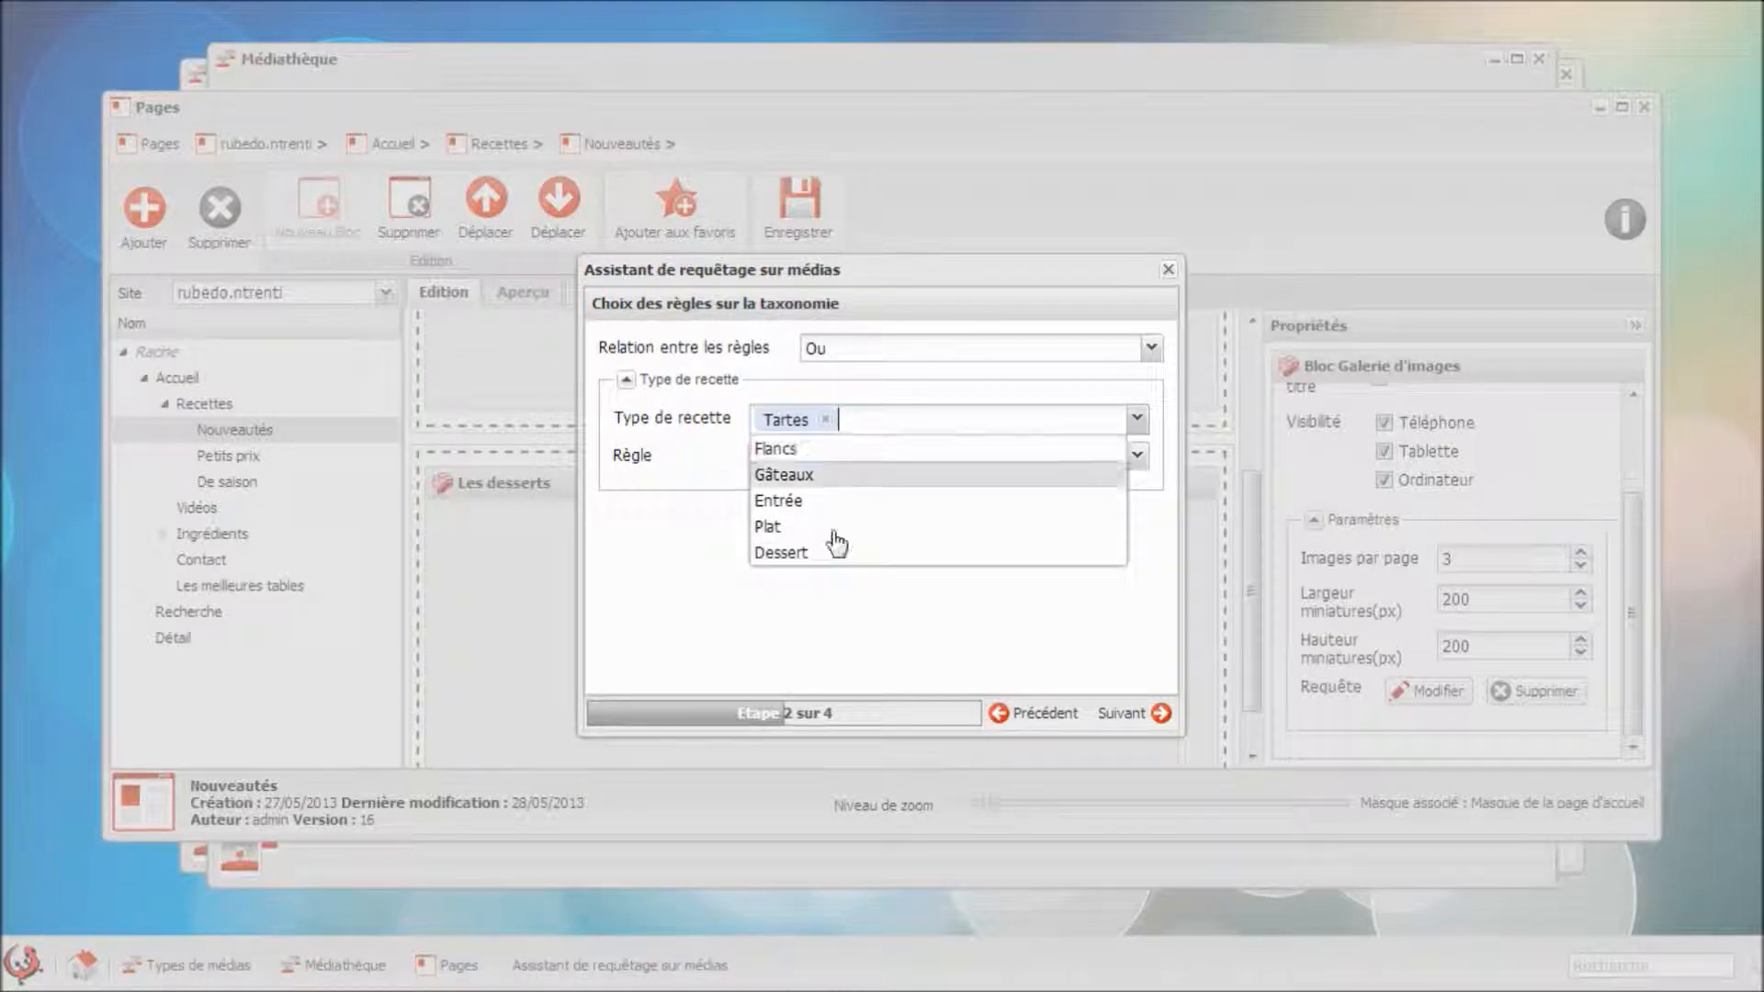
Save the media query and the Nouveautés page, and refresh the public site to check the Les desserts gallery.
left_click(1123, 713)
left_click(1122, 713)
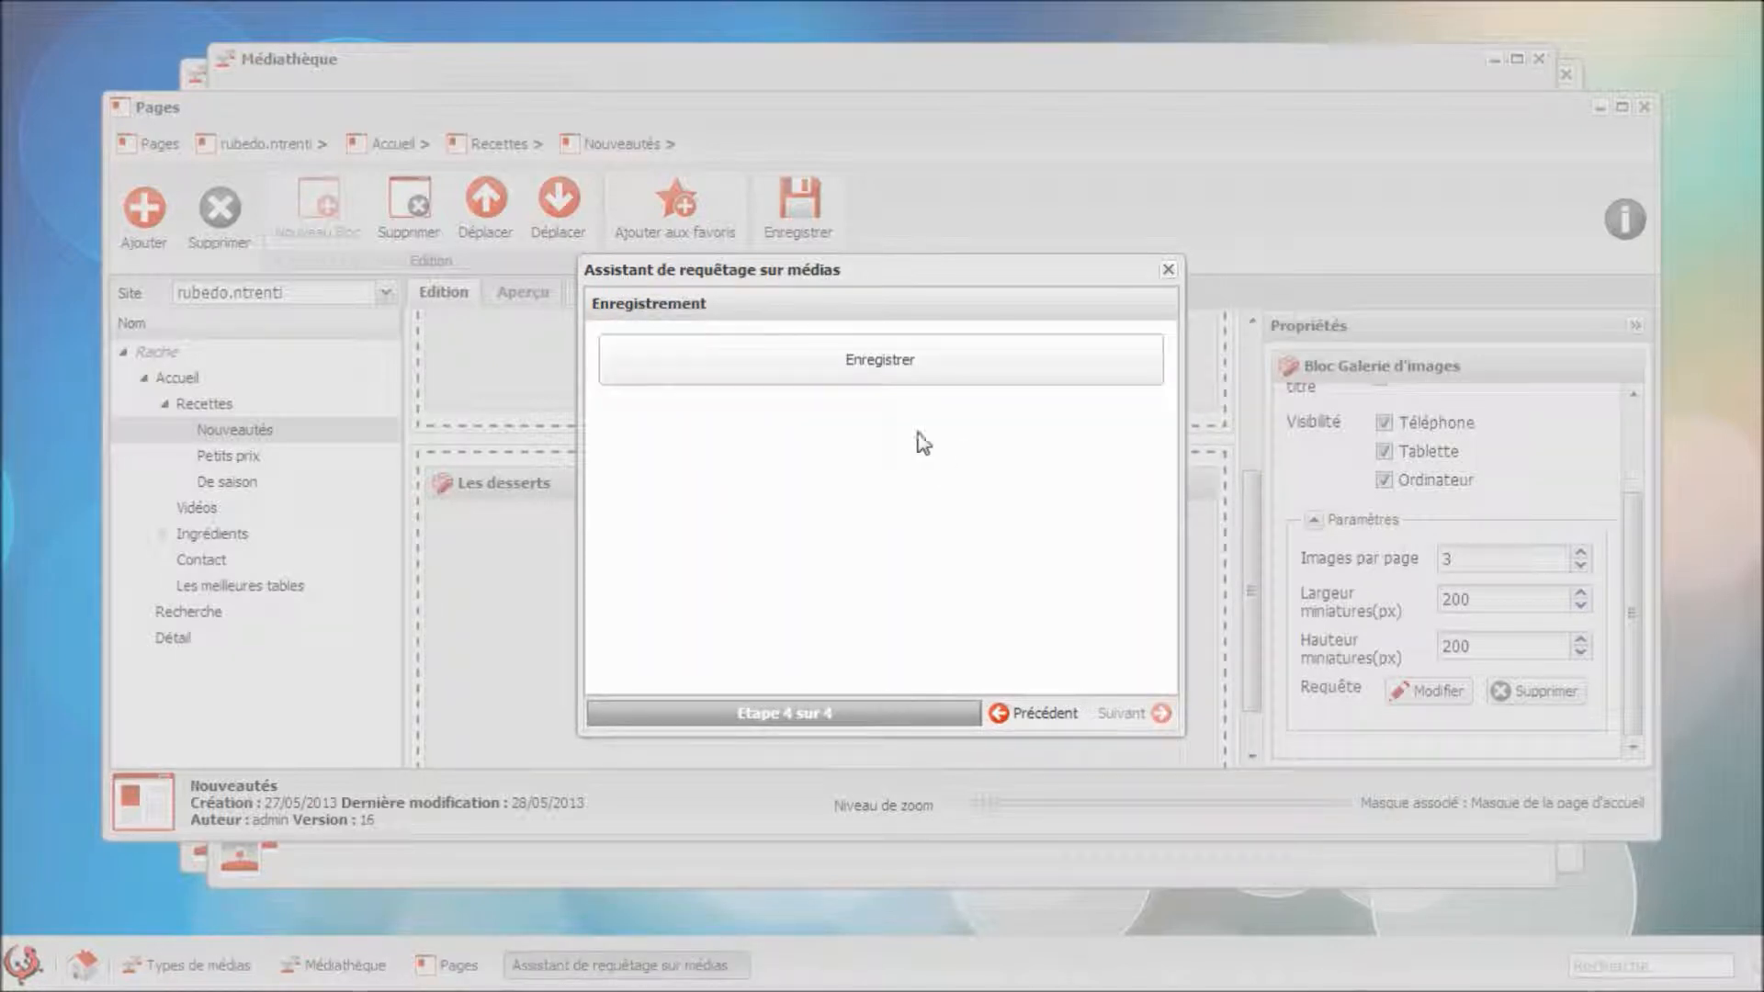
left_click(910, 372)
left_click(789, 231)
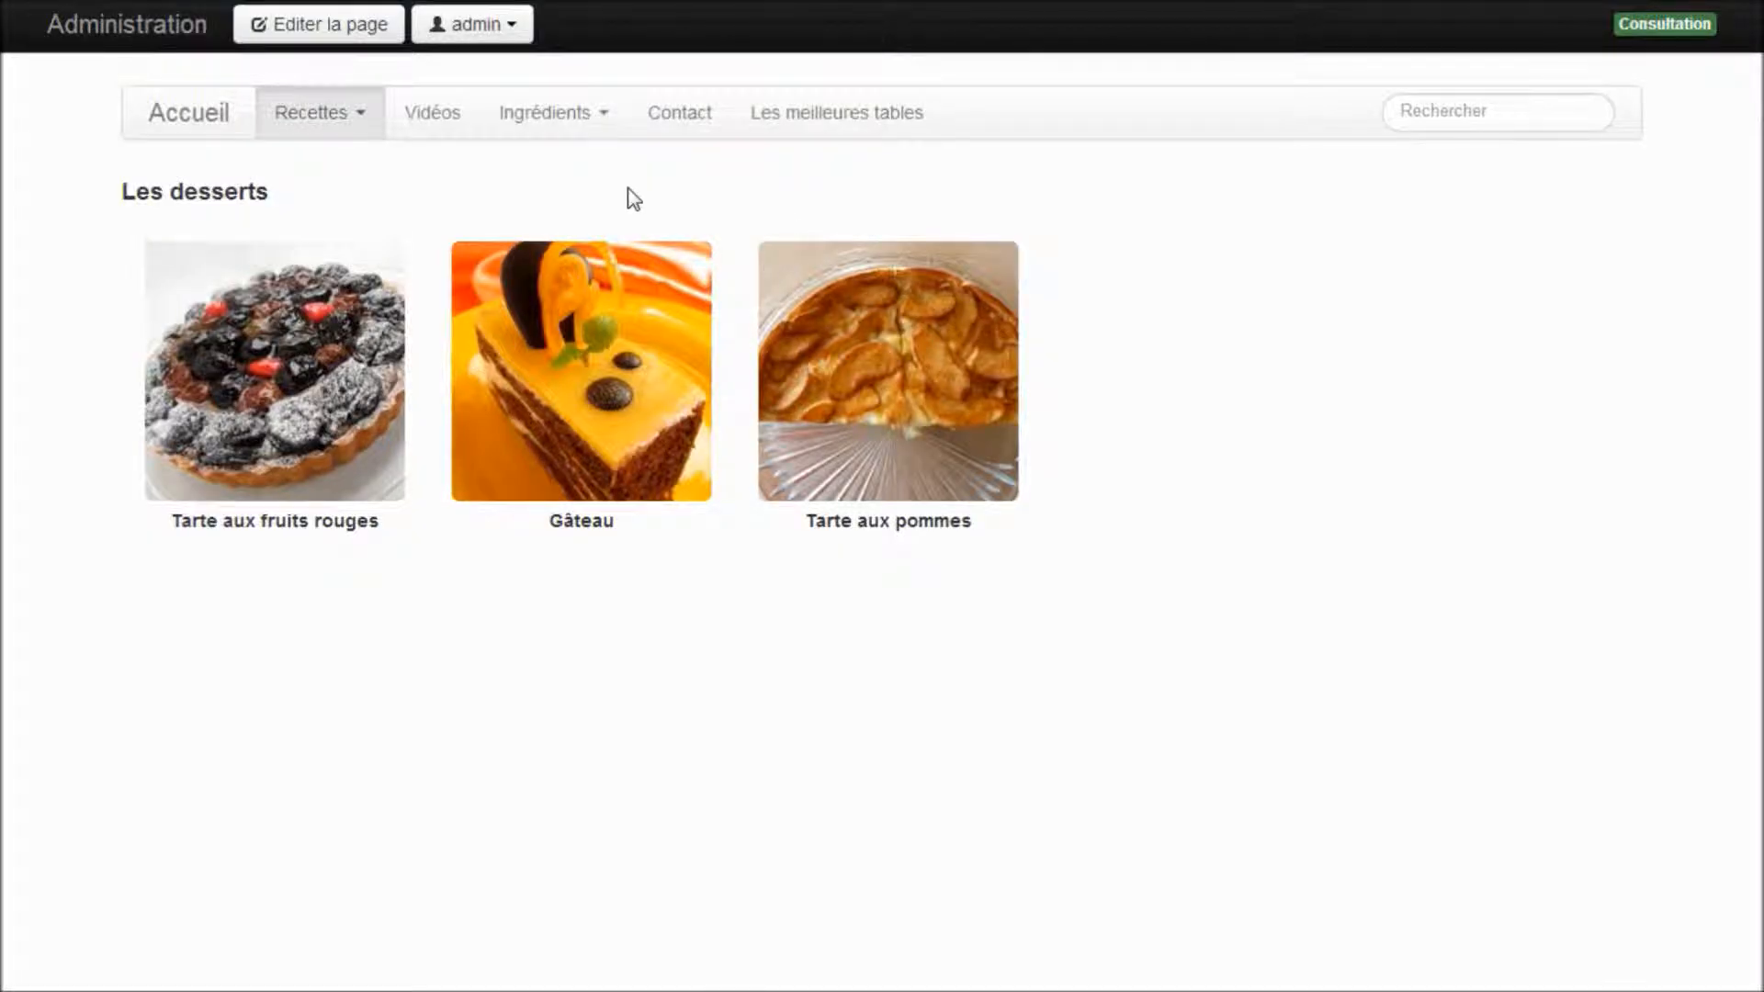
key("F5")
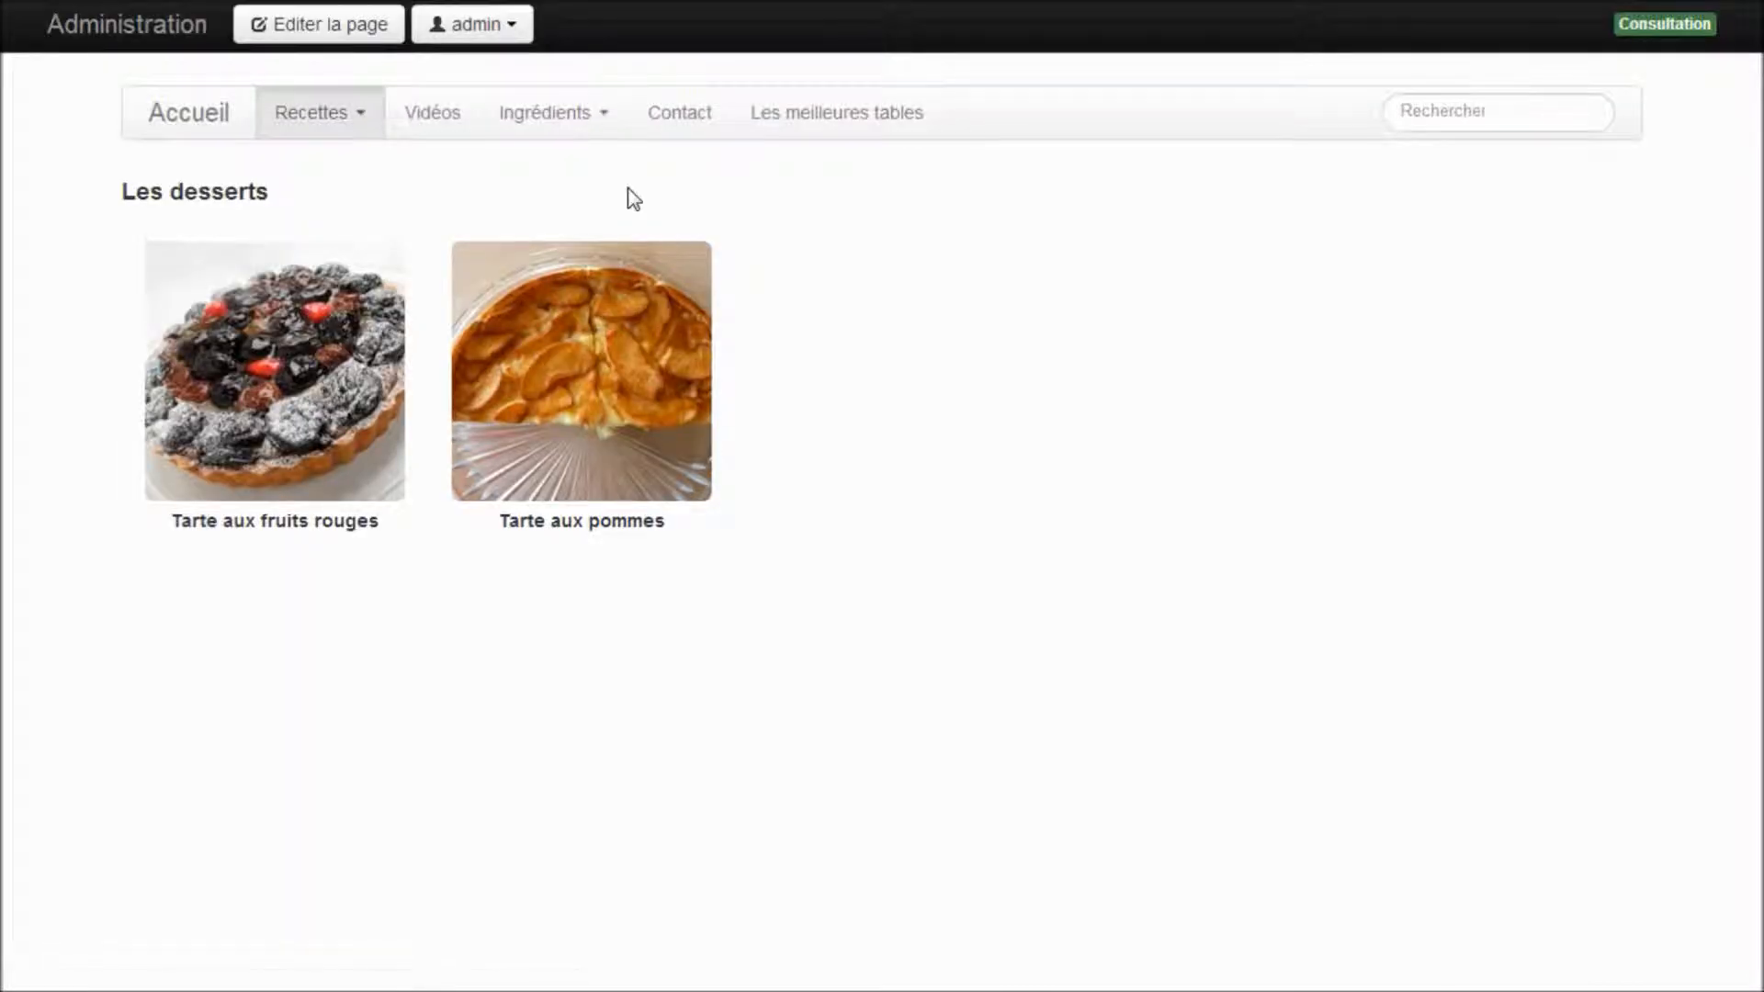